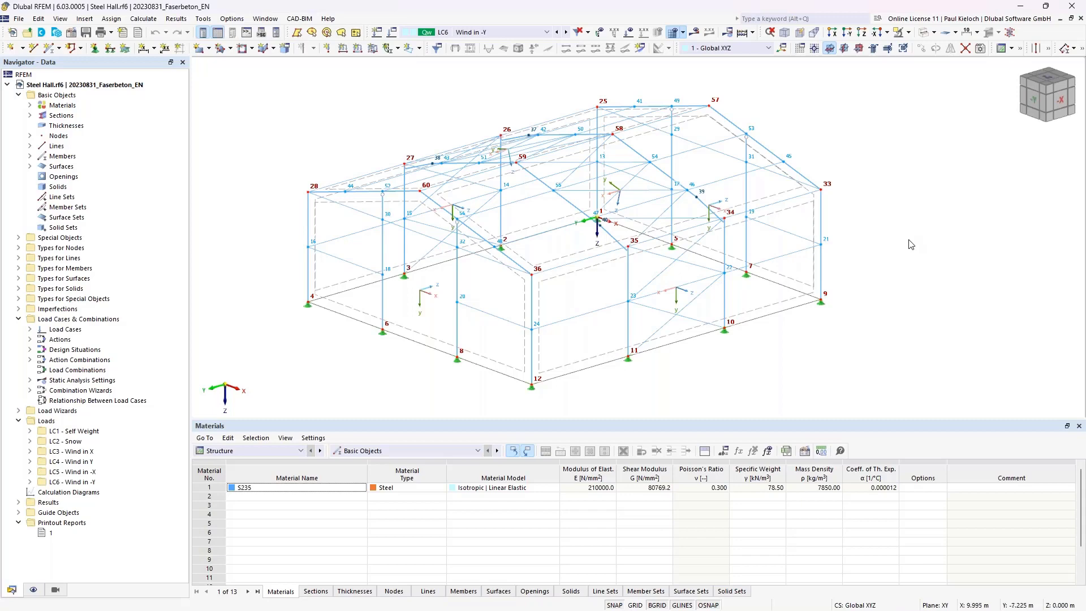
Examine the steel hall model from several angles and review its list of load cases
middle_click_drag(911, 244, 982, 223)
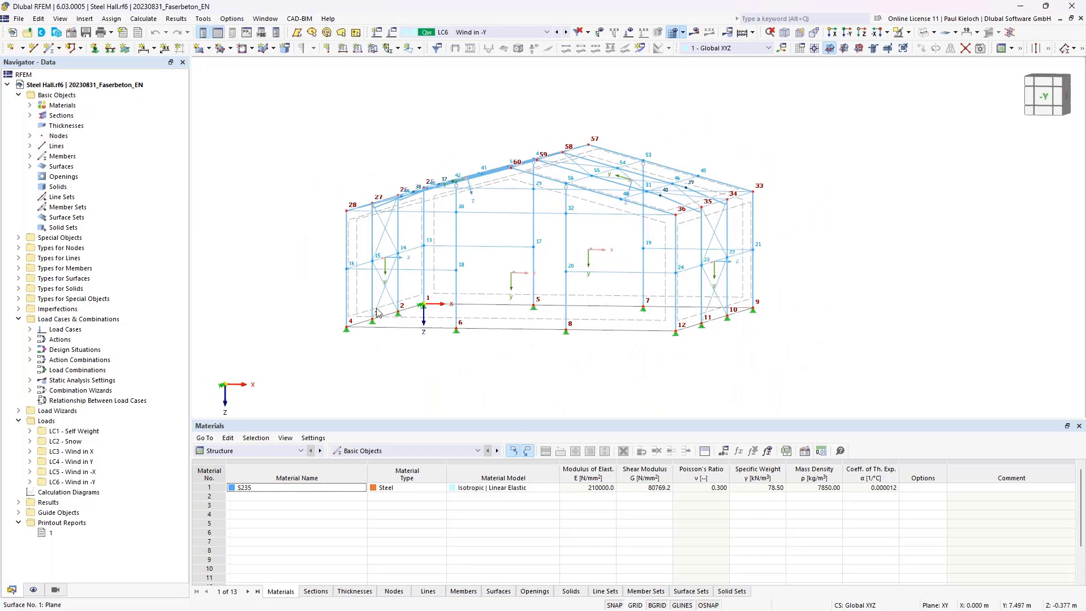
middle_click_drag(816, 280, 870, 319, "ctrl")
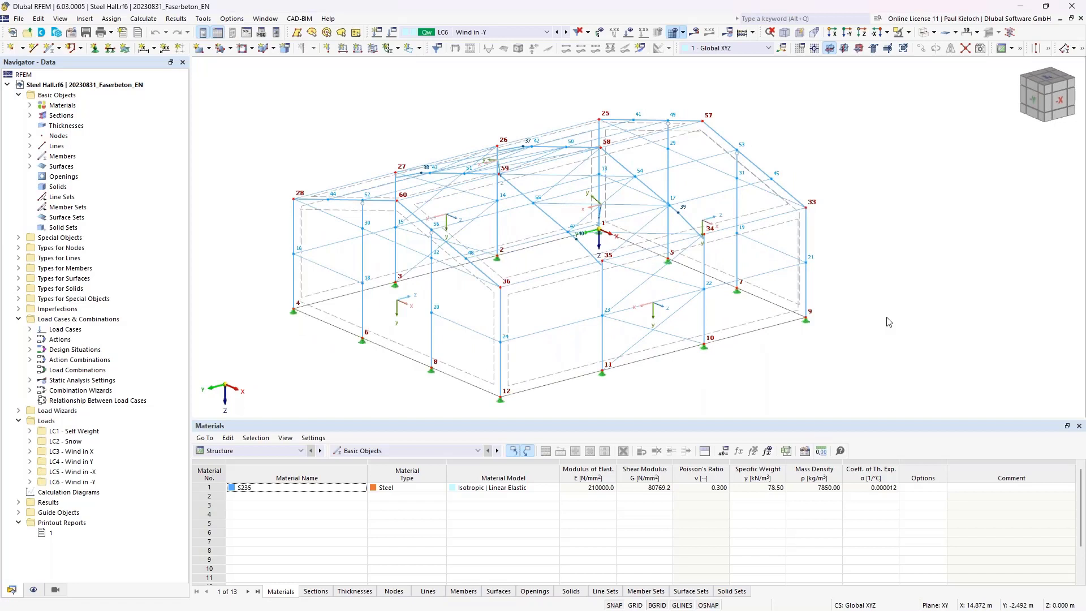
left_click(546, 33)
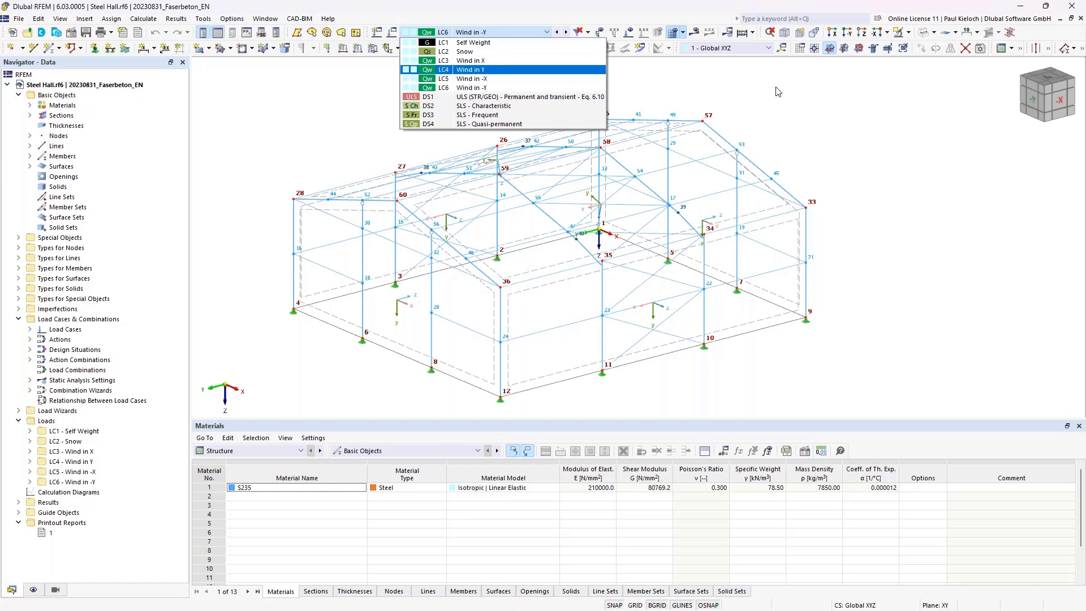
left_click(848, 137)
middle_click_drag(847, 137, 945, 94)
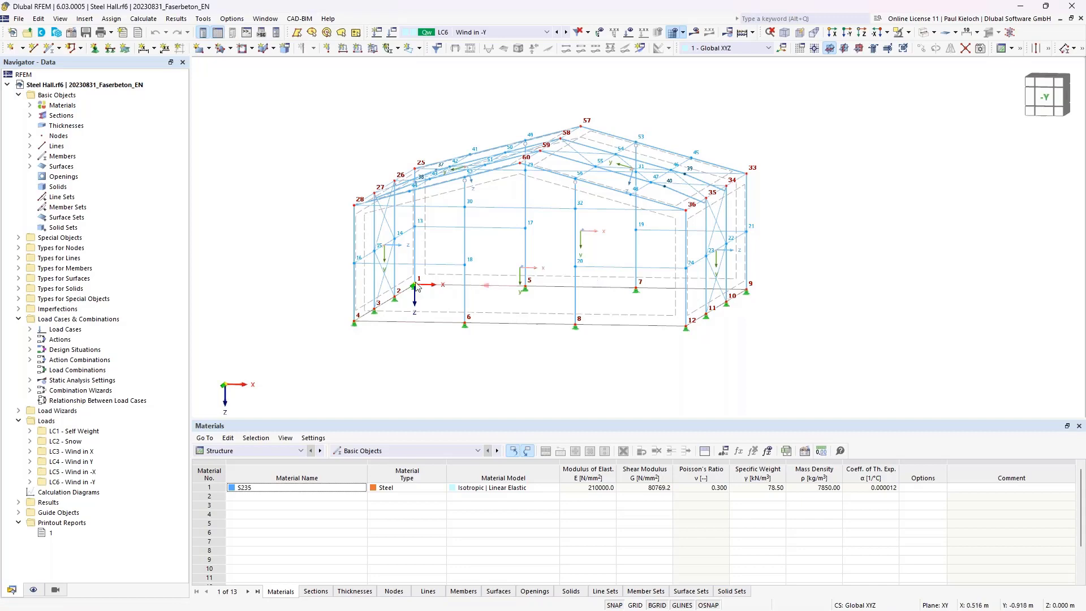
middle_click_drag(804, 277, 741, 278, "ctrl")
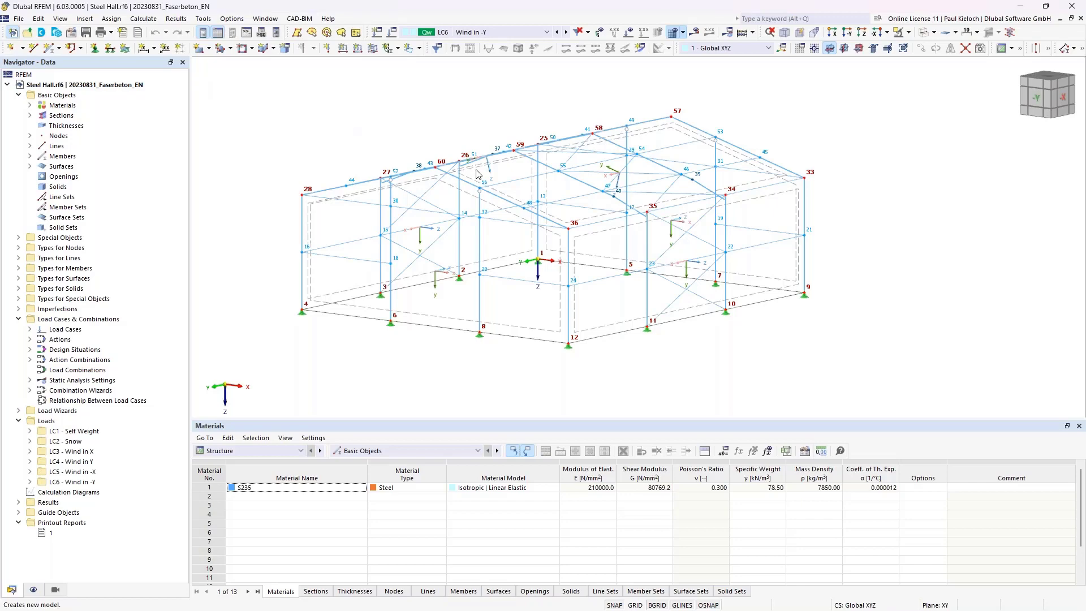
Start a new 3D model named Foundation Slab with the Concrete Design add-on activated
left_click(12, 32)
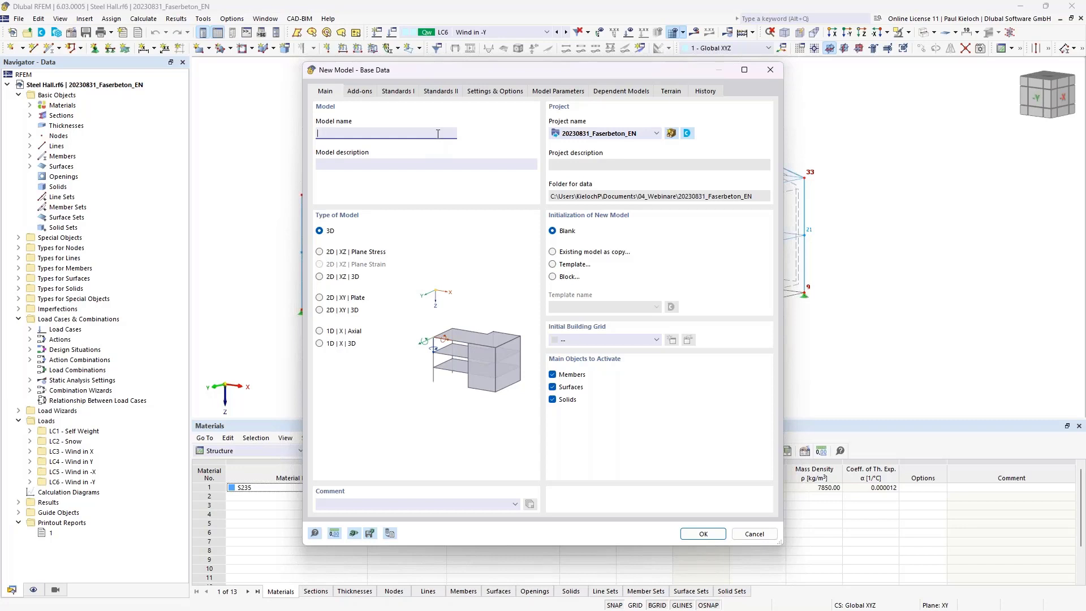
type("Foundation Slab")
left_click(360, 92)
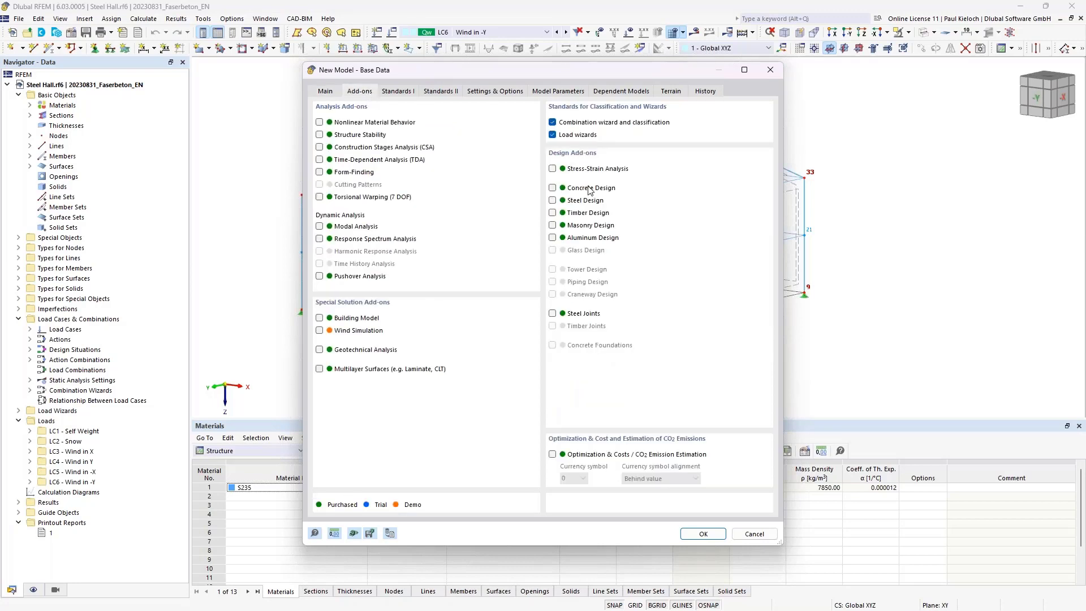
left_click(590, 188)
Set the national annexes to DIN 2012-08 for EN 1990, DIN 2019-04 for EN 1991 and DIN 2015-12 for EN 1992
left_click(398, 92)
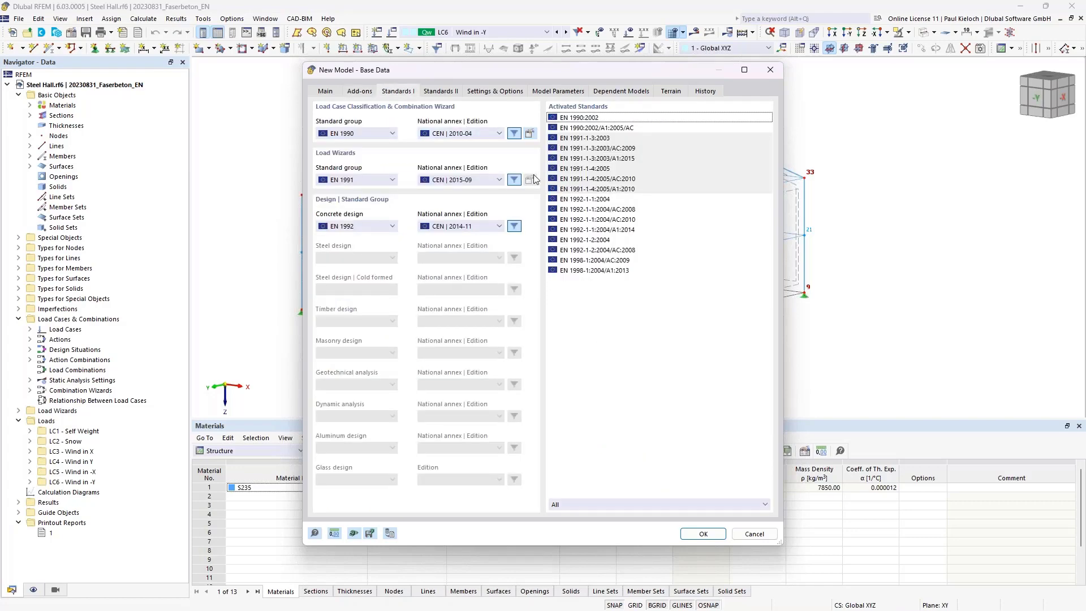
left_click(488, 134)
left_click(461, 181)
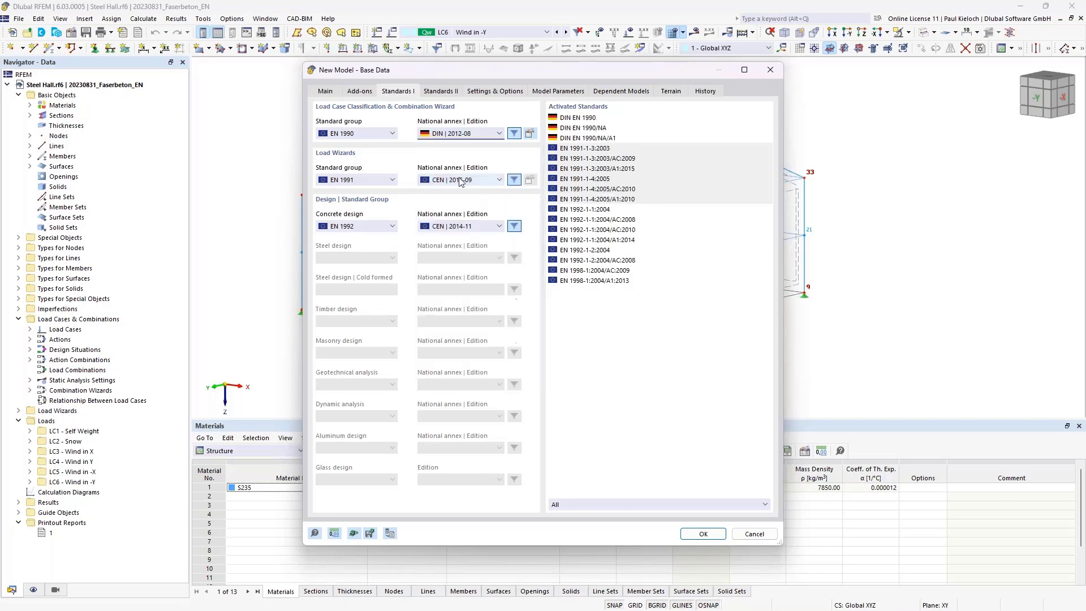
left_click(446, 183)
left_click(447, 246)
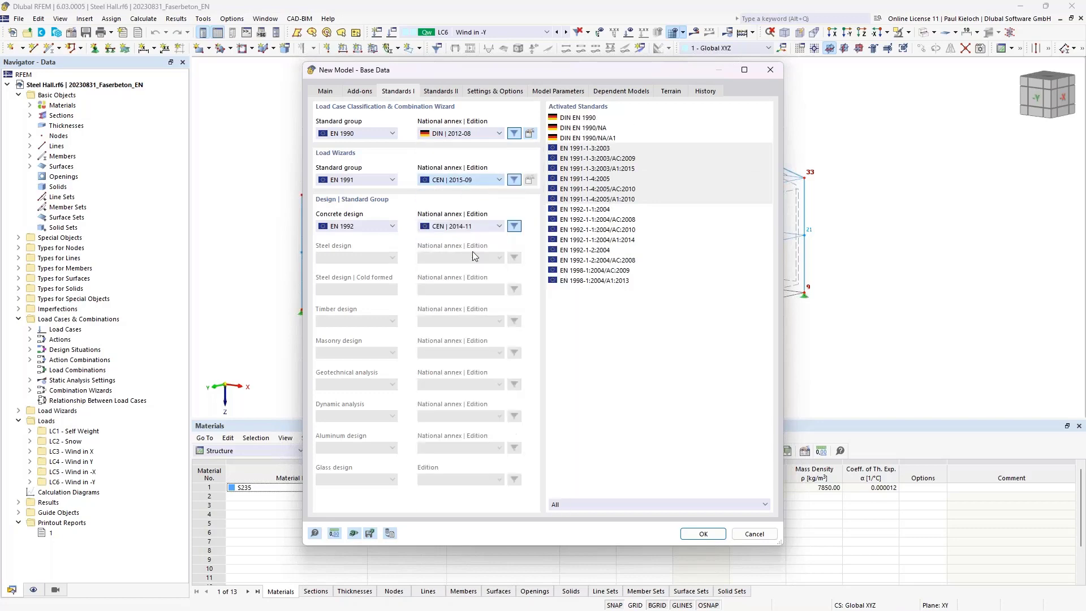
left_click(459, 227)
left_click(462, 284)
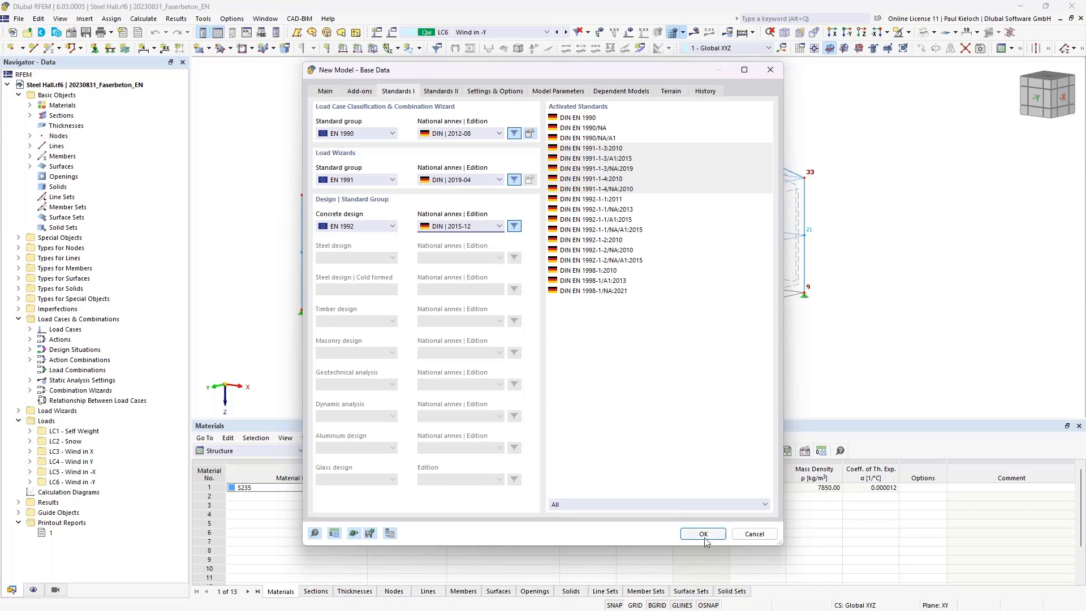
Review the add-on settings with load wizards kept active and create the new model
left_click(352, 93)
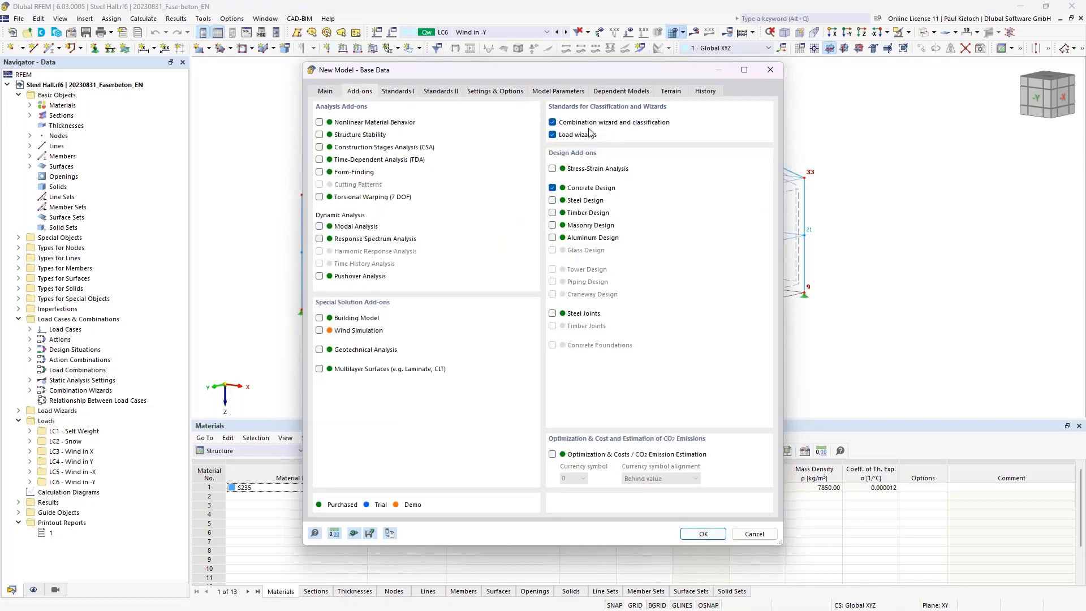
left_click(552, 135)
left_click(552, 134)
left_click(325, 91)
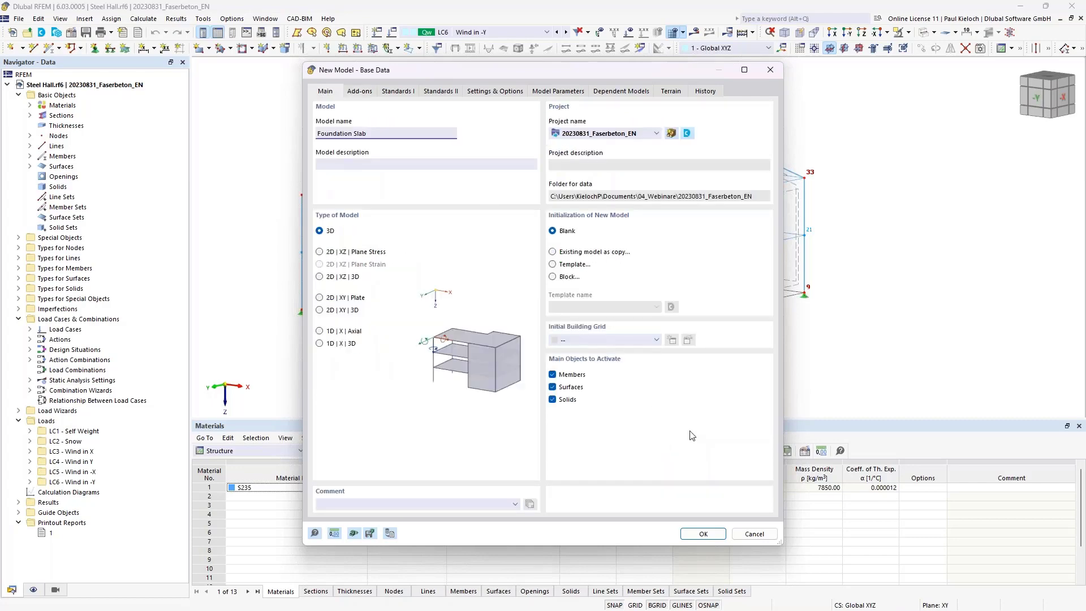
left_click(704, 534)
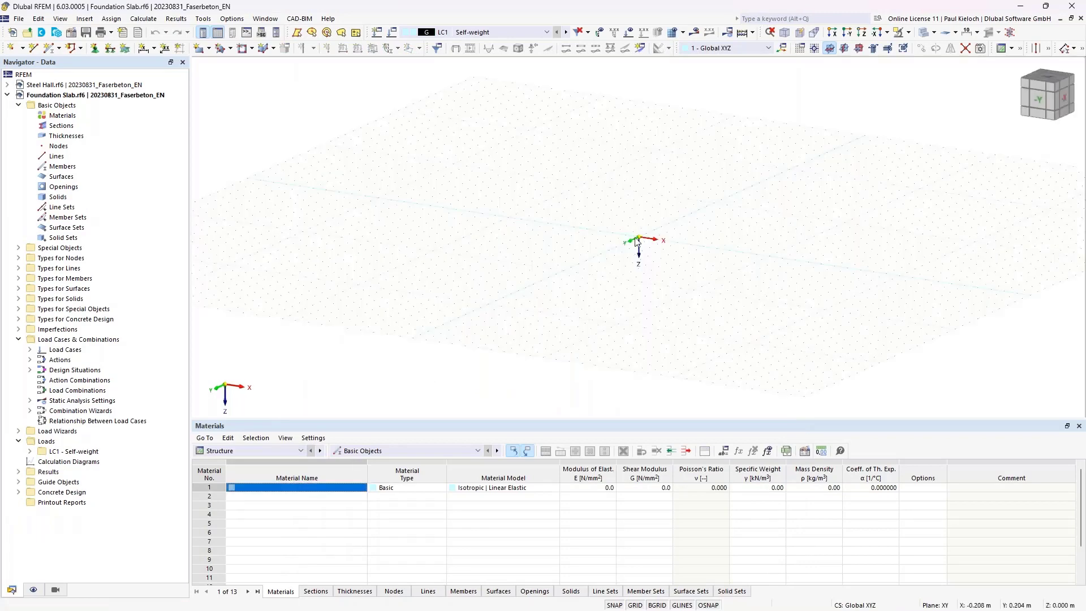
Copy all base-level nodes, lines and supports from the Steel Hall model into the Foundation Slab model with zero displacement
middle_click_drag(672, 226, 572, 186)
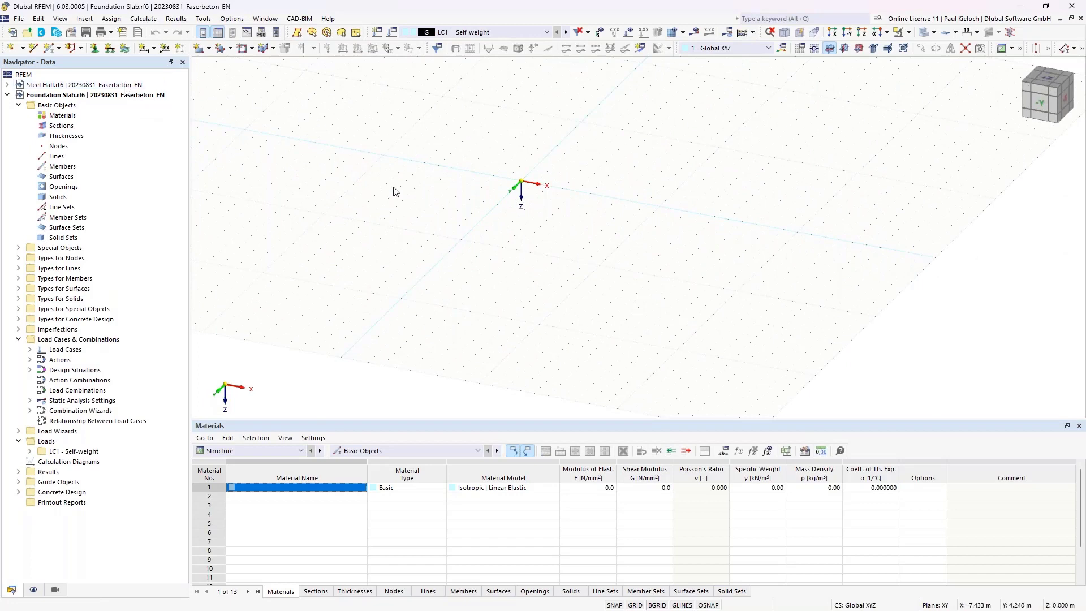
key("ctrl+Tab")
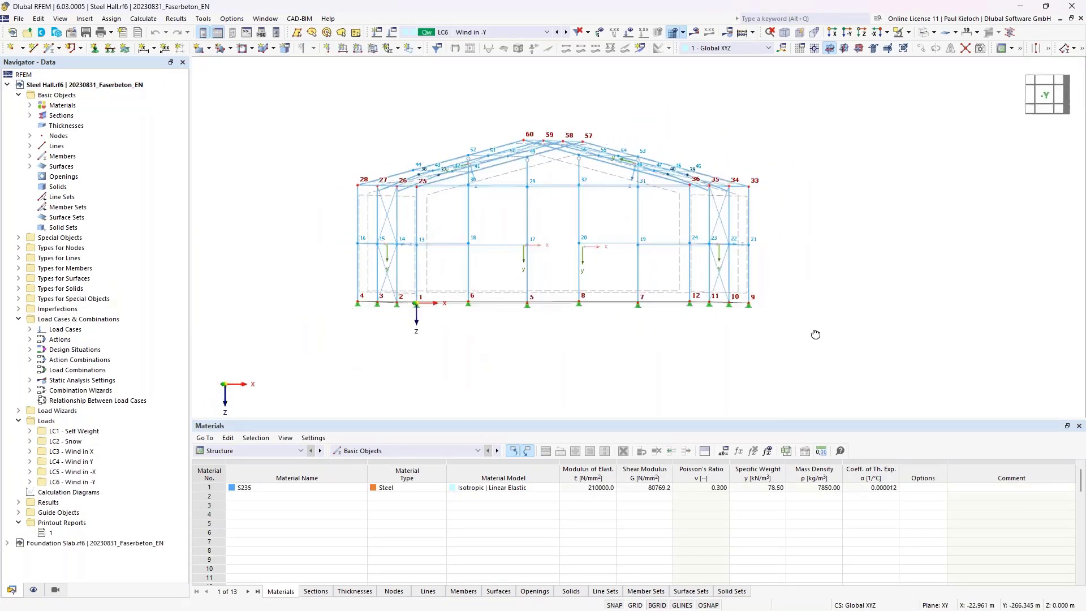
mouse_move(815, 334)
middle_mouse_down("ctrl")
mouse_move(815, 271)
mouse_move(803, 340)
middle_mouse_up("ctrl")
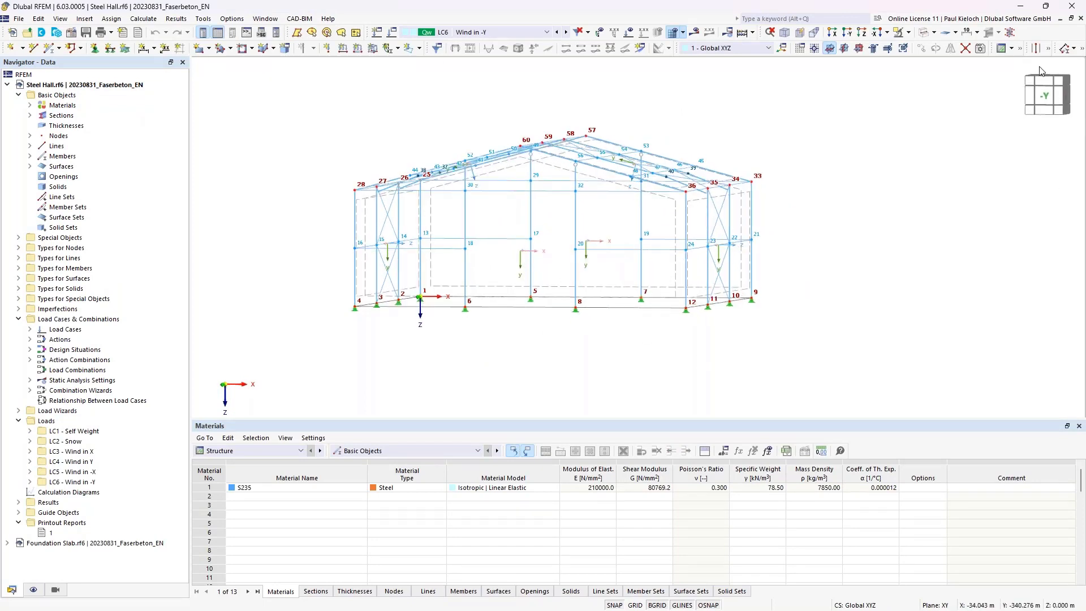
left_click(1043, 95)
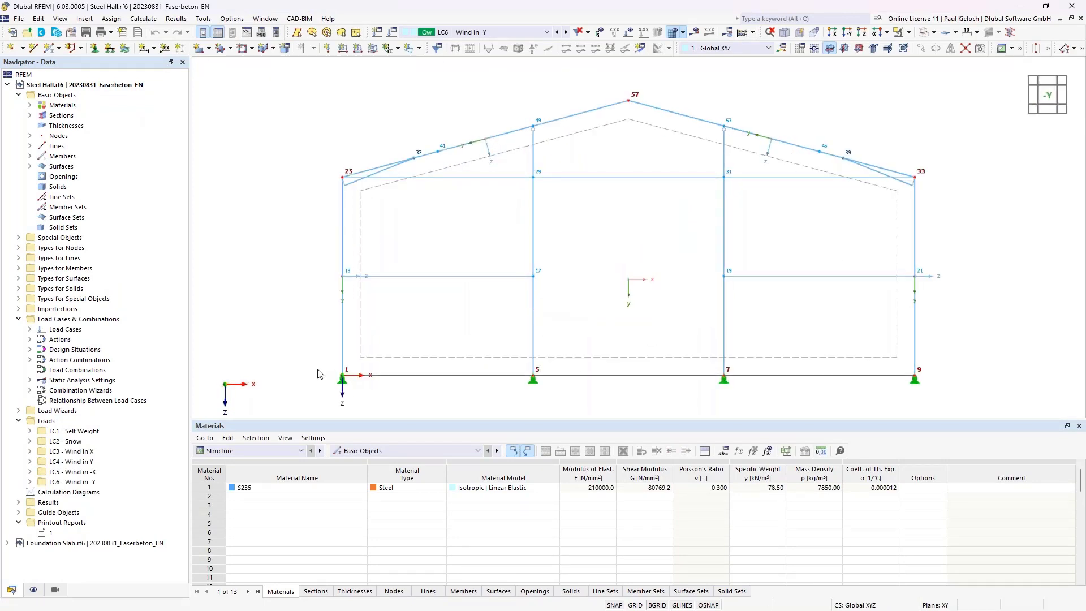
left_click_drag(318, 369, 1002, 398)
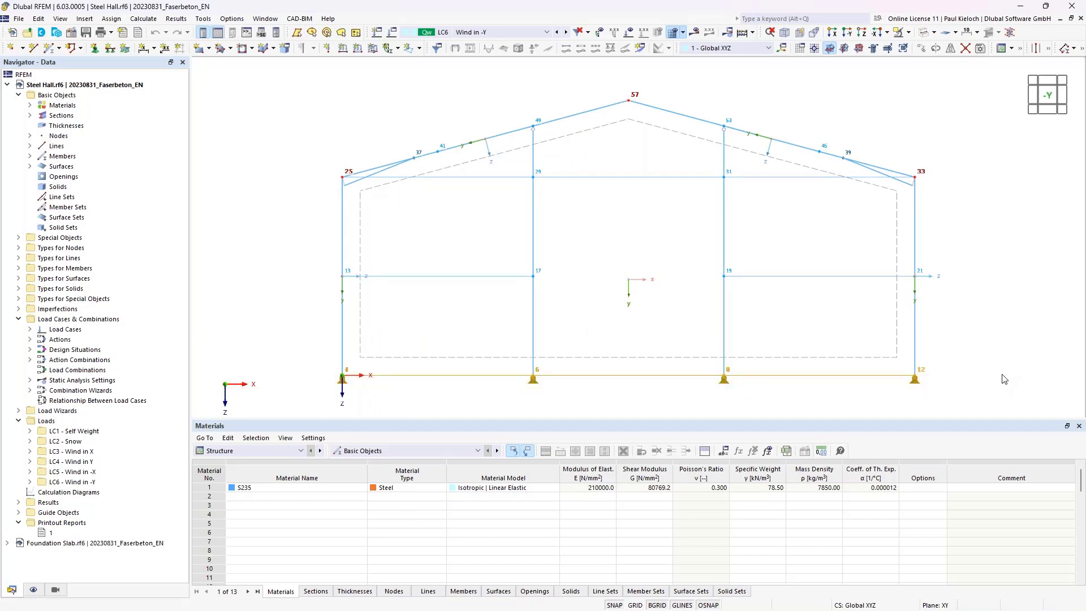
key("ctrl+Tab")
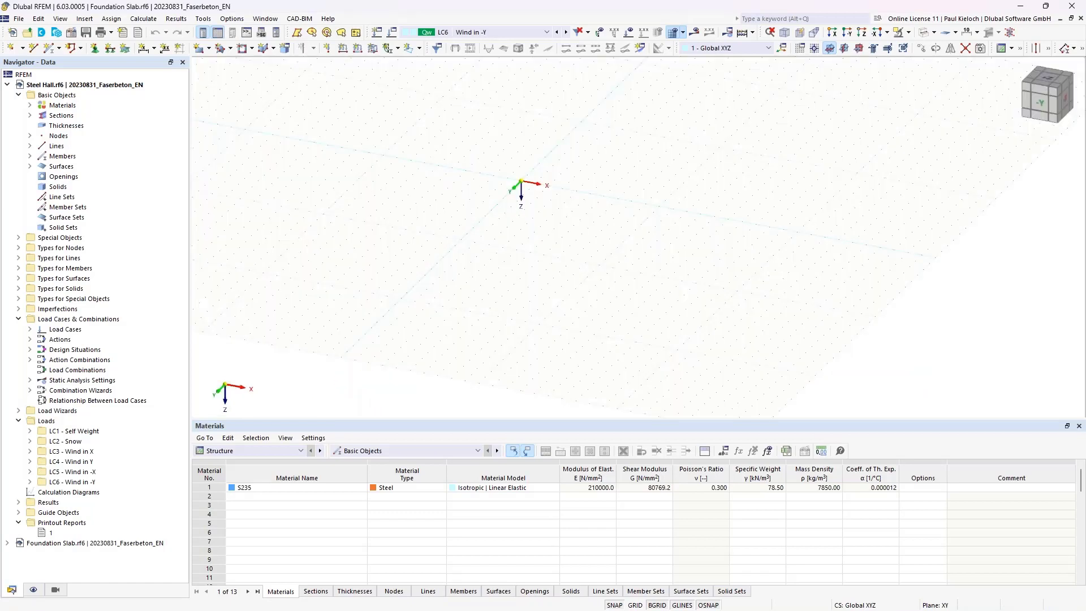
key("ctrl+v")
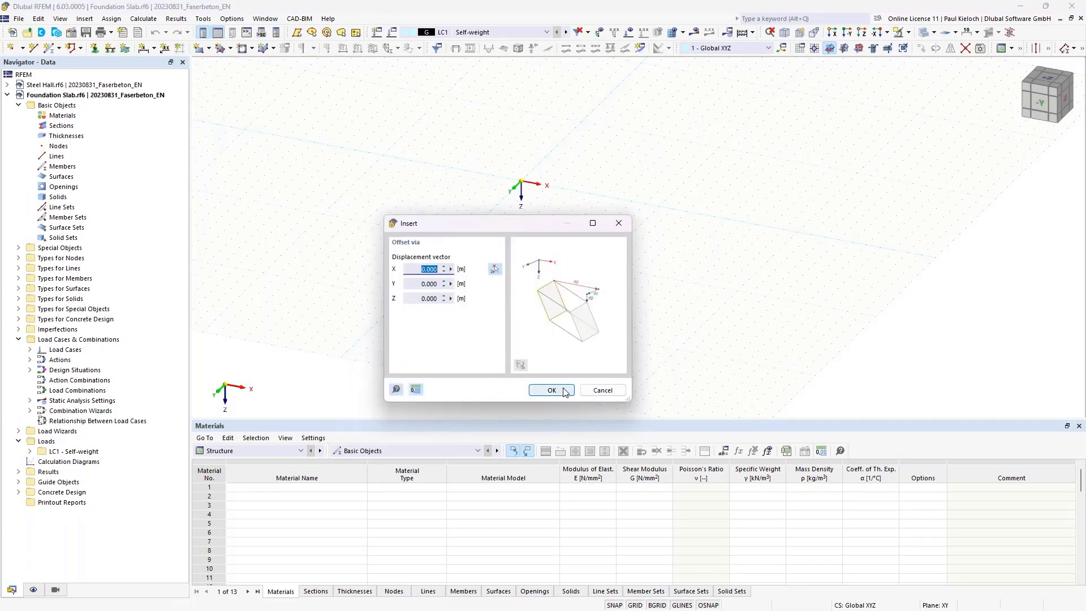
left_click(565, 393)
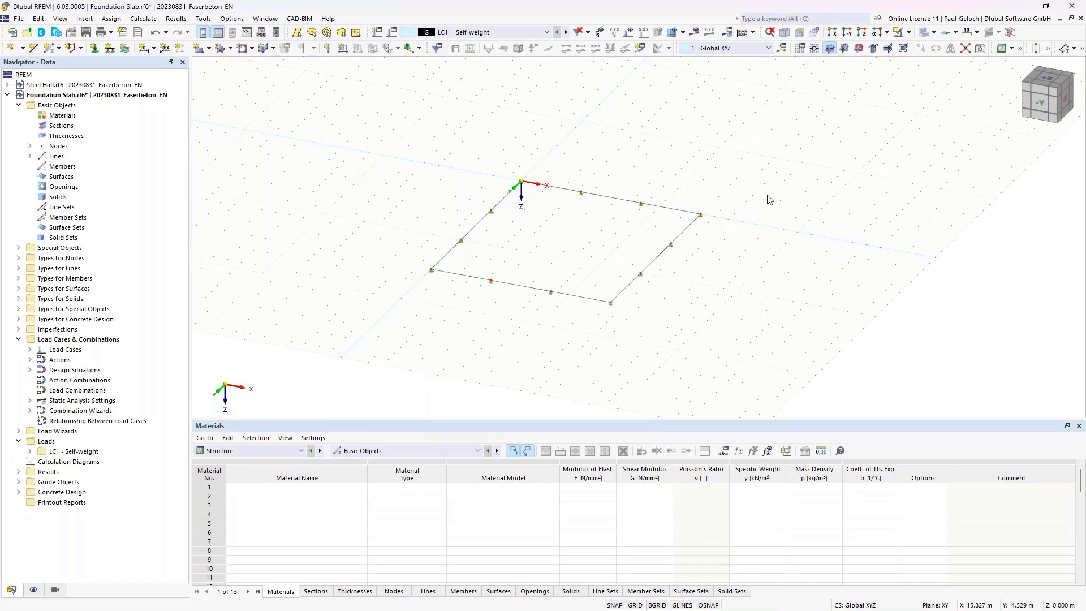
Delete all lines from the Foundation Slab model
middle_click_drag(771, 207, 711, 251)
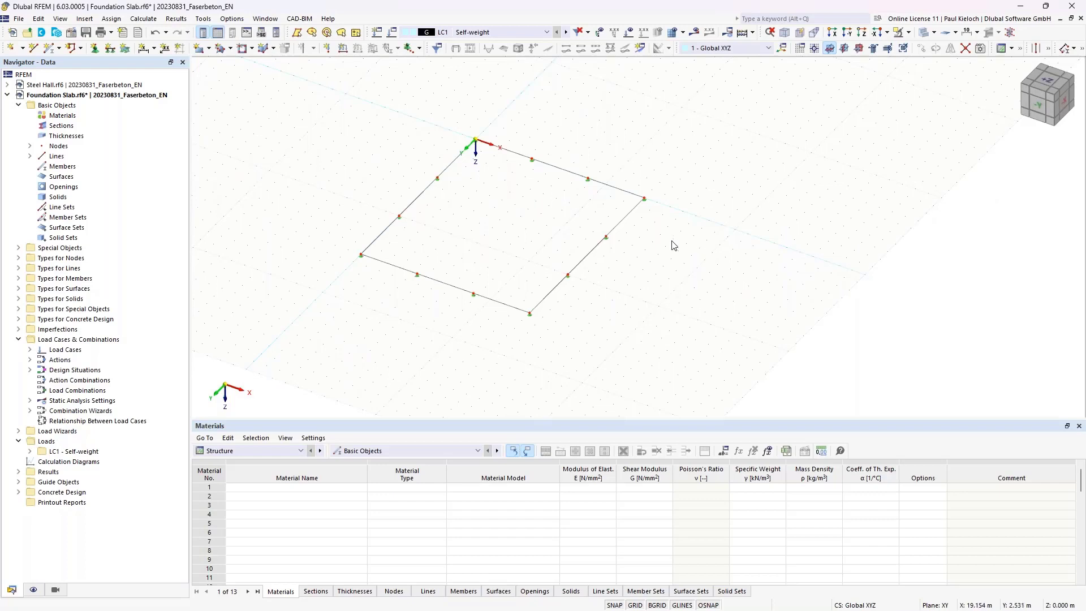
right_click(58, 157)
left_click(100, 219)
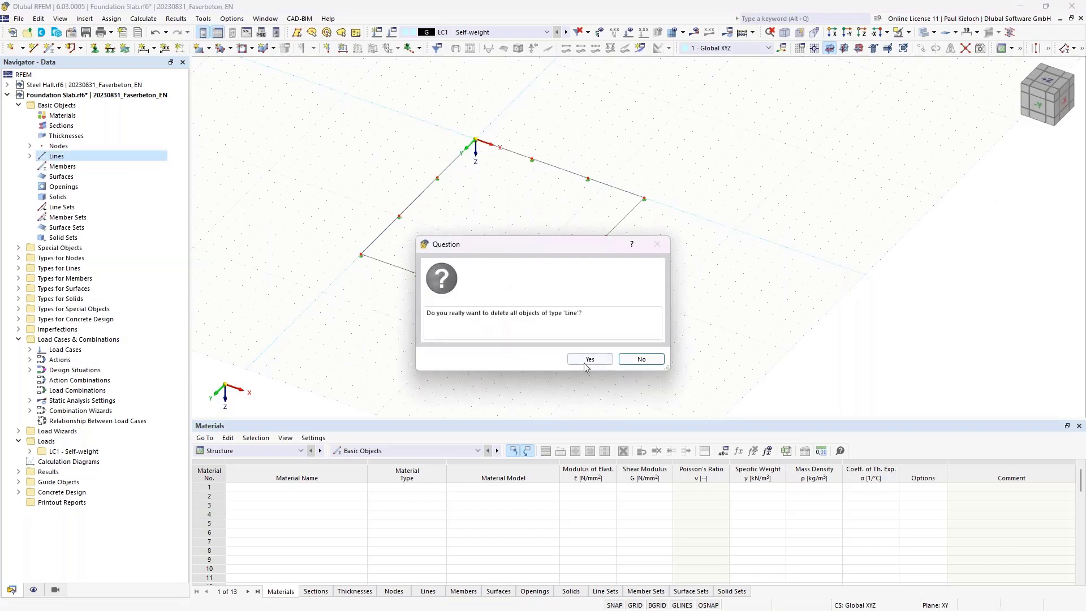
left_click(589, 359)
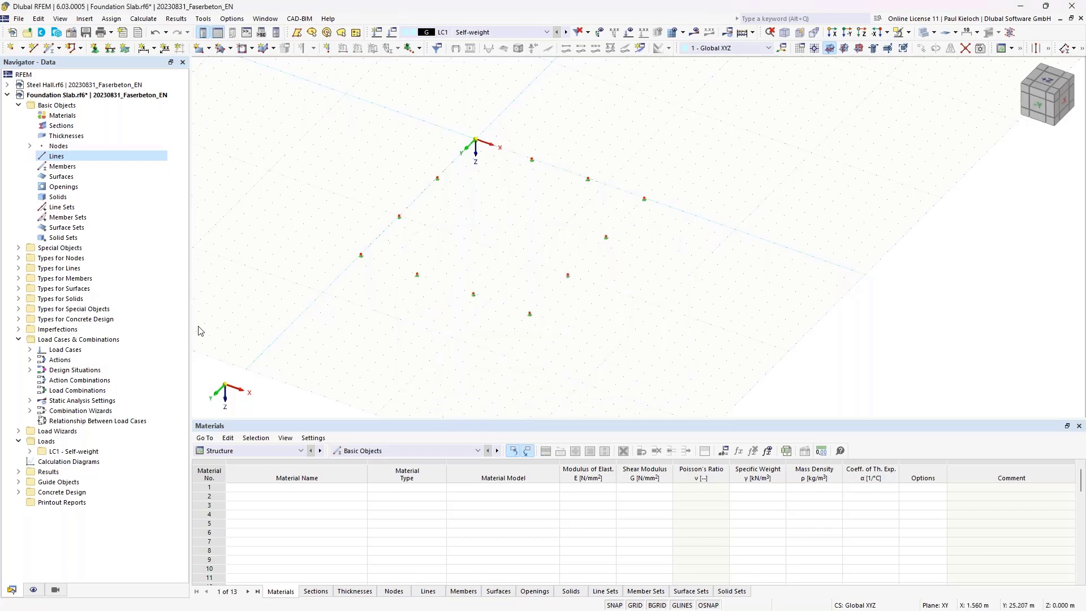
Delete all nodal supports from the Foundation Slab model
left_click(72, 260)
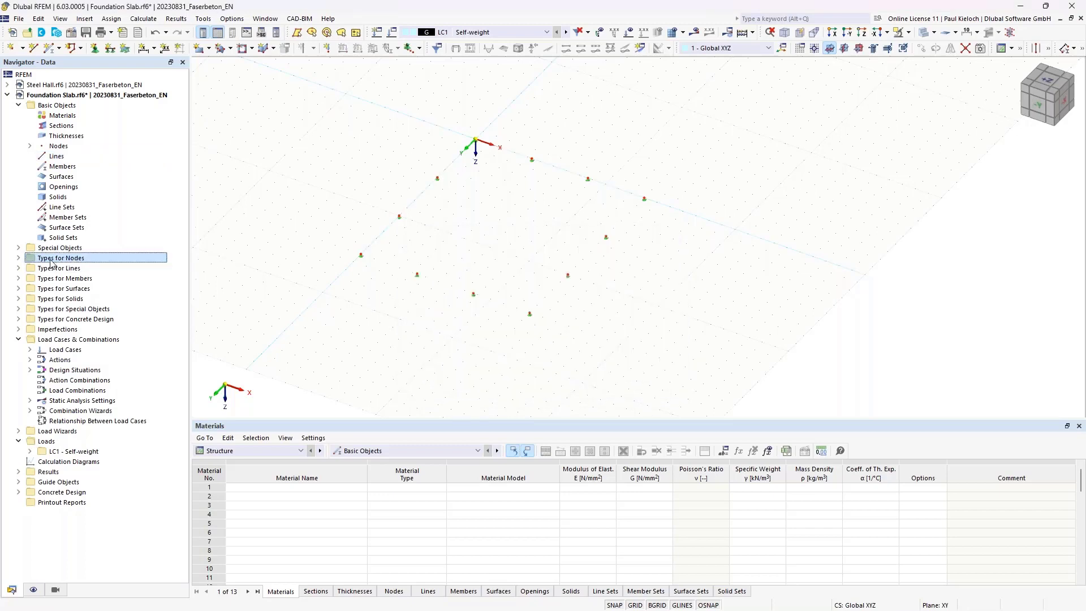
left_click(20, 258)
left_click(61, 269)
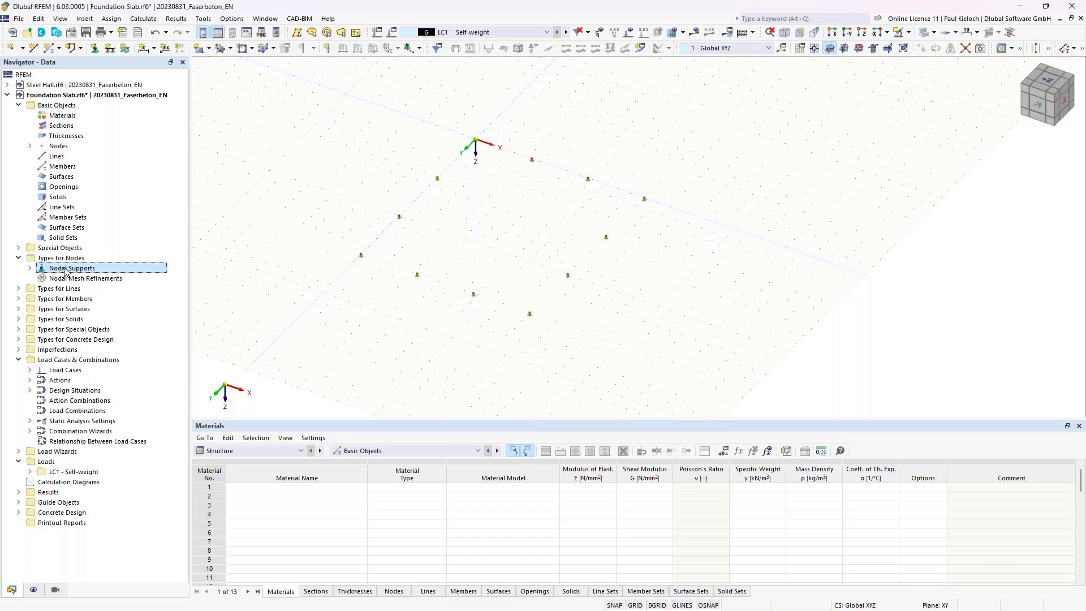
right_click(75, 270)
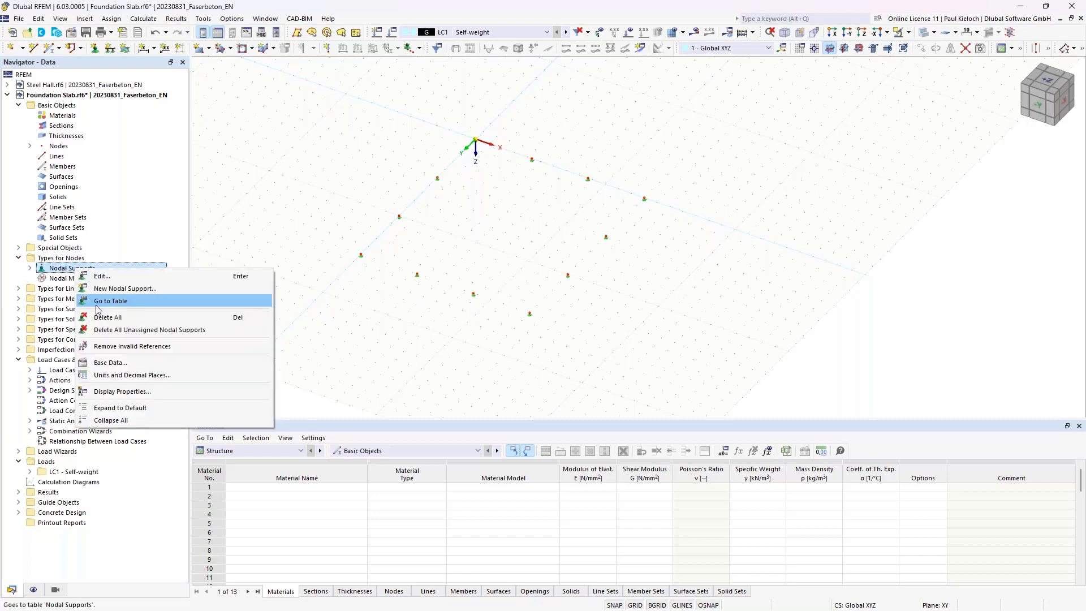
left_click(107, 322)
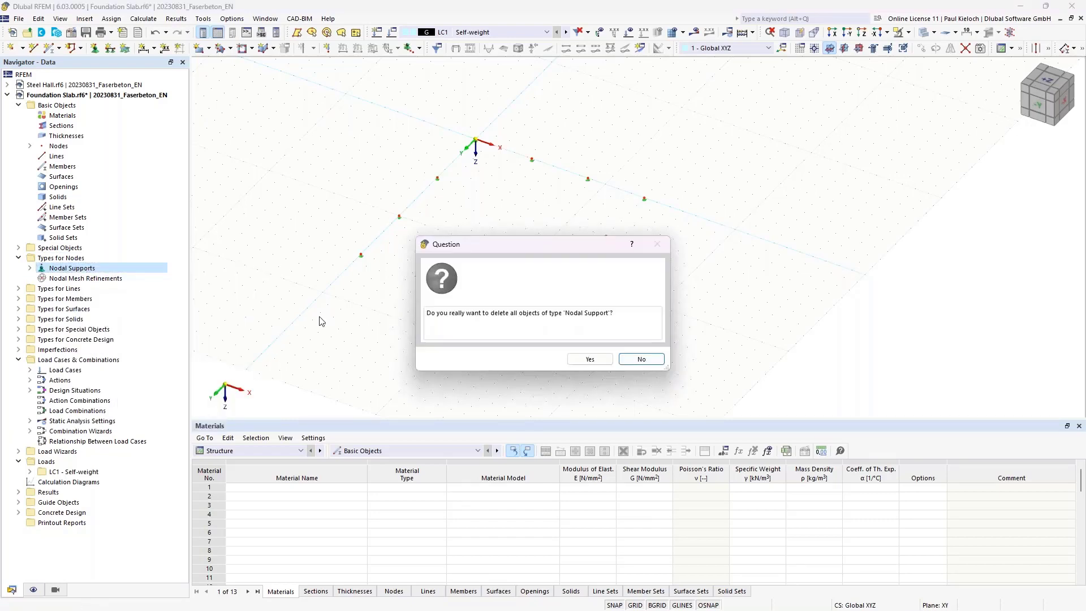
left_click(589, 357)
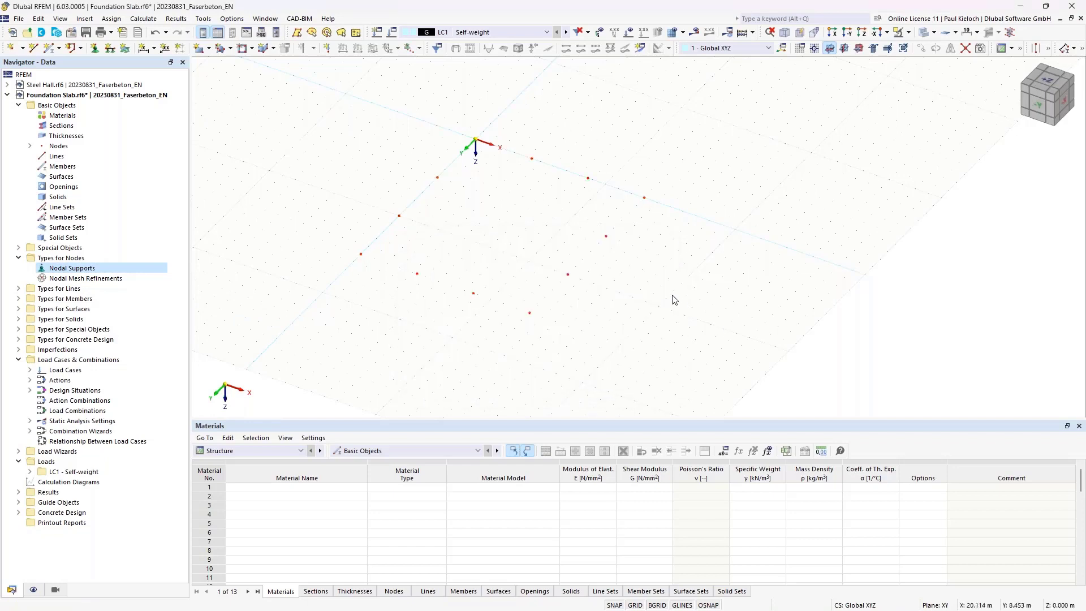
Show the object numbering so the pasted nodes are labelled in the work area
middle_click_drag(673, 297, 689, 307)
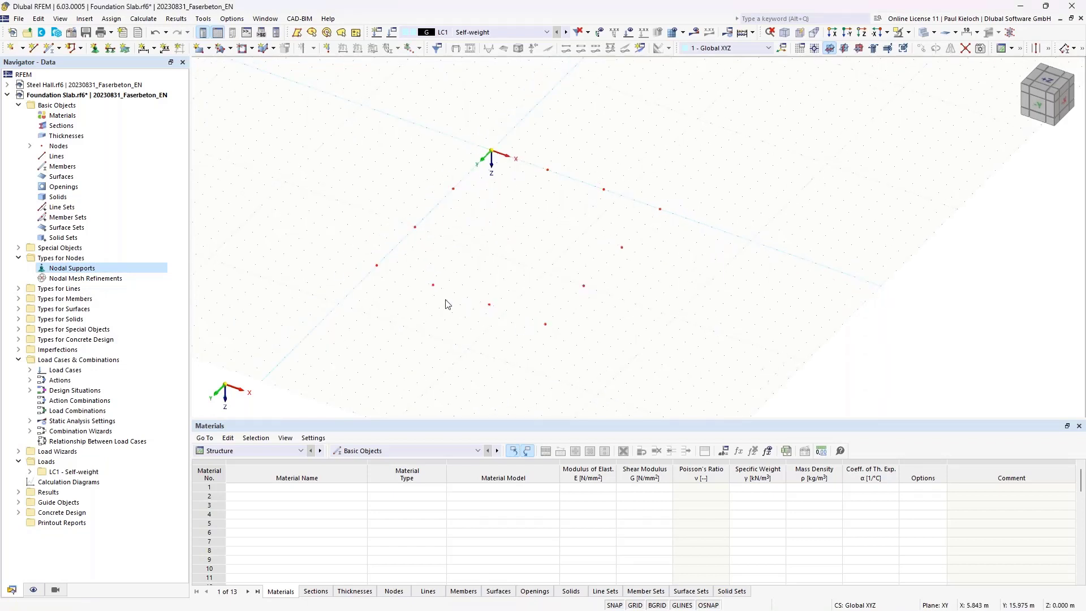
middle_click_drag(498, 274, 534, 243, "ctrl")
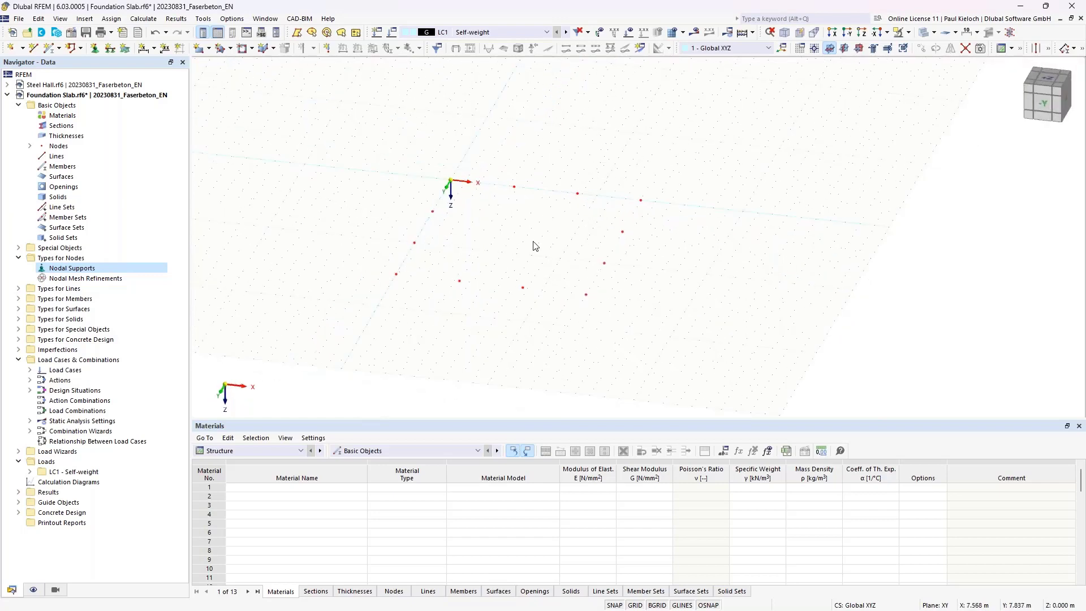
right_click(533, 243)
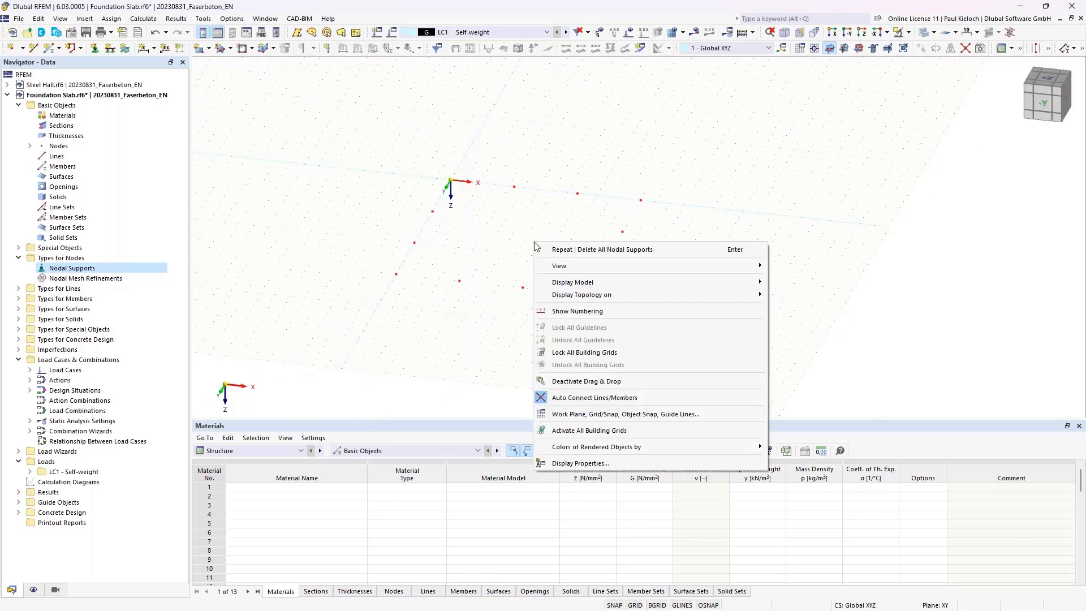
left_click(579, 313)
scroll(467, 163, "up", 2)
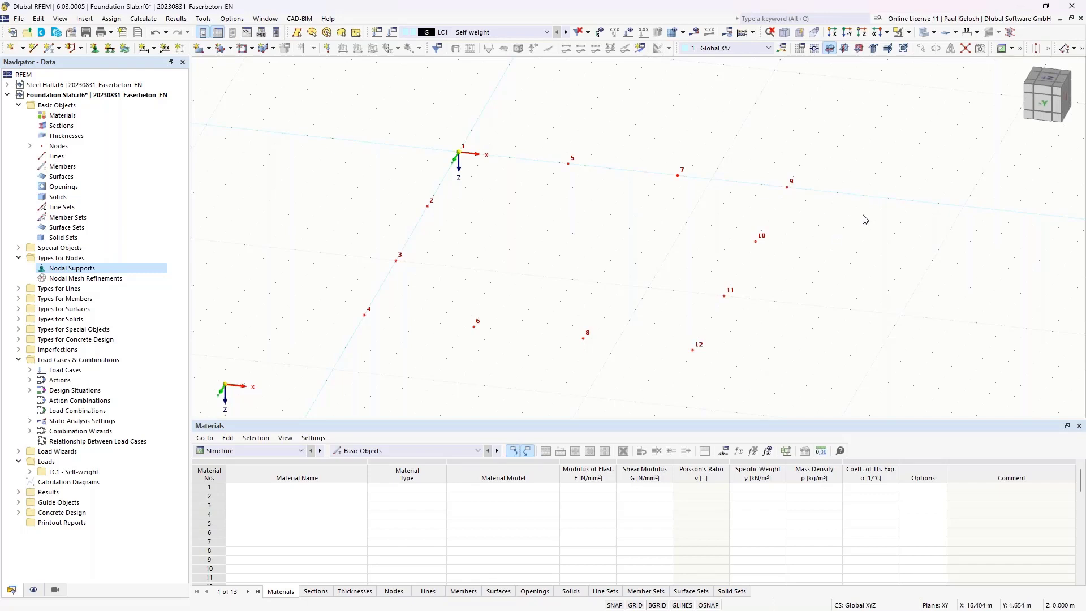
Hide the object numbering in the work area
middle_click_drag(858, 217, 842, 229, "ctrl")
right_click(868, 181)
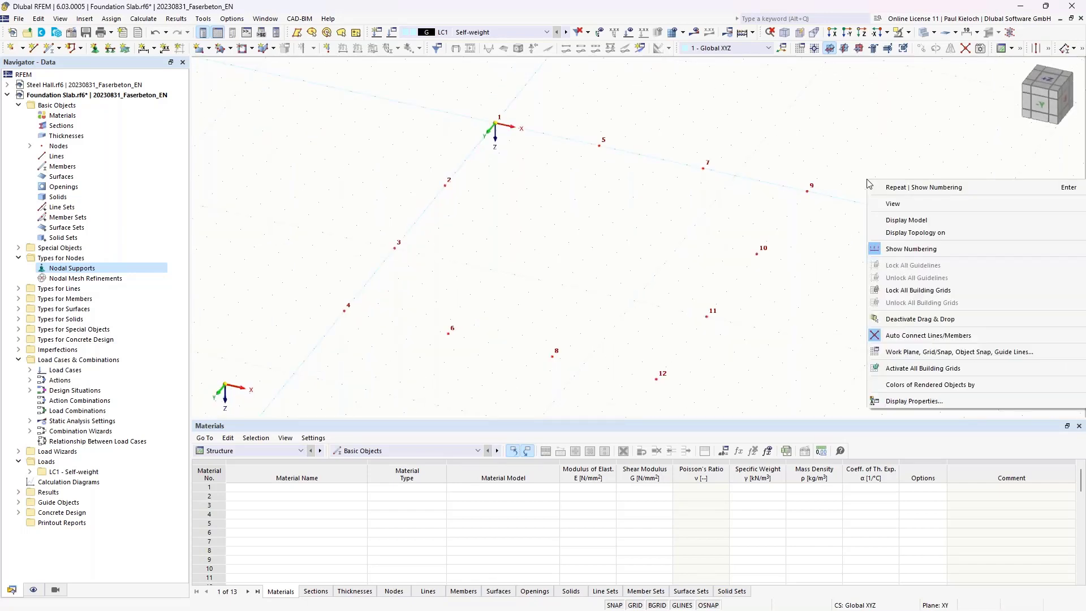
left_click(910, 250)
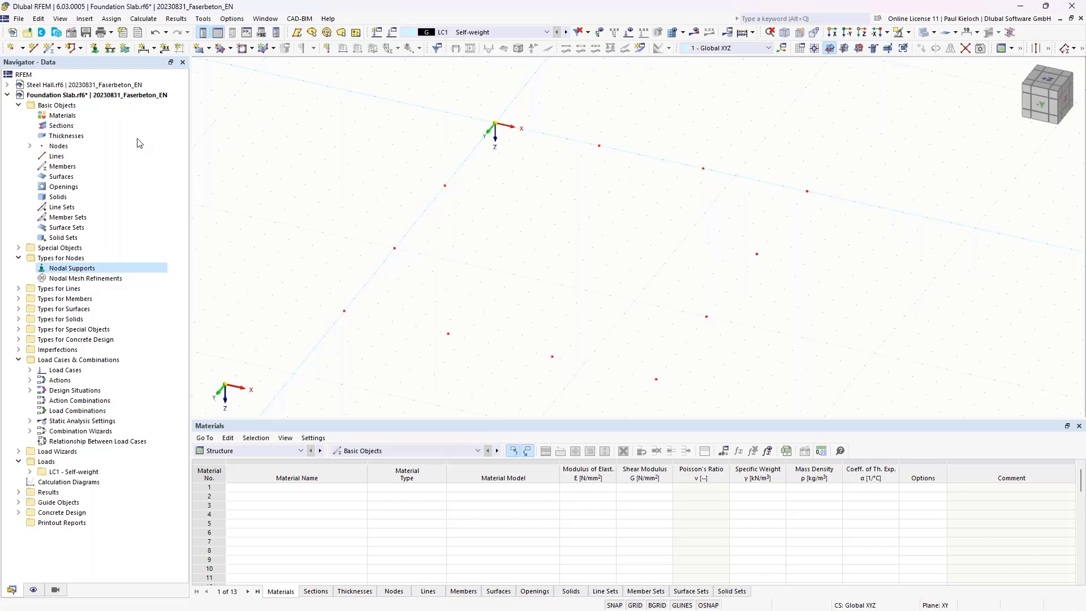
Create a new material from the library: C20/25 L1/L2 with material type and subtype Fiber Concrete
left_click(63, 116)
right_click(68, 115)
left_click(121, 137)
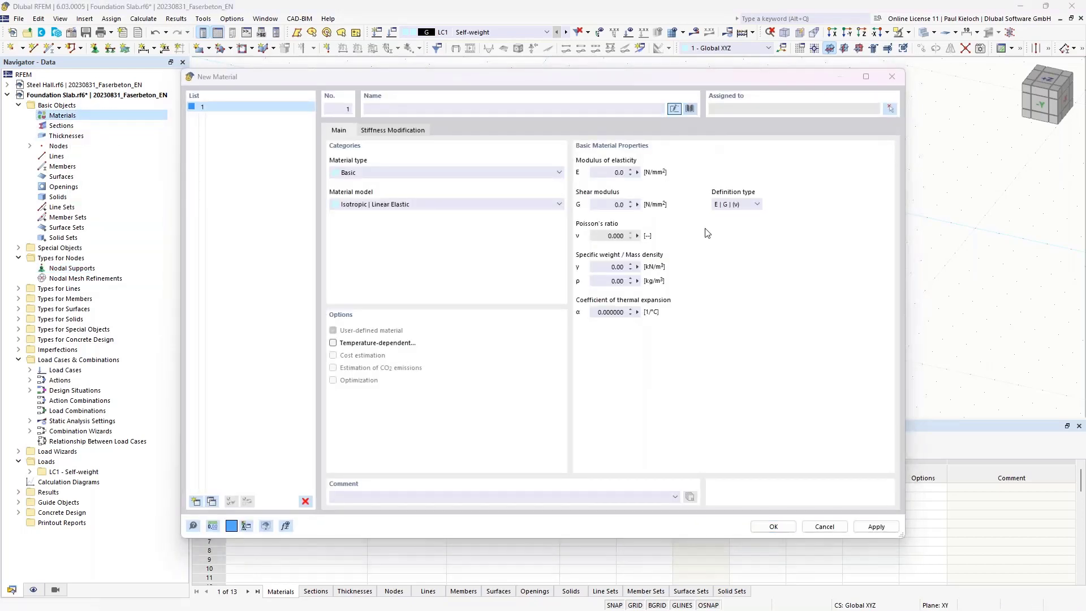
left_click(691, 108)
left_click(218, 147)
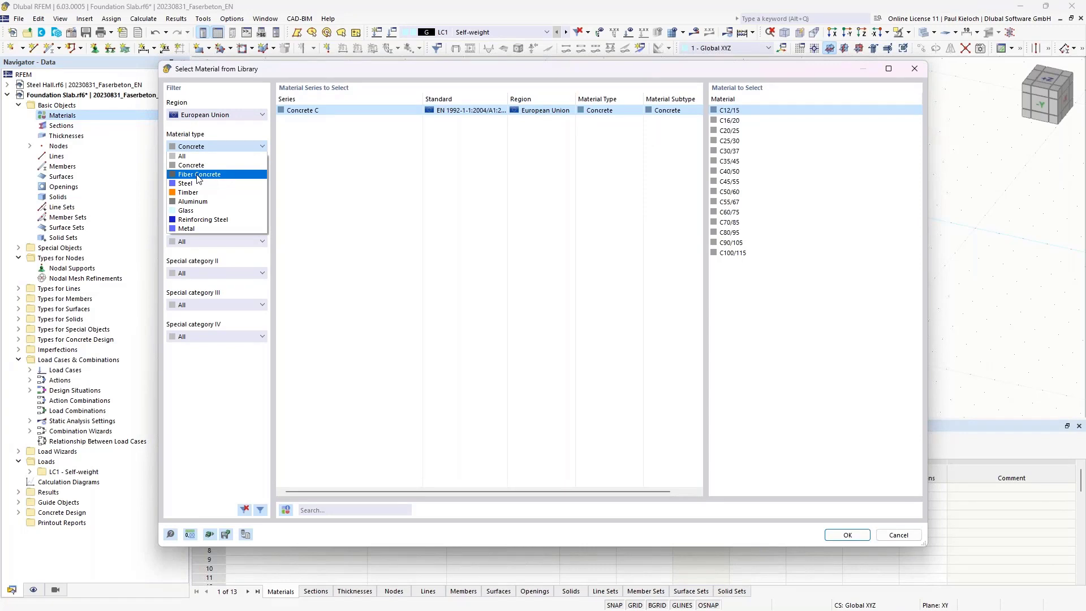
left_click(232, 175)
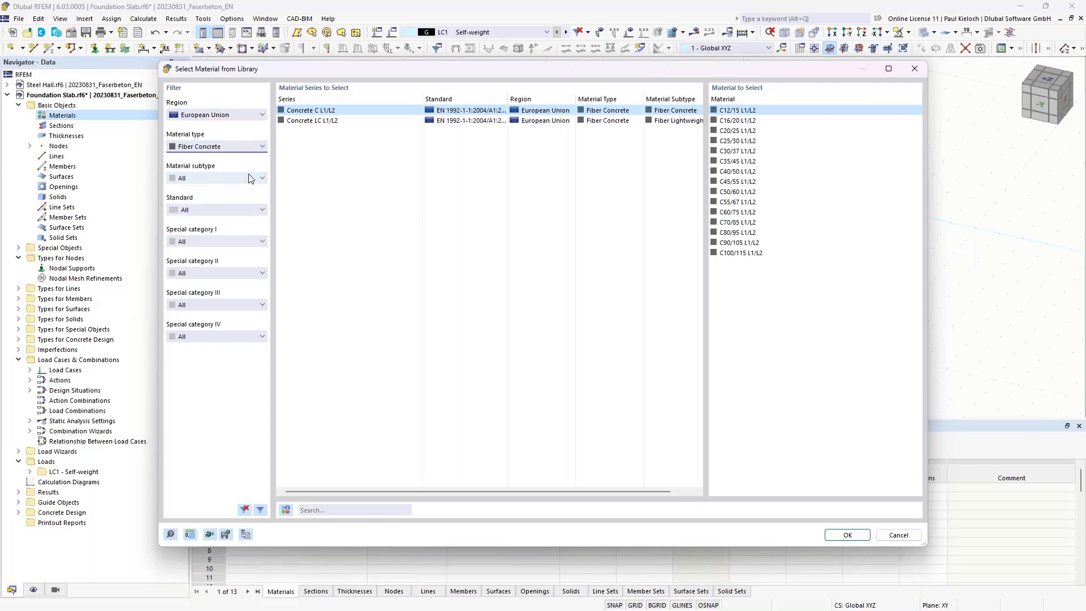
left_click(209, 178)
left_click(215, 197)
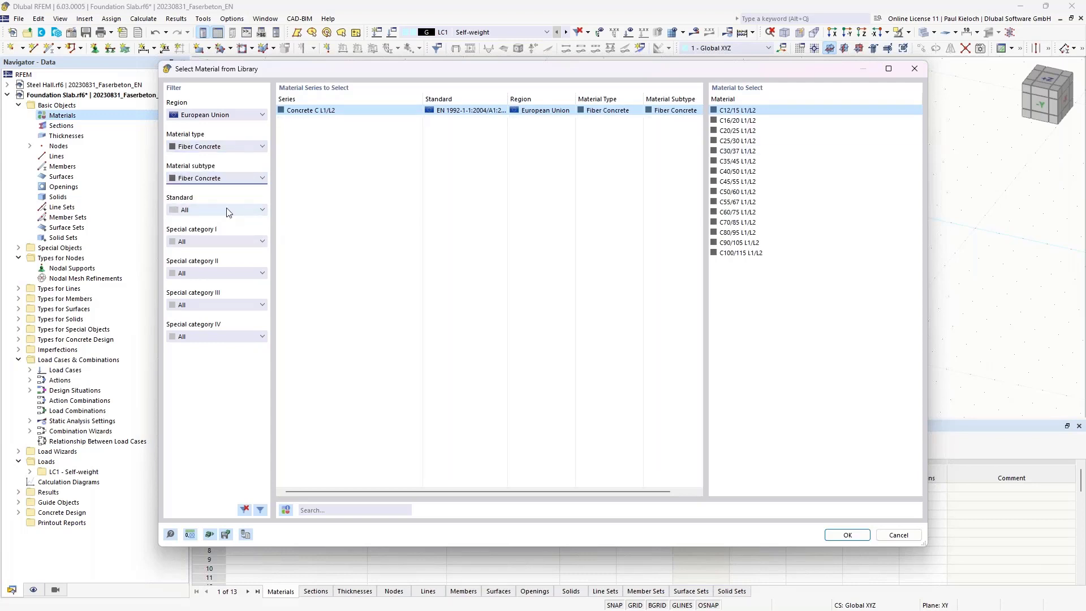
left_click(747, 131)
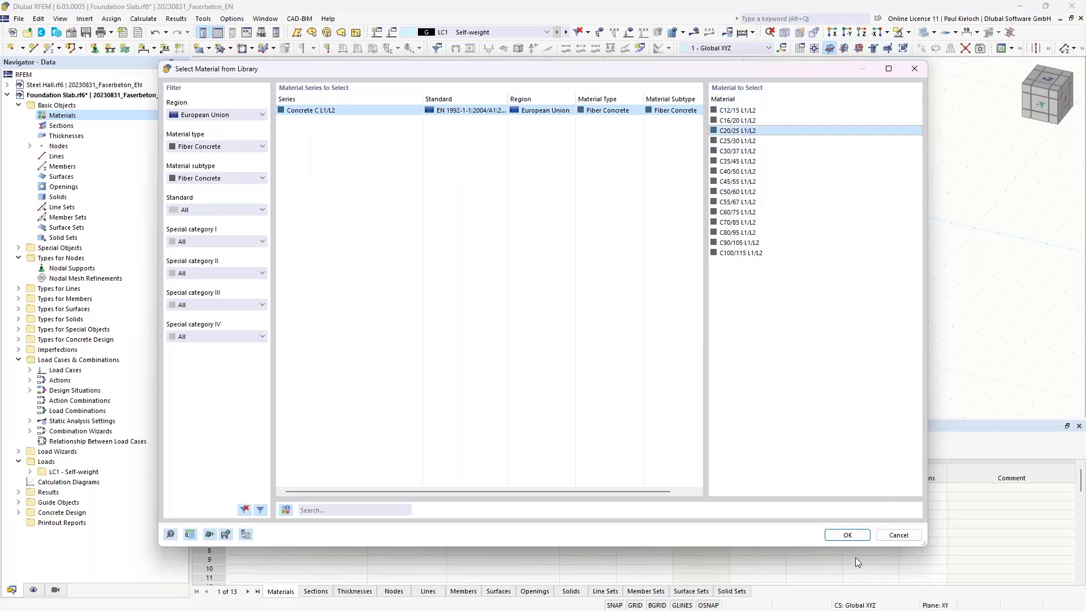
left_click(849, 537)
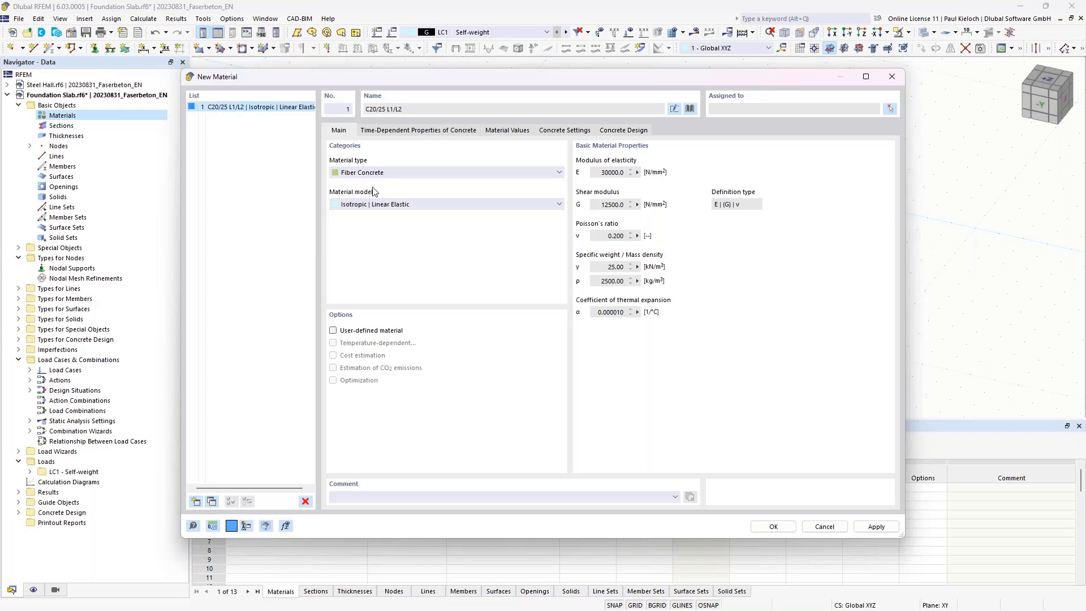
Examine the material values of the C20/25 L1/L2 fiber concrete, including its steel fiber properties
left_click(512, 132)
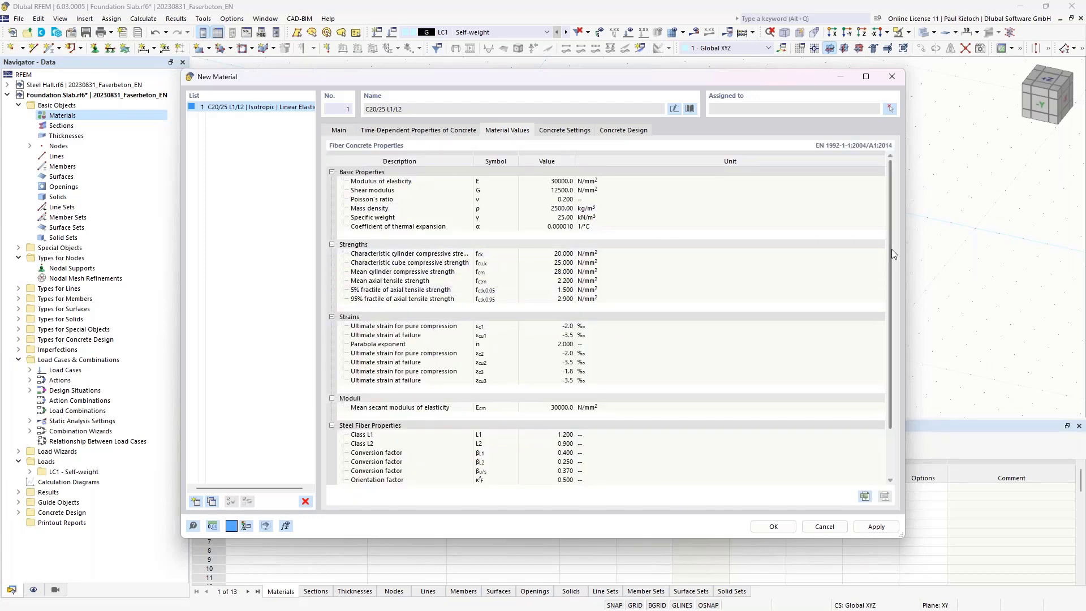
left_click_drag(893, 259, 891, 348)
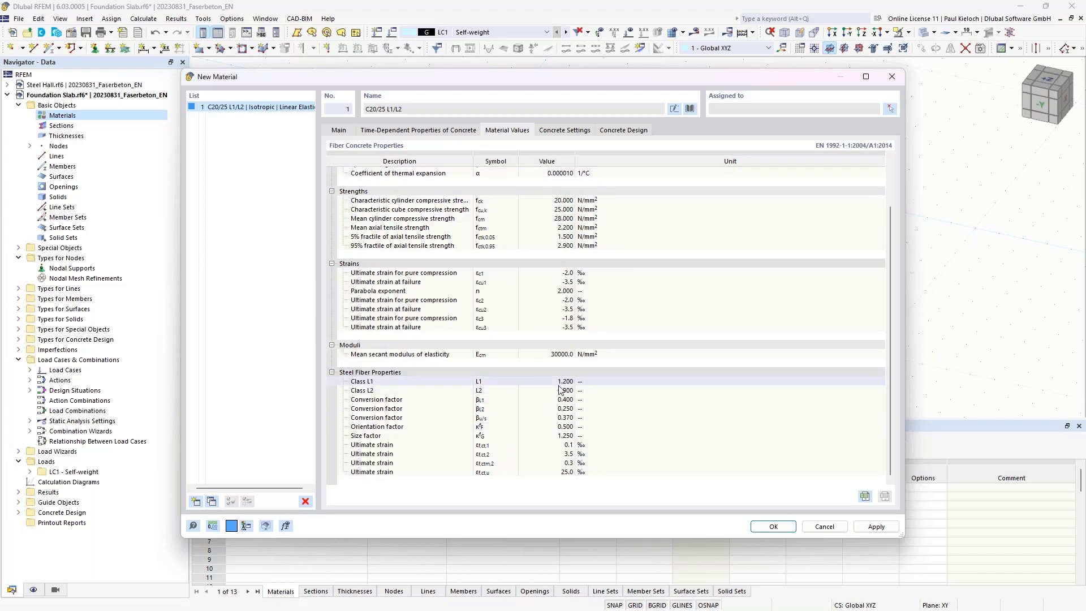
left_click(346, 131)
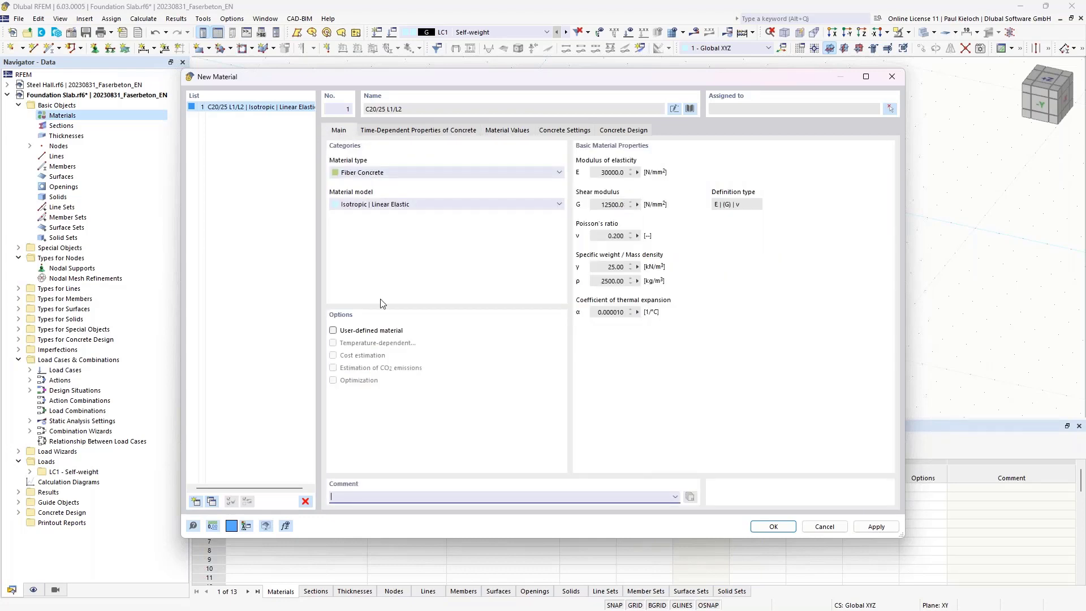
Try the user-defined option for the fiber concrete and check its steel fiber classes, and switch the option off again
left_click(333, 331)
left_click(507, 130)
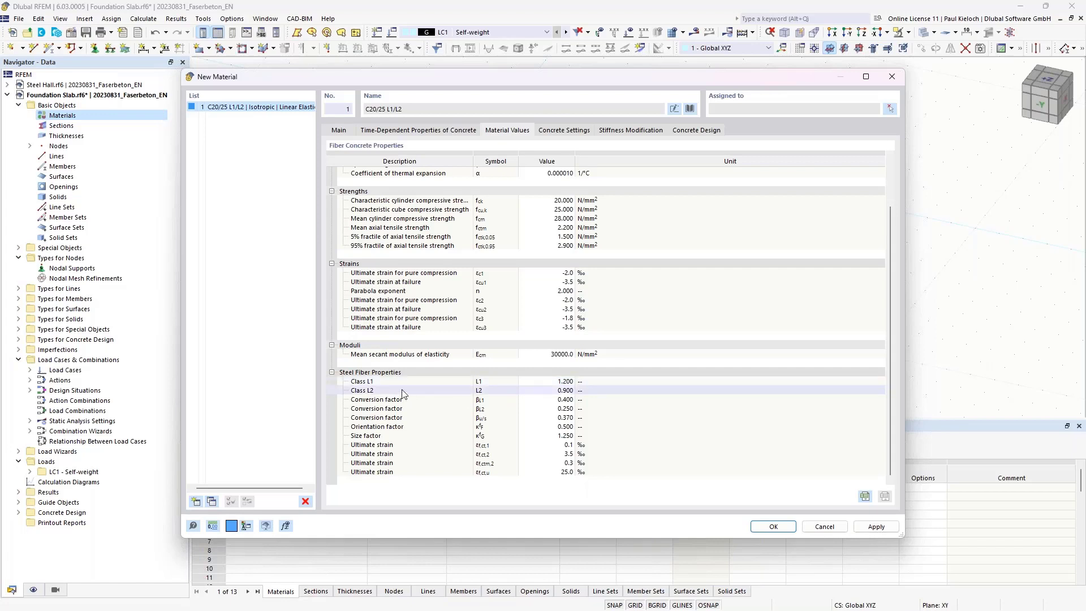
left_click(340, 131)
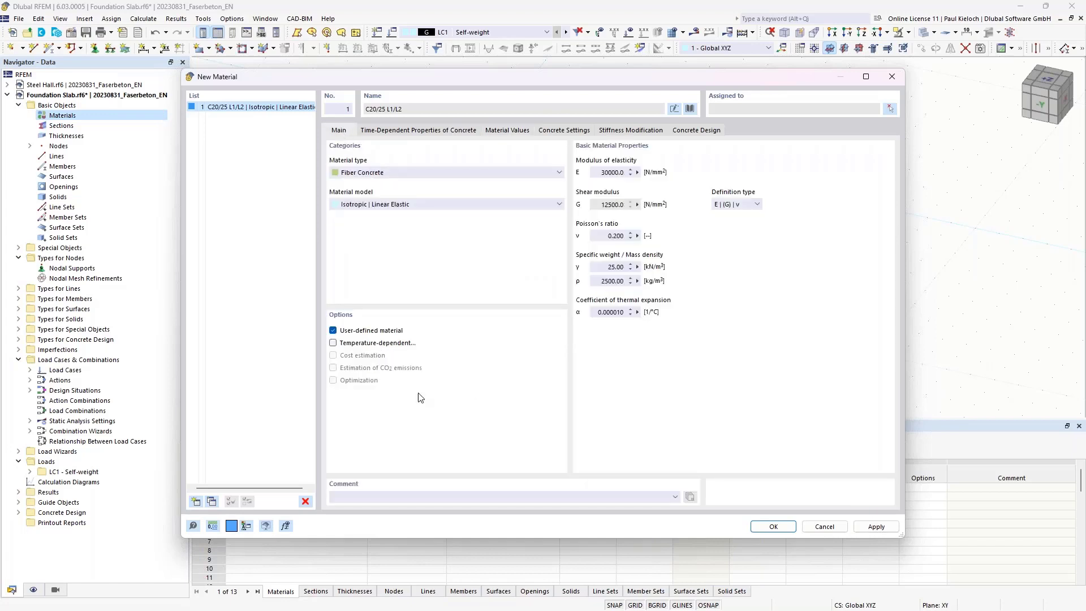
left_click(352, 332)
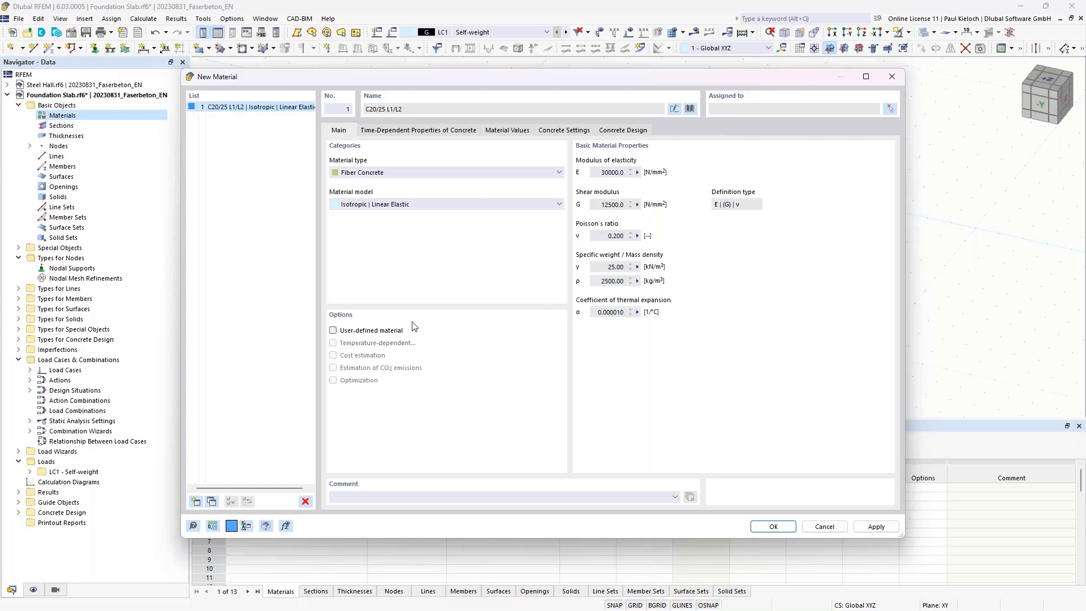
Recheck the steel fiber properties and apply the C20/25 L1/L2 material
left_click(515, 130)
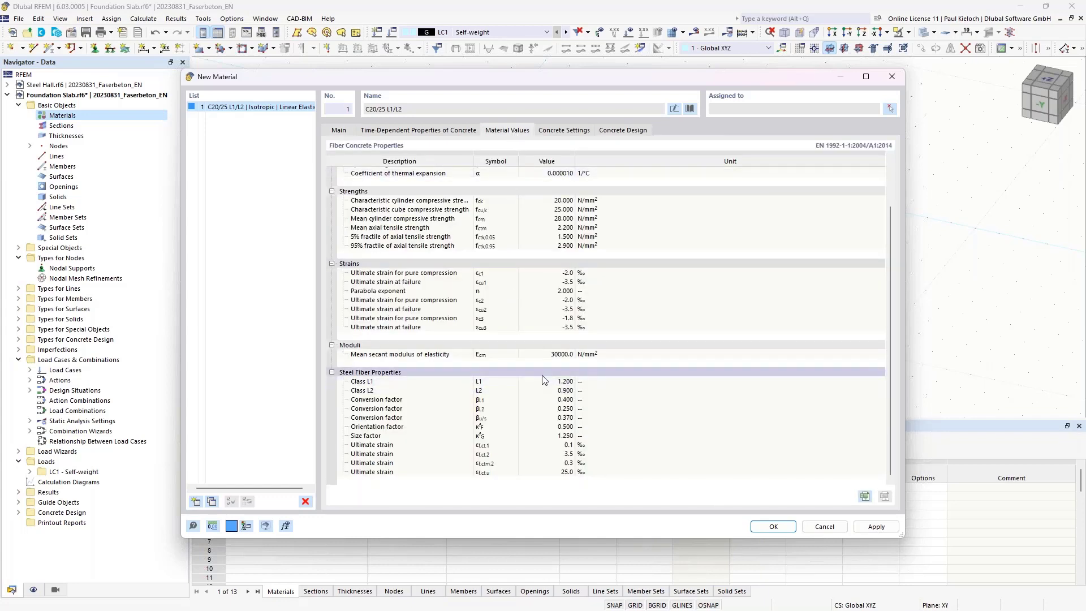
left_click(877, 526)
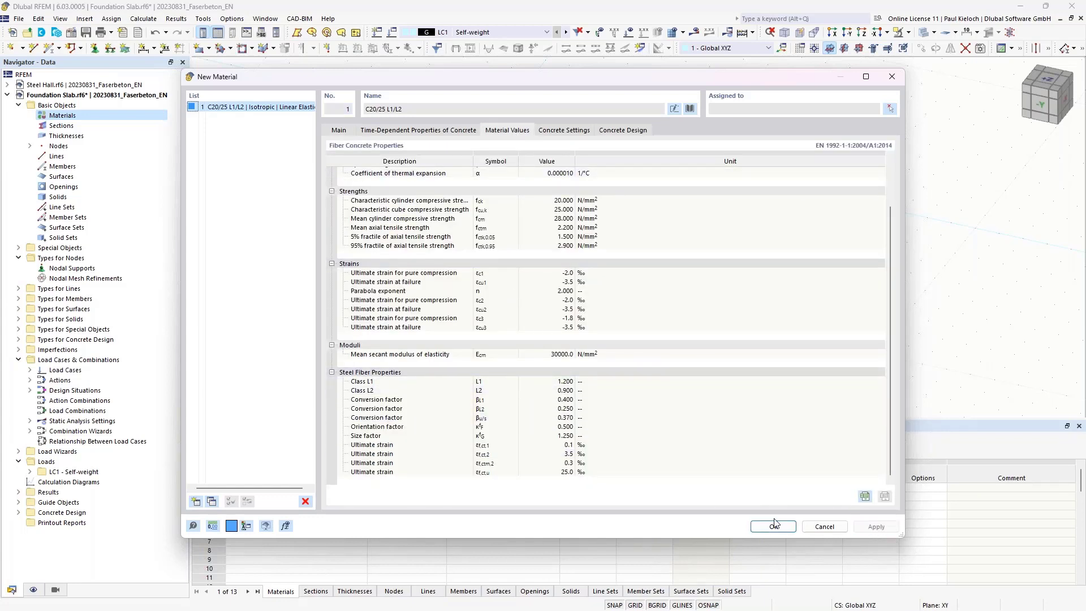
left_click(339, 131)
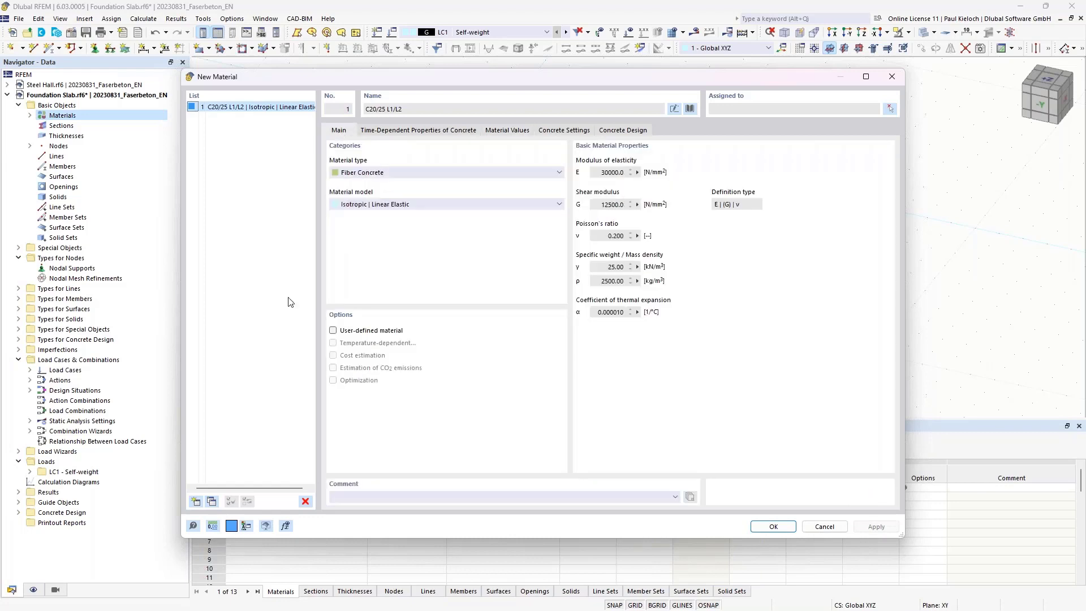
Add a second material and filter the material library by the Reinforcing Steel type
left_click(197, 502)
left_click(690, 108)
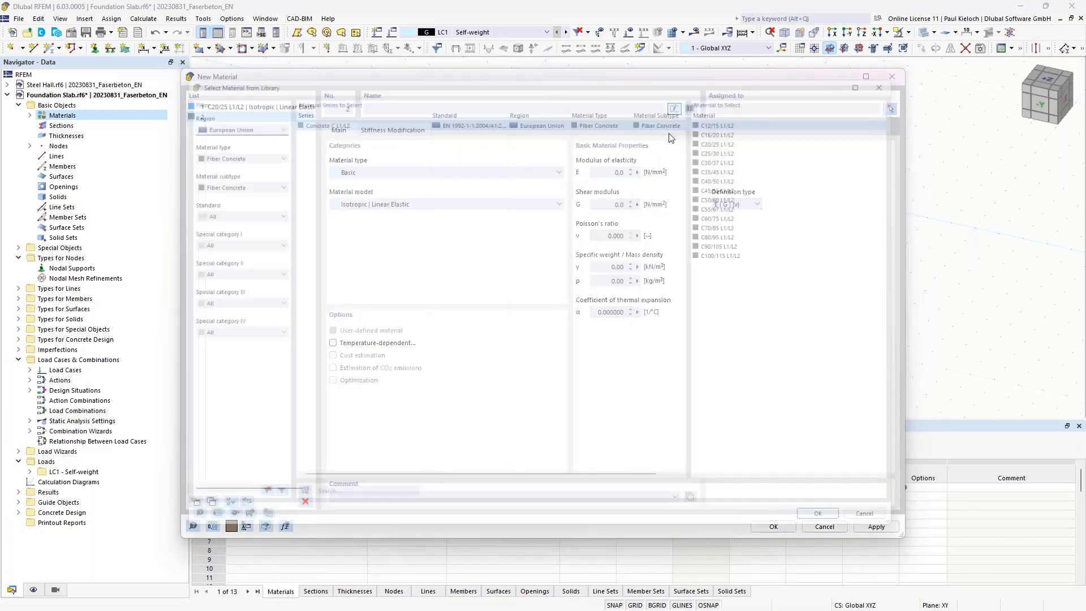
left_click(225, 146)
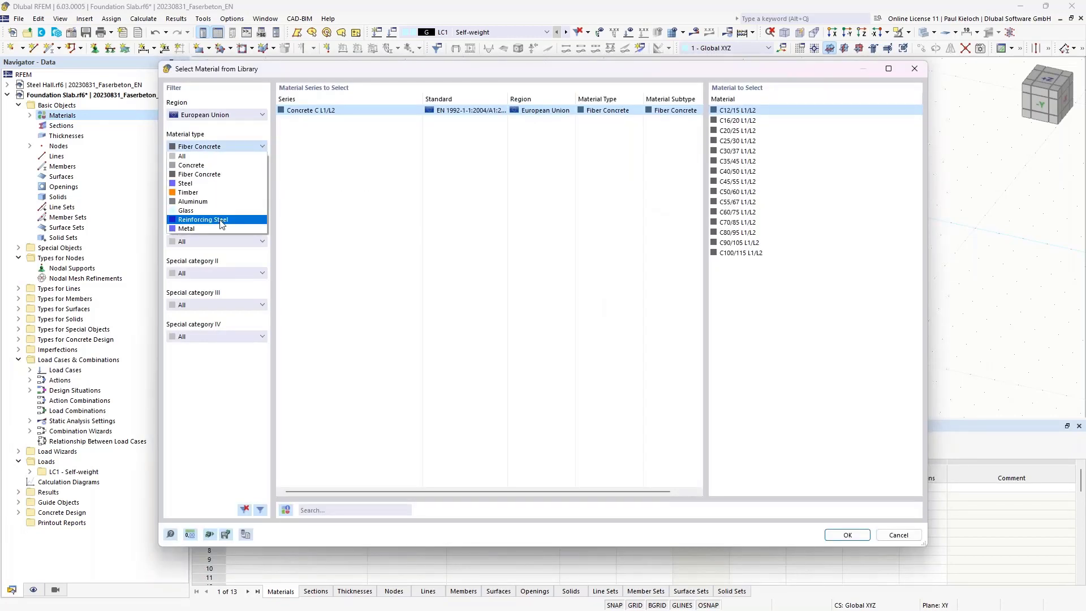
left_click(221, 220)
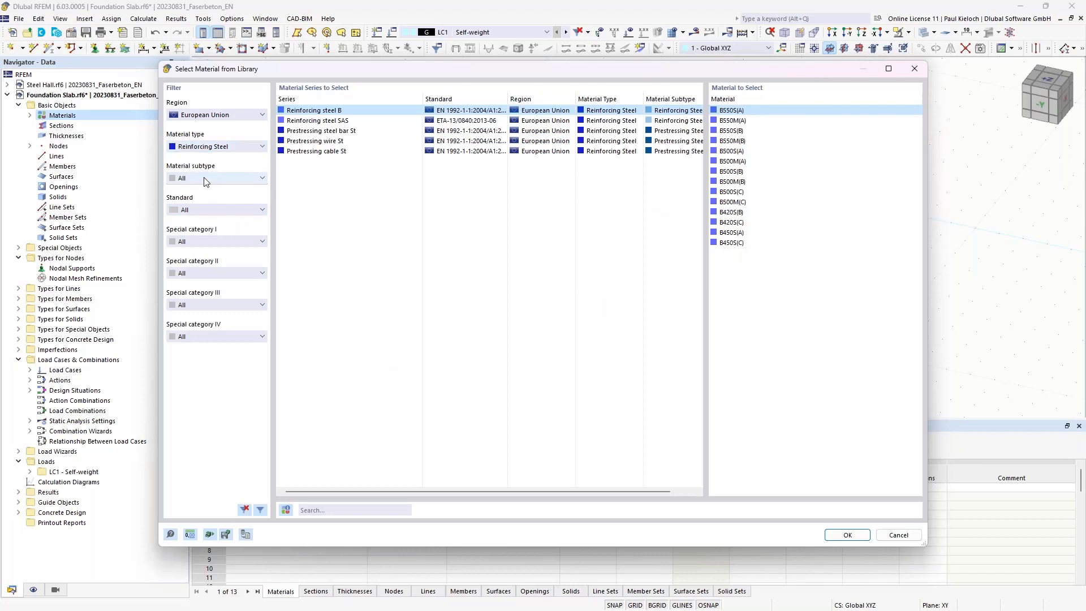
left_click(206, 179)
left_click(215, 206)
left_click(217, 210)
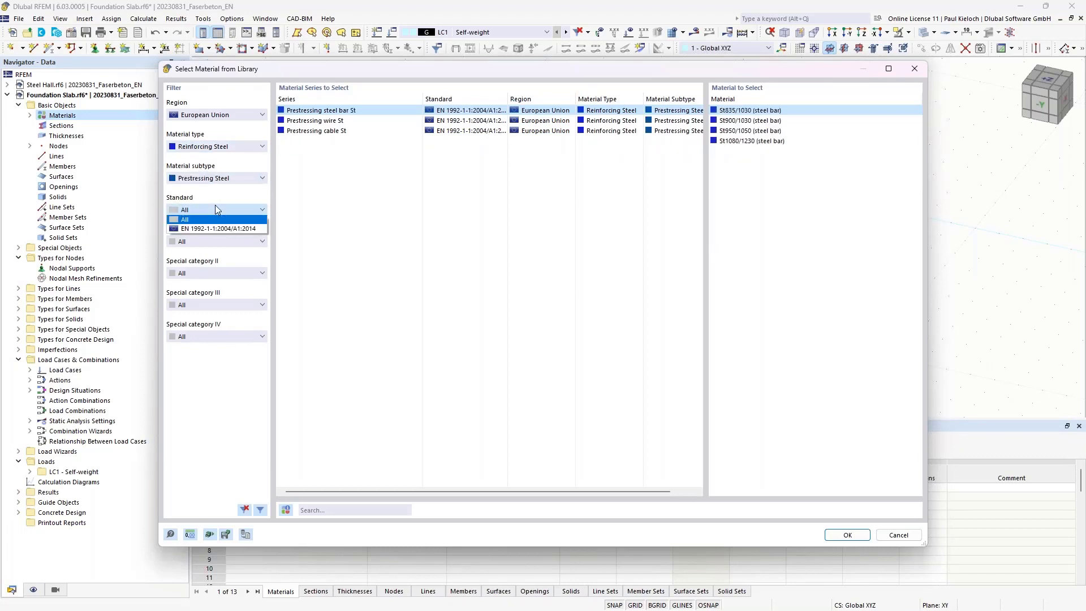
left_click(217, 229)
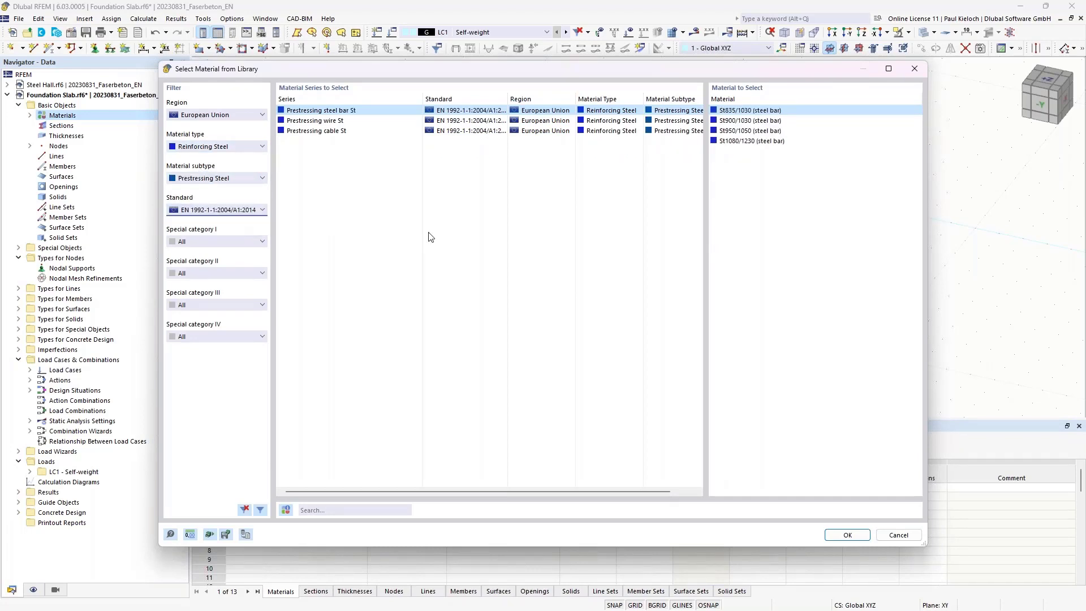
Assign B500M(A) to the second material, using the Reinforcing Steel subtype and standard EN 1992-1-1:2004/A1:2014
left_click(247, 179)
left_click(215, 205)
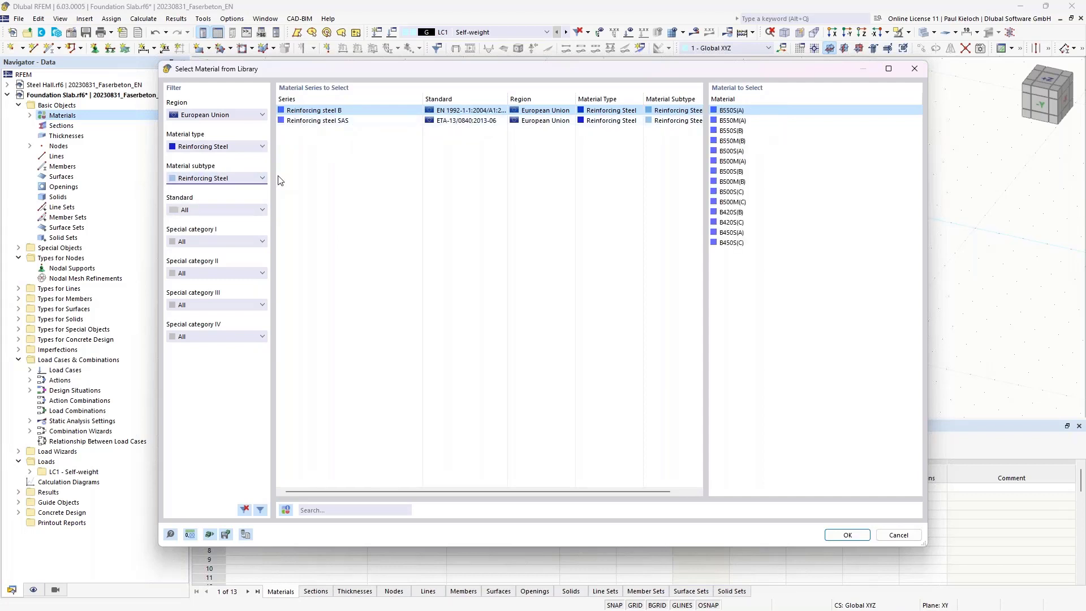
left_click(215, 210)
left_click(214, 226)
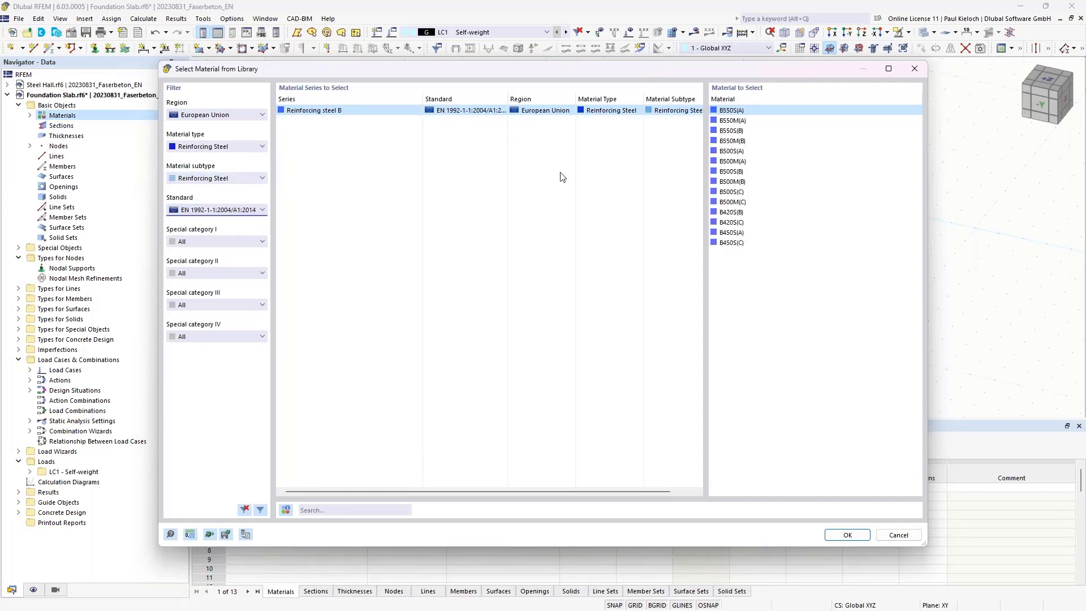
left_click(726, 164)
left_click(861, 539)
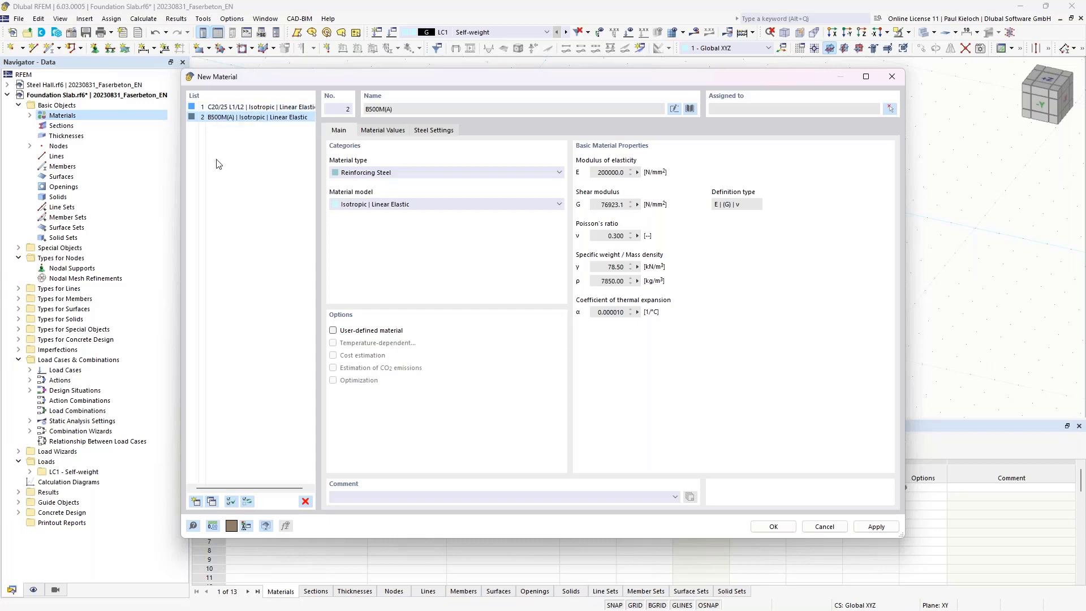
Add C20/25 as a third material, with type and subtype Concrete and standard EN 1992-1-1:2004/A1:2014, and confirm the materials
left_click(196, 502)
left_click(689, 110)
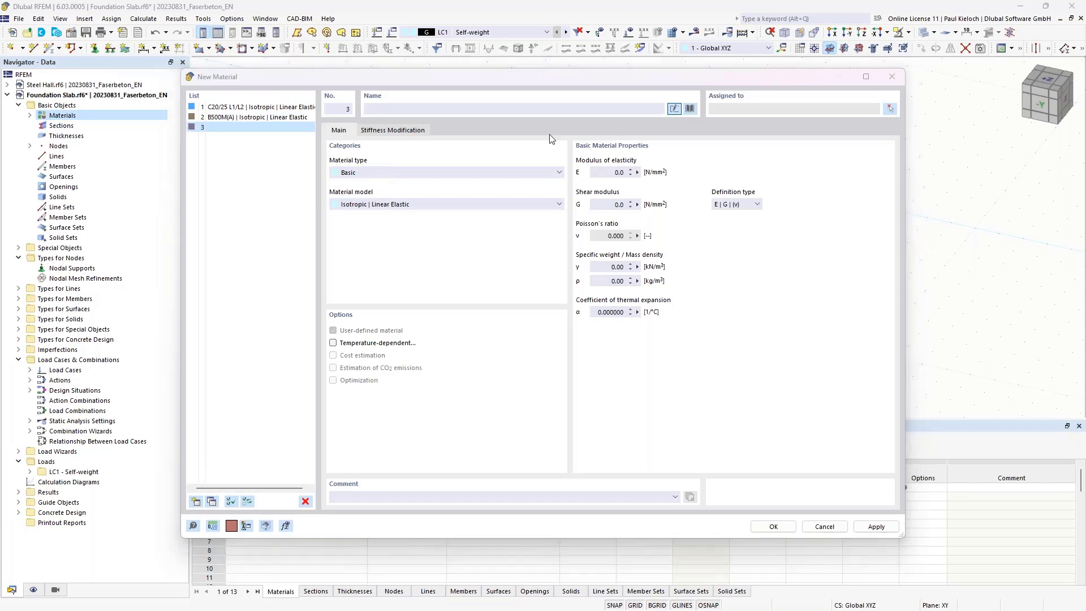
left_click(215, 147)
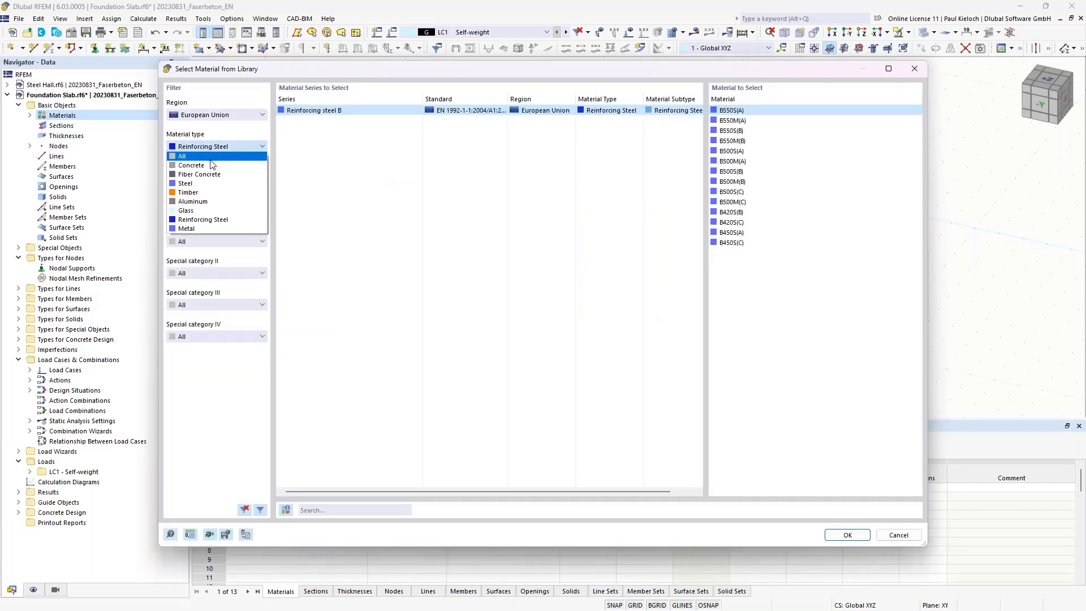
left_click(212, 165)
left_click(214, 178)
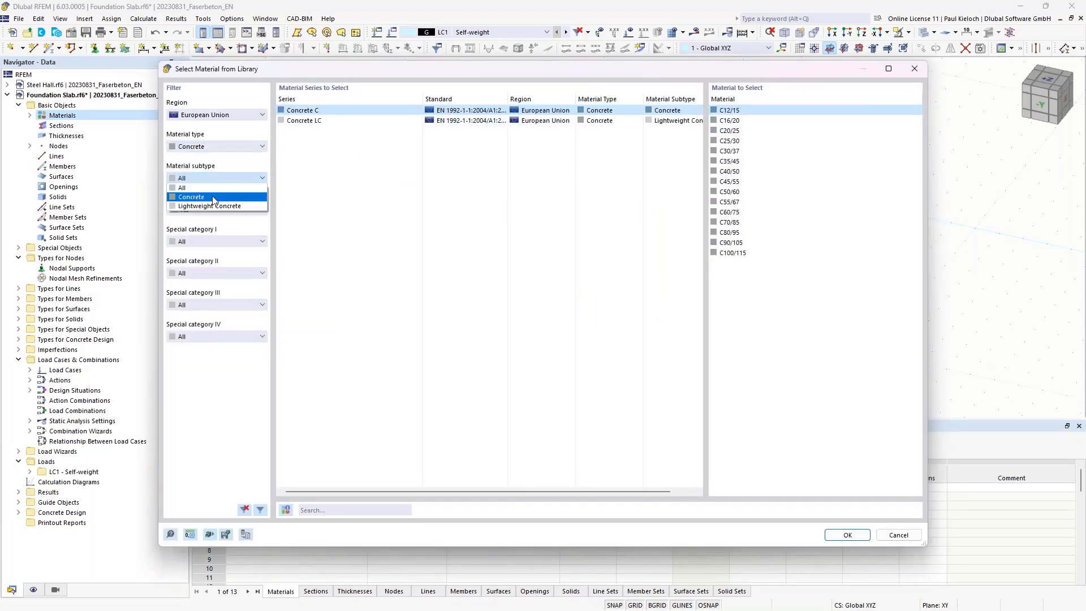
left_click(192, 197)
left_click(215, 209)
left_click(217, 222)
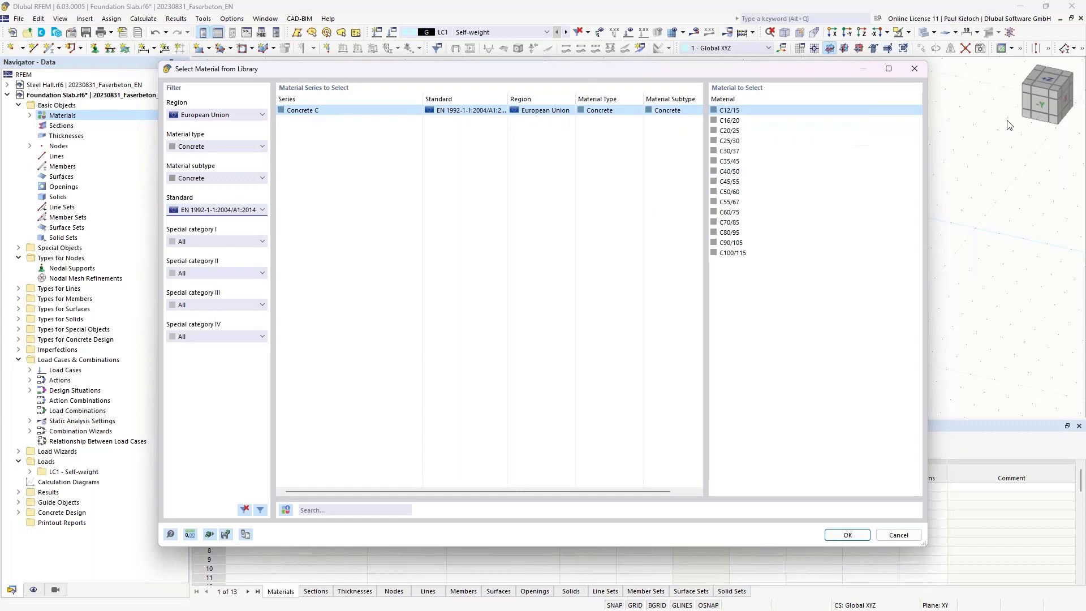
left_click(735, 131)
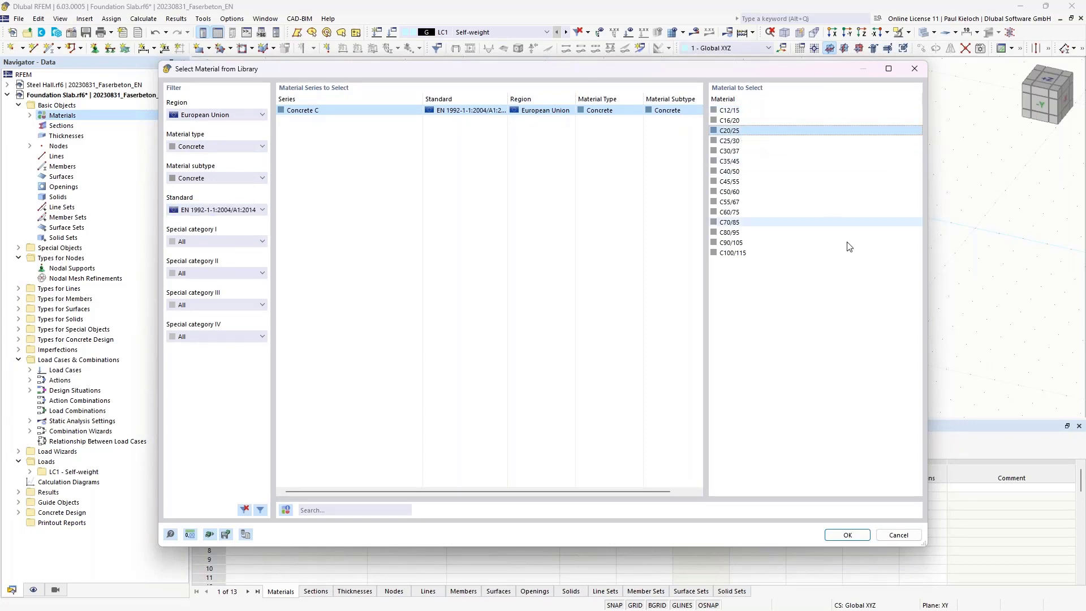
left_click(851, 536)
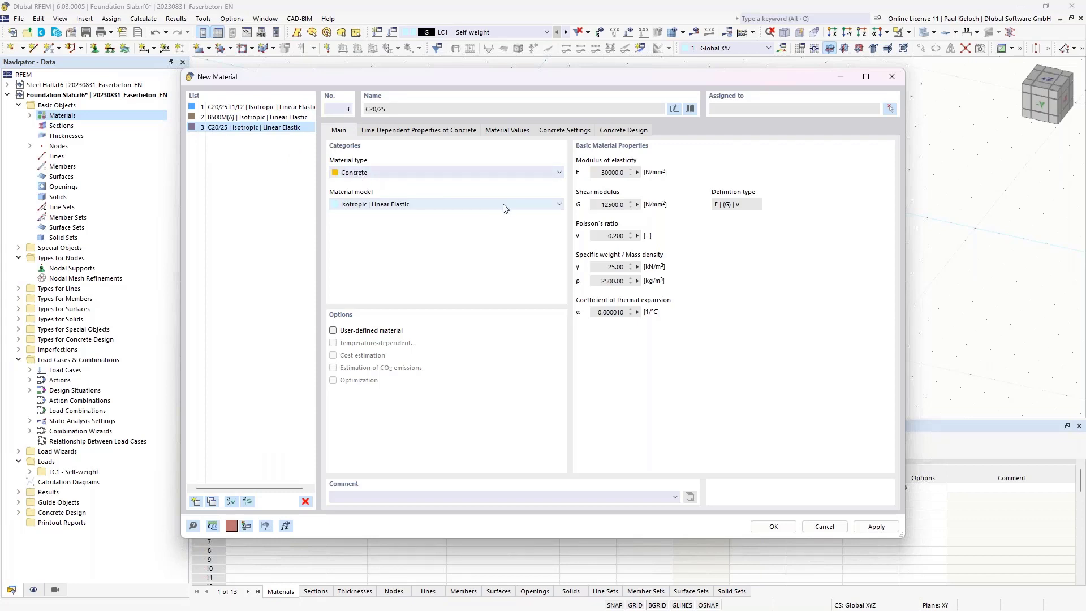
left_click(777, 528)
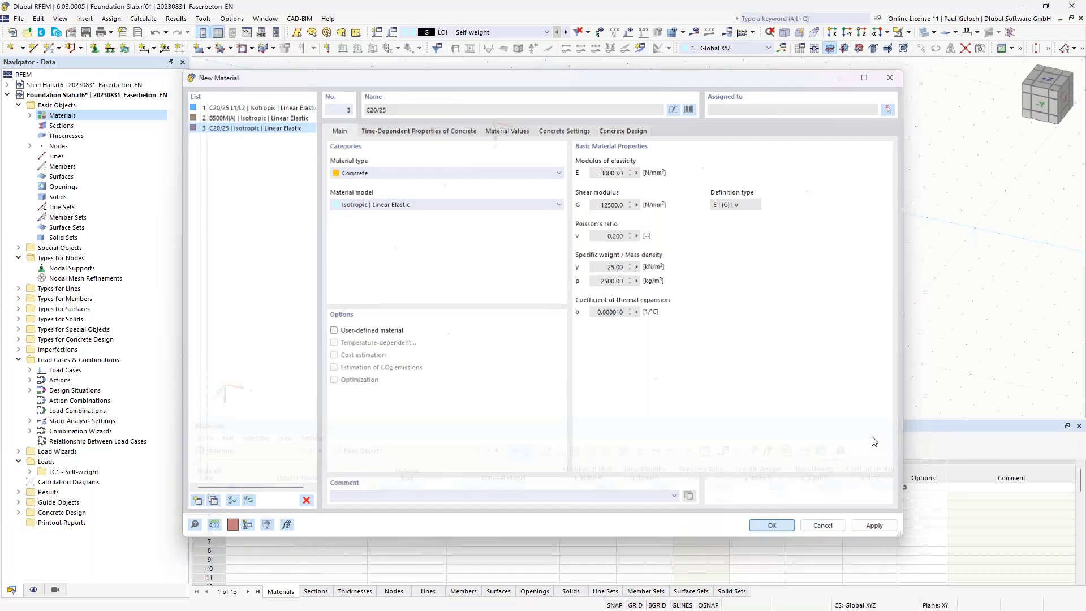
Create a uniform thickness of 240 mm with the fiber concrete material C20/25 L1/L2 and apply it
left_click(76, 137)
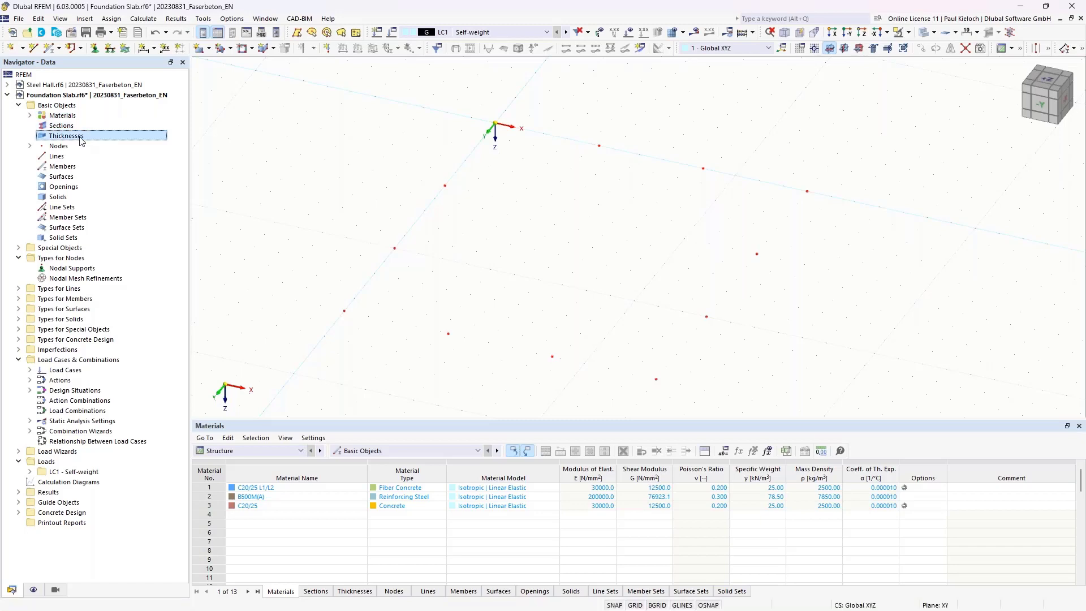
right_click(81, 139)
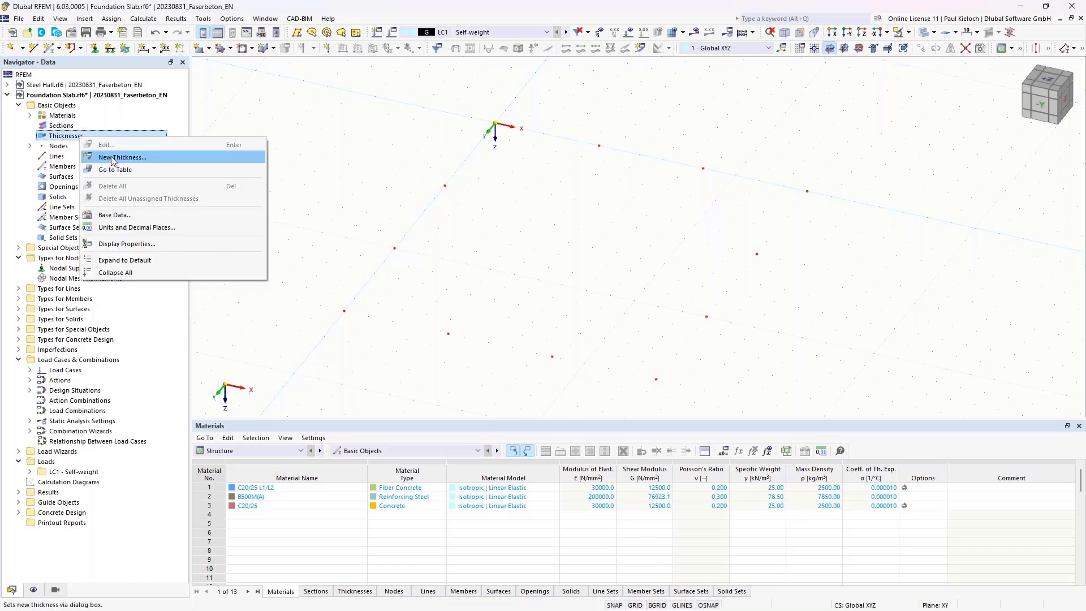
left_click(111, 157)
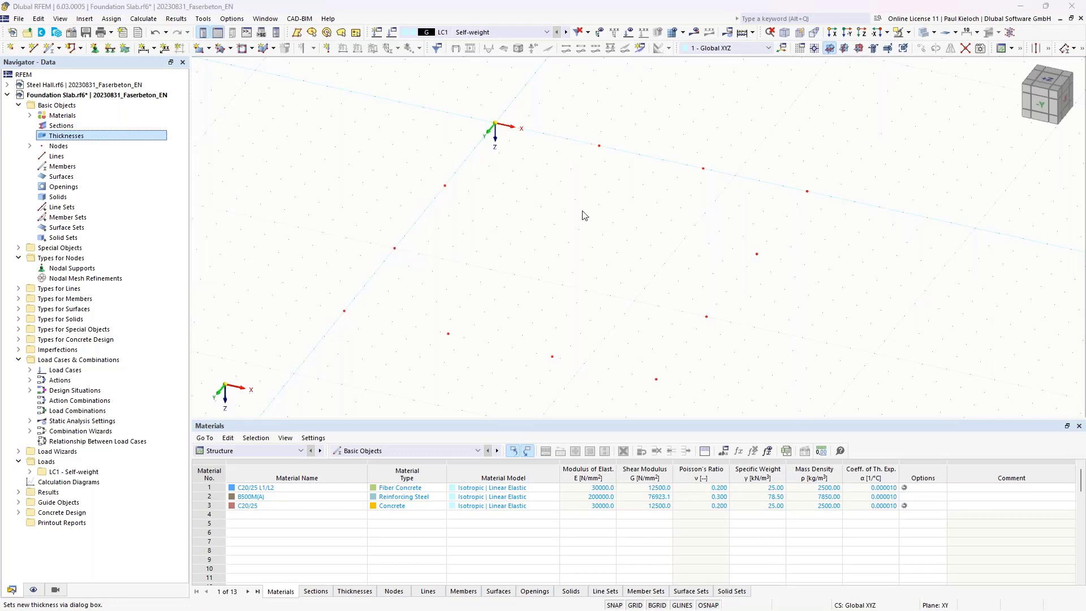
left_click(367, 225)
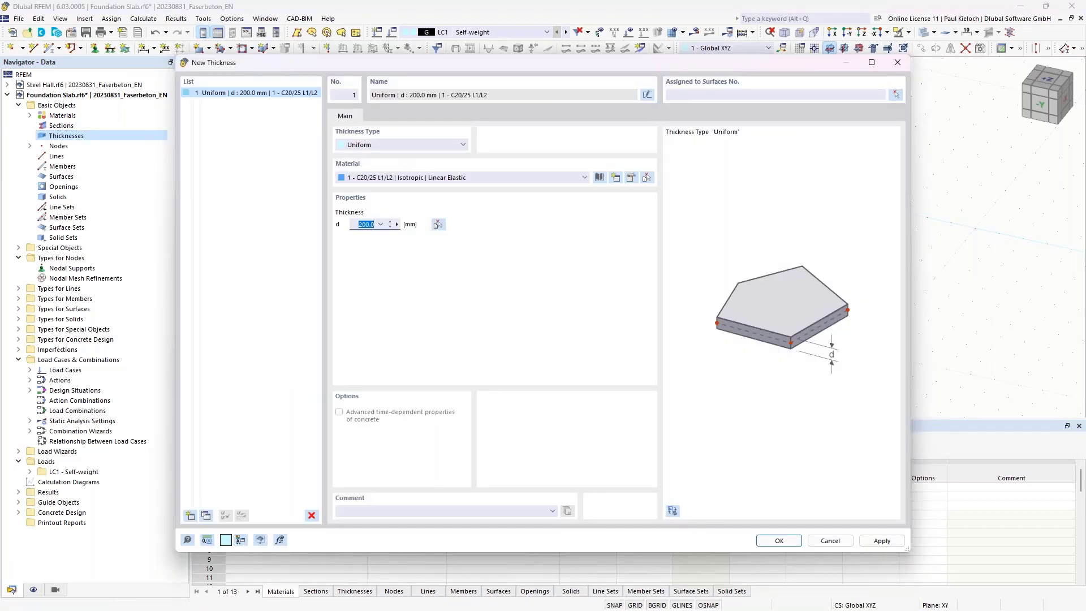
type("240")
left_click(882, 541)
Copy the 240 mm thickness, assign material 3 - C20/25 to the copy, and confirm the thicknesses
left_click(206, 515)
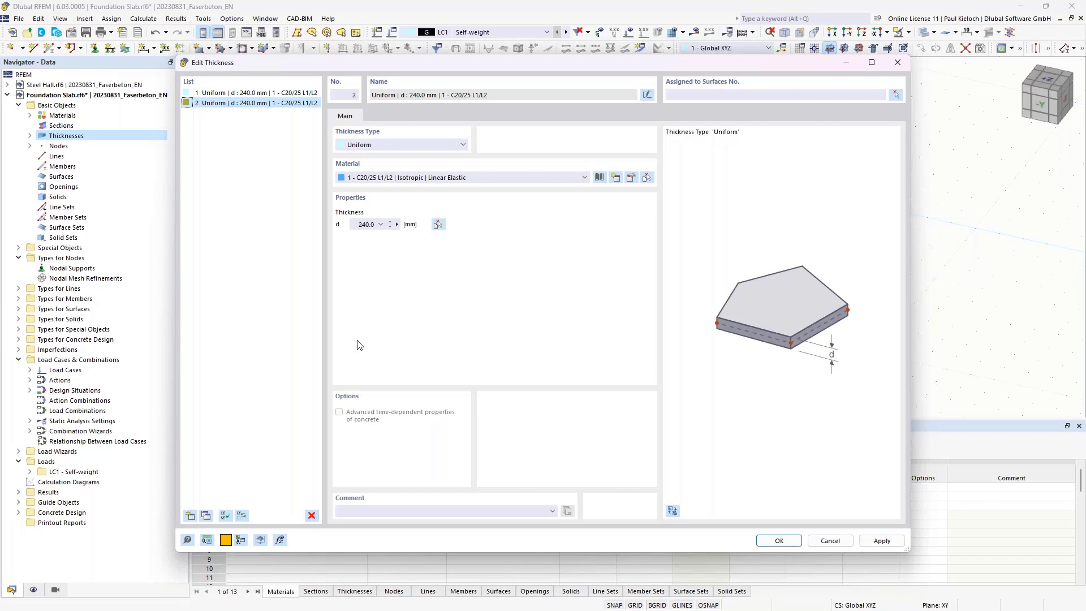
left_click(389, 181)
left_click(388, 207)
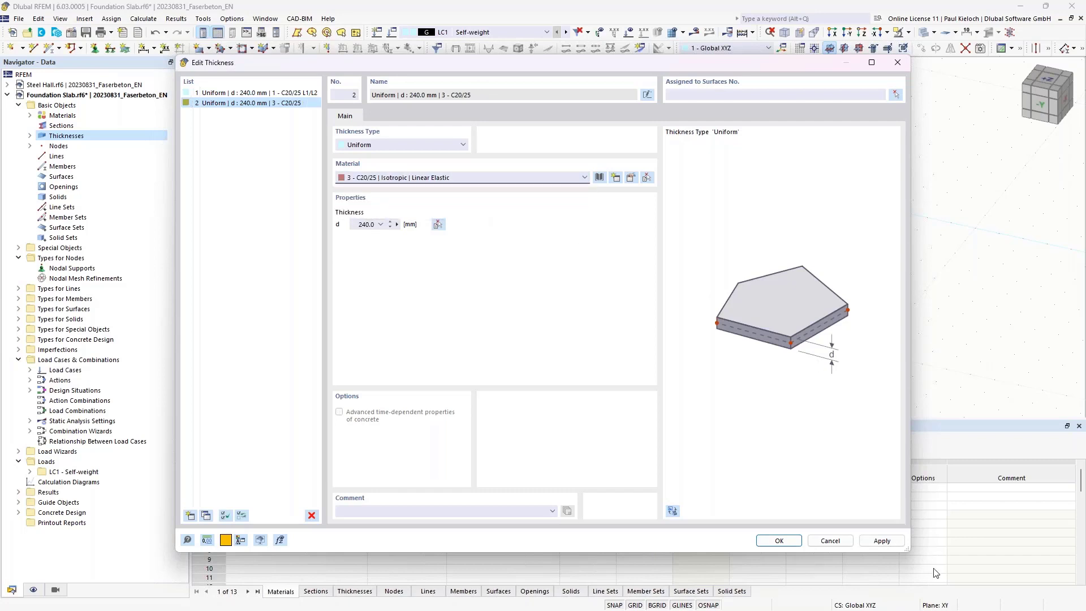
left_click(779, 541)
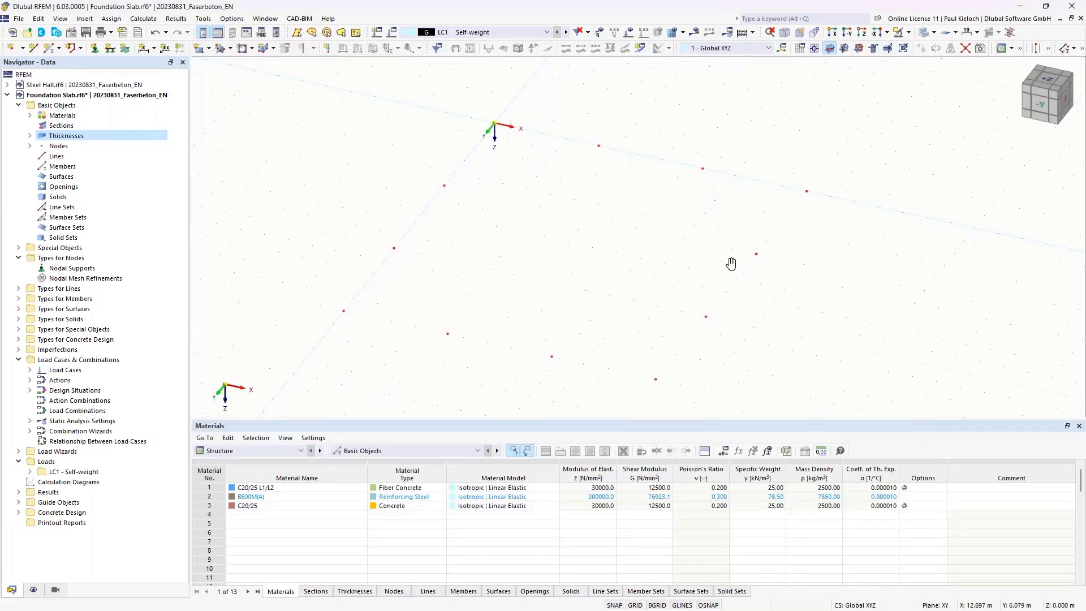
Adapt the number of work plane grid points dynamically to the model size and set the grid point spacing to 0.3 m in both directions
middle_click_drag(730, 259, 713, 243)
middle_click_drag(565, 252, 560, 248)
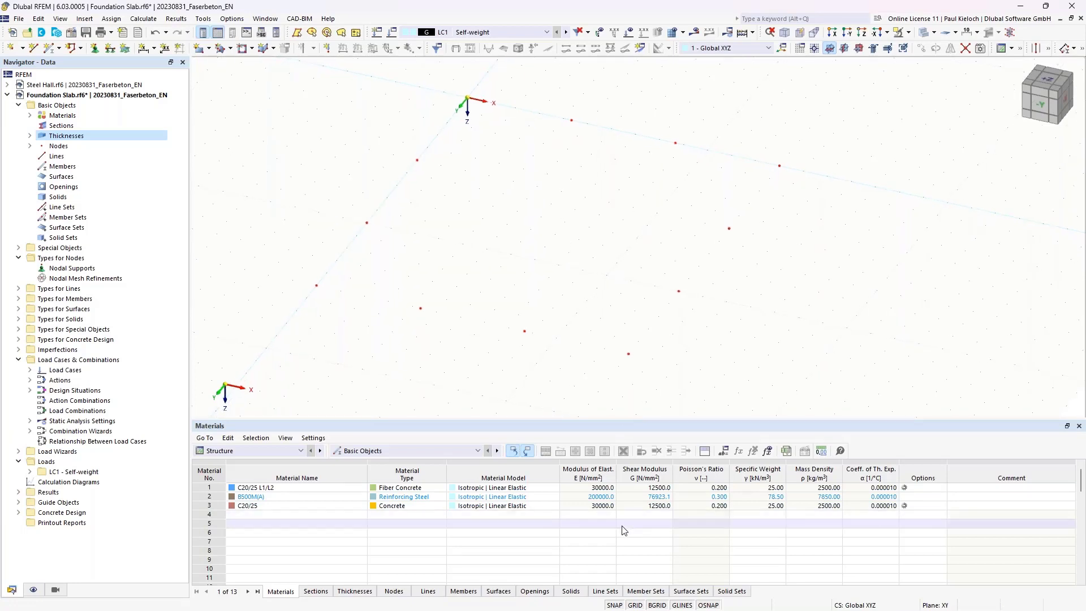
right_click(633, 606)
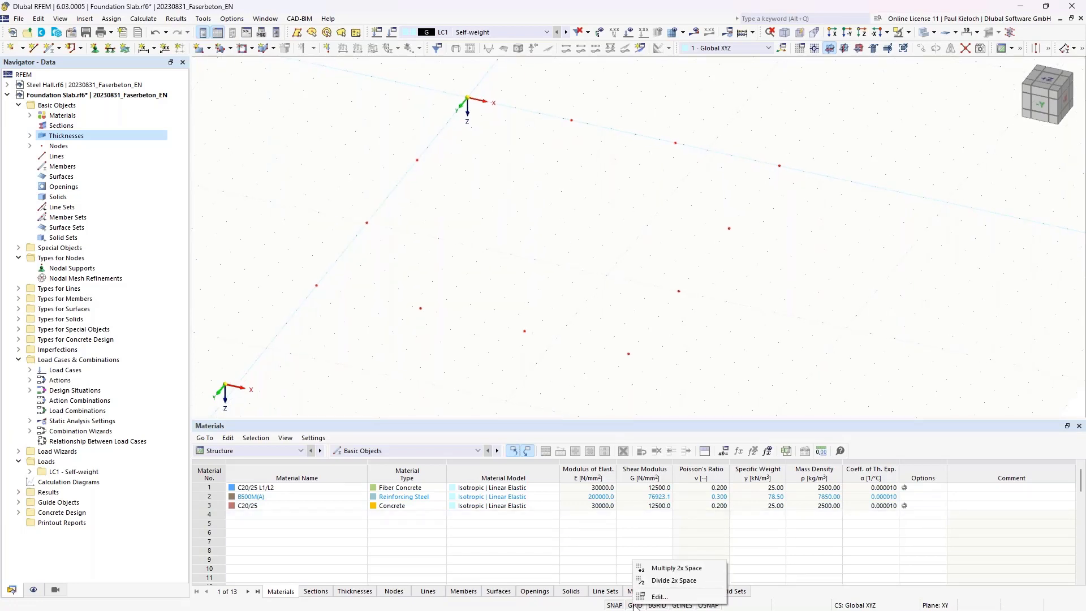
left_click(657, 597)
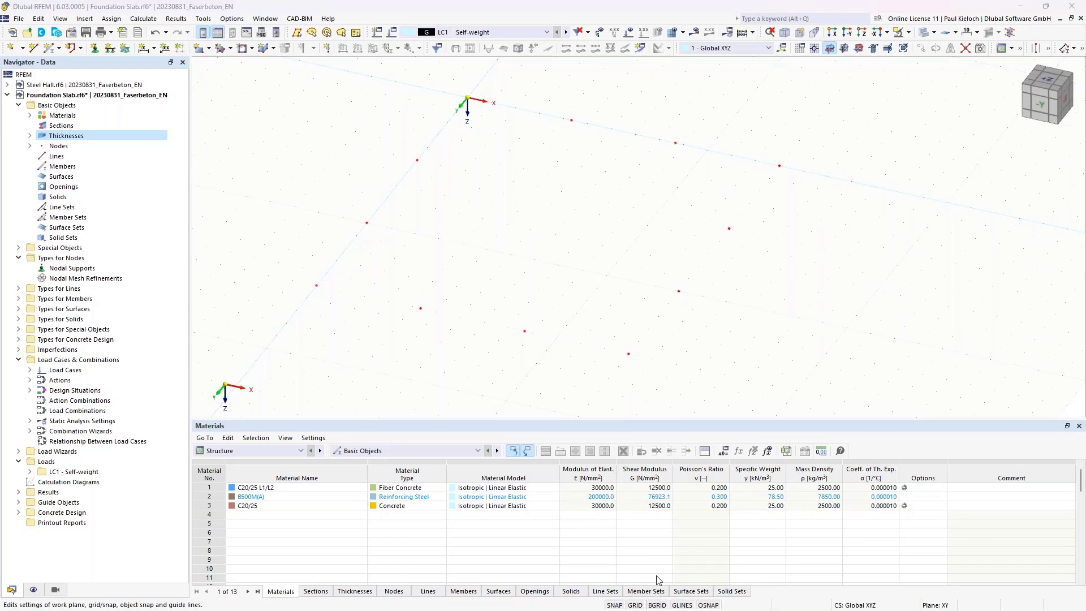
left_click(387, 377)
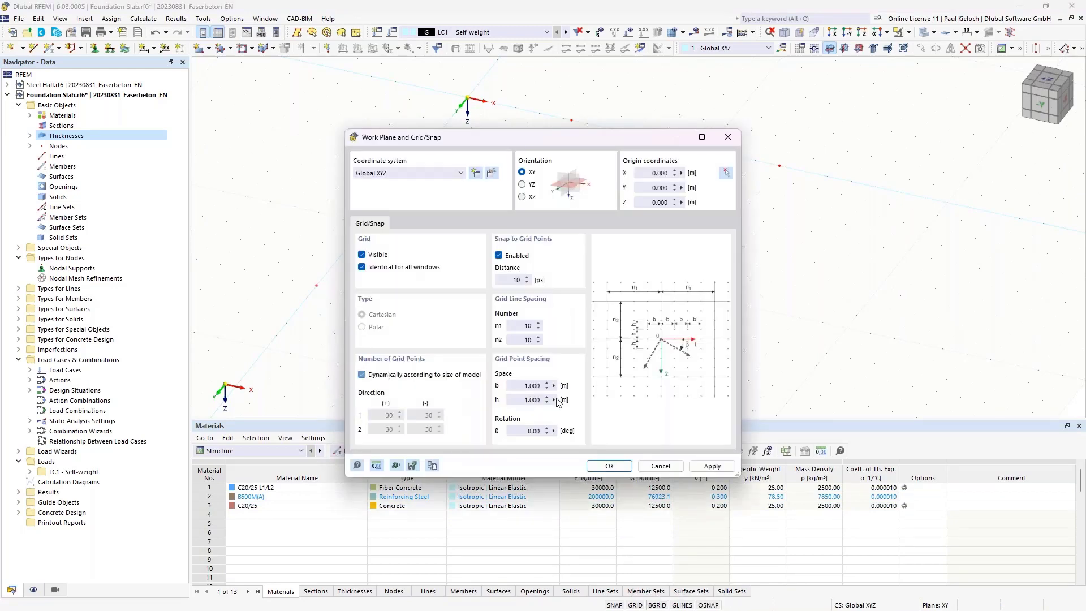
left_click(532, 387)
type("0.3")
key("Tab")
type("0.3")
key("Tab")
left_click(610, 467)
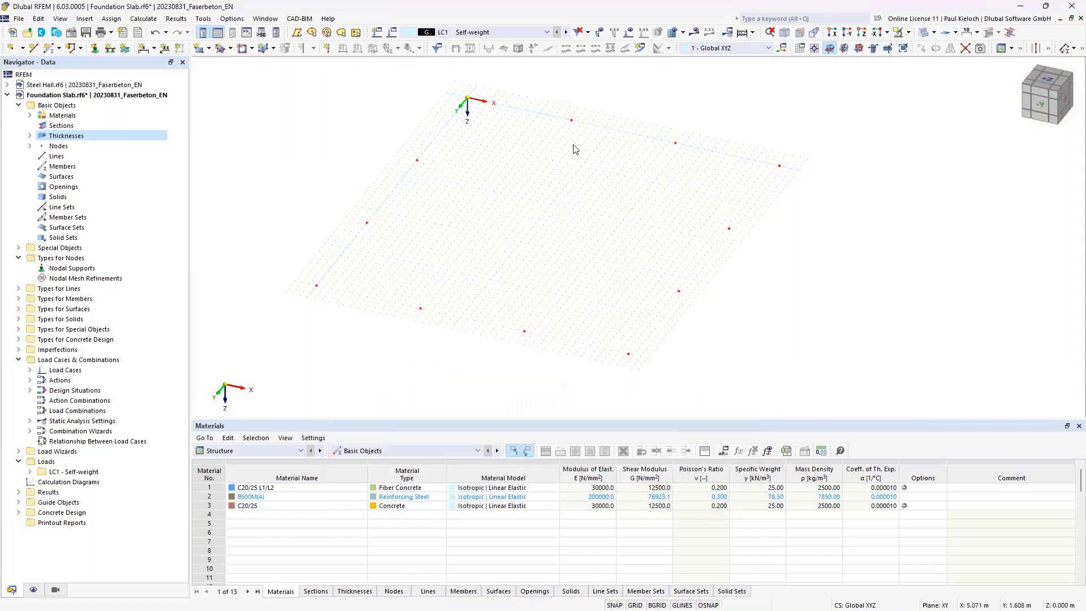
Start a rectangular surface with thickness 1 (C20/25 L1/L2) and place its first corner at X -0.300 m, Y -0.300 m
middle_click_drag(575, 150, 614, 152)
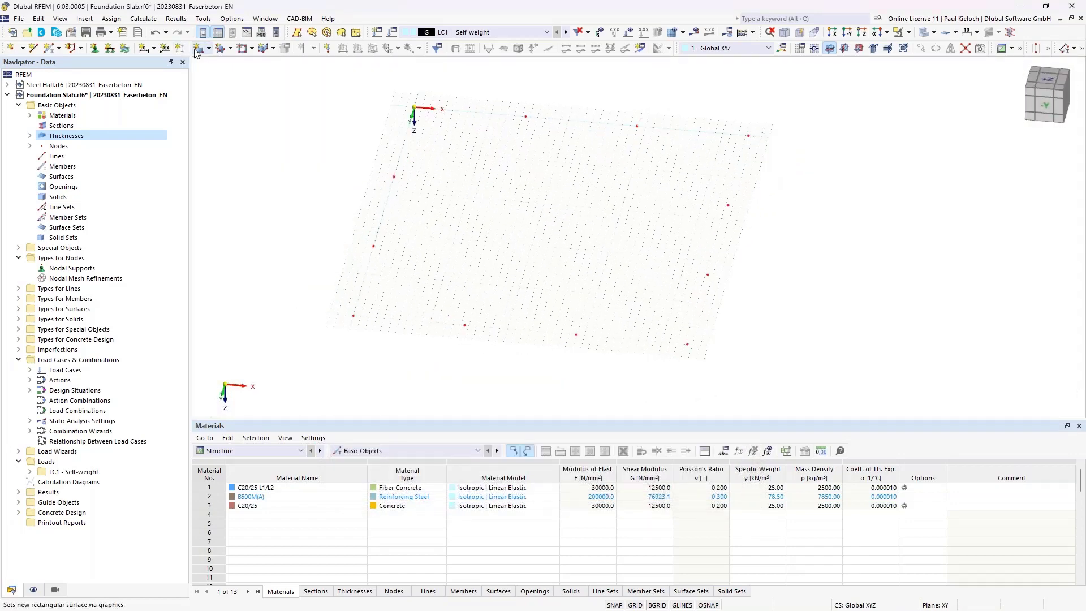
left_click(198, 49)
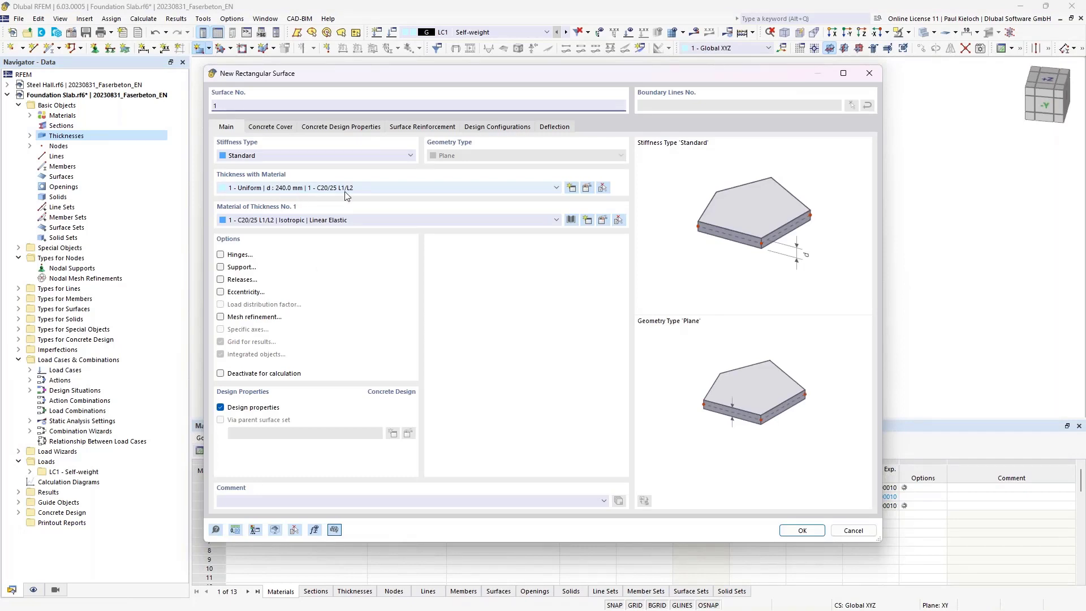
left_click(803, 531)
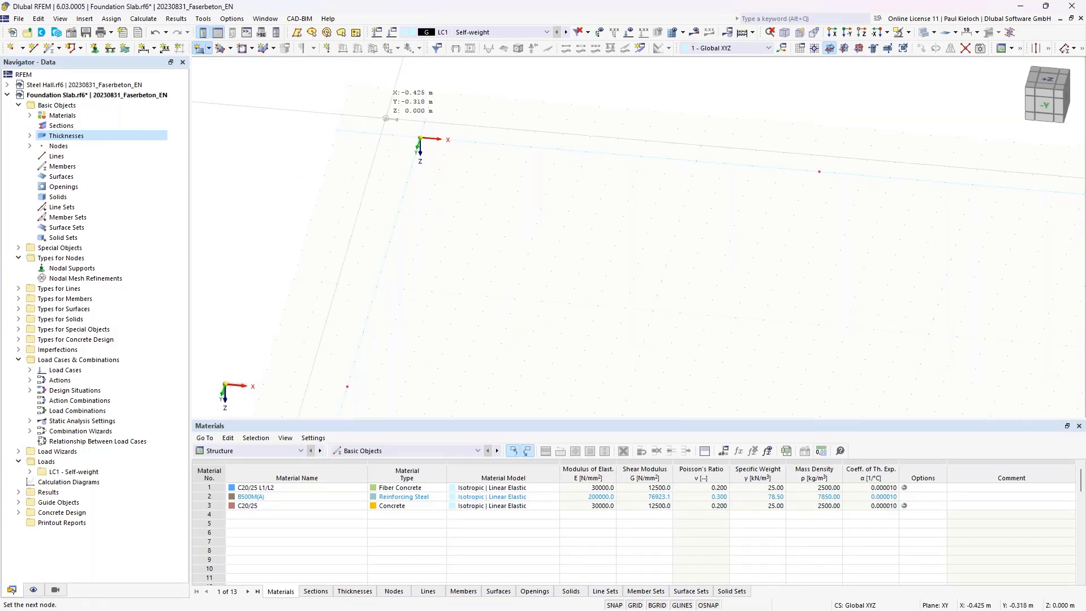
left_click(399, 120)
Move the work plane origin to the node at X 13.000, Y 15.000 m and finish the rectangular surface at X 13.300, Y 15.300 m
scroll(487, 170, "down", 3)
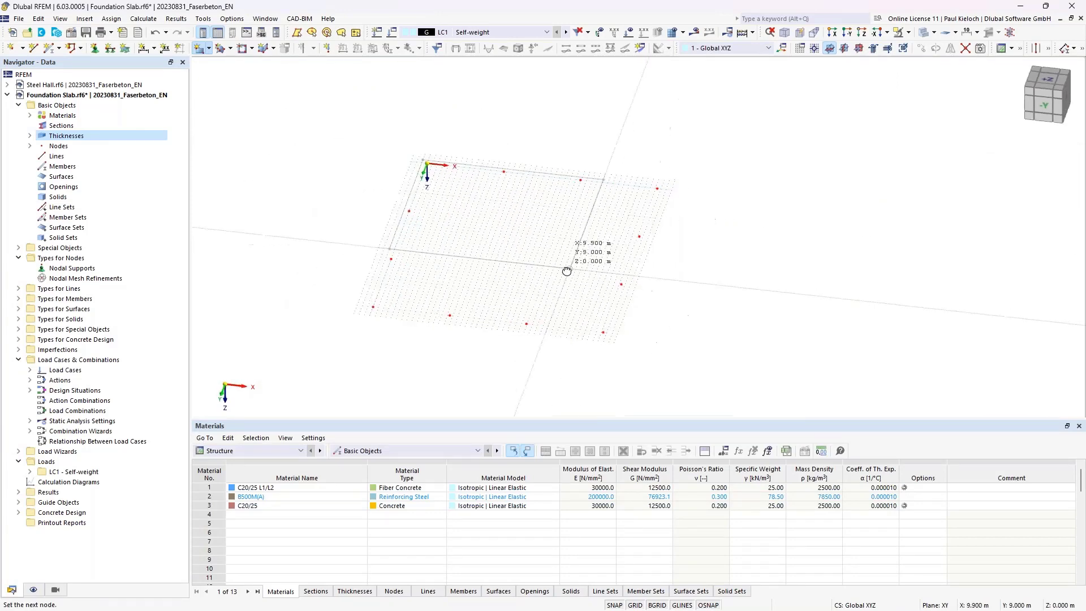
scroll(566, 328, "up", 5)
scroll(557, 349, "up", 5)
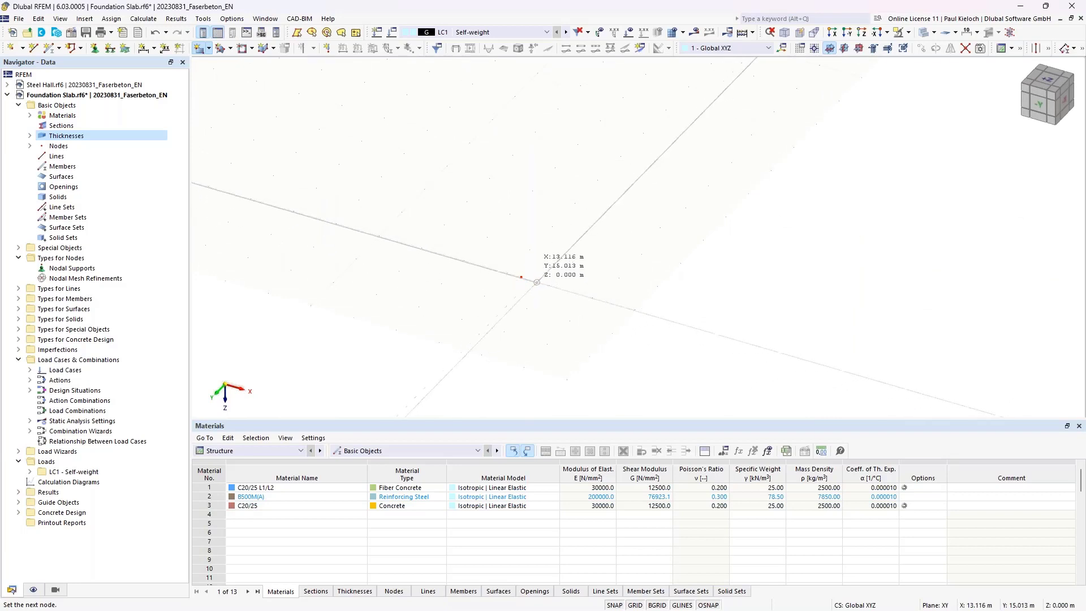
left_click(815, 48)
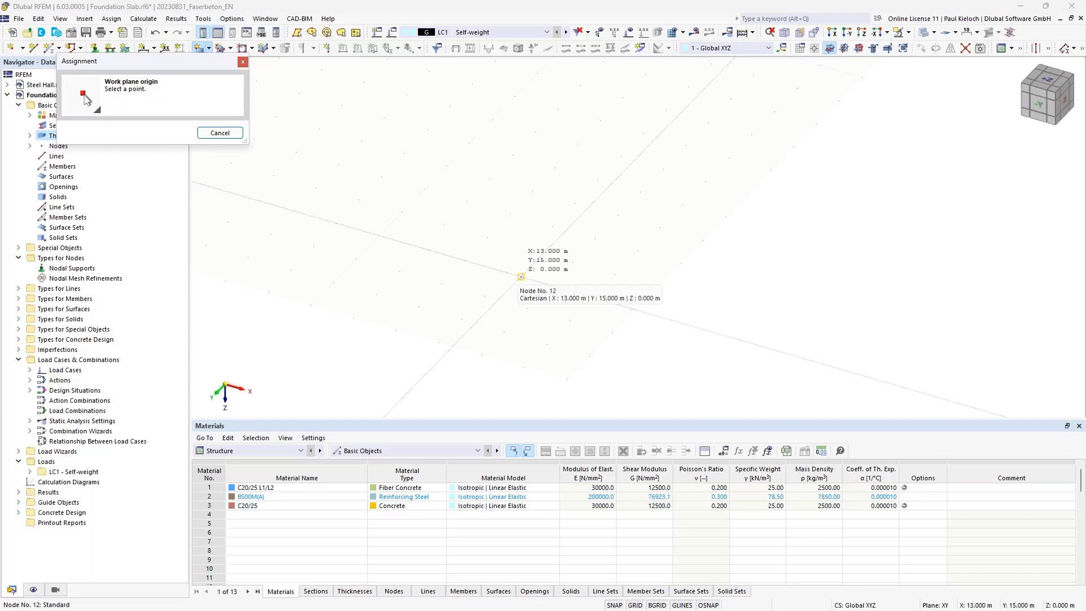
left_click(521, 276)
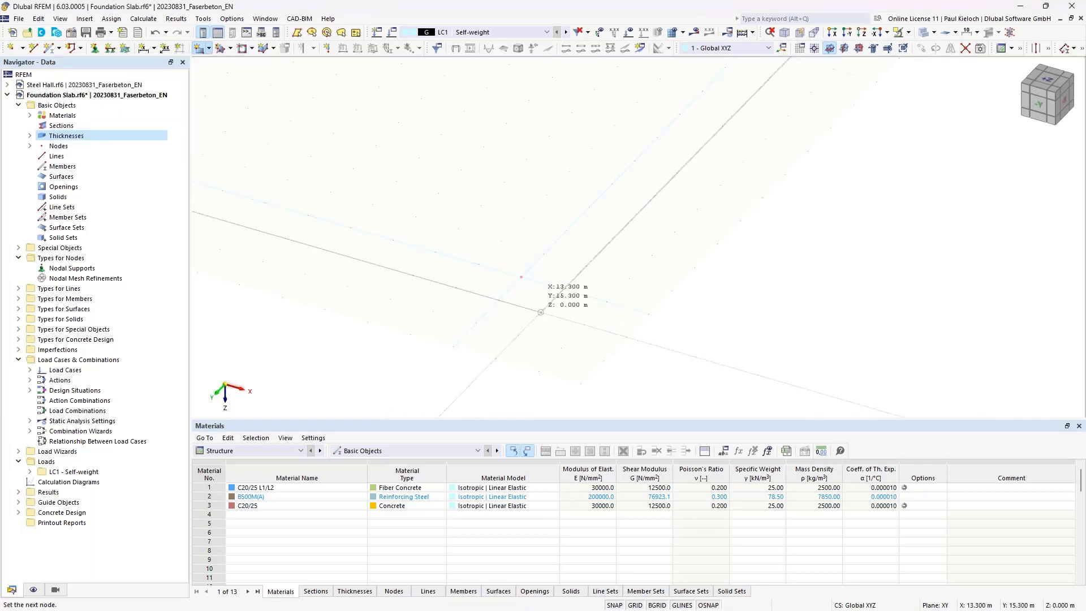
left_click(540, 312)
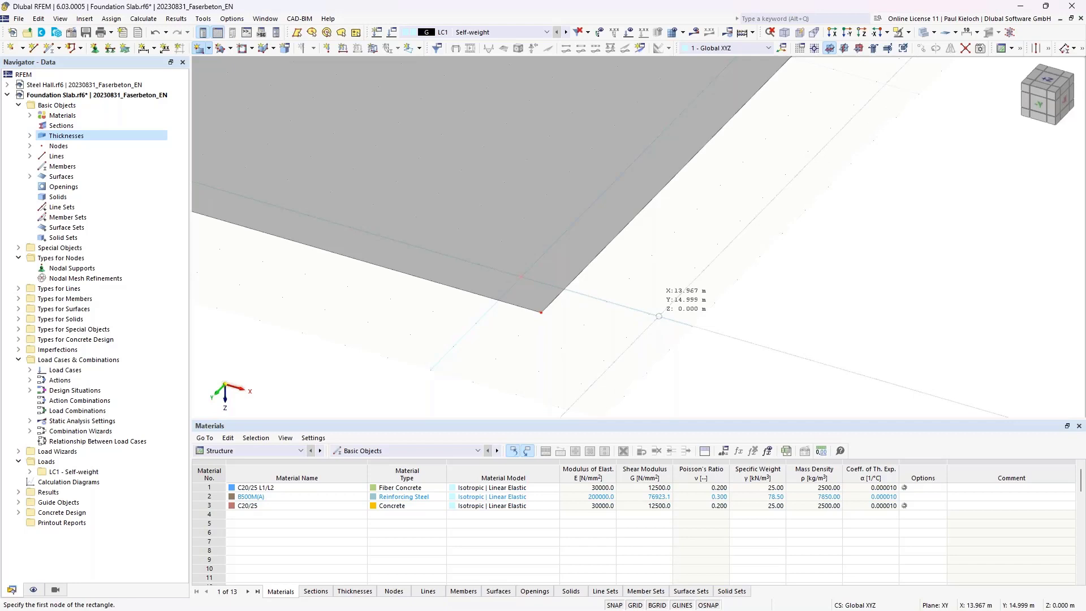
key("Escape")
scroll(616, 221, "down", 5)
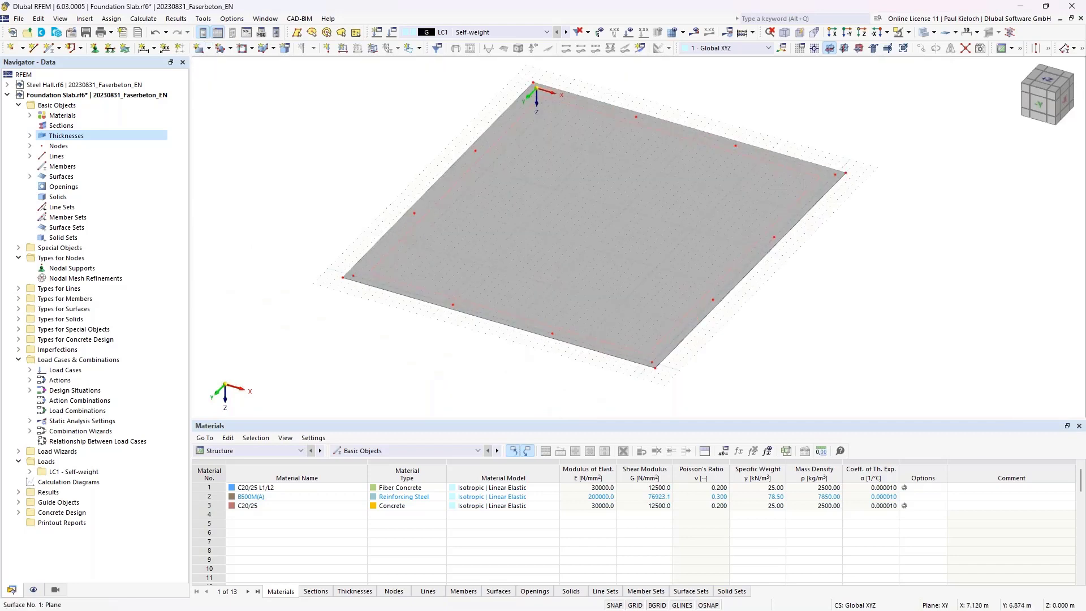
Enable the support option for the slab surface and create a new surface support for it
mouse_move(857, 287)
middle_mouse_down("ctrl")
mouse_move(870, 288)
mouse_move(863, 309)
mouse_move(850, 296)
middle_mouse_up("ctrl")
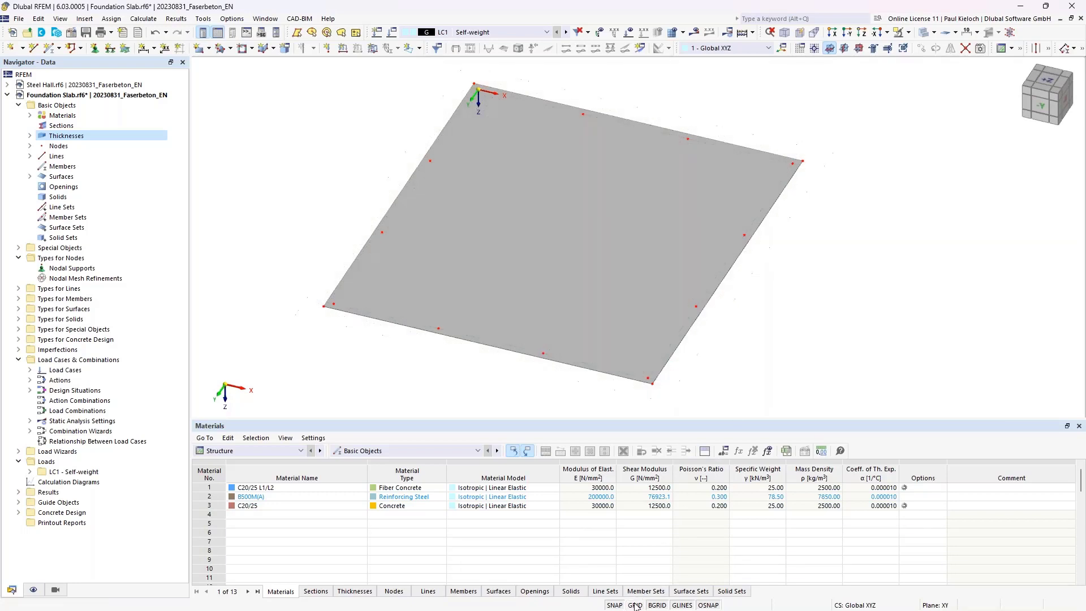
middle_click_drag(807, 358, 814, 337, "ctrl")
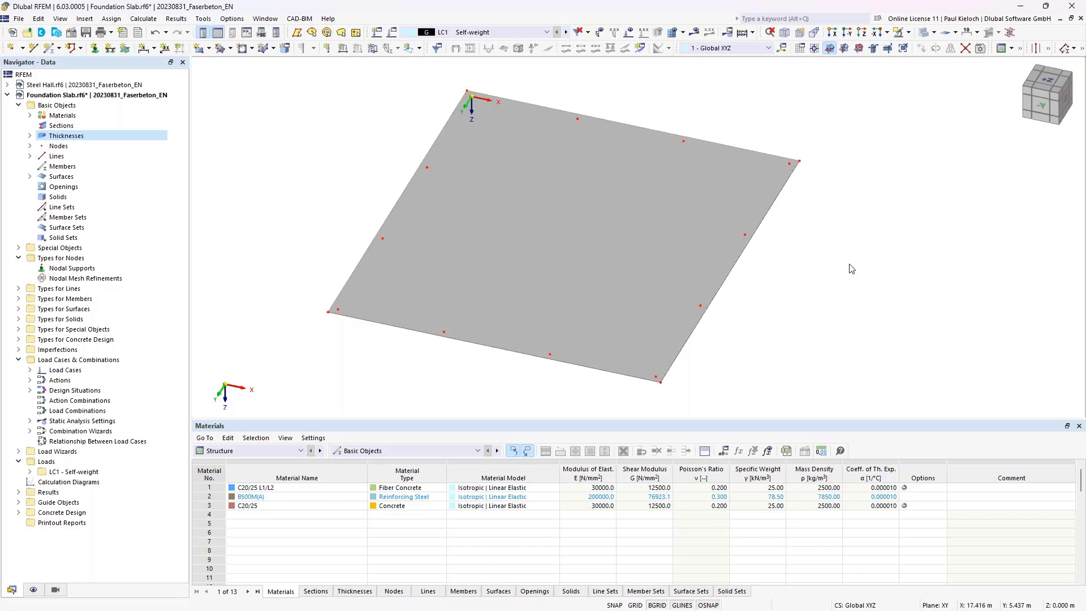
double_click(593, 182)
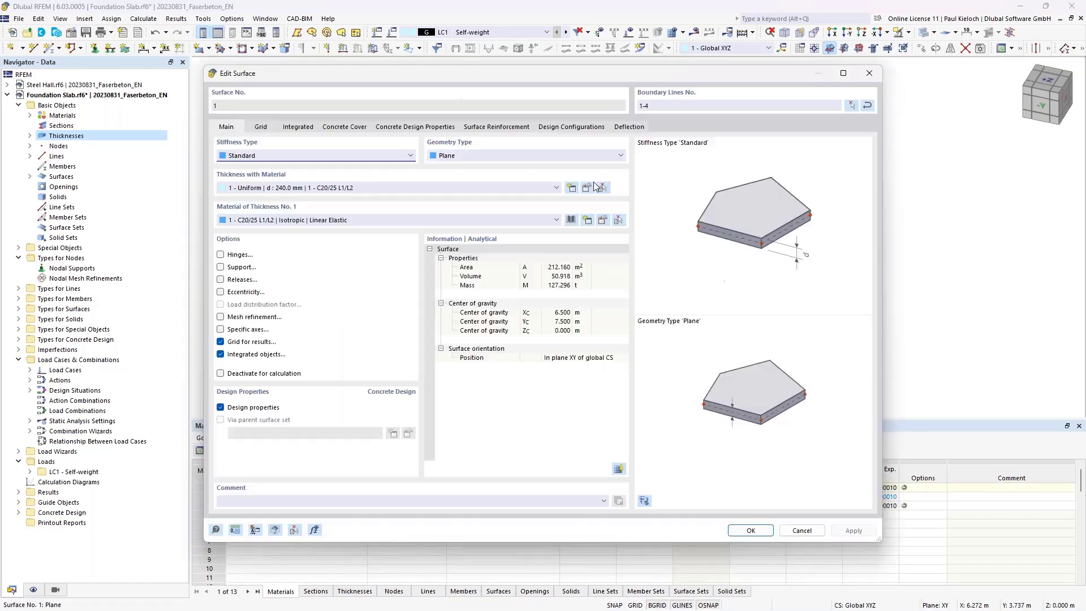
left_click(232, 268)
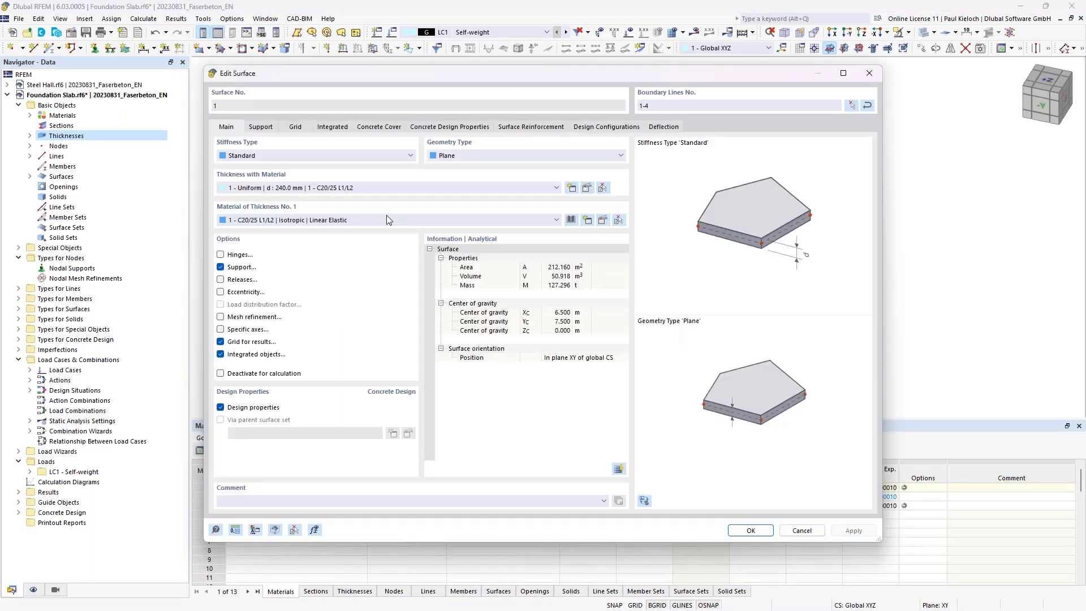
left_click(270, 130)
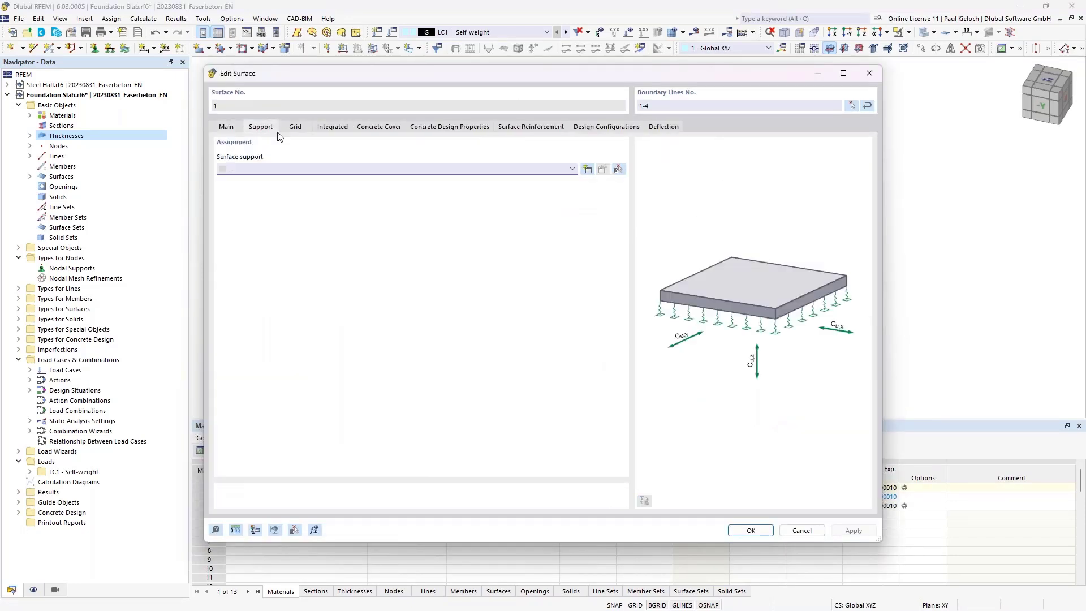
left_click(587, 171)
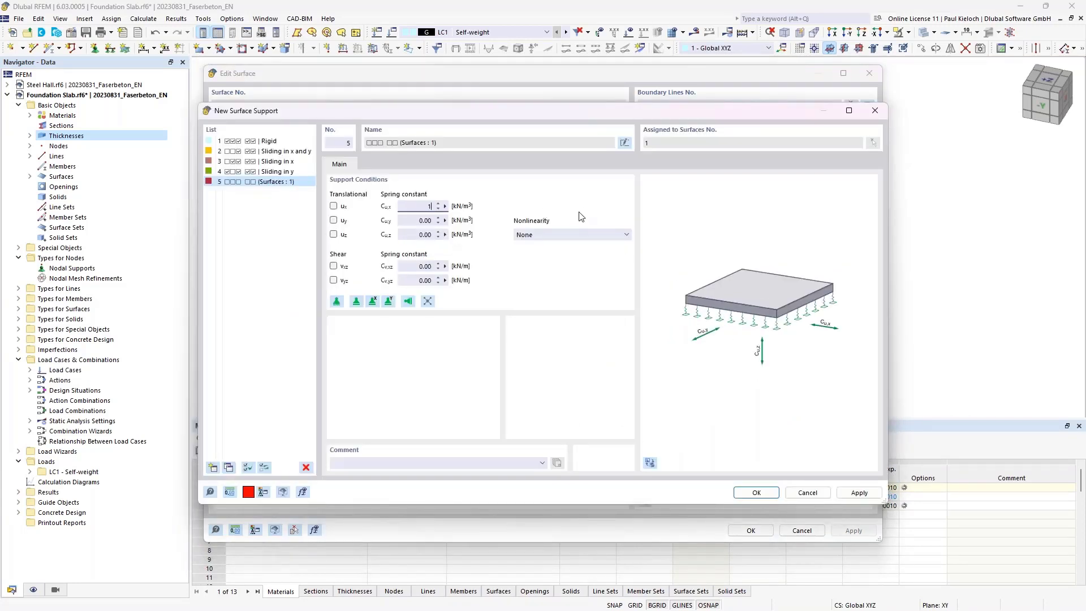
Set the support springs Cu,x and Cu,y to 1000 kN/m³, Cu,z to 25000 kN/m³, and Cv,xz and Cv,yz to 2500 kN/m
type("1000")
key("Tab")
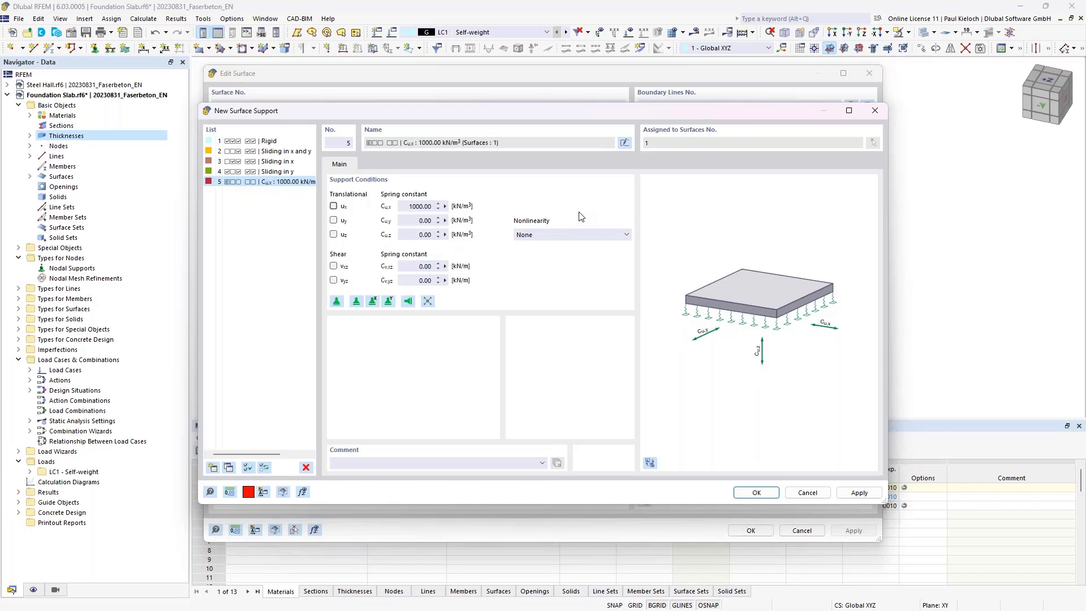
type("1000")
key("Tab")
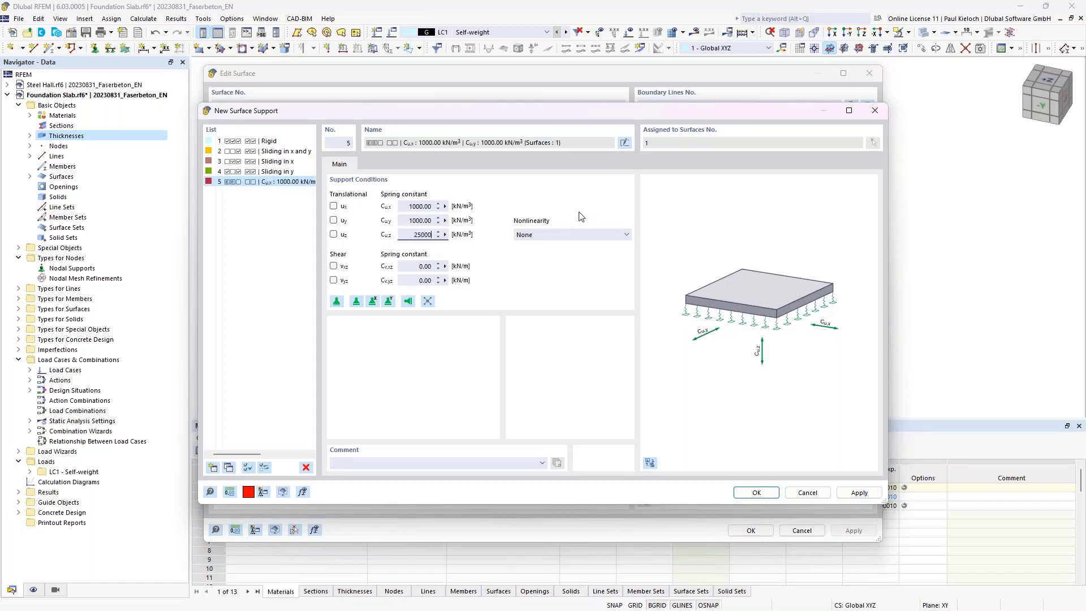
key("Tab")
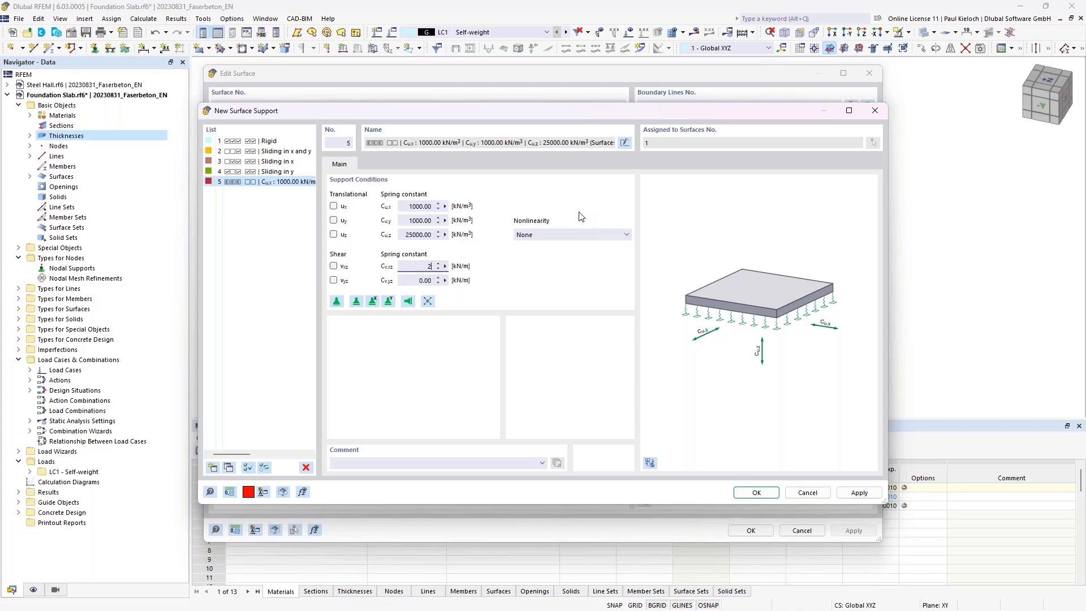
type("2500")
key("Tab")
type("2500")
key("Tab")
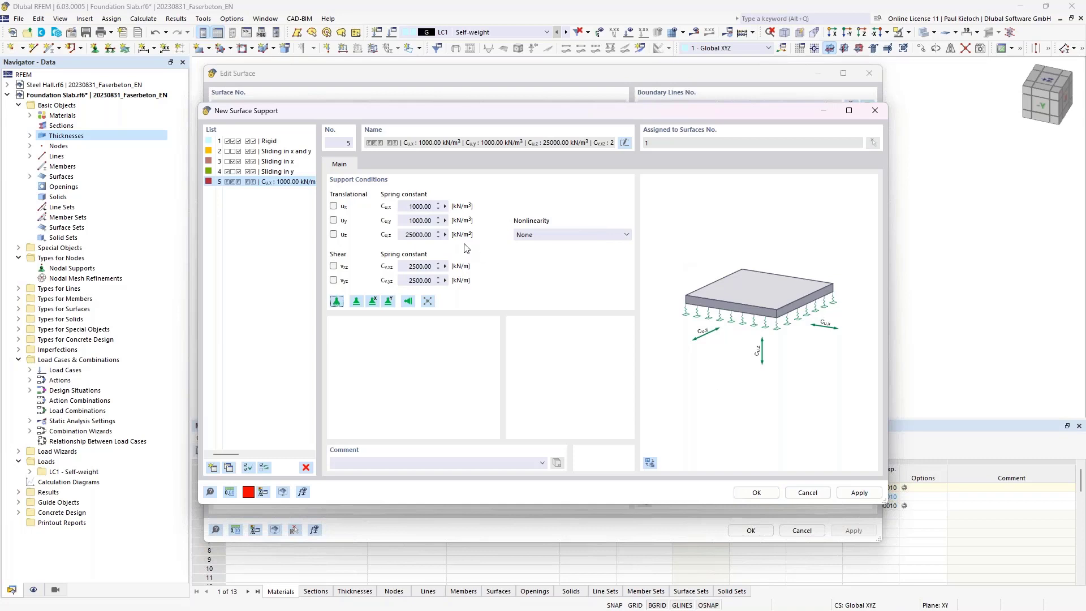
left_click(757, 493)
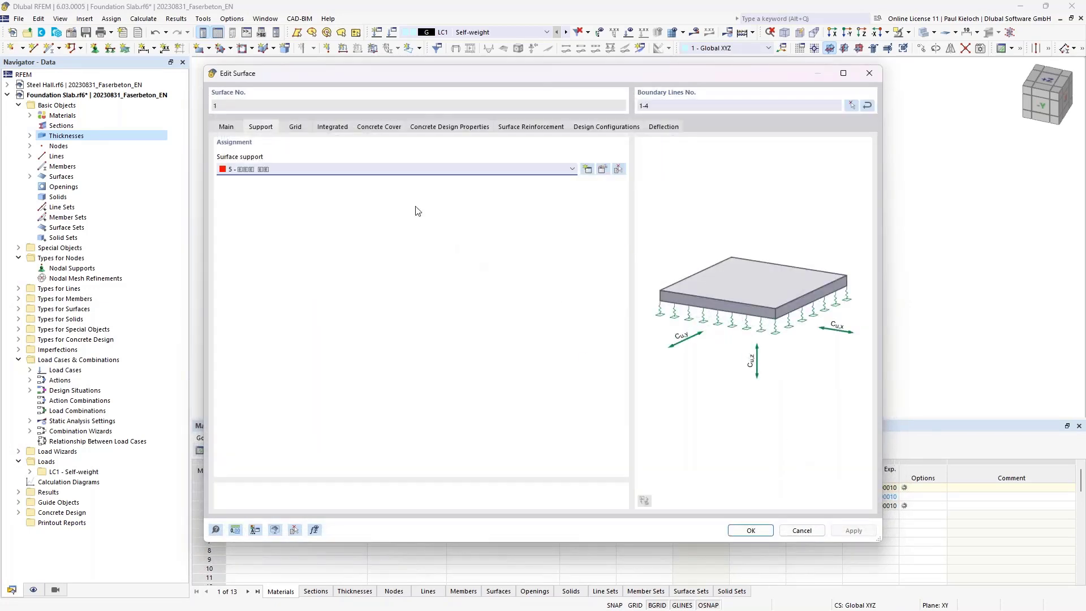
Change the concrete durability of the slab's top surface side to carbonation exposure class XC3 – Moderate humidity
left_click(295, 128)
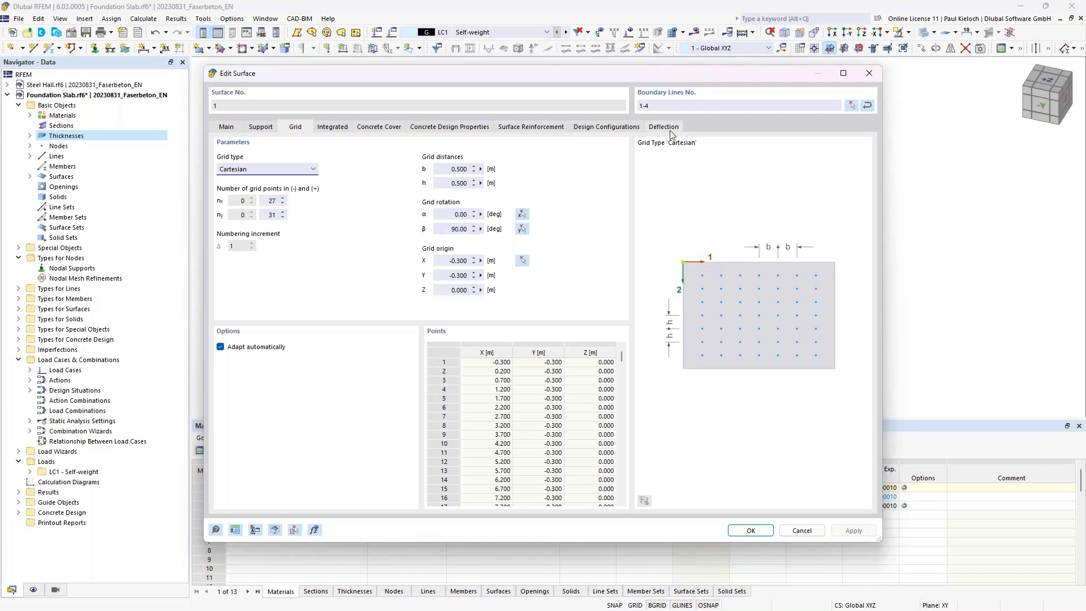
left_click(340, 129)
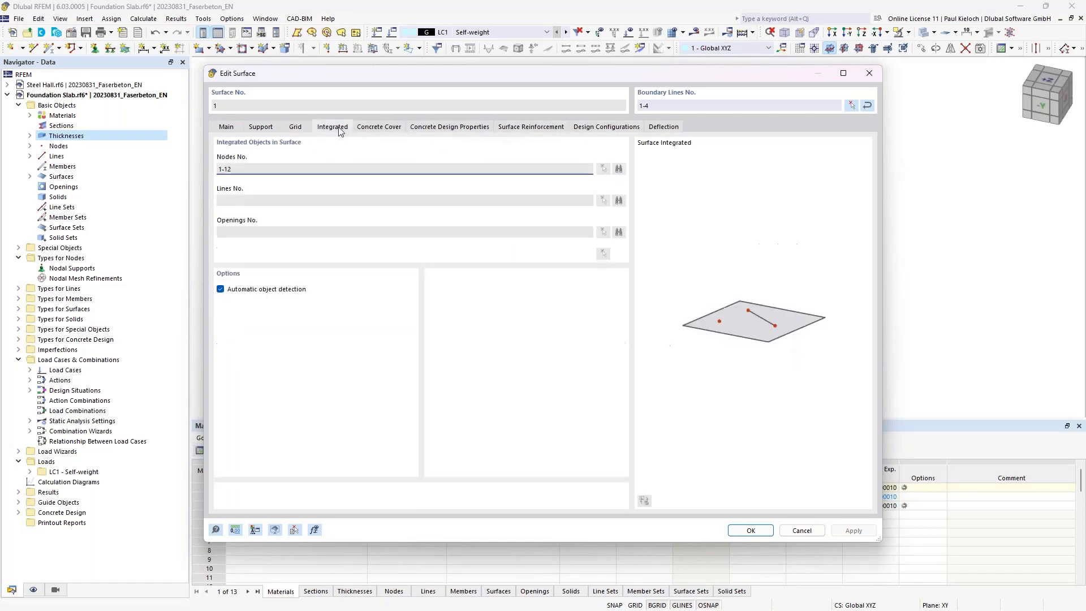
left_click(375, 129)
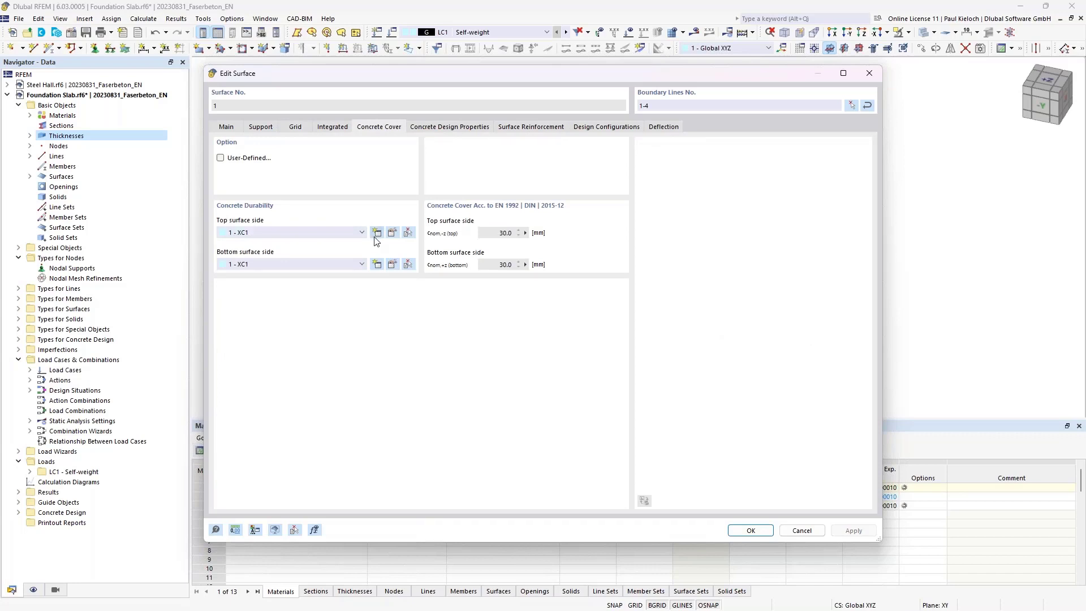
left_click(396, 232)
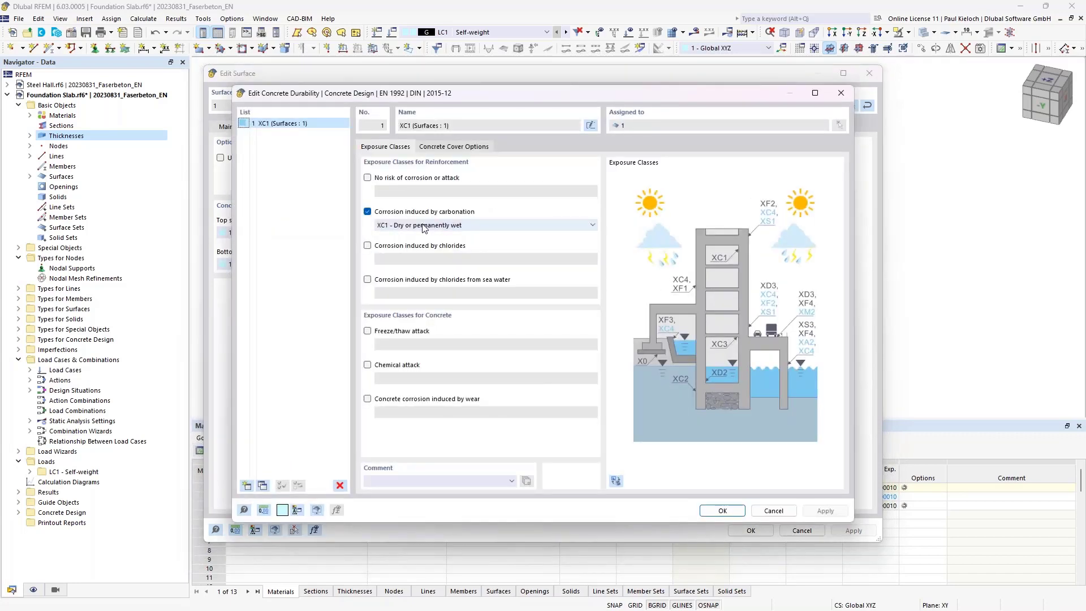
left_click(423, 226)
left_click(413, 253)
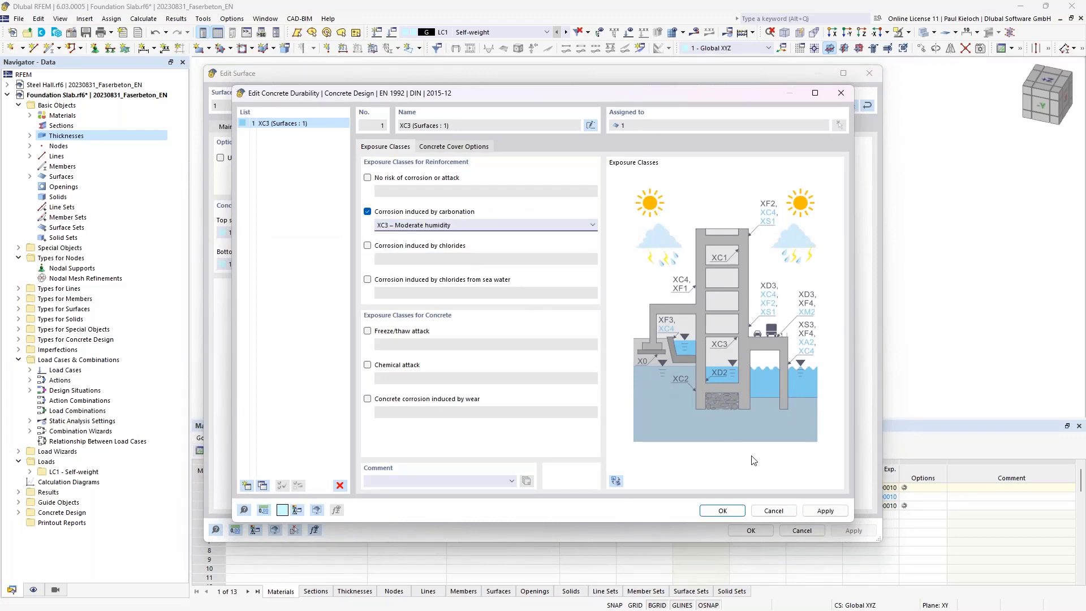
left_click(814, 511)
left_click(727, 511)
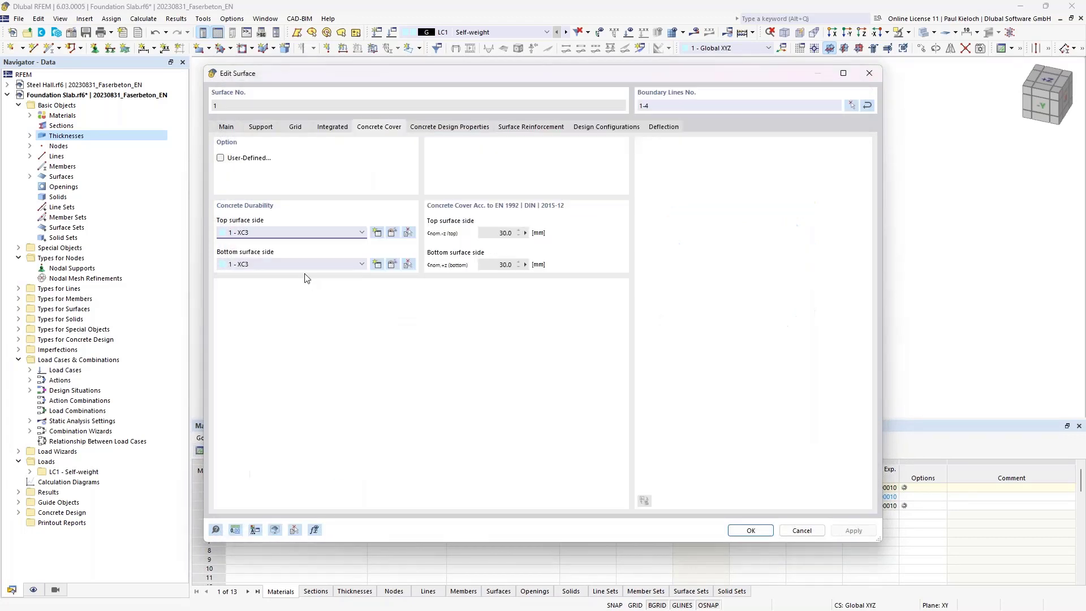
Create a separate concrete durability for the slab's bottom side with carbonation class XC2 – Wet, rarely dry, and apply it
left_click(377, 264)
left_click(418, 226)
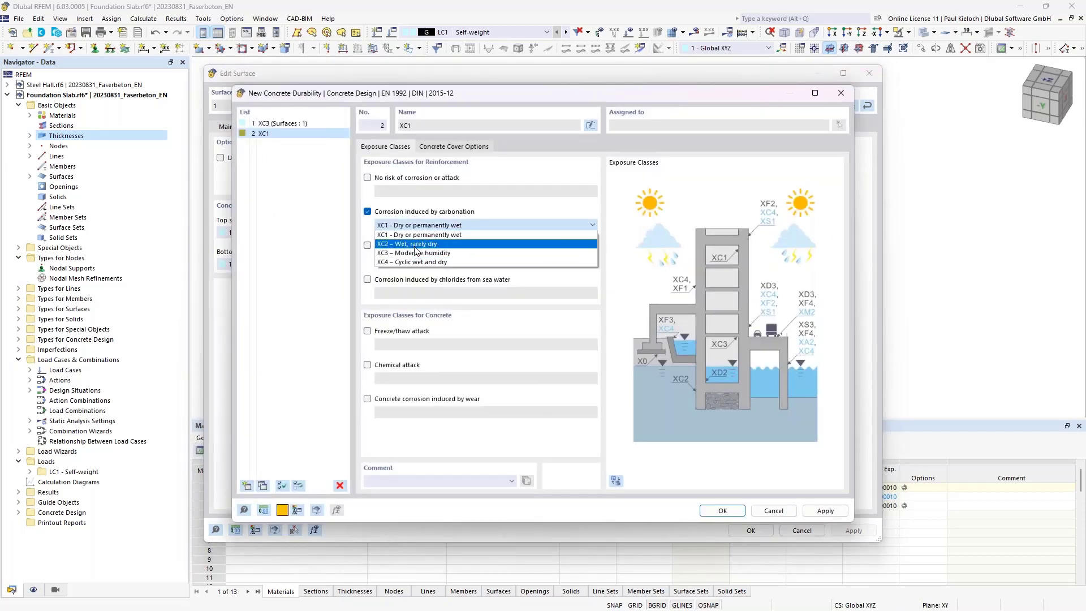
left_click(419, 244)
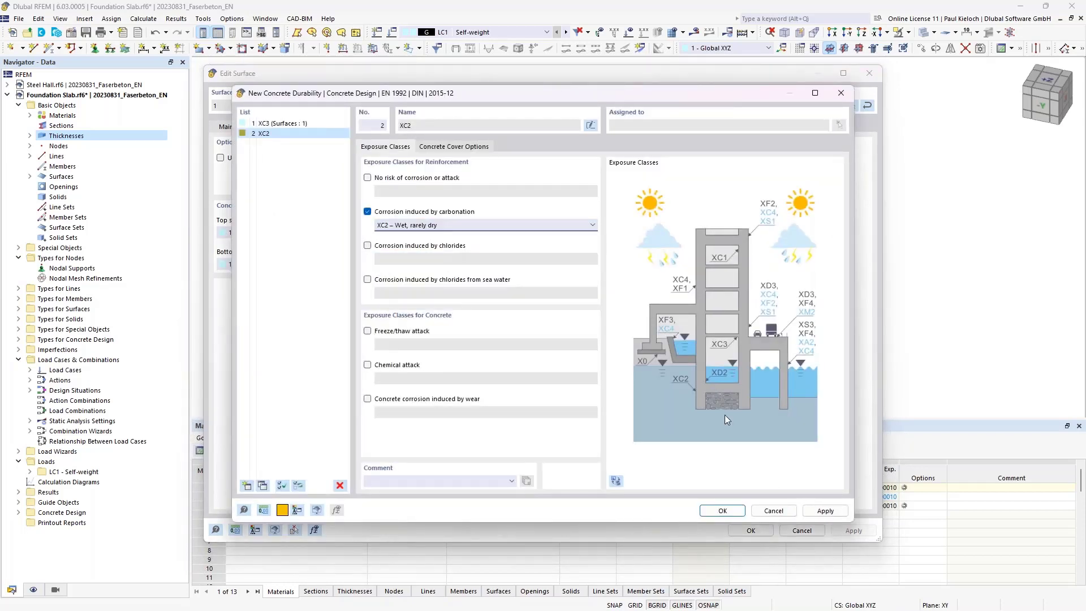
left_click(722, 511)
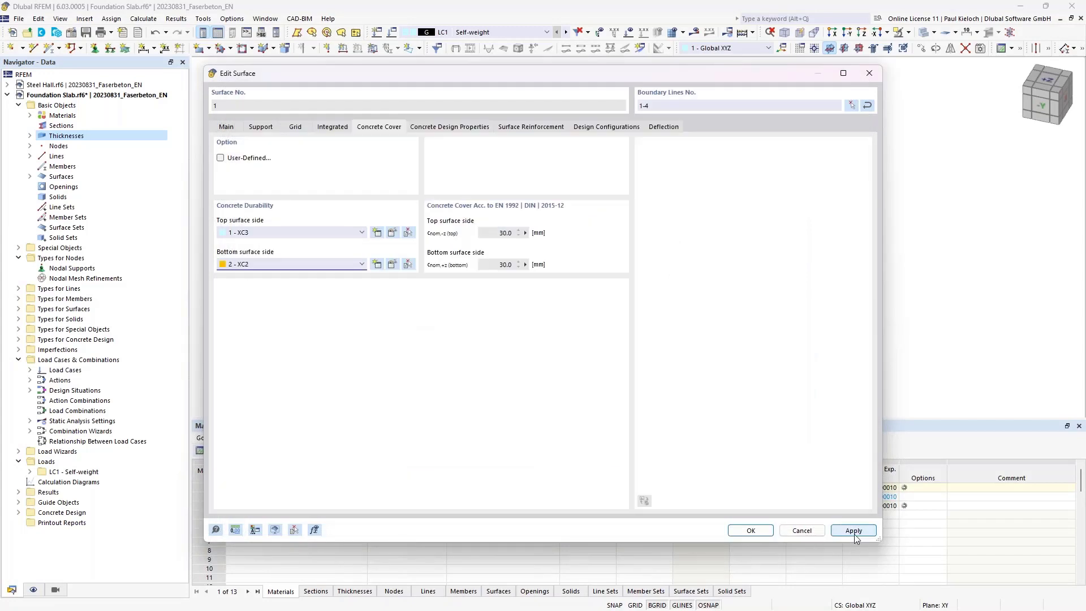
left_click(854, 532)
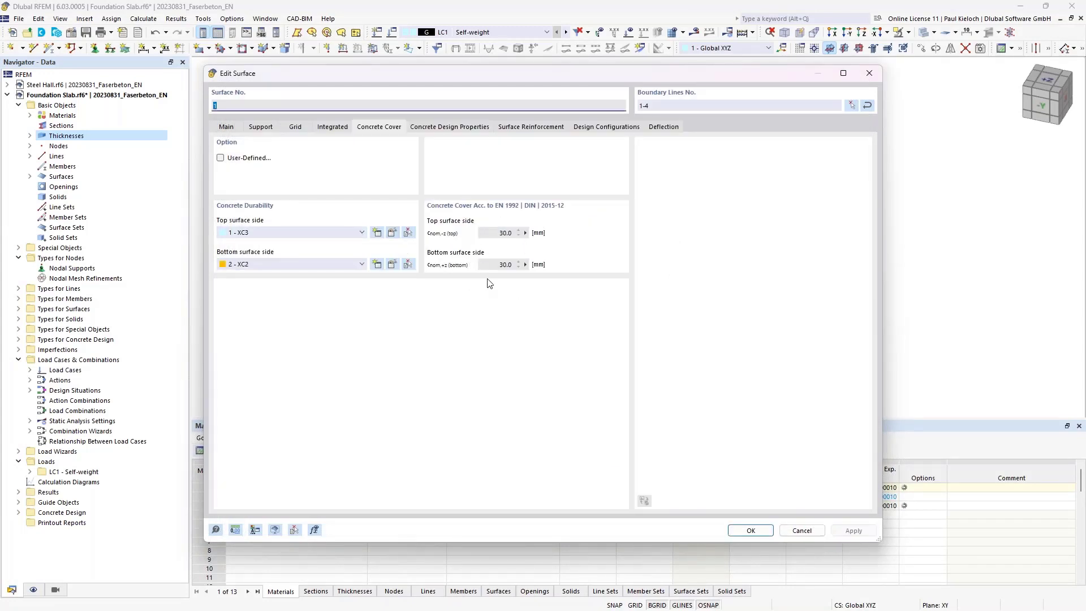
Add a surface reinforcement to the slab as Q-Mesh Q524A of material B500M(A) on the top and bottom sides
left_click(456, 126)
left_click(509, 130)
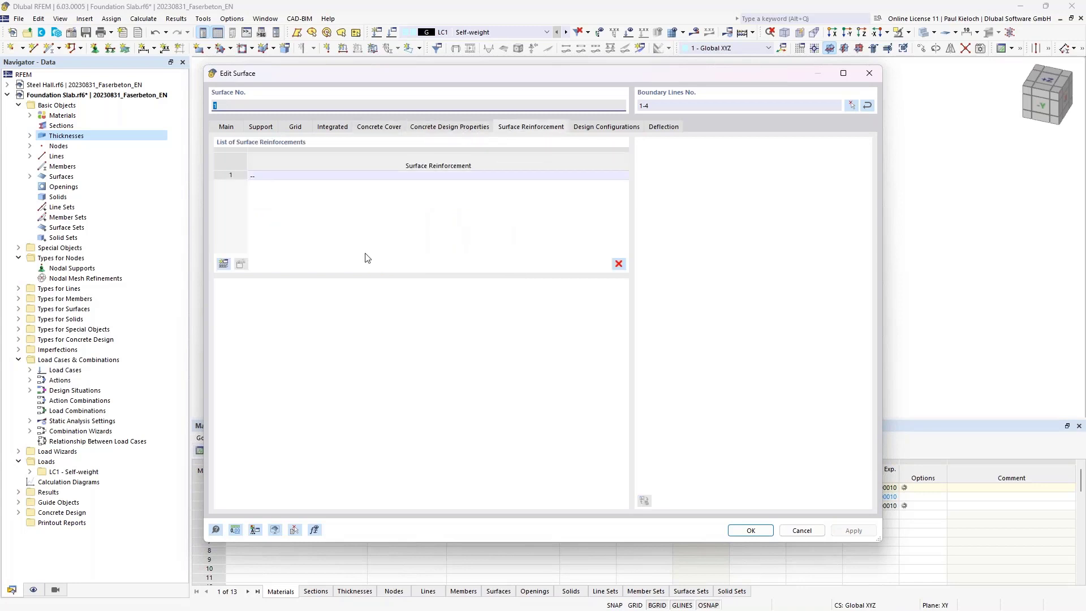
double_click(402, 225)
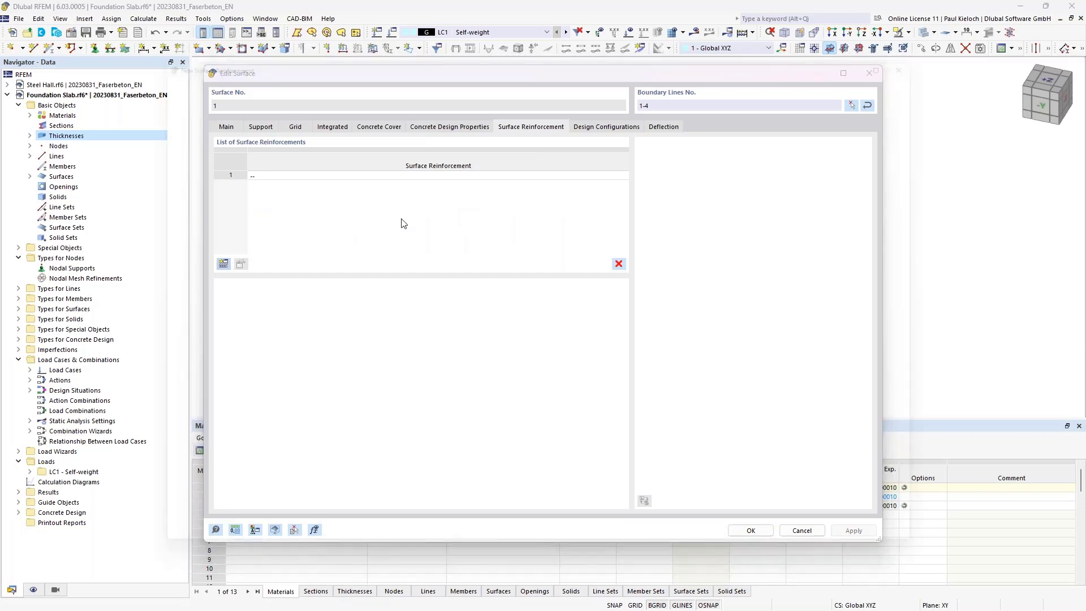
left_click(372, 201)
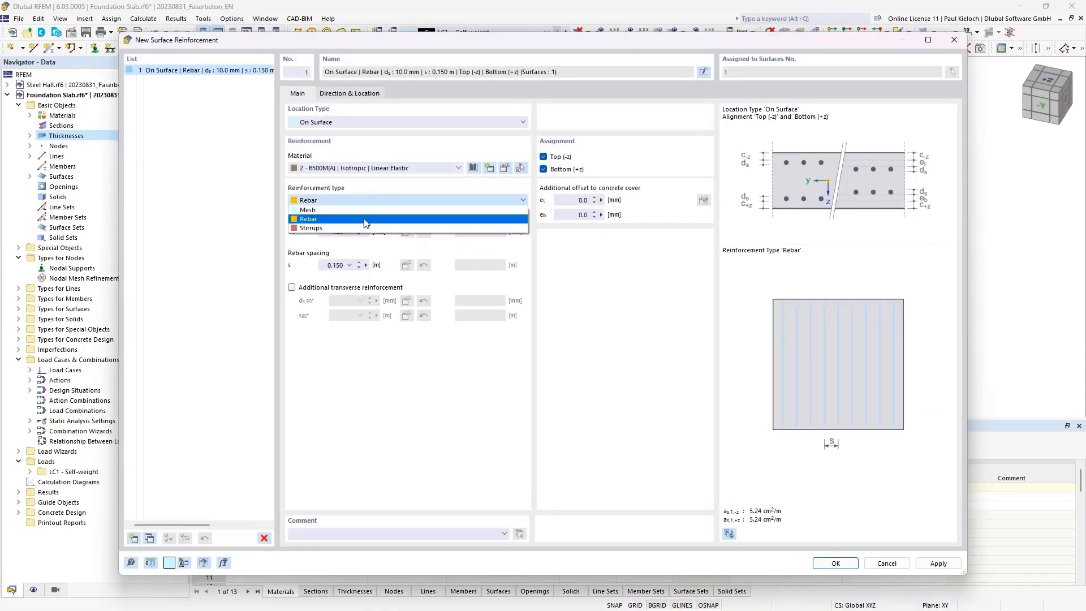
left_click(354, 211)
left_click(455, 270)
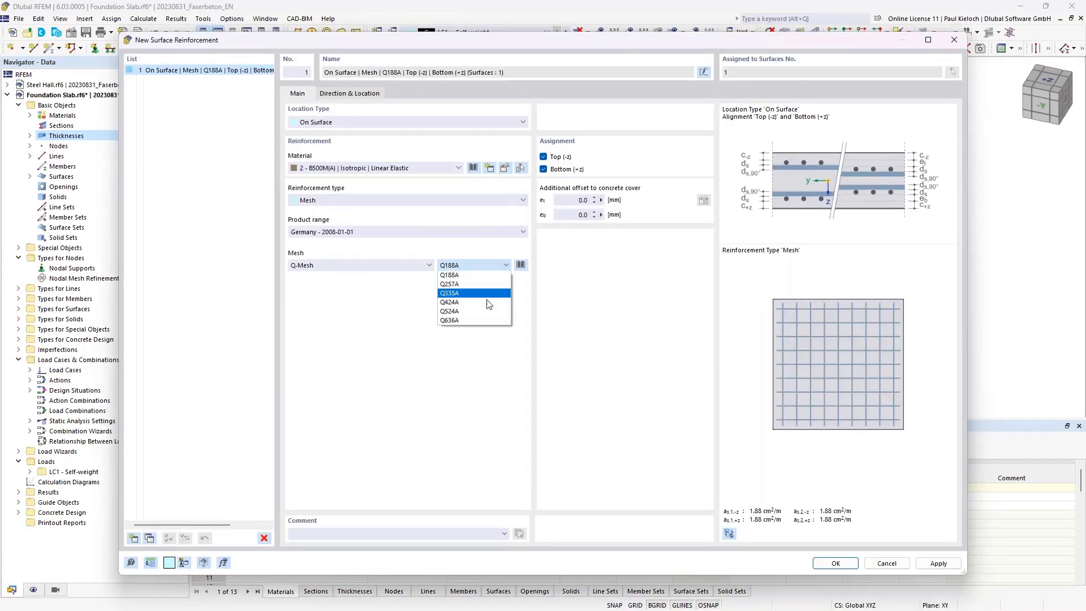
left_click(482, 314)
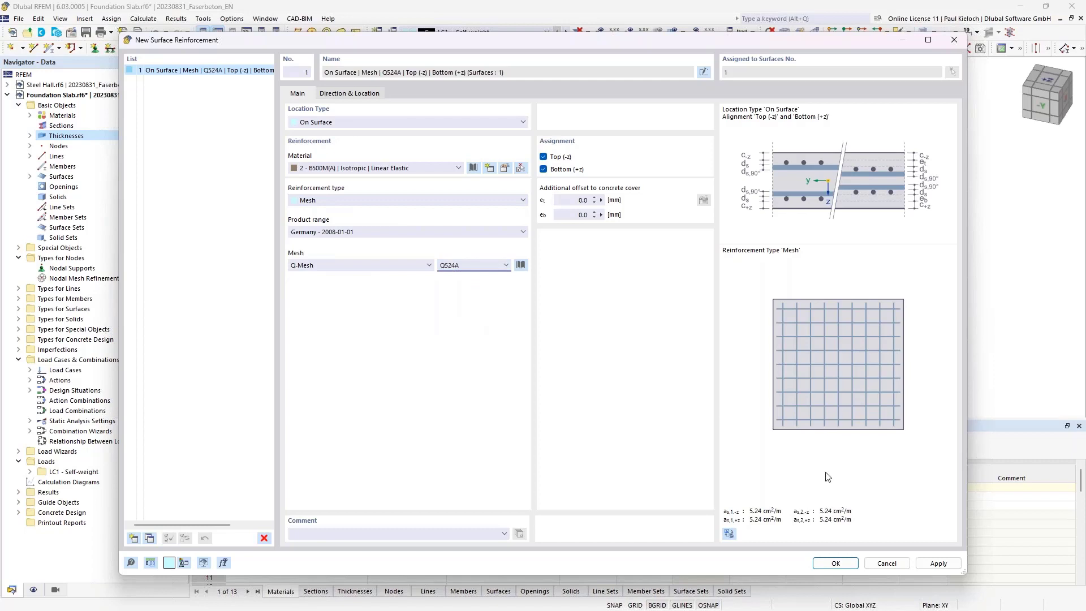
left_click(836, 564)
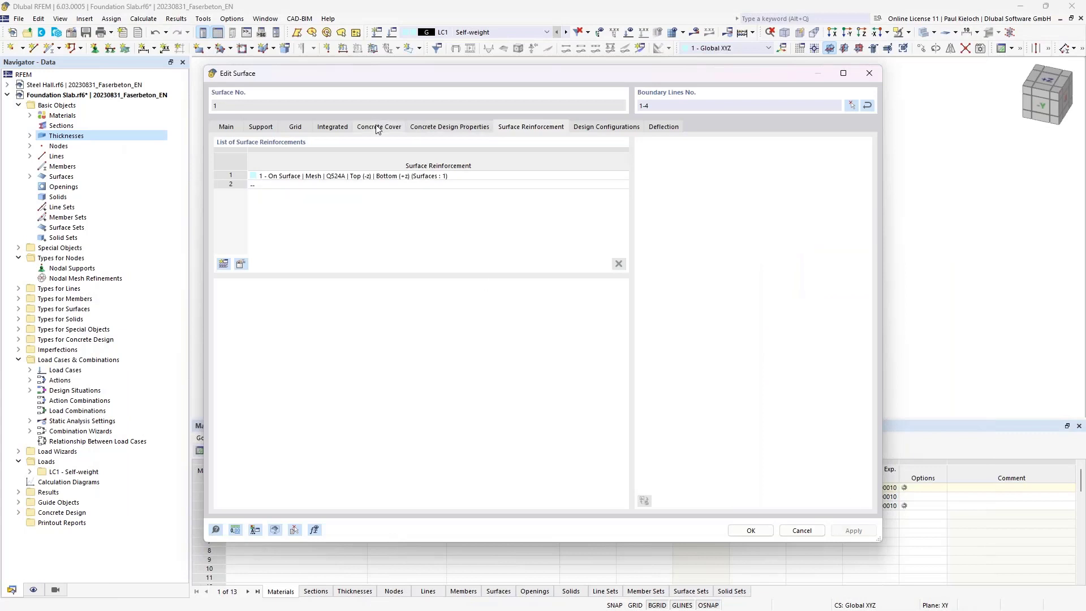
Set the minimum reinforcement's stress distribution in the slab's default serviceability configuration to the approach of pure tension restraint (kc = 1.0)
left_click(377, 128)
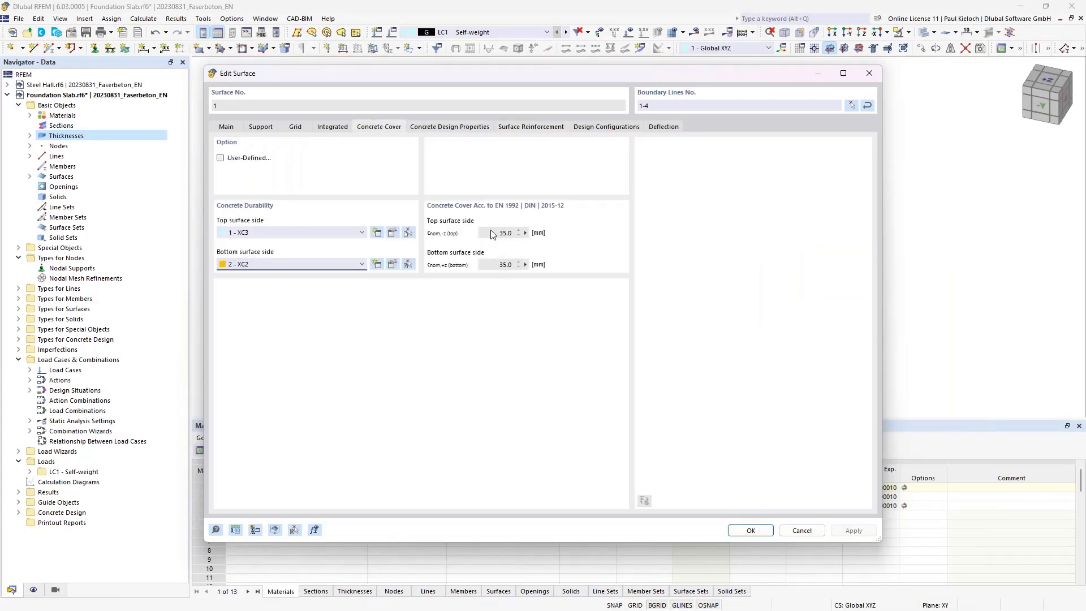
left_click(523, 128)
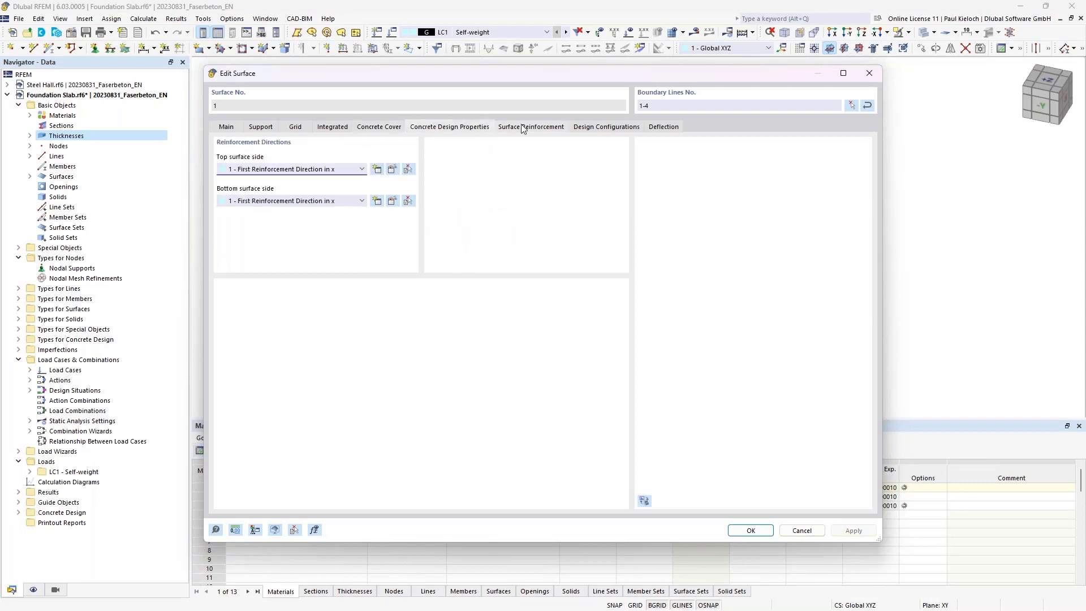
left_click(620, 128)
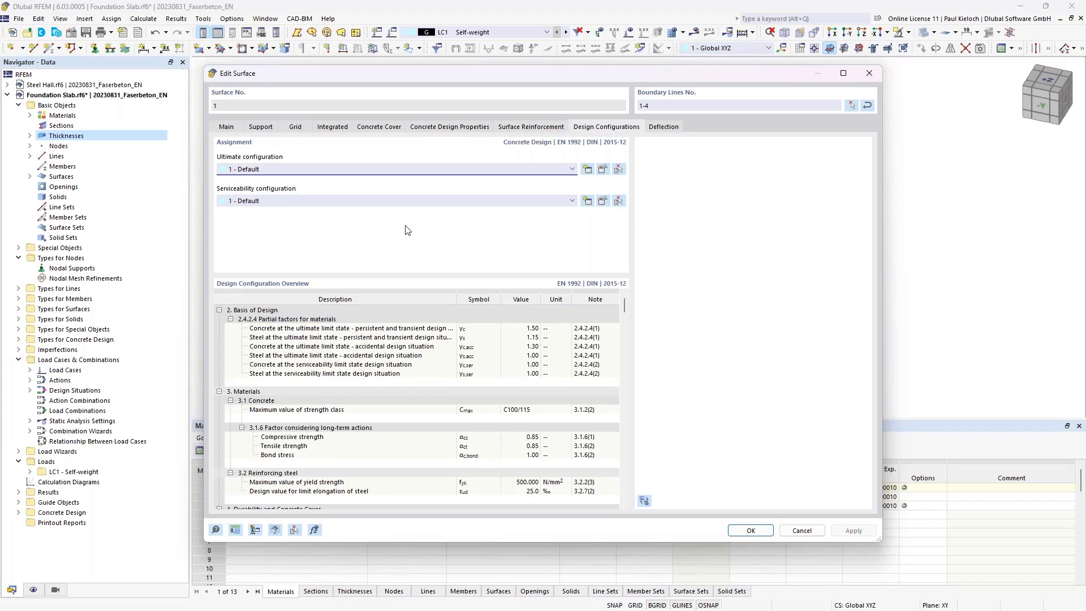
left_click(603, 201)
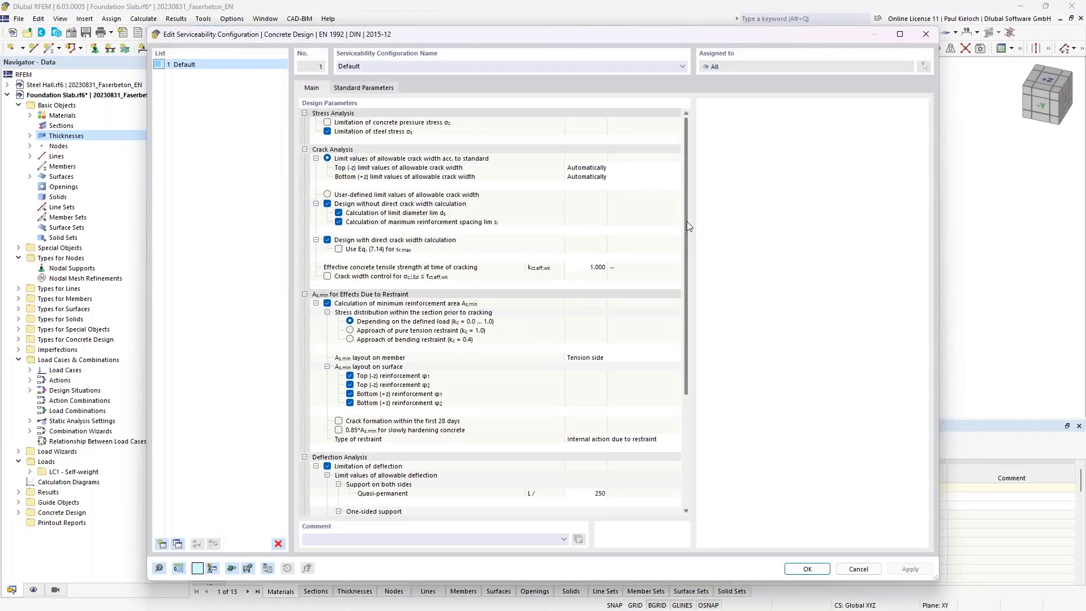
left_click_drag(687, 222, 691, 282)
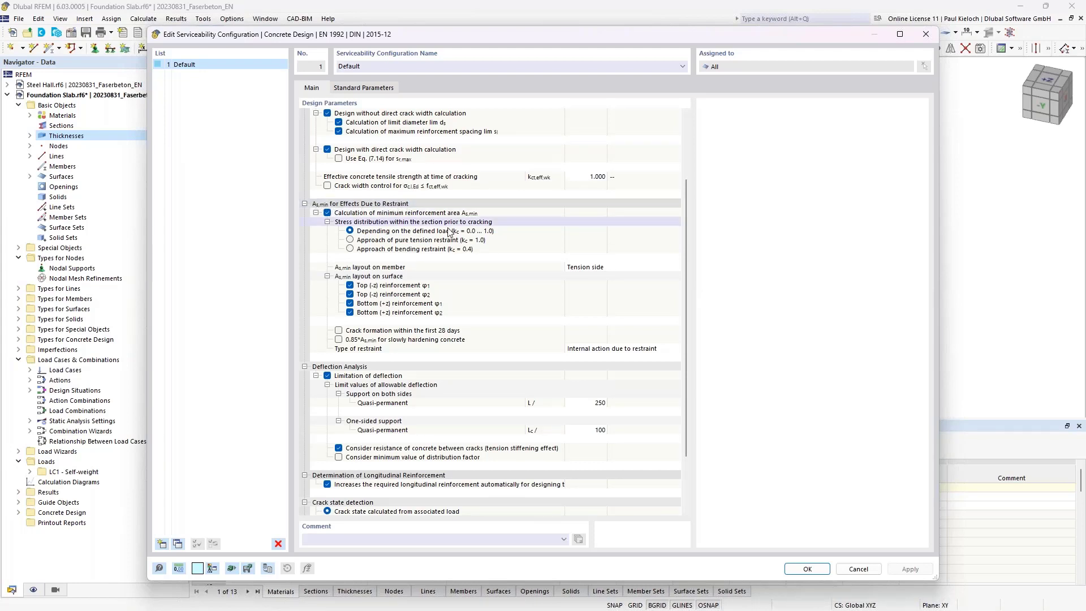
left_click(350, 241)
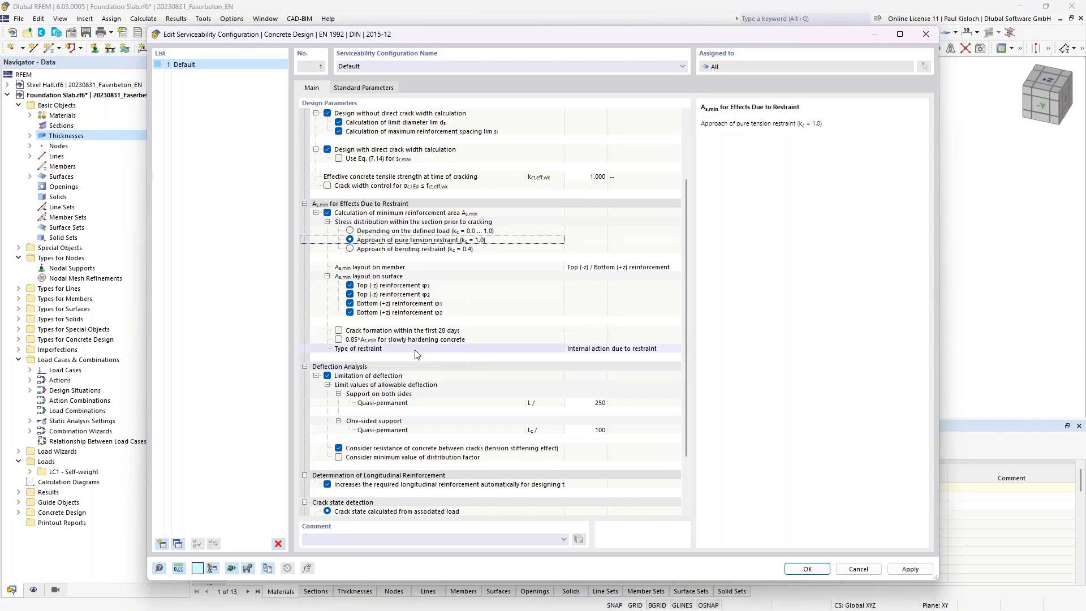
Enable crack formation within the first 28 days and set its effective concrete tensile strength factor to 0.65
left_click(464, 334)
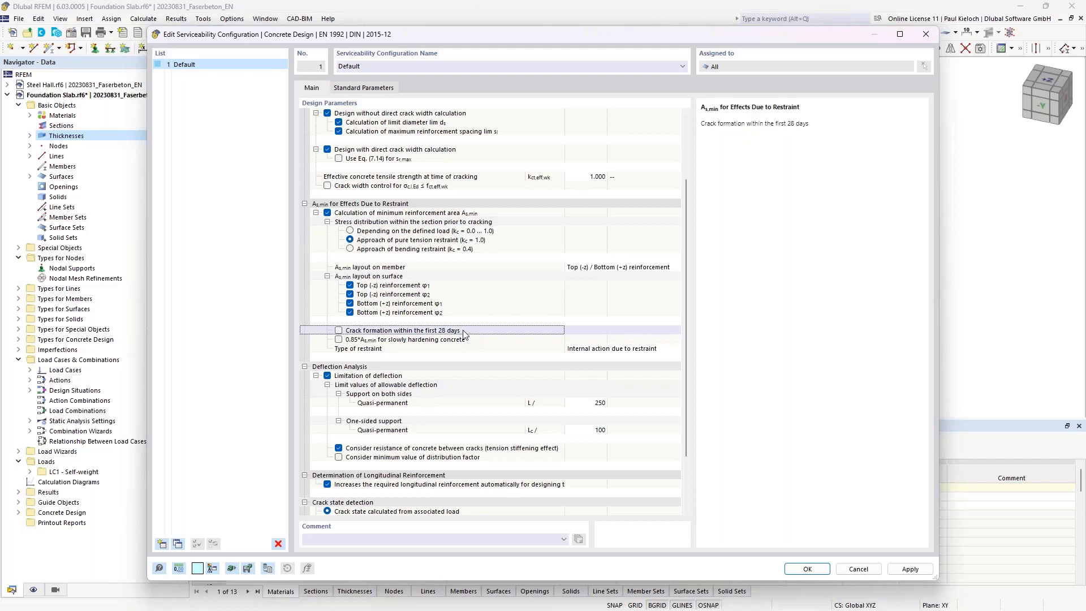
left_click(338, 331)
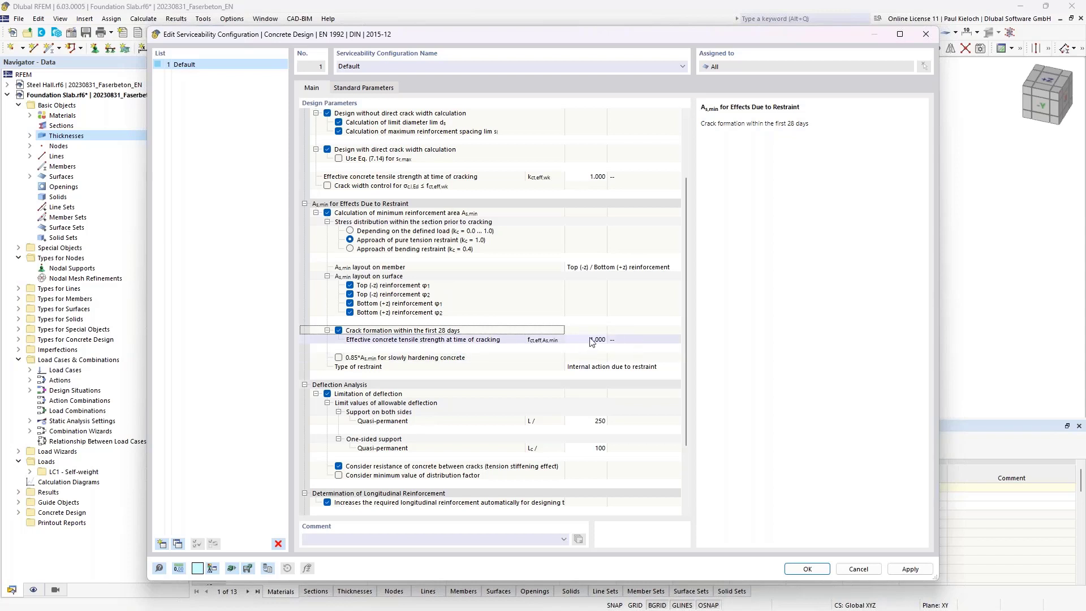
left_click(622, 344)
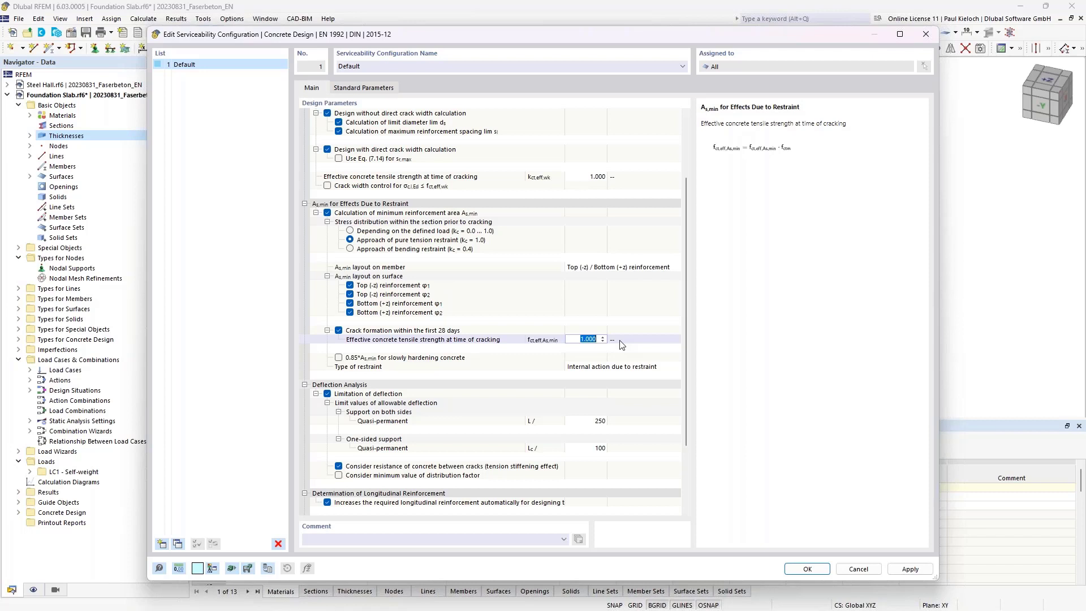
type("0.")
type("65")
key("Tab")
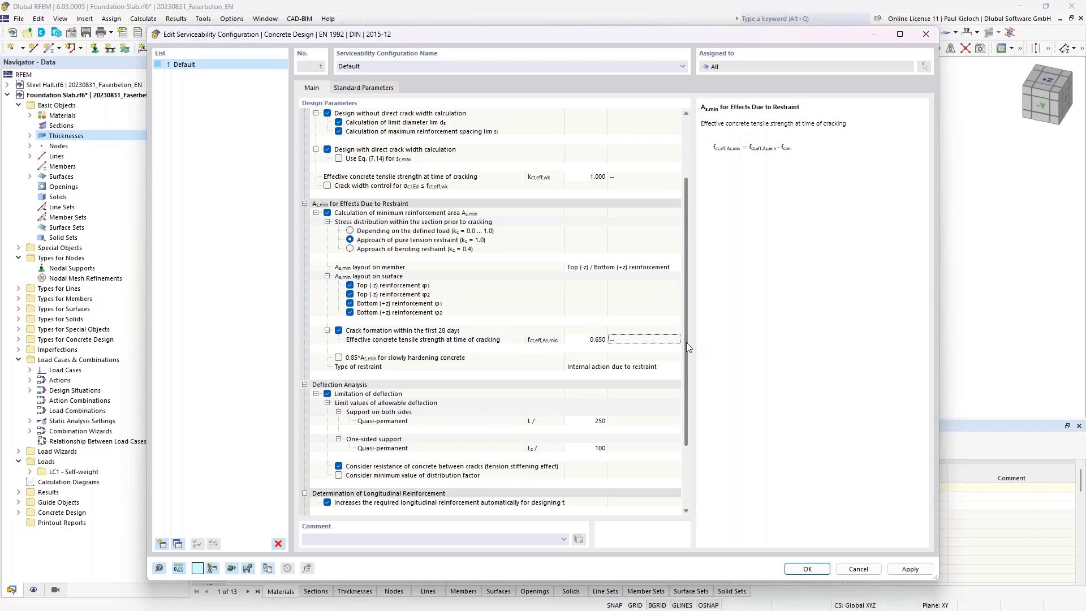
Disable the limitation of deflection and the automatic increase of required longitudinal reinforcement, then confirm the configuration and the slab surface
left_click_drag(687, 342, 680, 404)
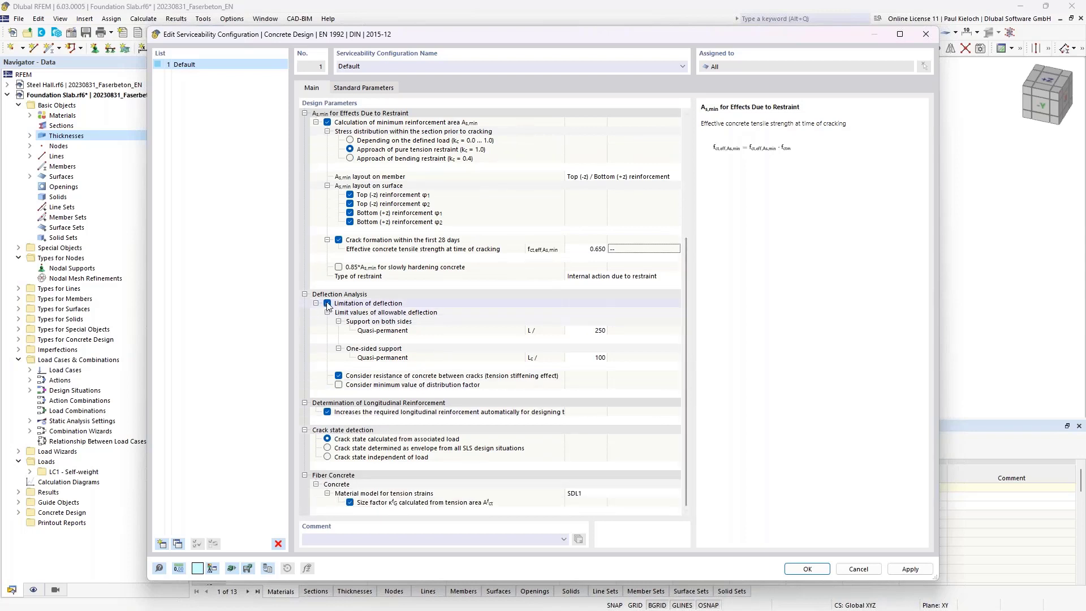
left_click(327, 304)
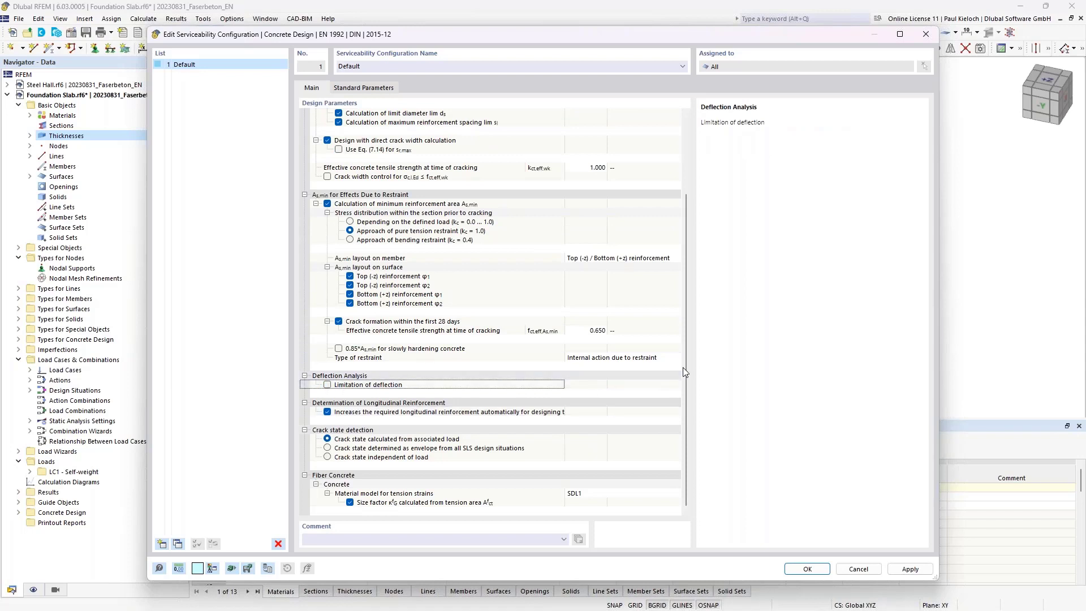
left_click(327, 412)
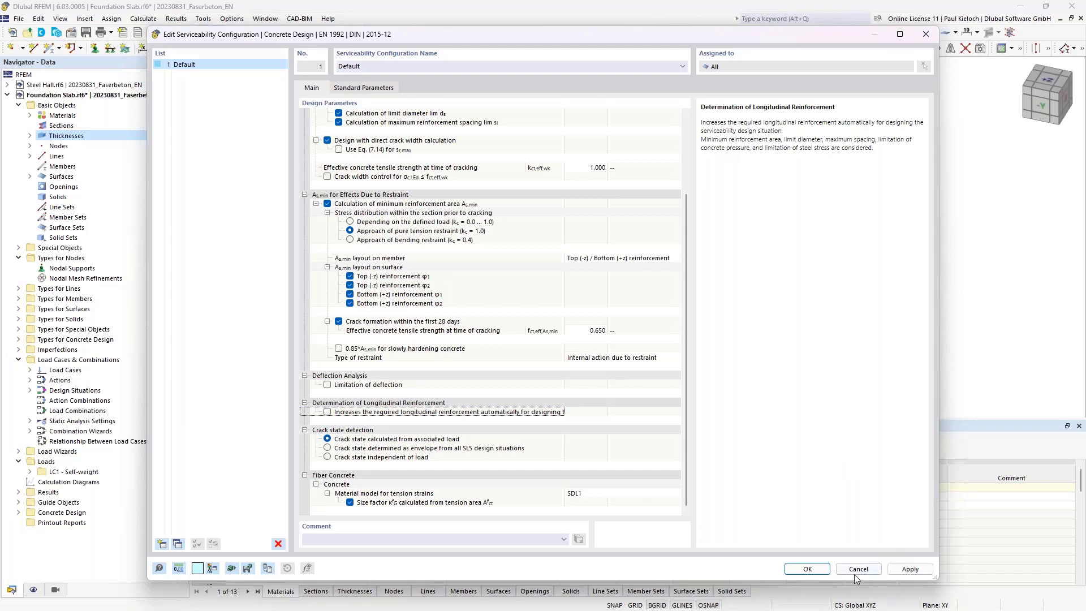
left_click(814, 570)
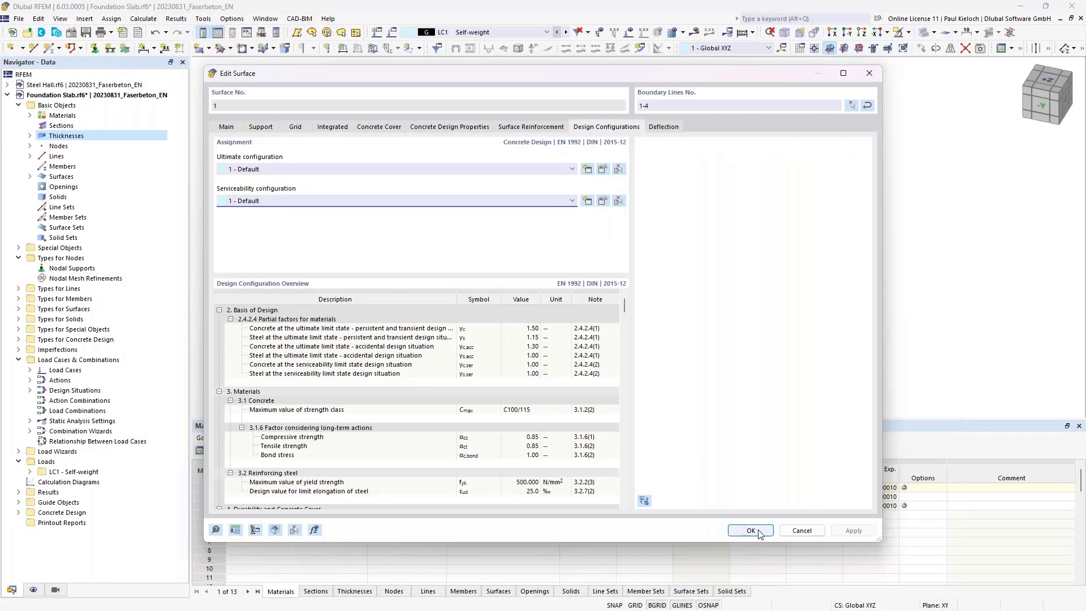
left_click(760, 534)
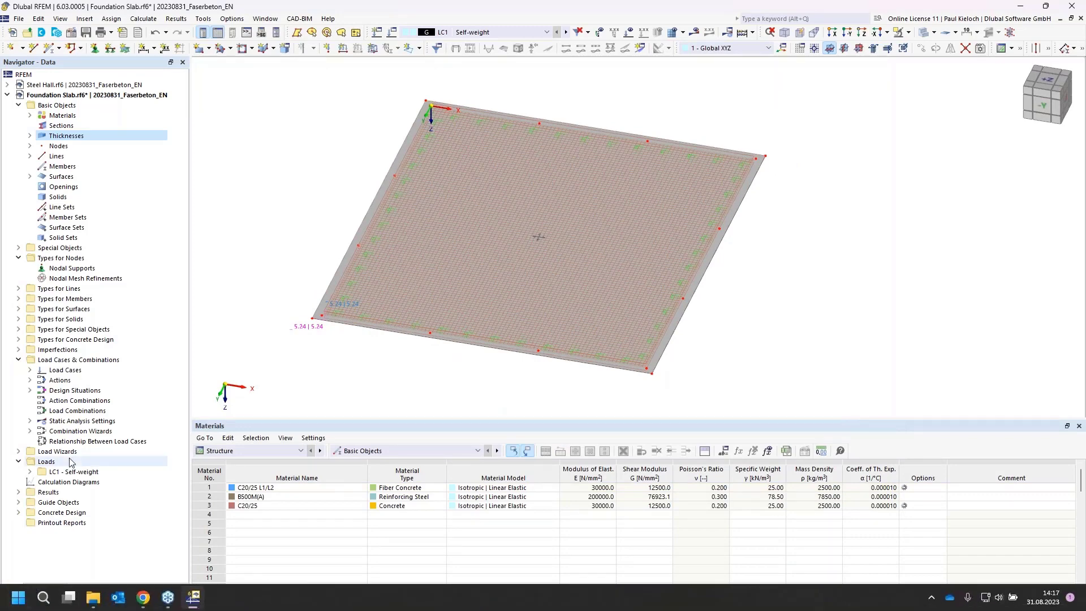
Hide the Types for Concrete Design objects from the model display
left_click(33, 590)
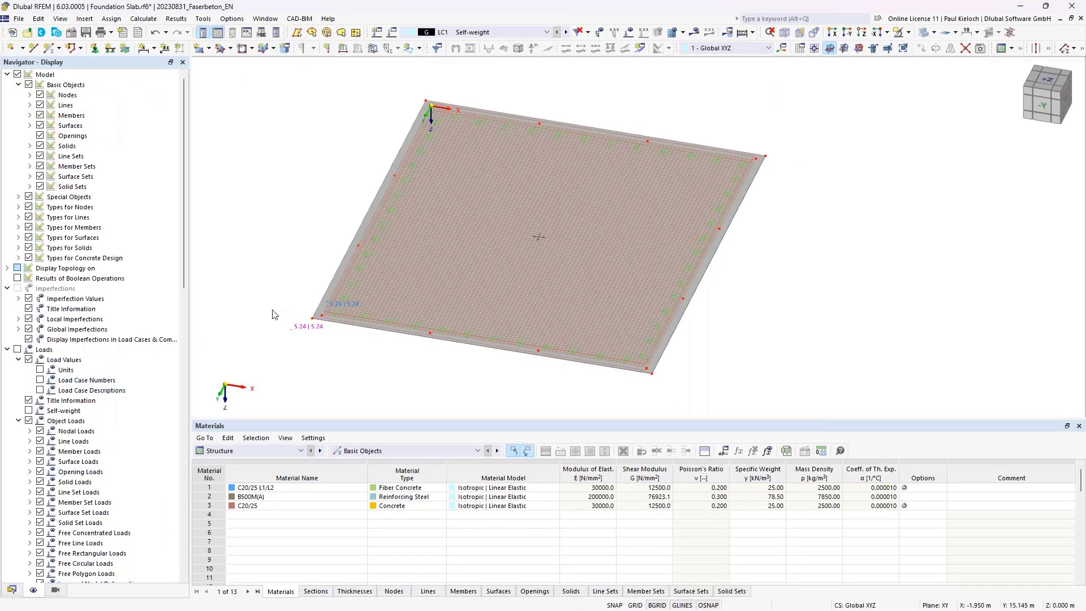
left_click(29, 258)
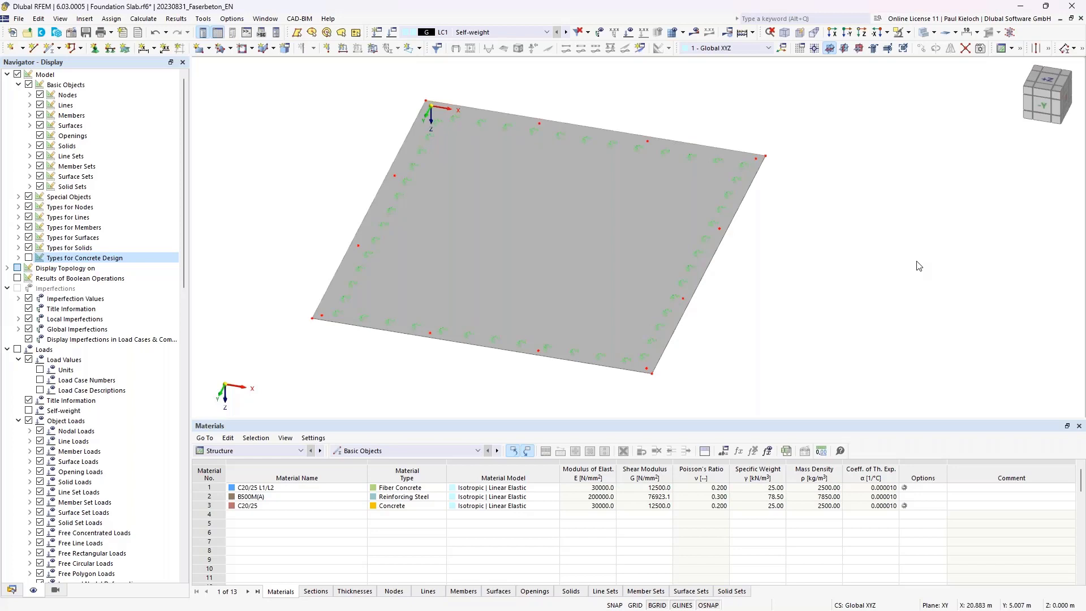
mouse_move(825, 267)
middle_mouse_down("ctrl")
mouse_move(868, 245)
mouse_move(843, 259)
middle_mouse_up("ctrl")
Window-select the slab area with its inner nodes in the +Z view
left_click(1047, 78)
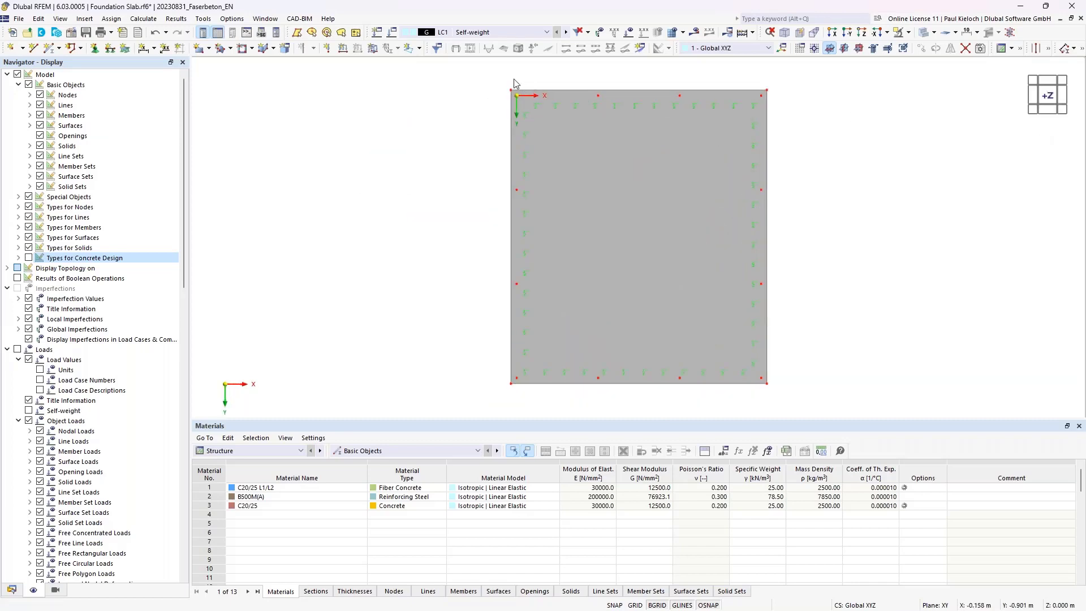
left_click_drag(513, 79, 772, 403)
middle_click_drag(804, 389, 567, 325, "ctrl")
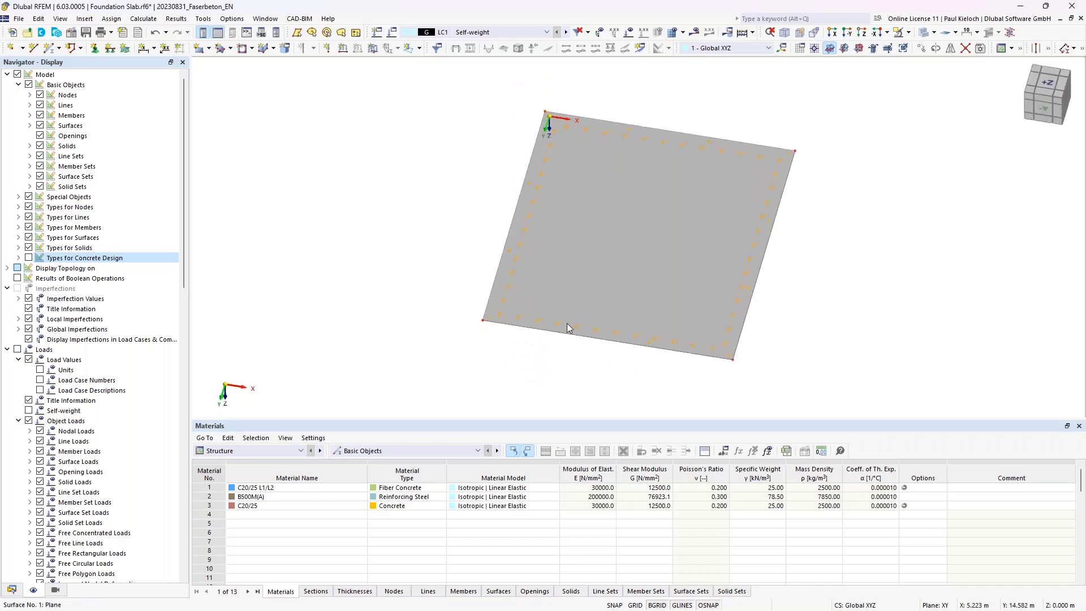
Enable mesh refinement for nodes 1-12 and create a new nodal mesh refinement of the Rectangular type
scroll(485, 337, "up", 3)
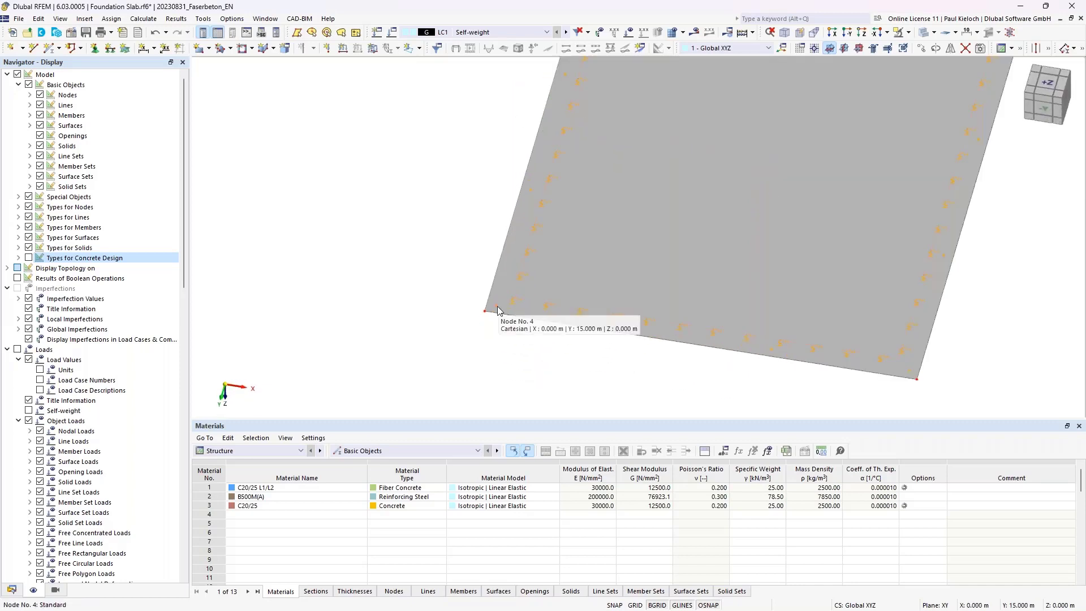
double_click(498, 310)
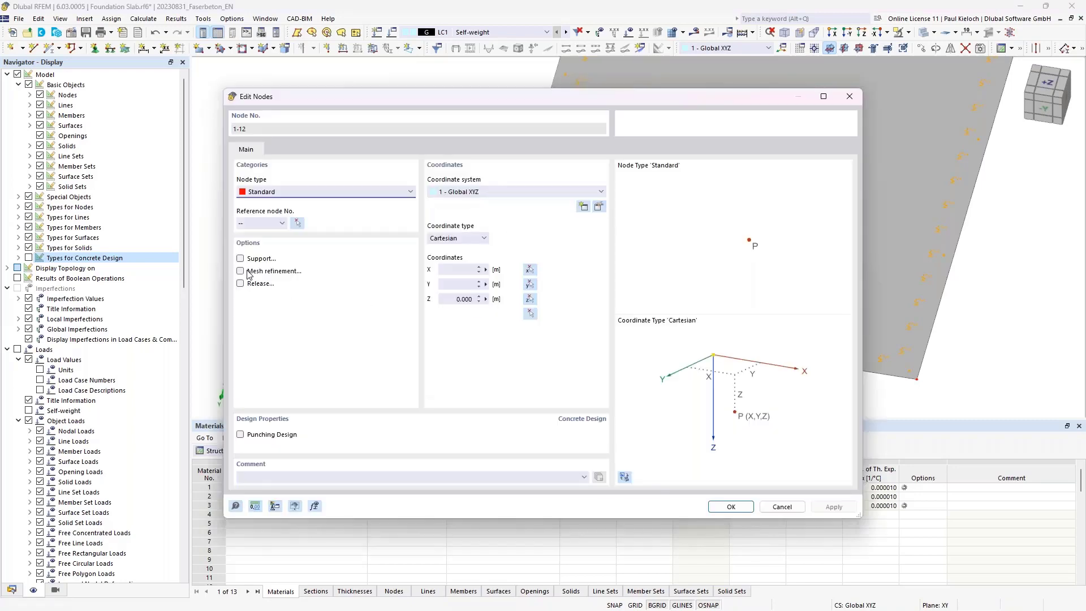
left_click(240, 271)
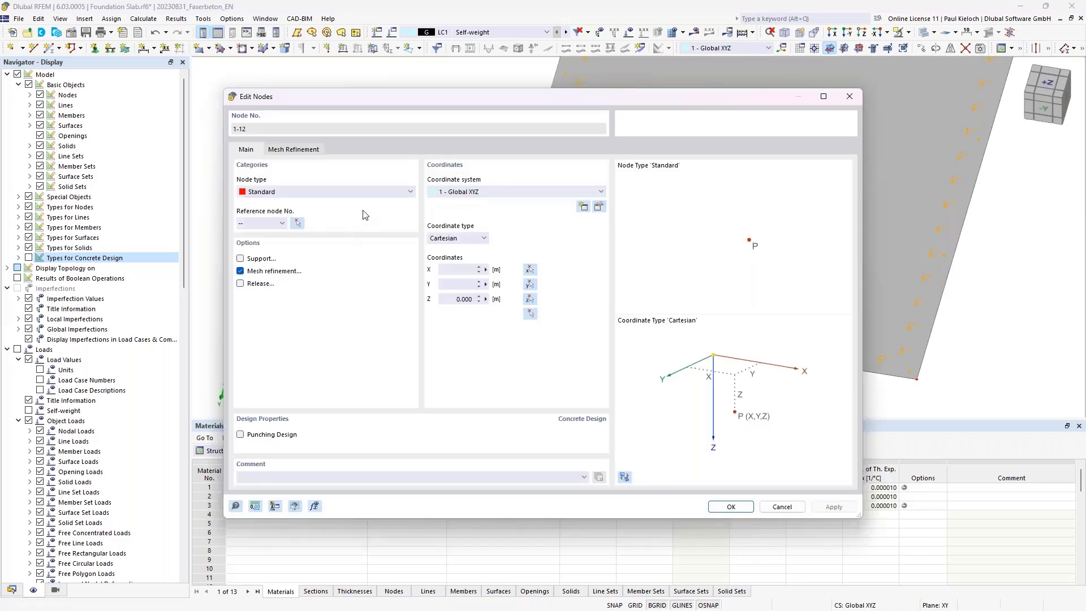
left_click(306, 151)
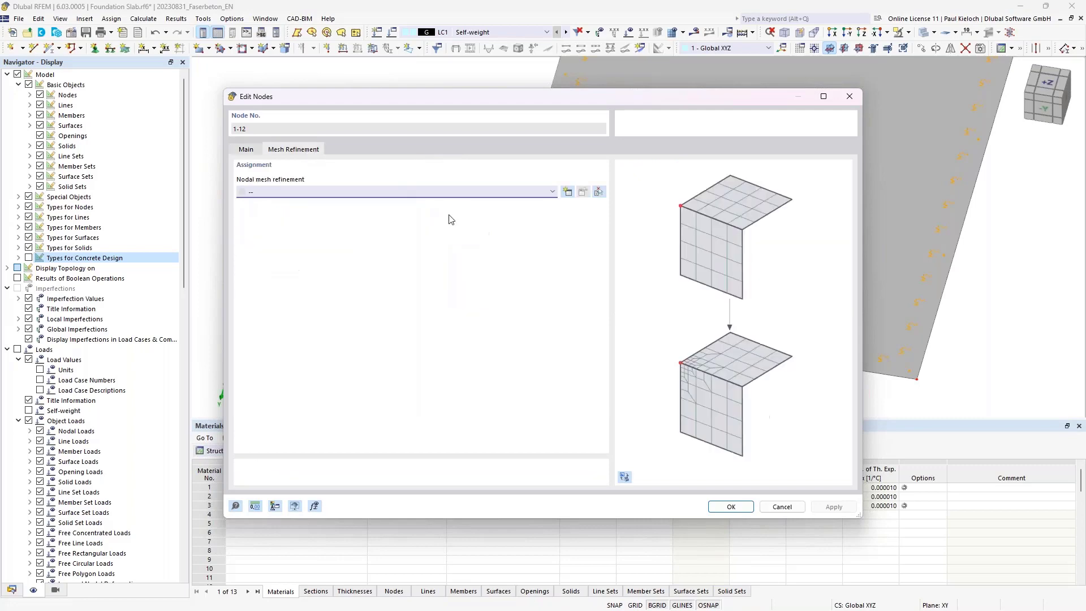
left_click(567, 192)
left_click(430, 196)
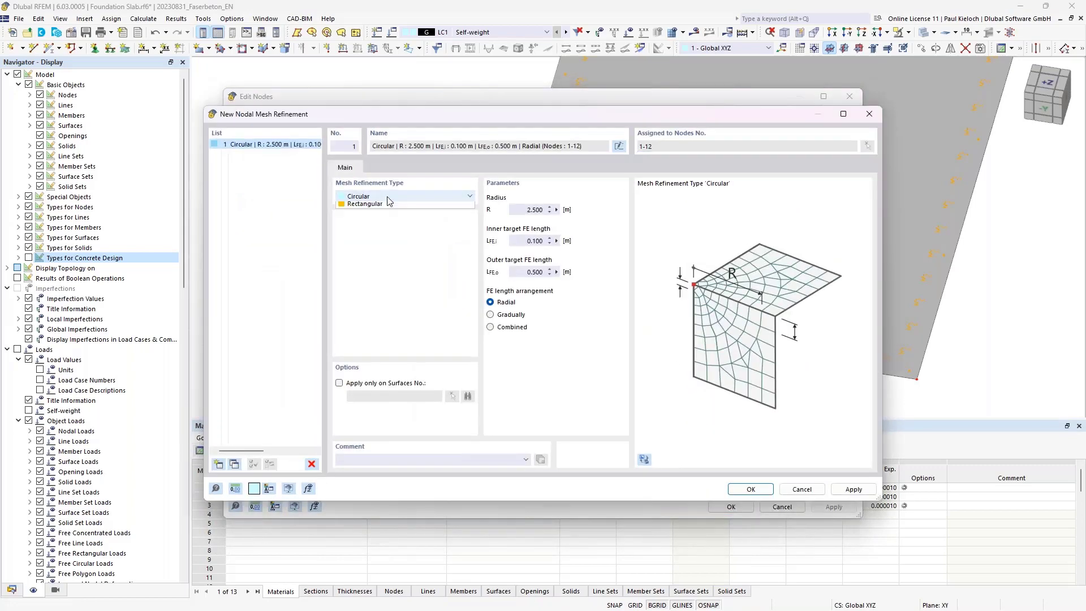
left_click(368, 216)
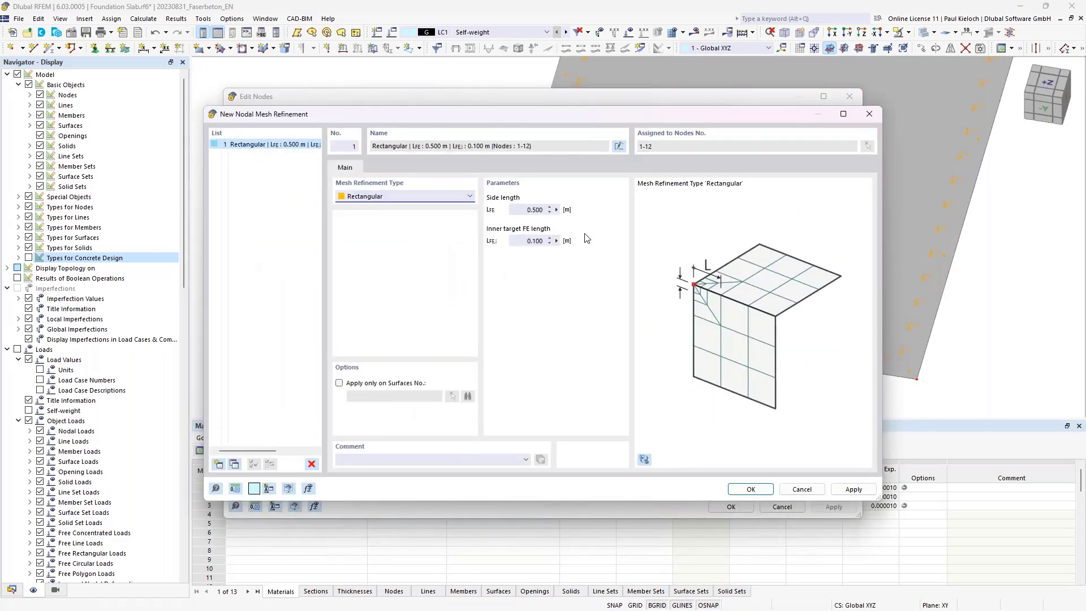
Set the refinement's inner target FE length to 0.05 m, then confirm the refinement and the node changes
double_click(532, 241)
type("0.05")
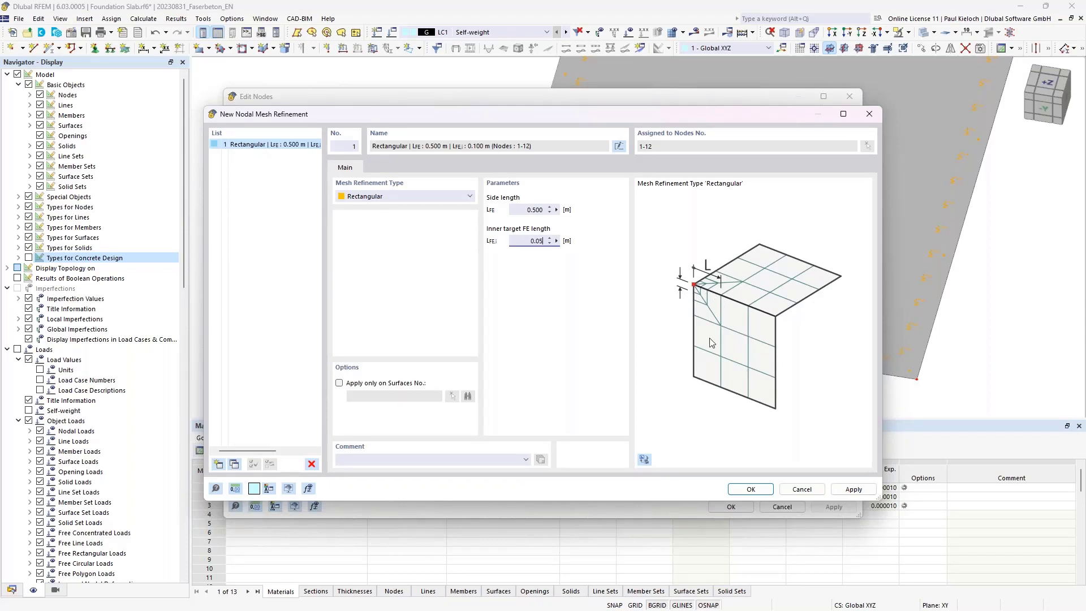
left_click(754, 490)
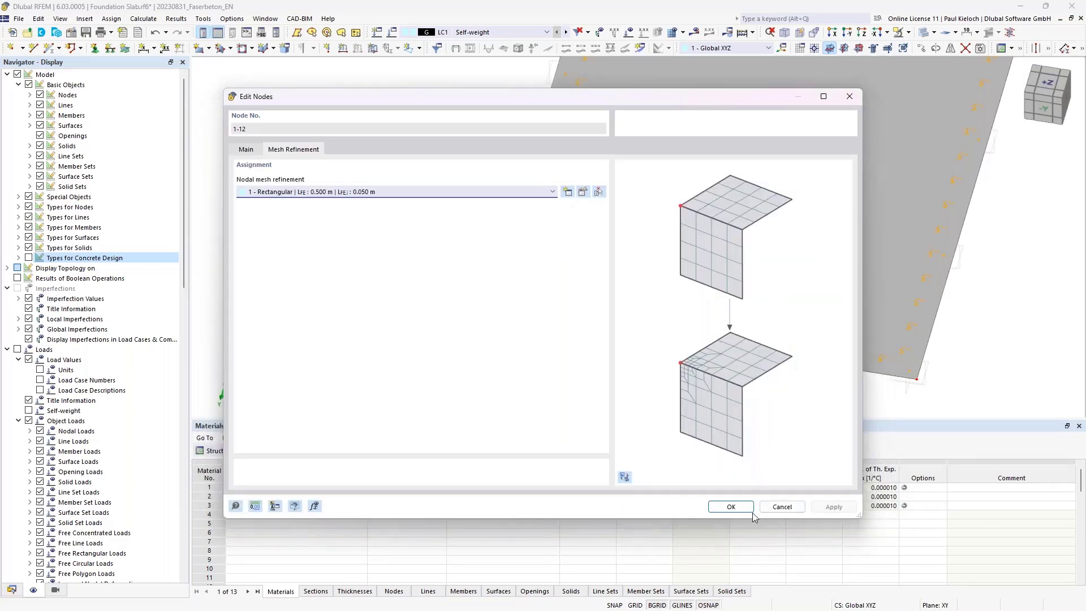
left_click(730, 507)
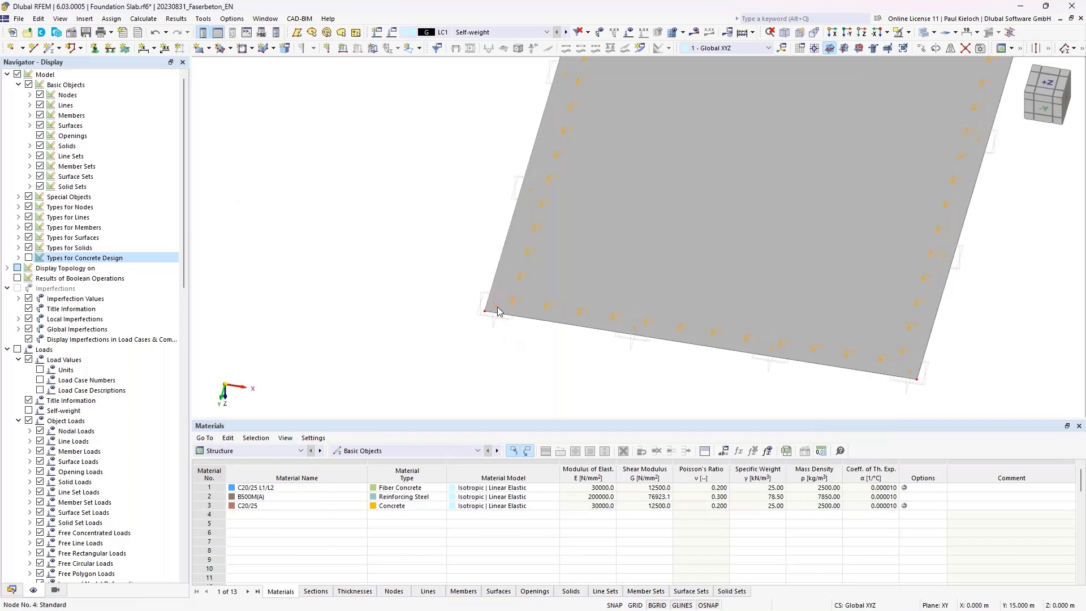
Enable punching design for nodes 1-12 and open the punching parameters of their Default ultimate configuration
mouse_move(497, 310)
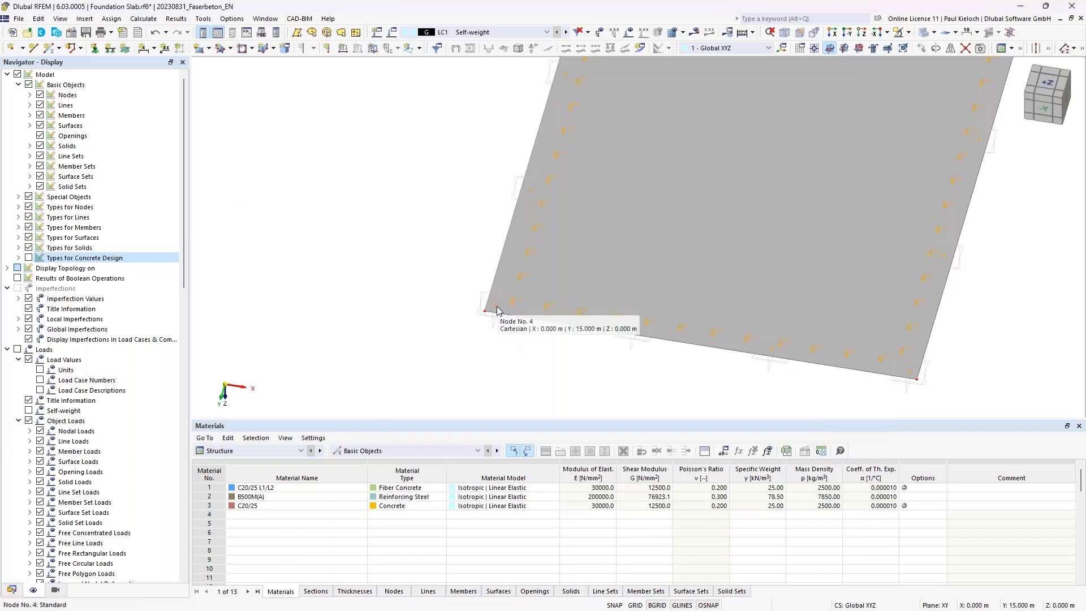
double_click(498, 311)
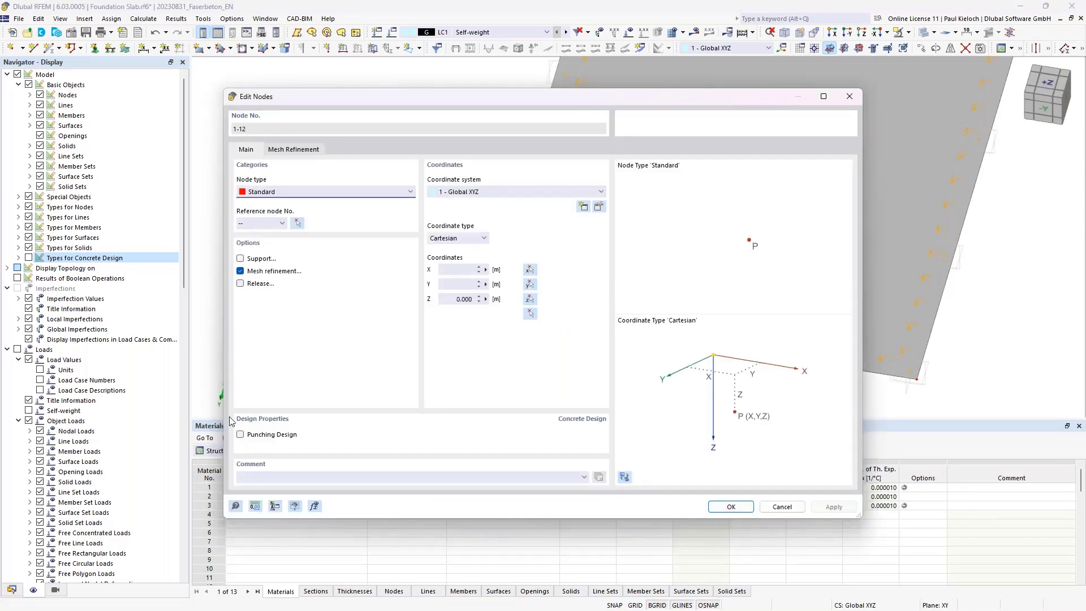
left_click(240, 434)
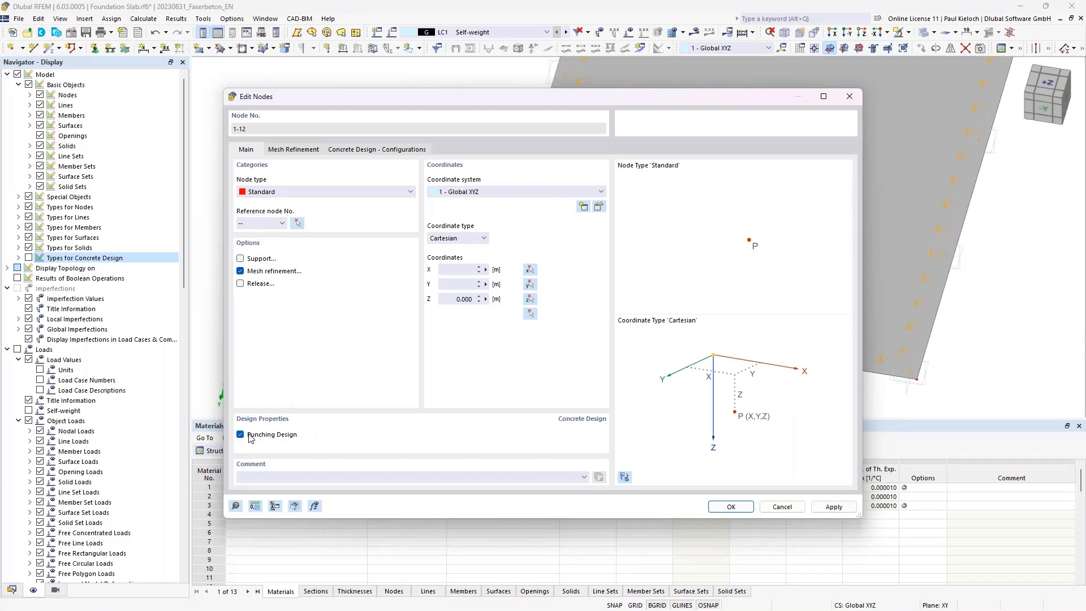
left_click(403, 150)
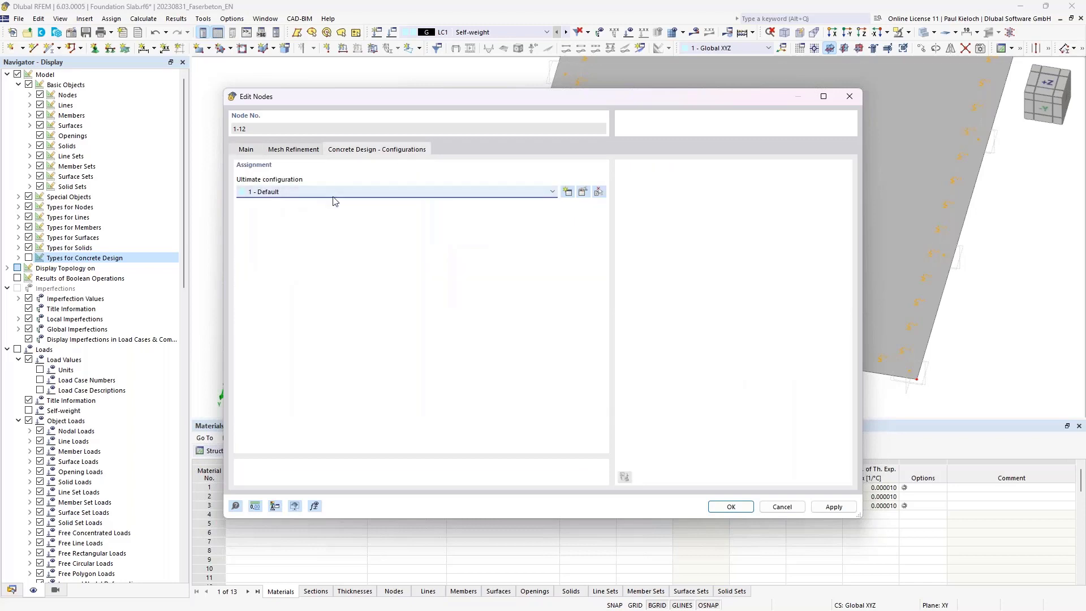
left_click(583, 192)
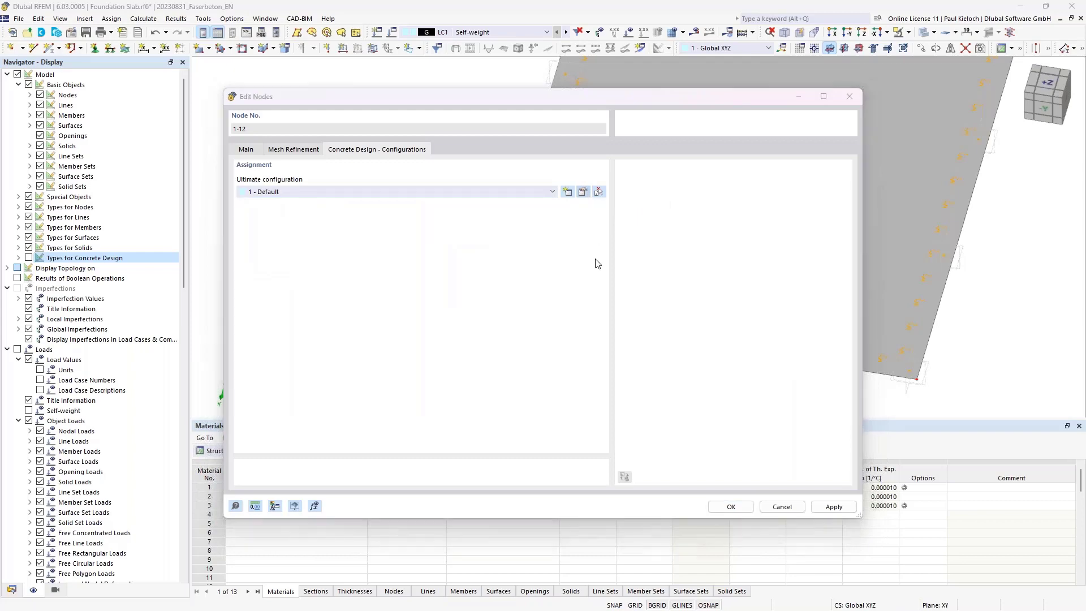
left_click(351, 89)
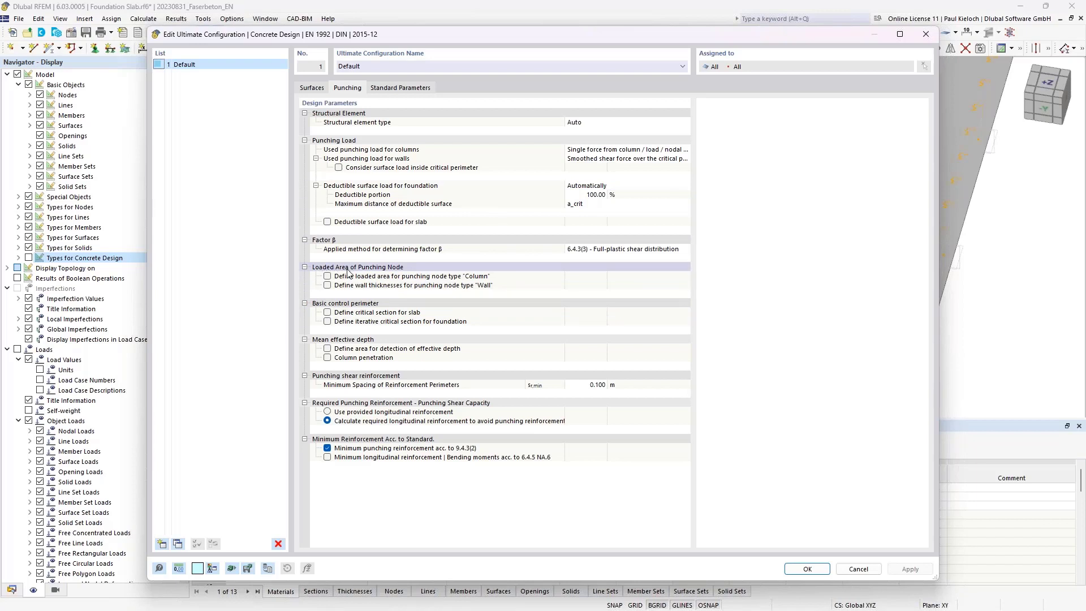
Define the loaded area for column punching nodes as 0.25 m wide in x and y, then confirm the configuration and nodes
left_click(328, 276)
left_click(586, 294)
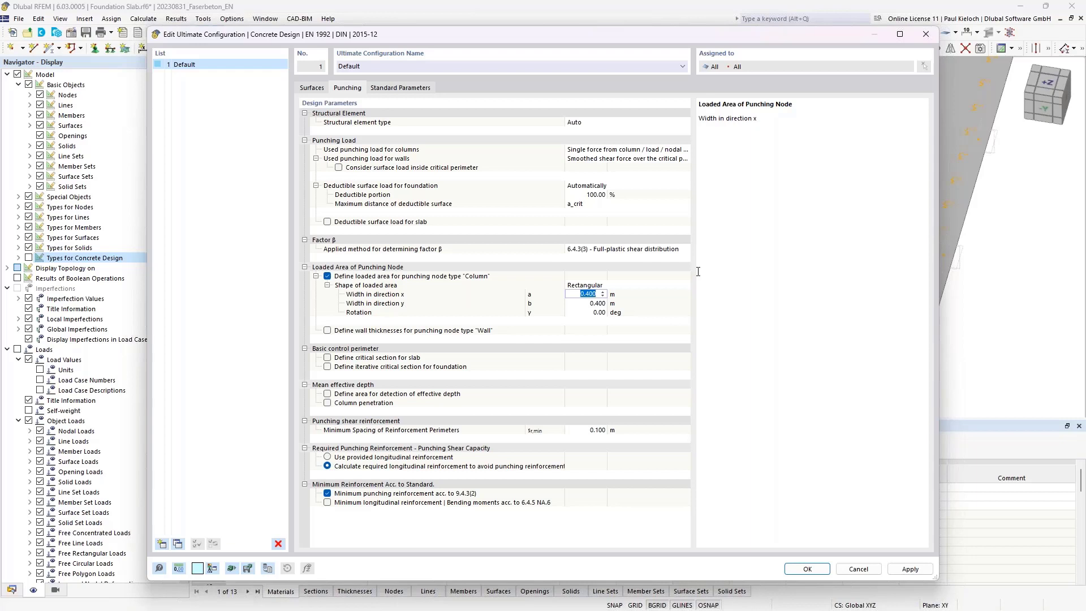
key("BackSpace")
type(",25")
left_click(595, 303)
key("BackSpace")
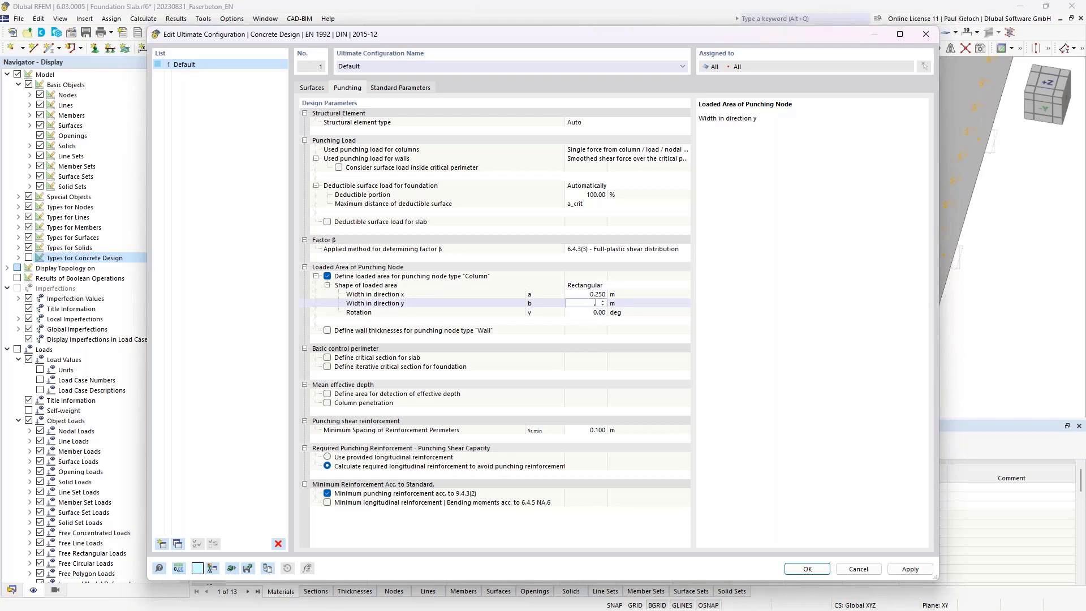
key("Tab")
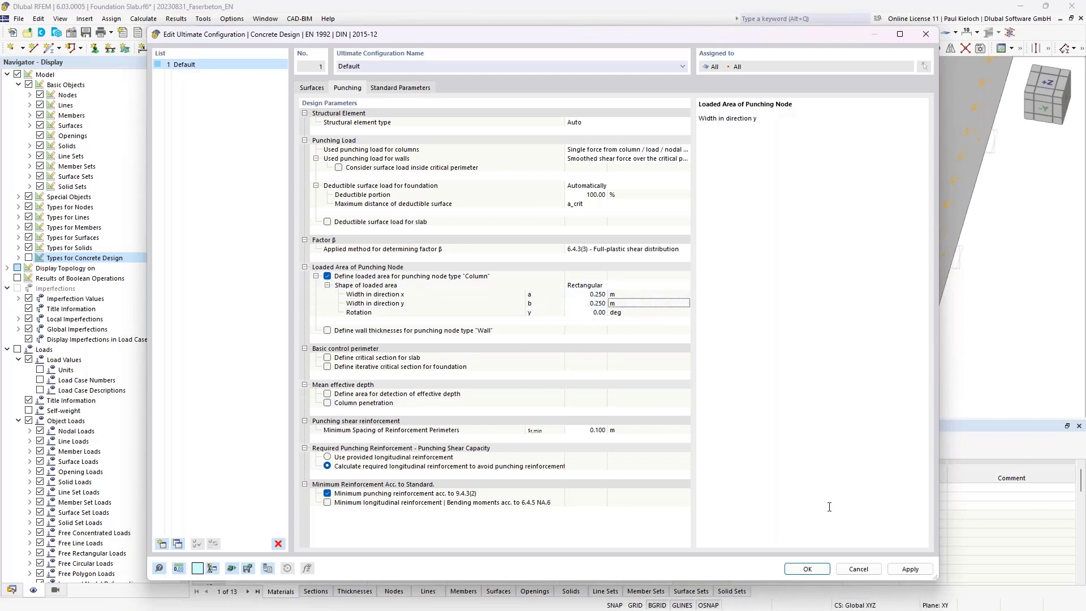
left_click(809, 569)
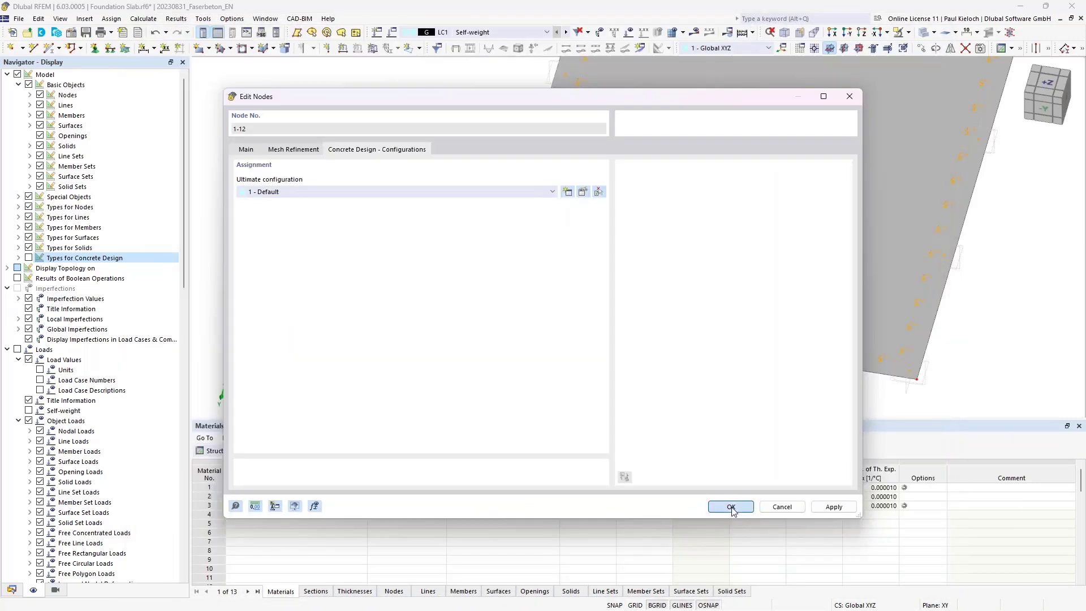
left_click(730, 507)
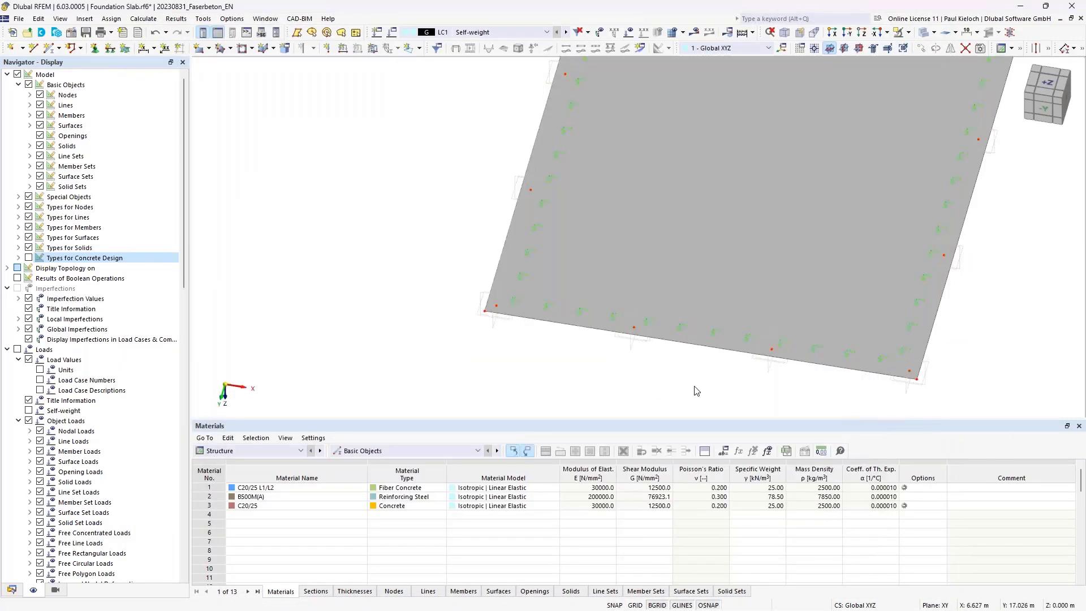
Display the slab model as wireframe and hide the nodal mesh refinements
middle_click_drag(584, 391, 407, 397)
middle_click_drag(882, 216, 930, 195, "ctrl")
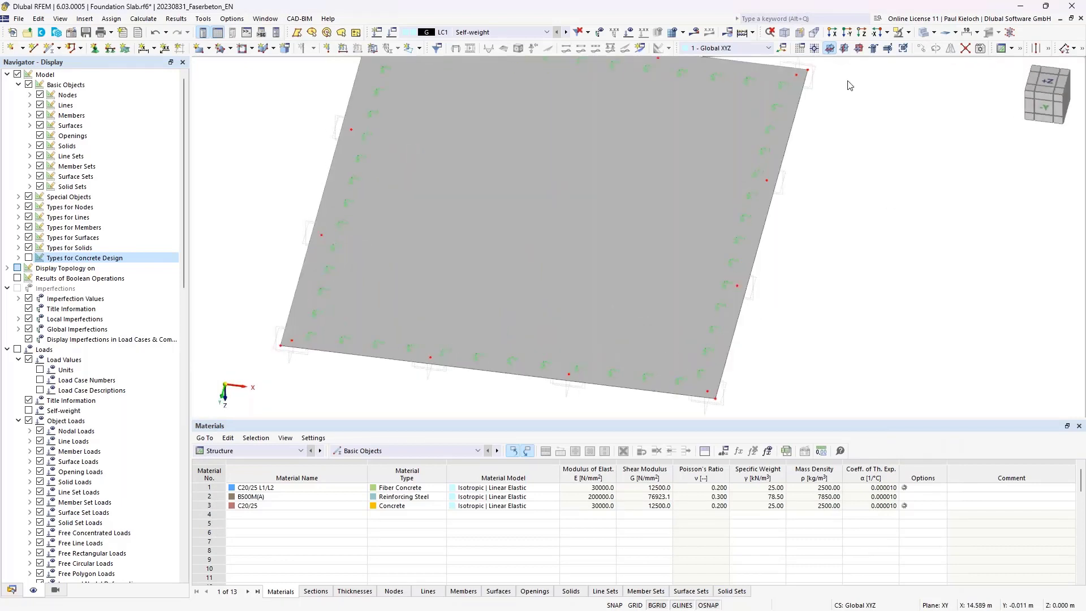
left_click(935, 32)
left_click(956, 48)
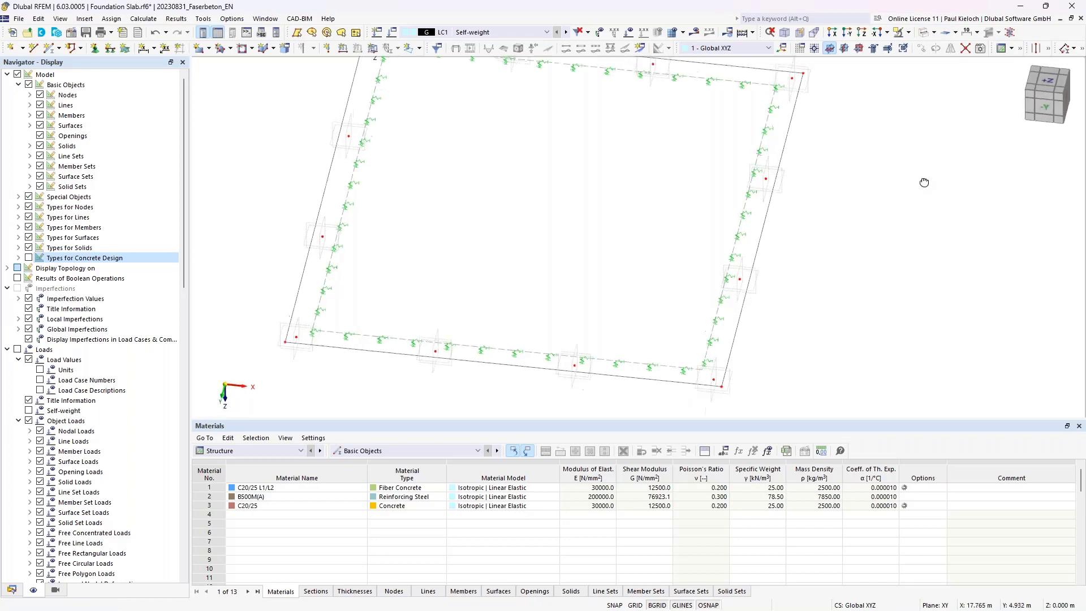
mouse_move(924, 182)
middle_mouse_down("ctrl")
mouse_move(953, 189)
mouse_move(921, 183)
middle_mouse_up("ctrl")
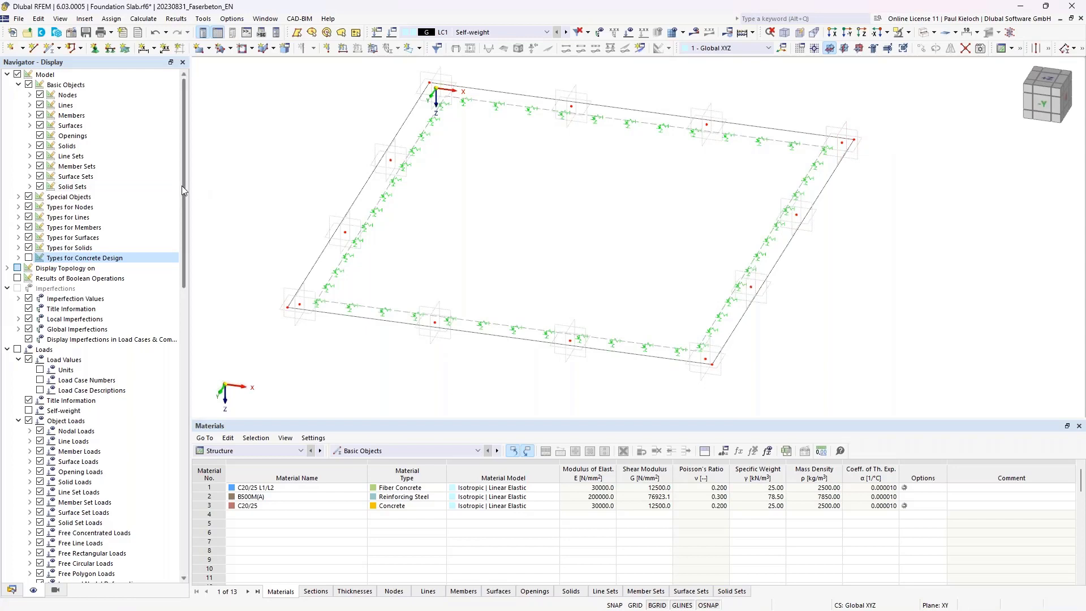
left_click(18, 207)
left_click(55, 228)
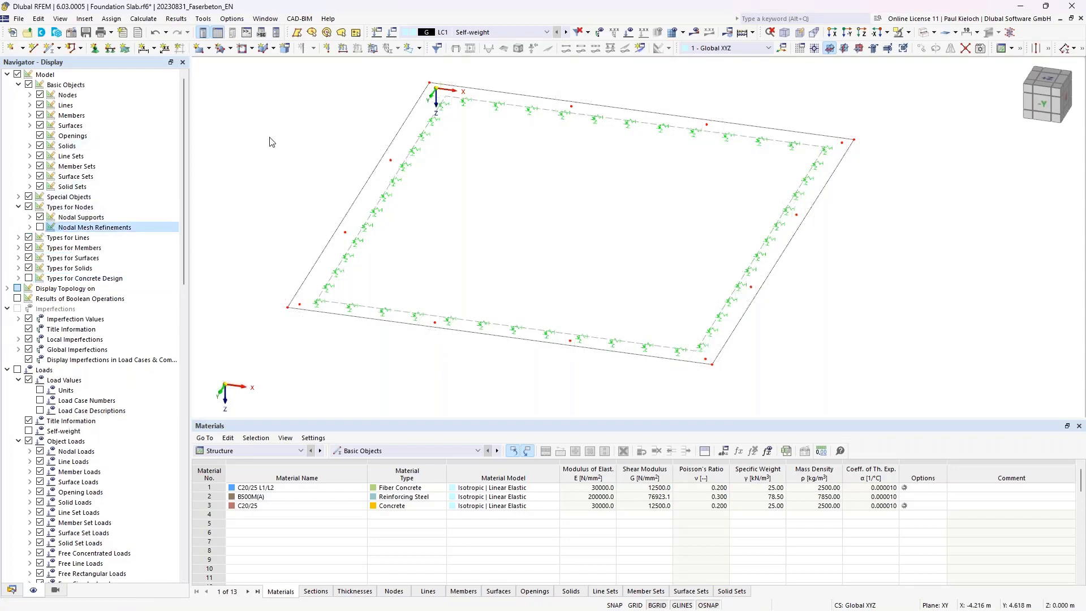
Generate the slab's FE mesh and show it on the model
middle_click_drag(283, 142, 299, 176, "ctrl")
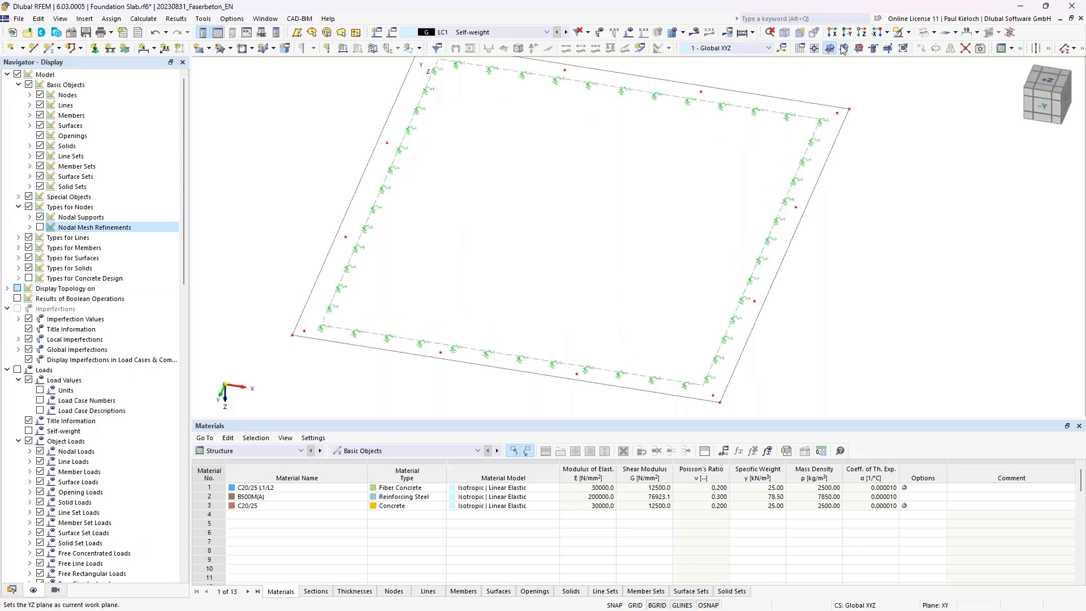
left_click(673, 33)
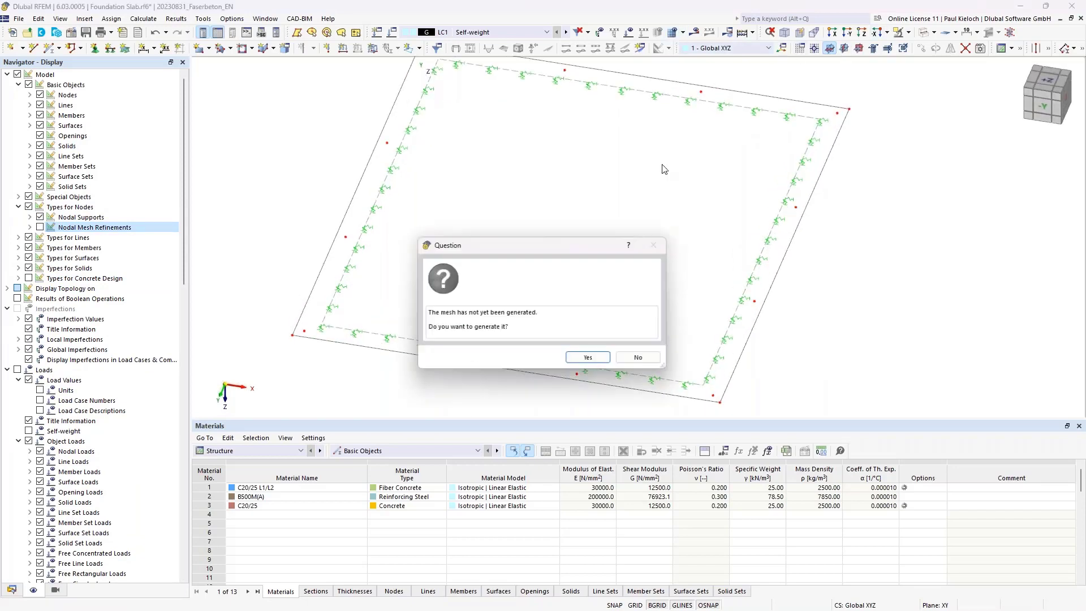
left_click(601, 360)
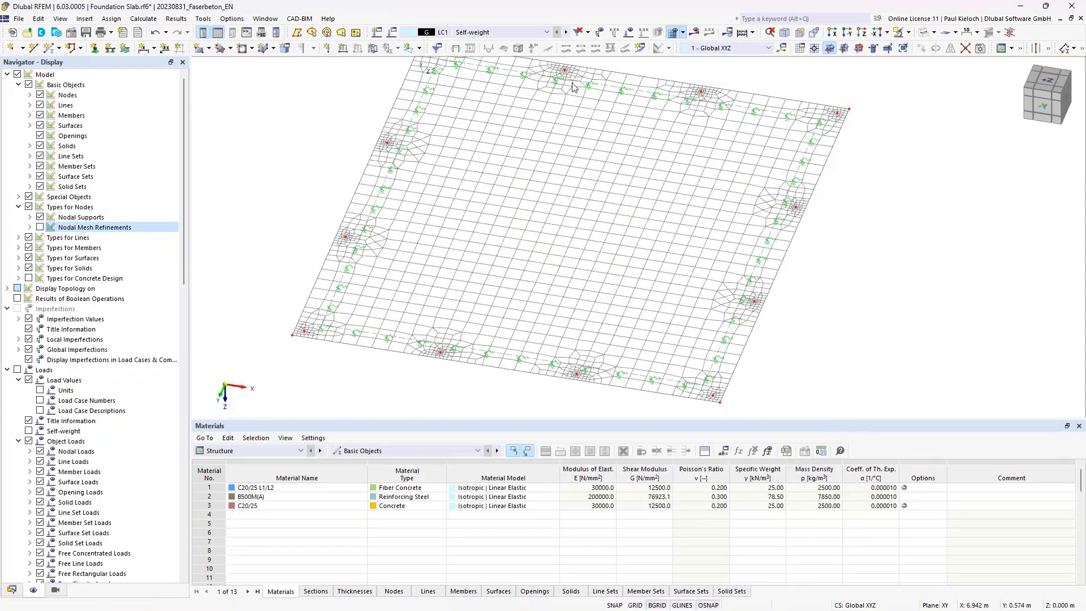
scroll(744, 282, "down", 3)
mouse_move(743, 282)
middle_mouse_down("ctrl")
mouse_move(746, 293)
mouse_move(740, 267)
middle_mouse_up("ctrl")
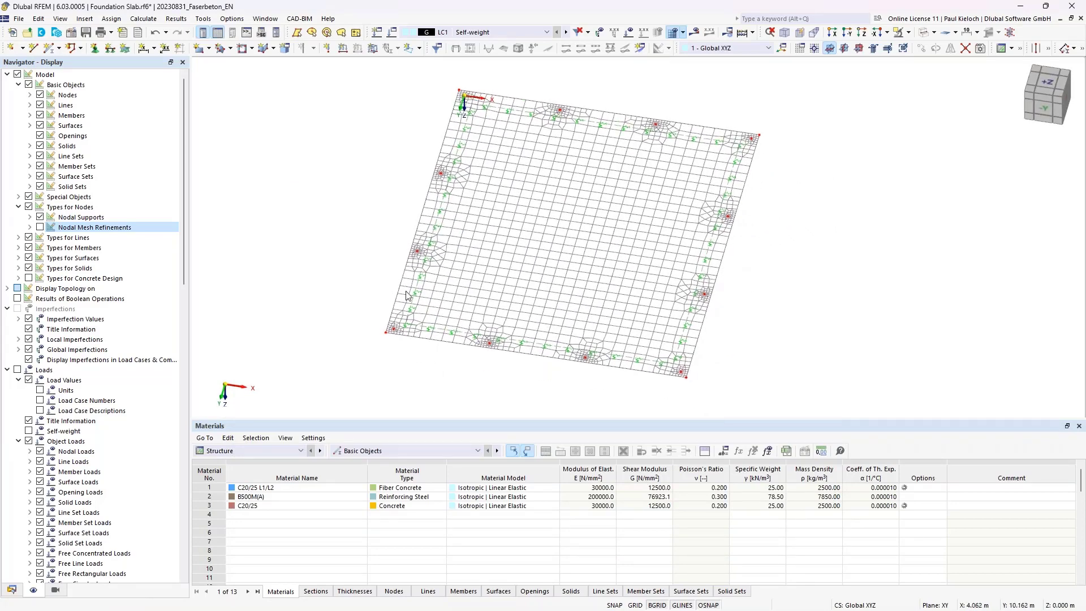
Start a new surface results adjustment among the special objects and assign it to surface 1
left_click(11, 590)
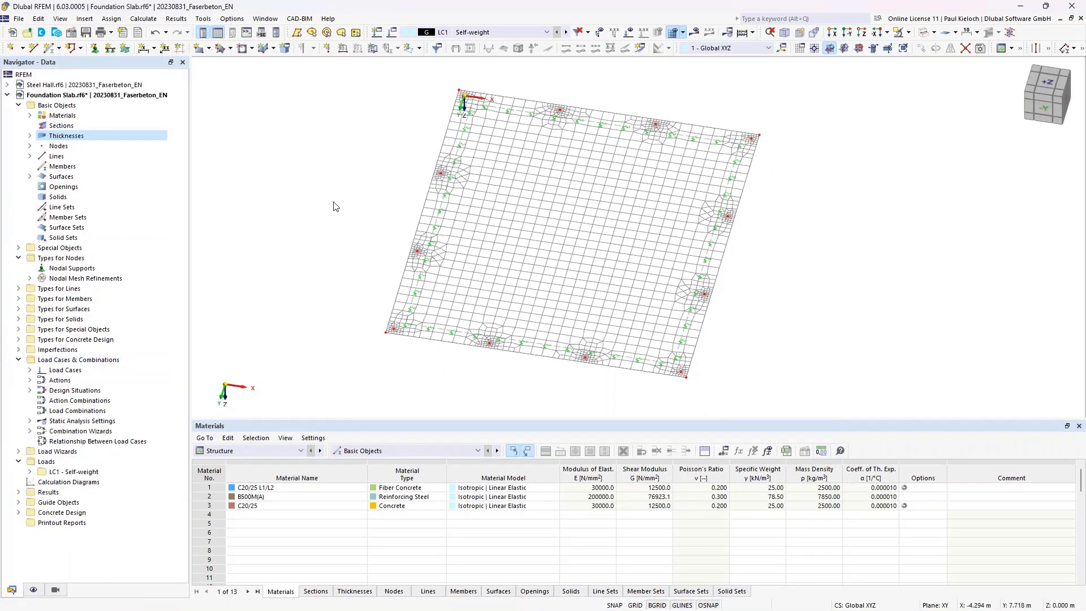
scroll(289, 214, "up", 2)
middle_click_drag(269, 211, 224, 194)
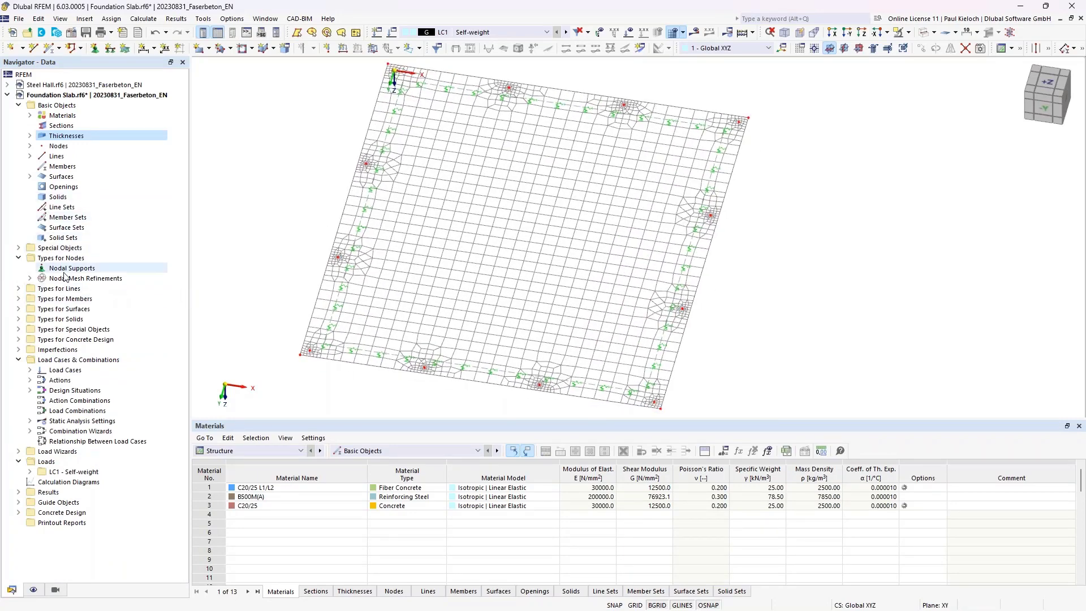
left_click(18, 250)
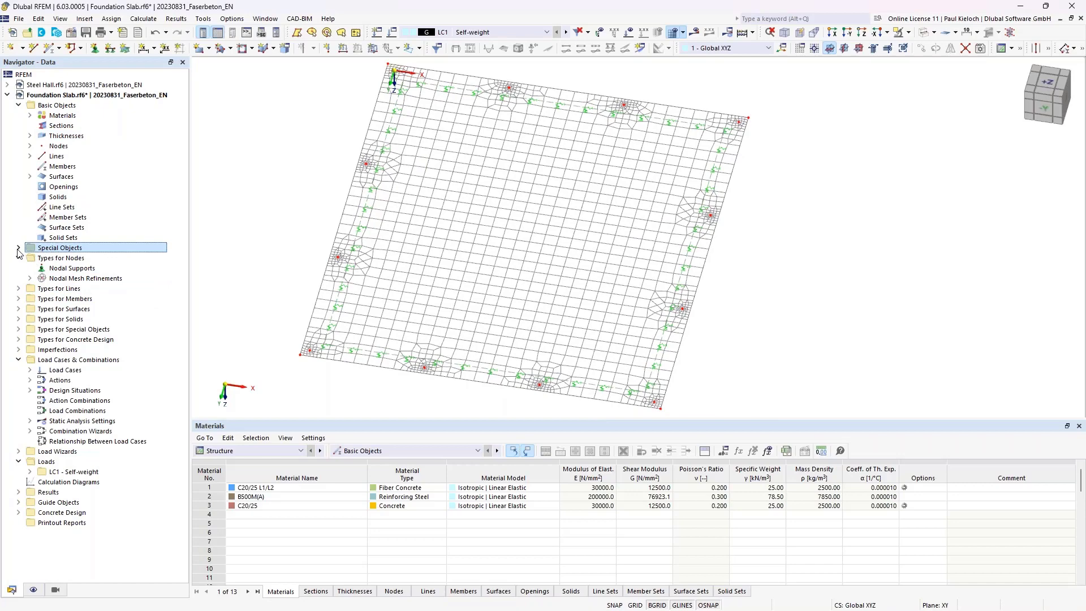
left_click(18, 249)
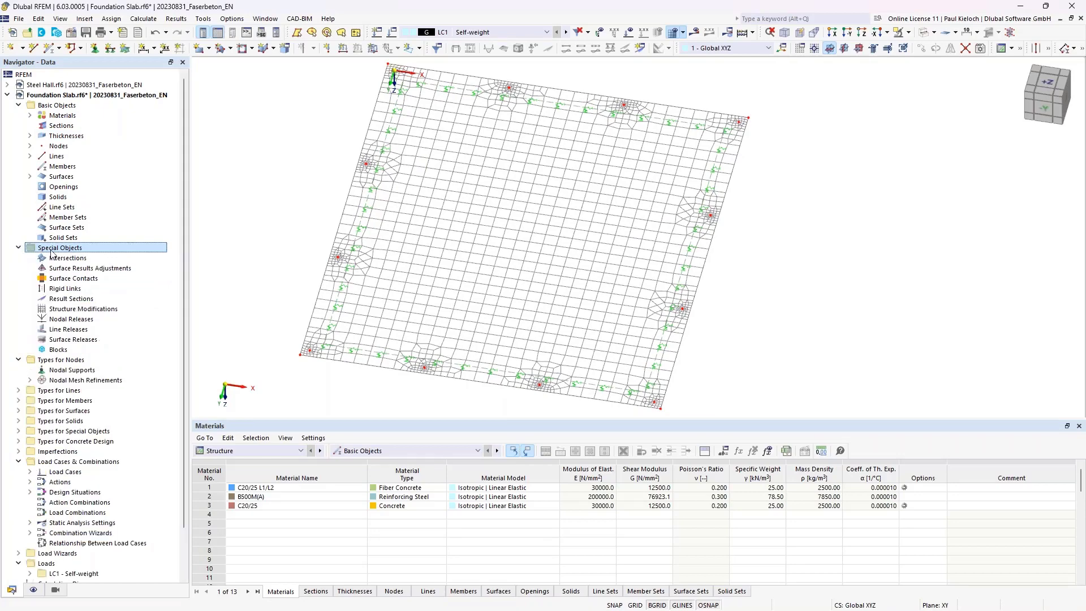
left_click(91, 269)
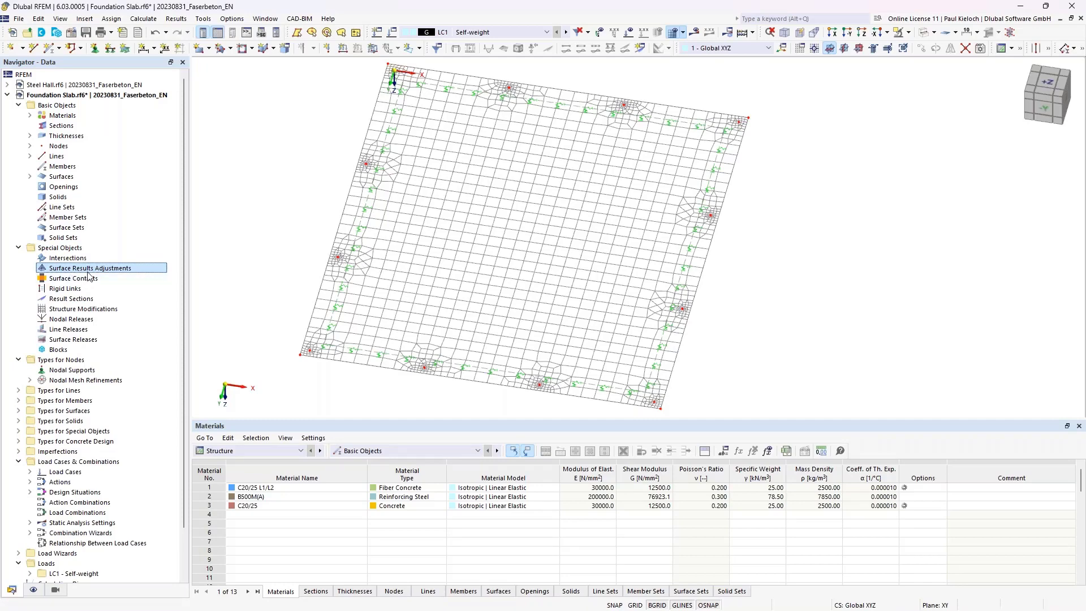
right_click(101, 269)
left_click(147, 276)
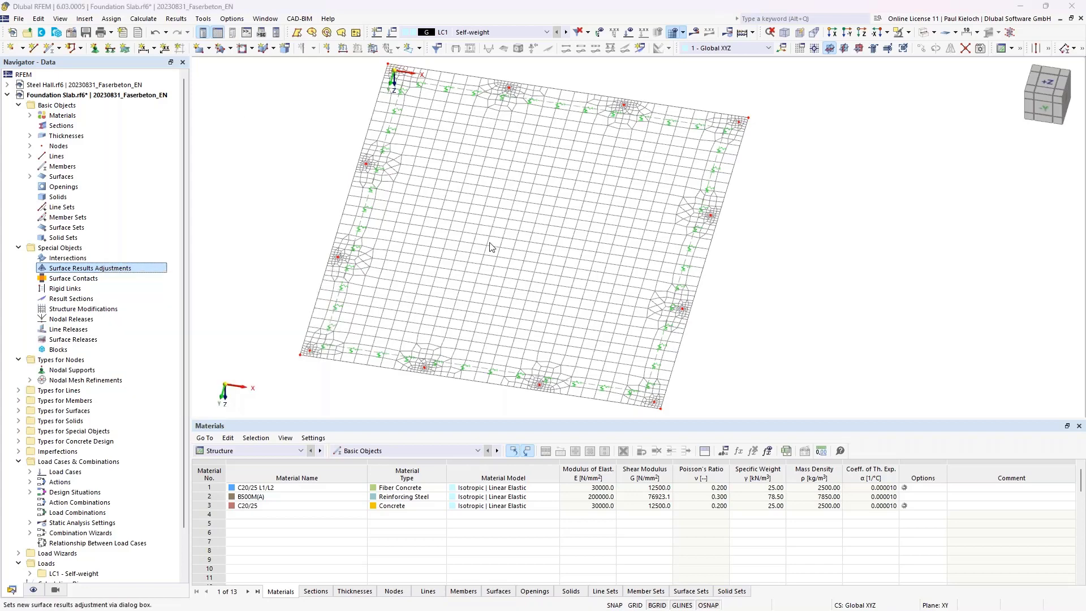
left_click(854, 146)
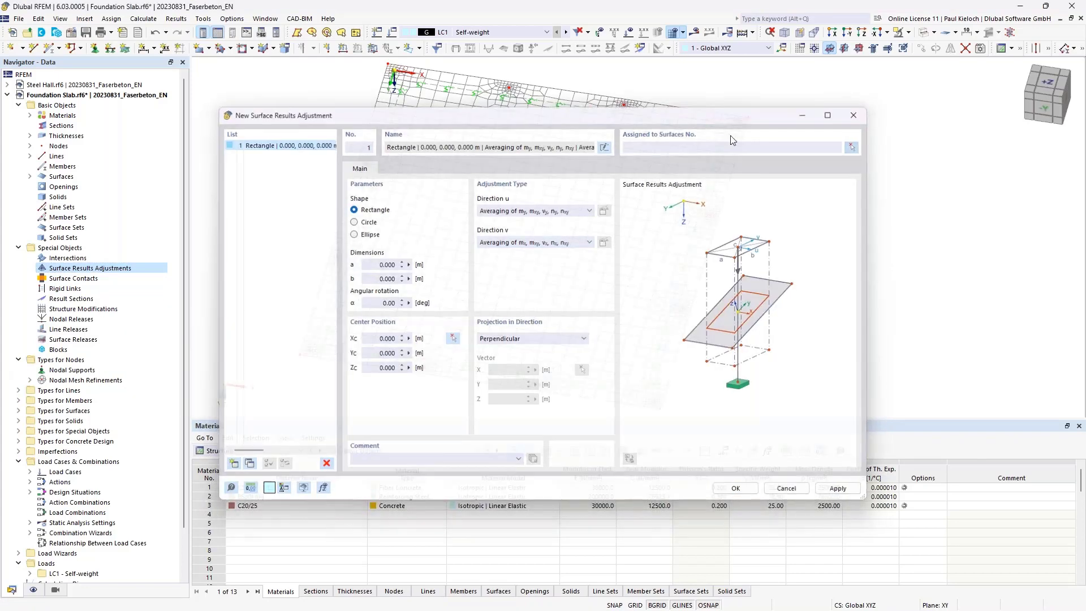
left_click(169, 178)
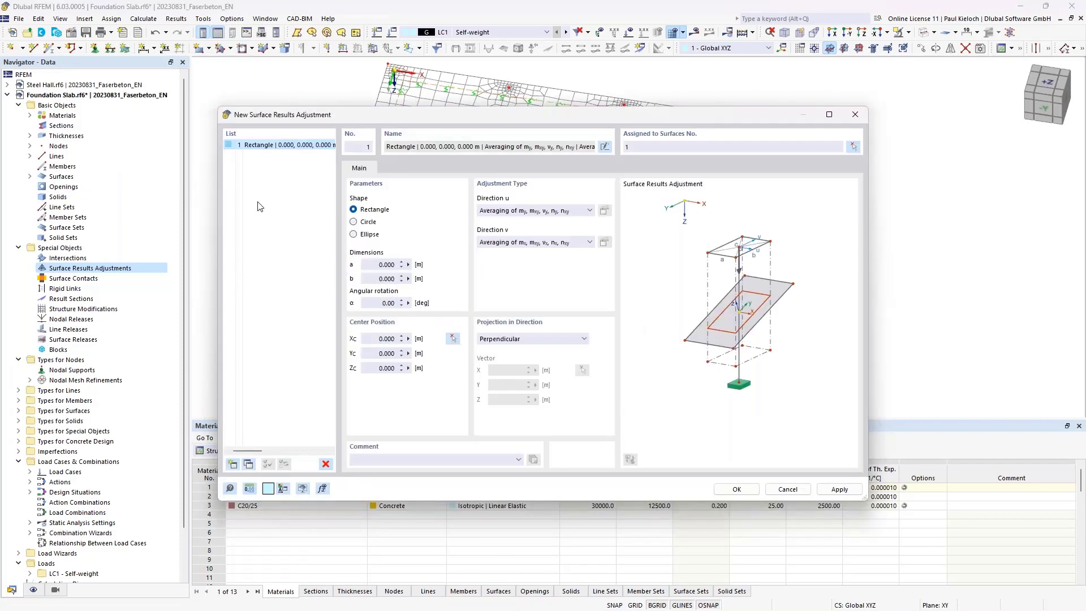
Define the adjustment rectangle as 0.5 m by 0.5 m, centre it on the slab's origin corner node, and confirm it
type("0.5")
key("Tab")
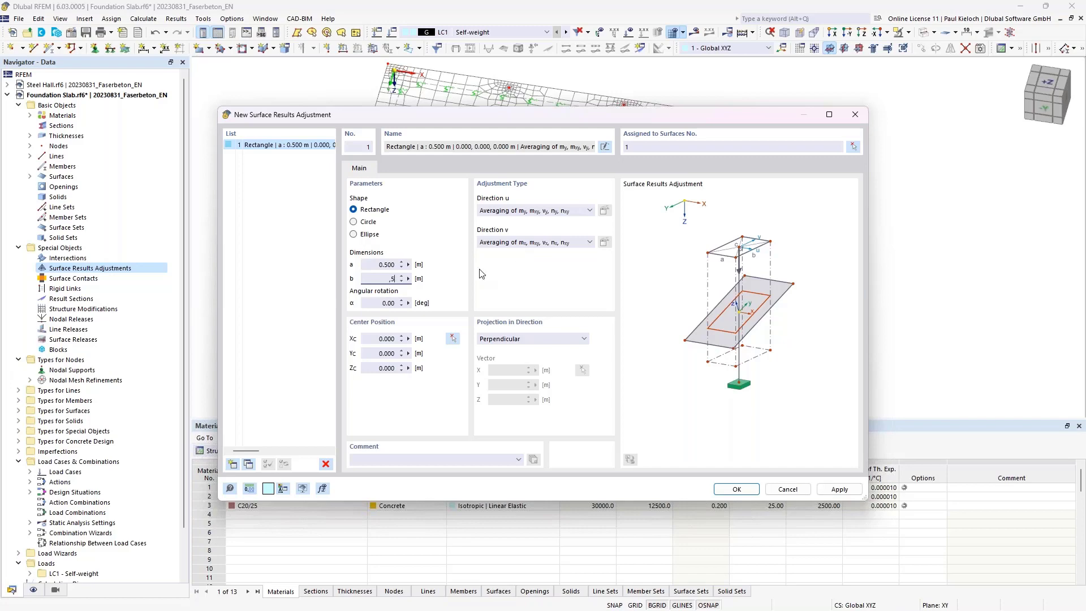
type(".5")
key("Tab")
left_click(453, 338)
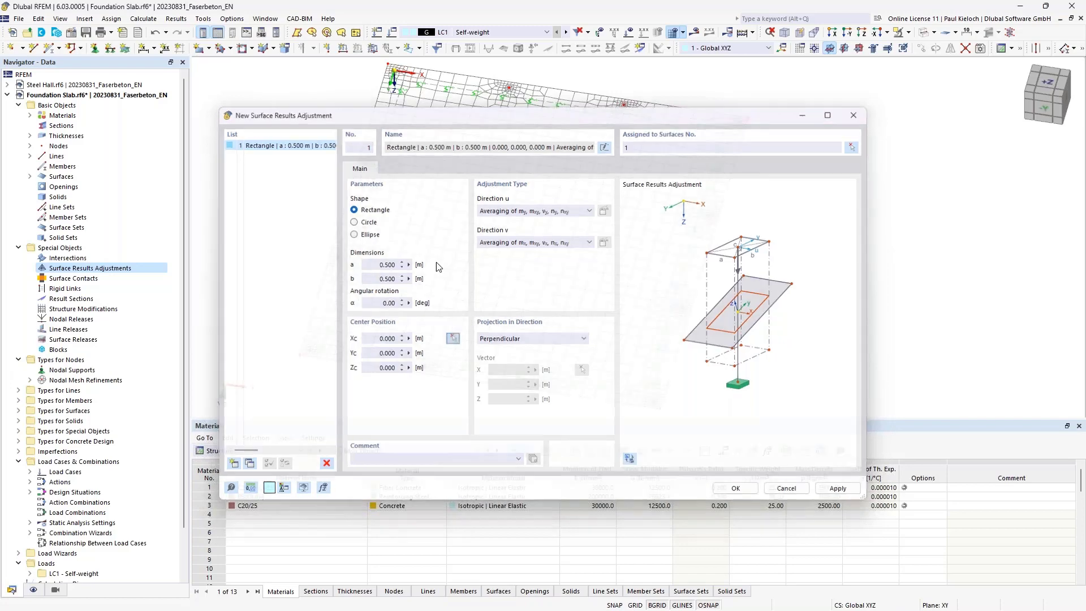
left_click(392, 71)
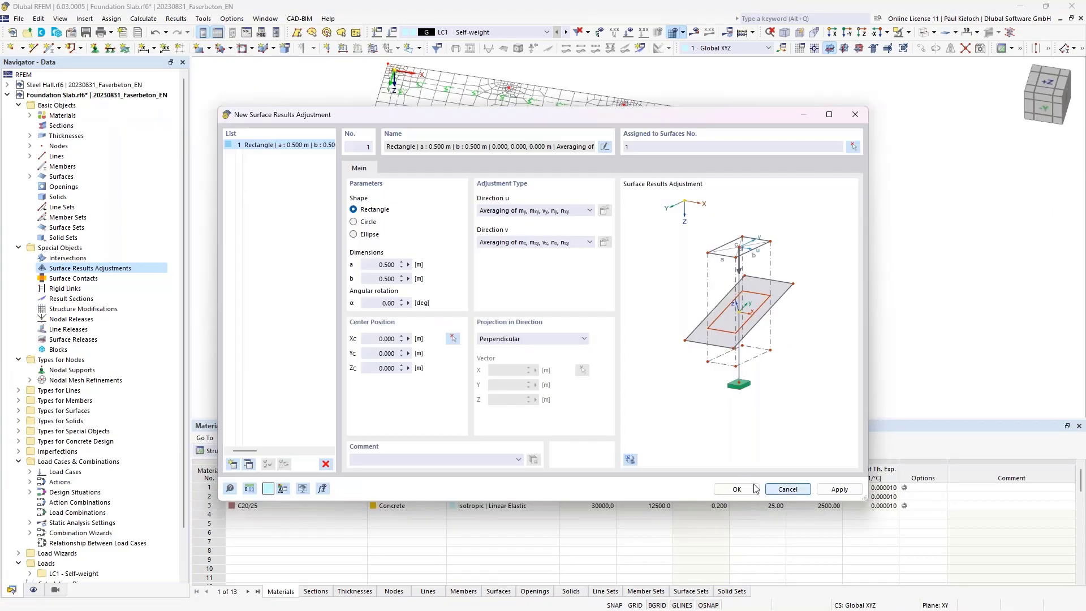
key("Return")
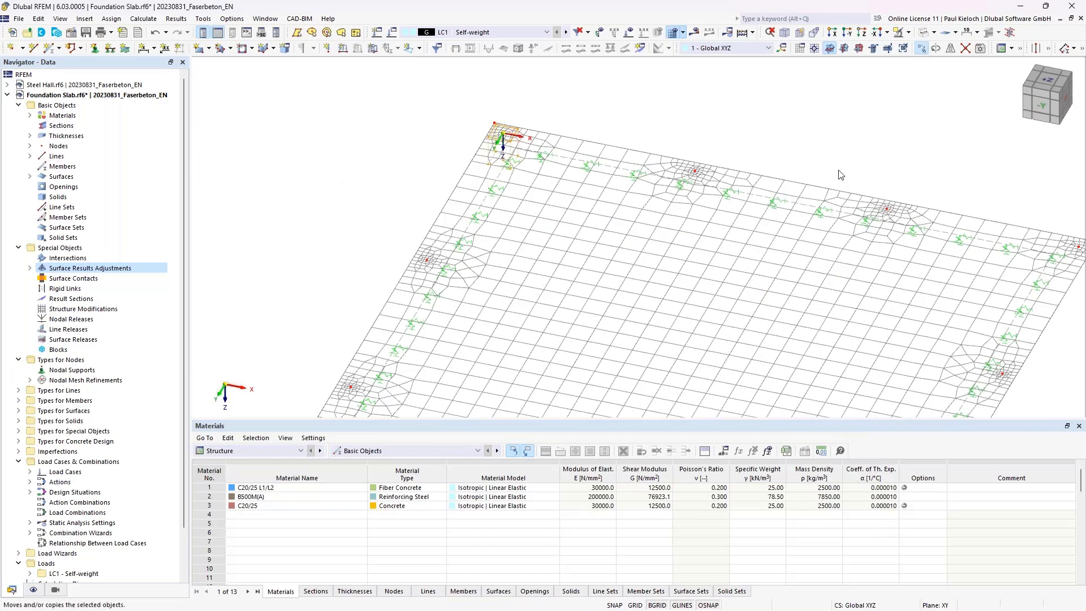
Copy the origin corner's surface results adjustment in three steps of 5 m in the Y direction
left_click(922, 49)
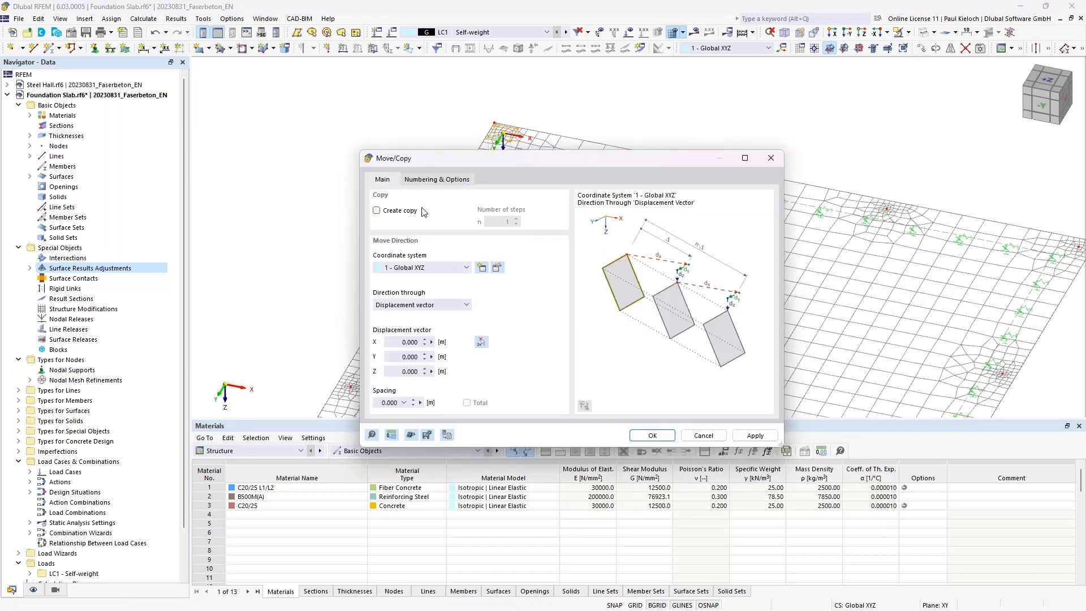
left_click(408, 213)
left_click(517, 219)
left_click(481, 342)
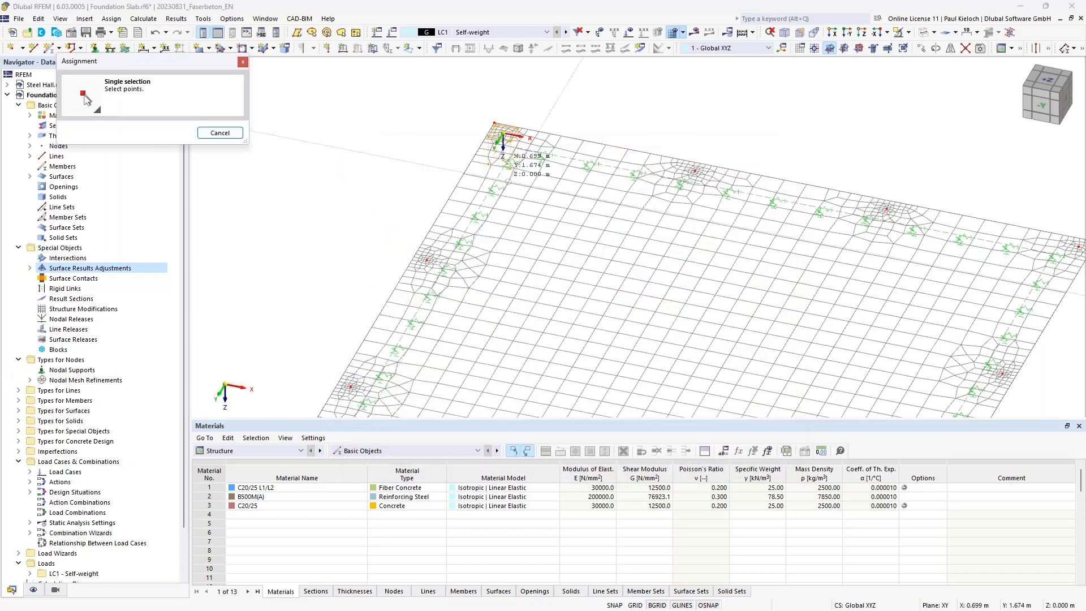
left_click(502, 135)
left_click(472, 272)
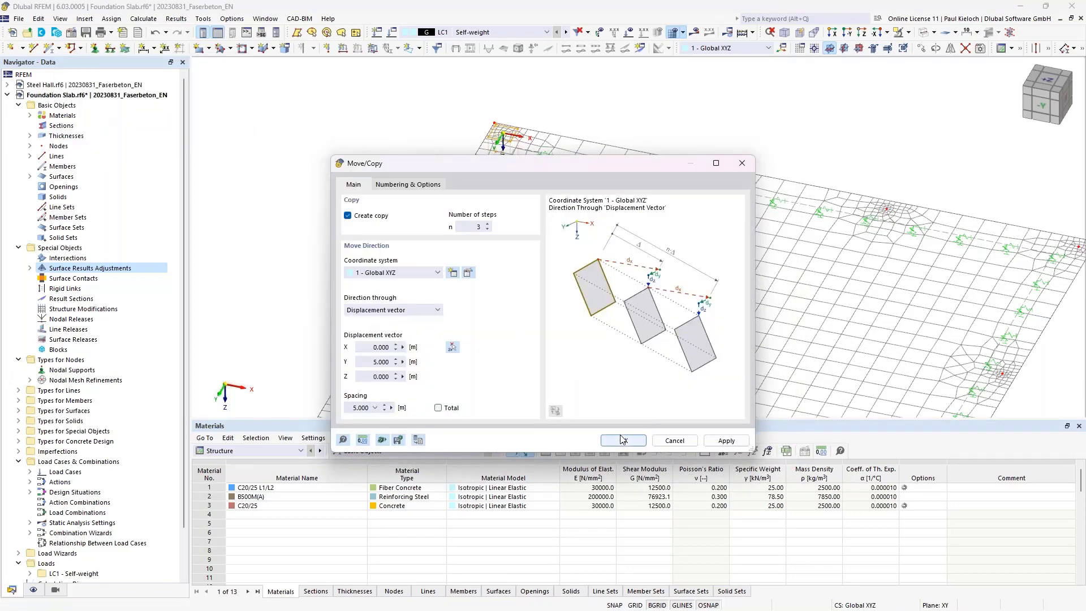
key("Return")
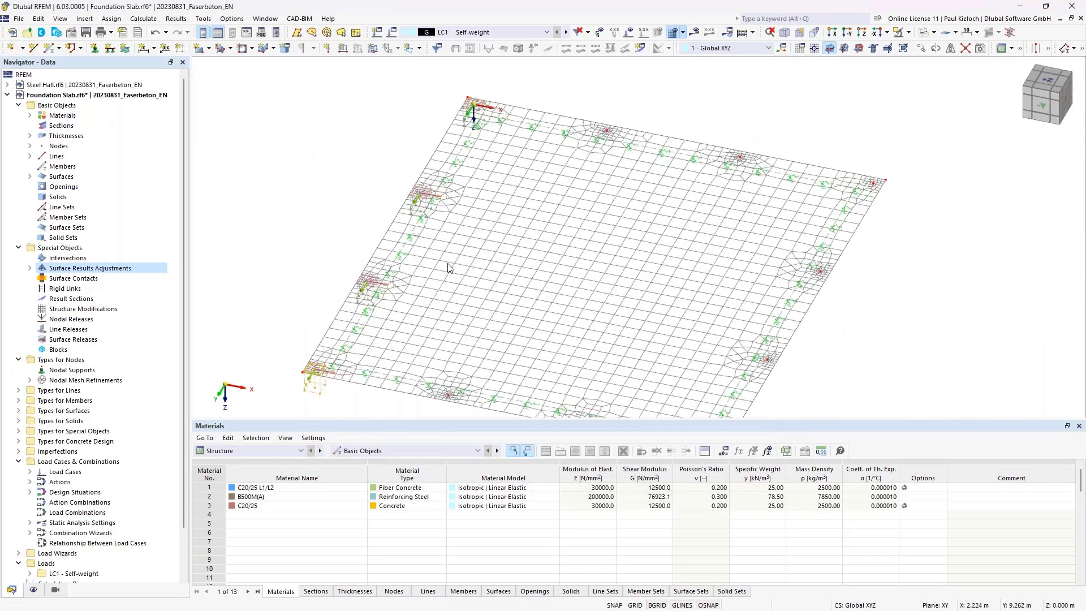
Copy the two corner adjustments of the X = 0 edge in three steps of 4.333 m in the X direction
scroll(463, 90, "up", 5)
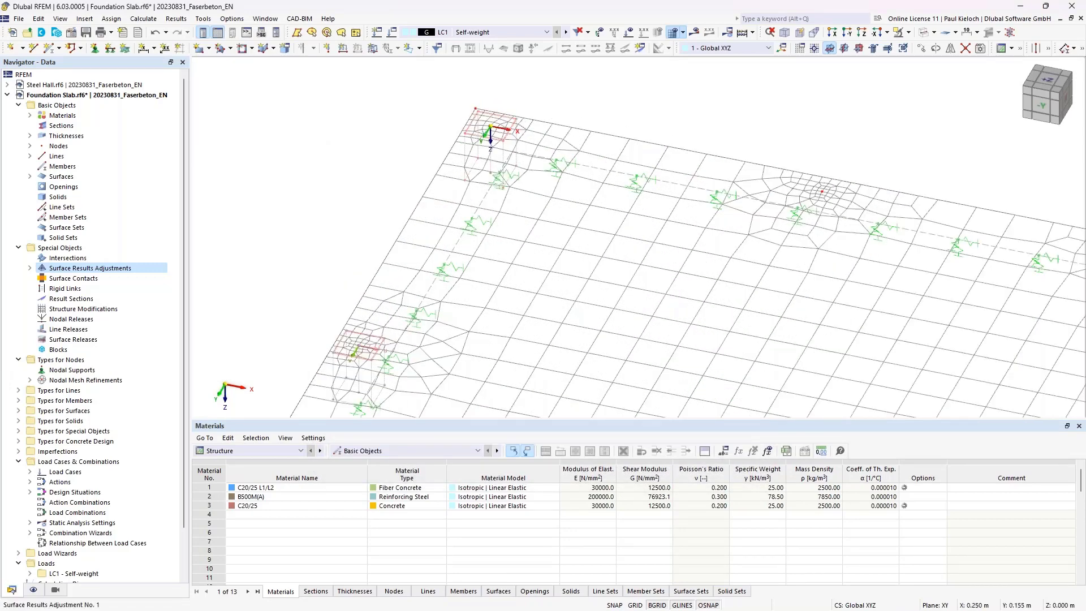
scroll(527, 70, "down", 5)
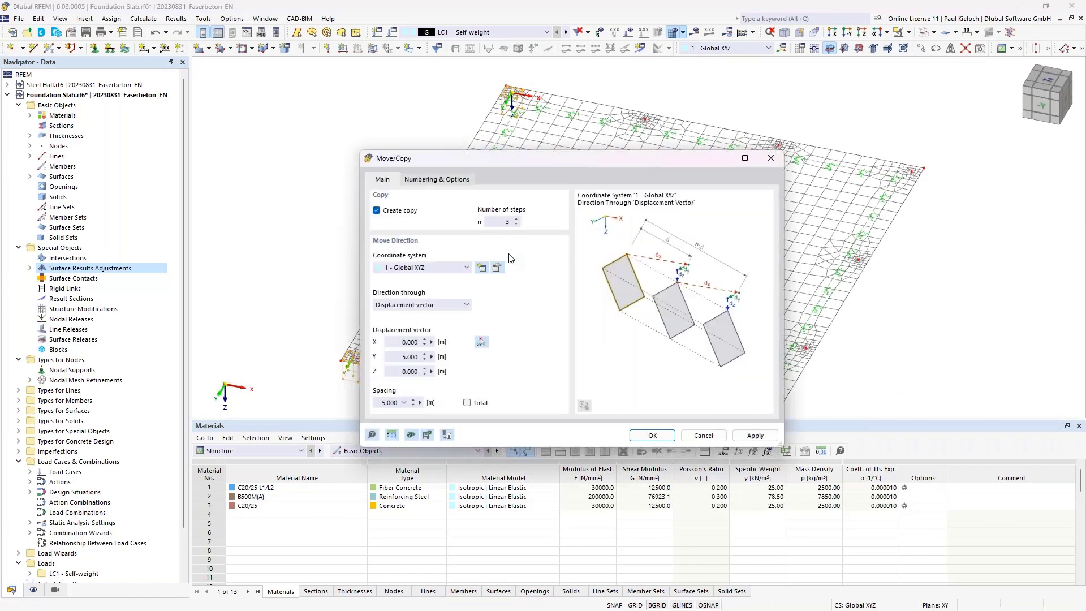
left_click(480, 343)
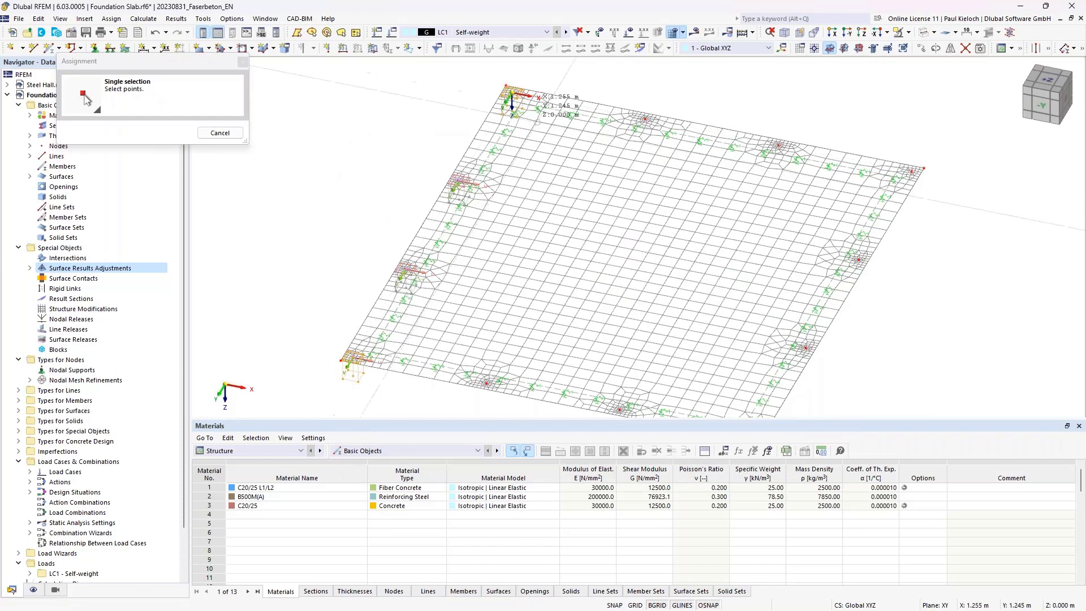
left_click(658, 138)
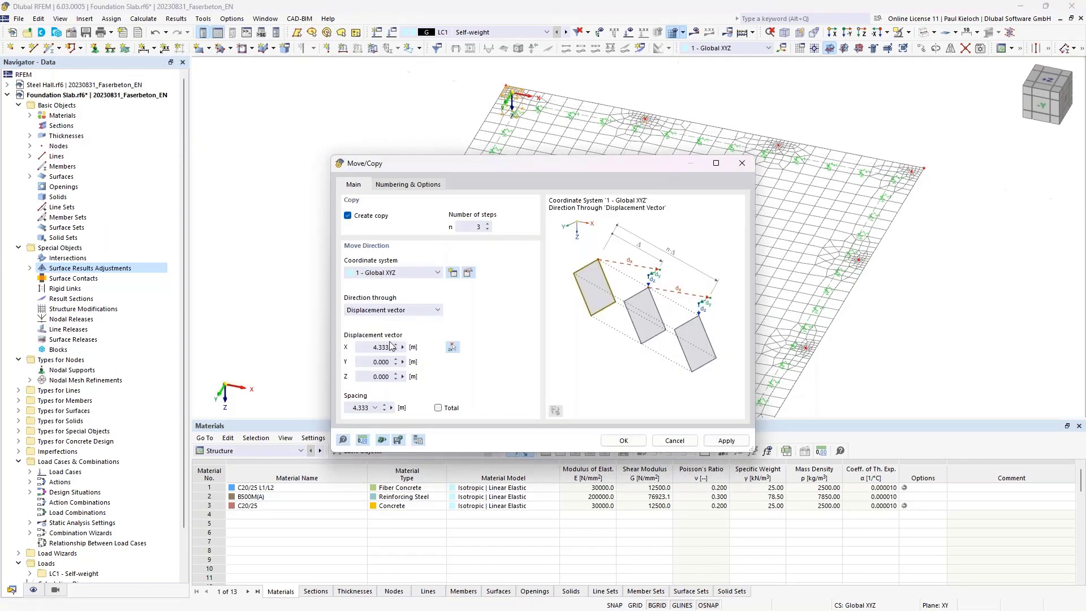
left_click(622, 440)
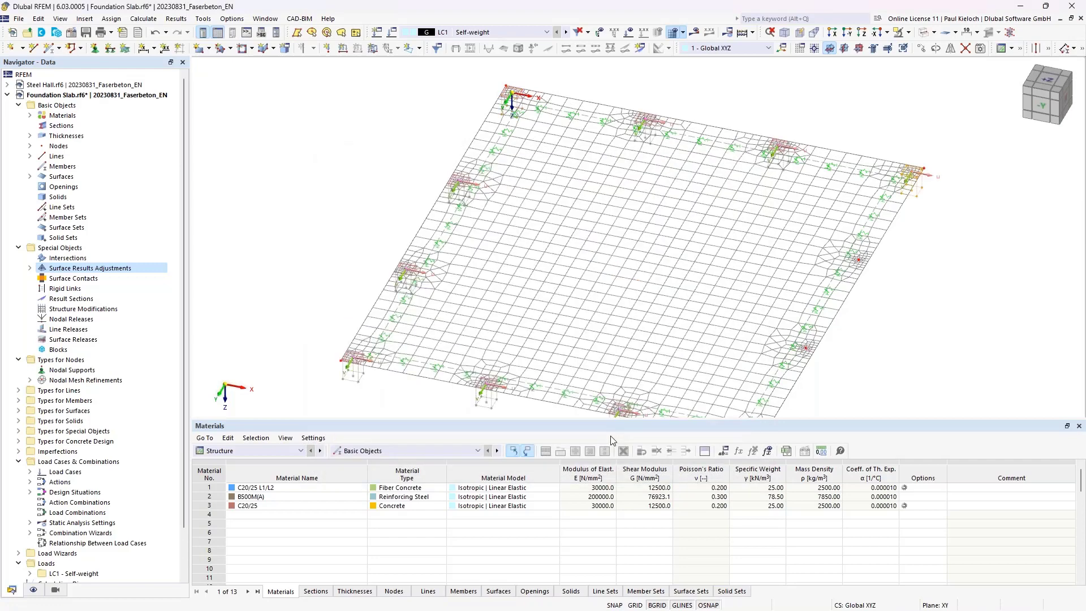
Copy the two intermediate adjustments of the X = 0 edge once by 13 m in X to the opposite edge
scroll(471, 197, "up", 3)
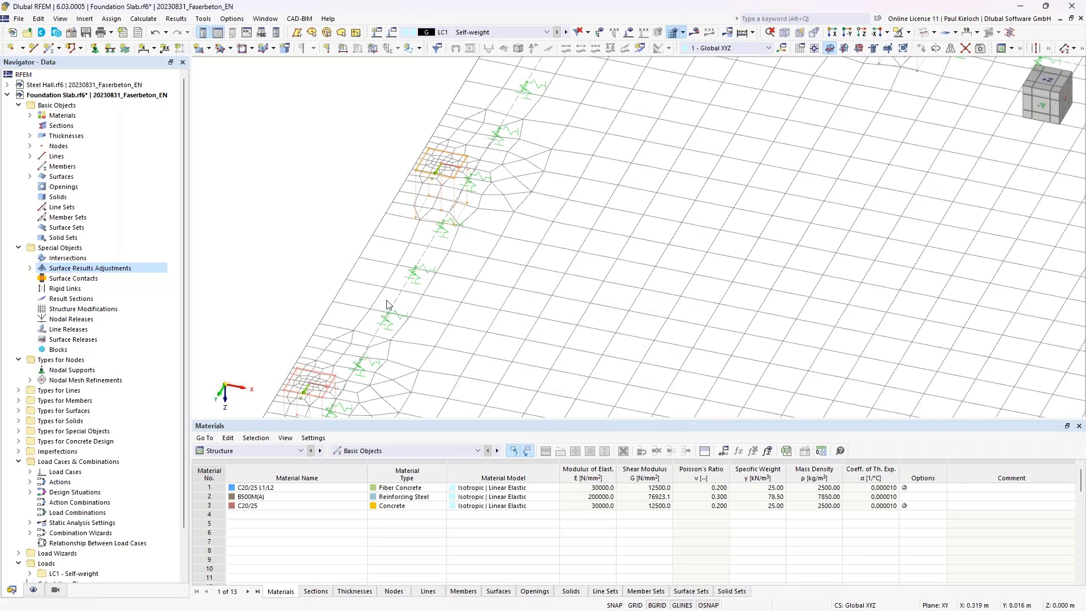
scroll(382, 310, "down", 4)
left_click(921, 48)
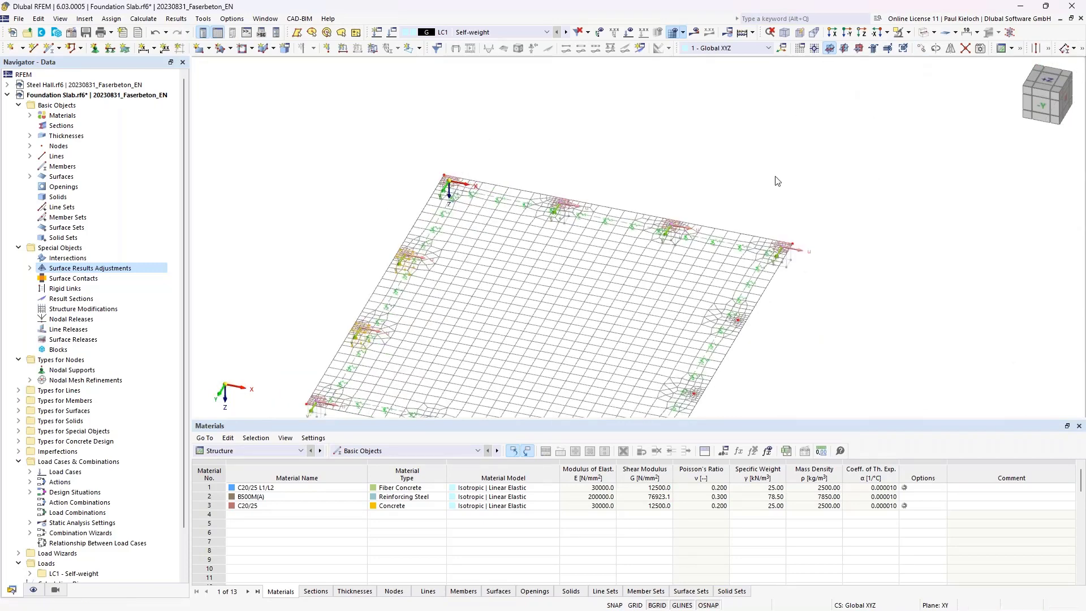
left_click(516, 225)
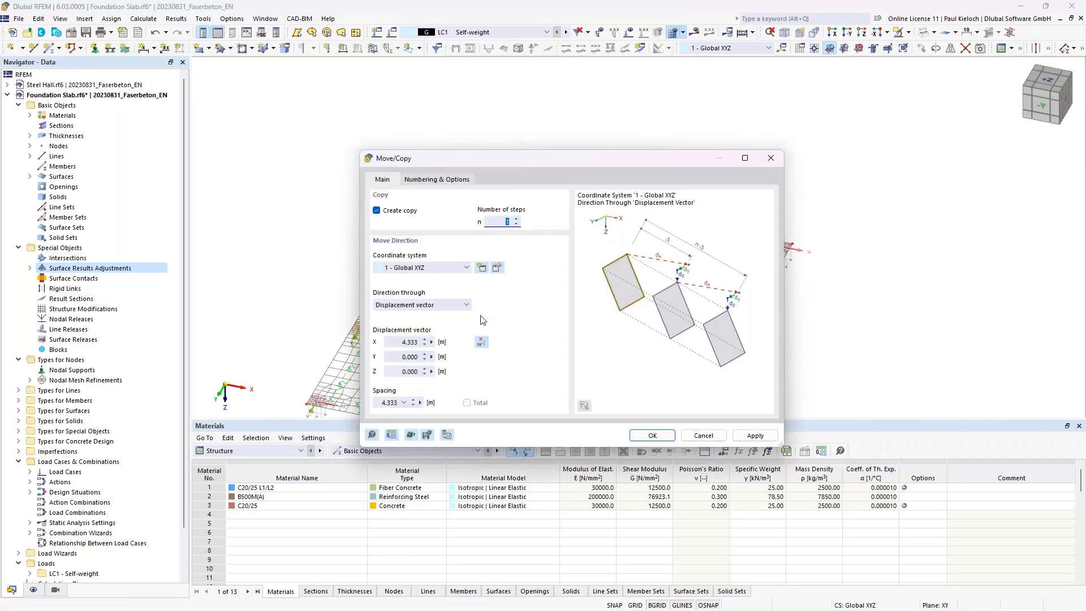
left_click(480, 342)
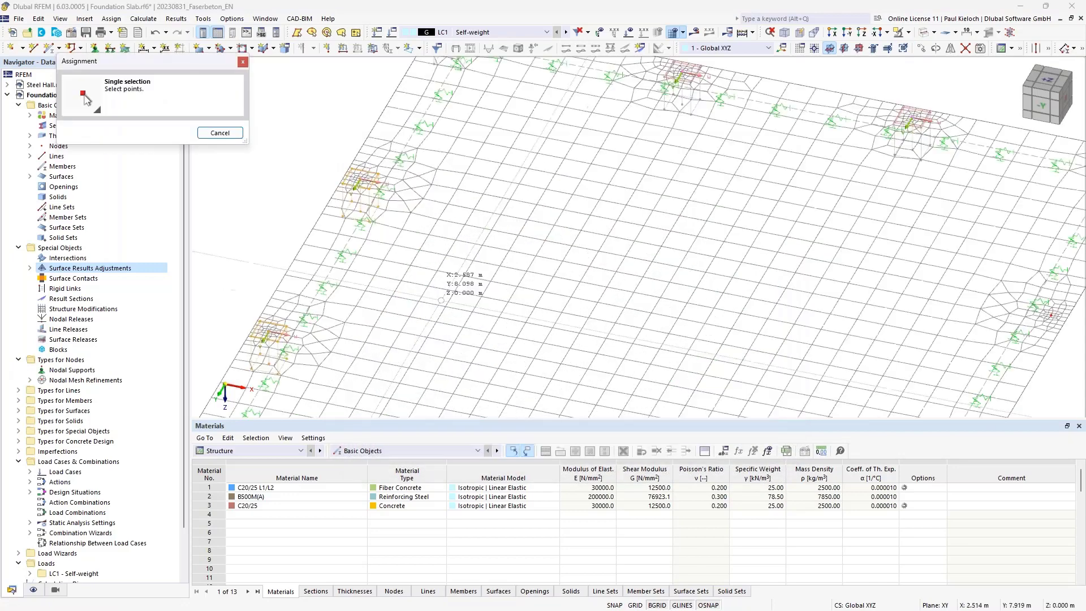
left_click(358, 180)
scroll(389, 199, "down", 3)
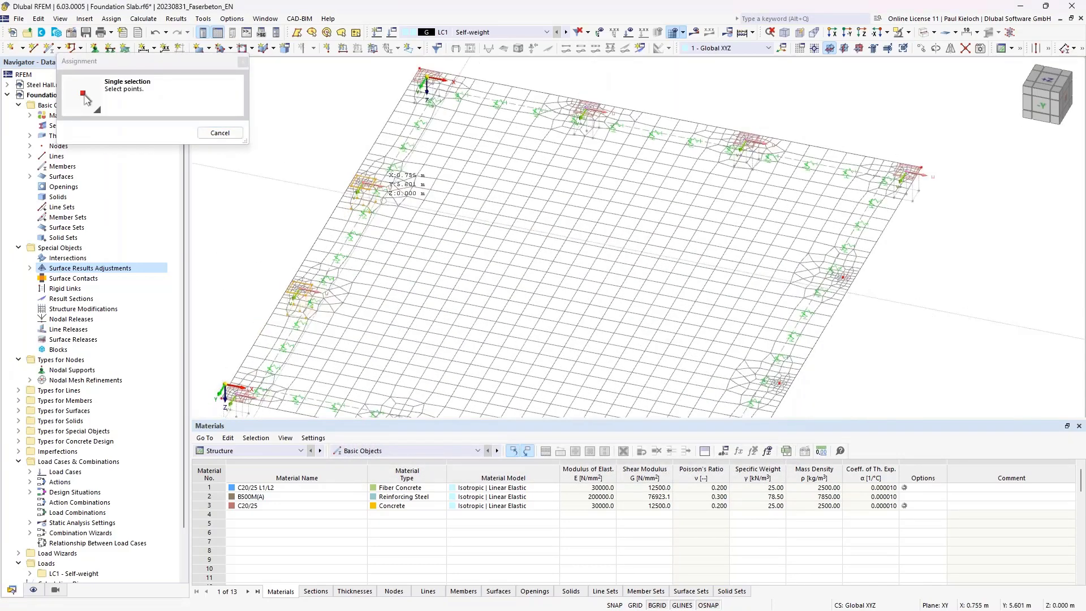
scroll(730, 257, "up", 3)
left_click(710, 253)
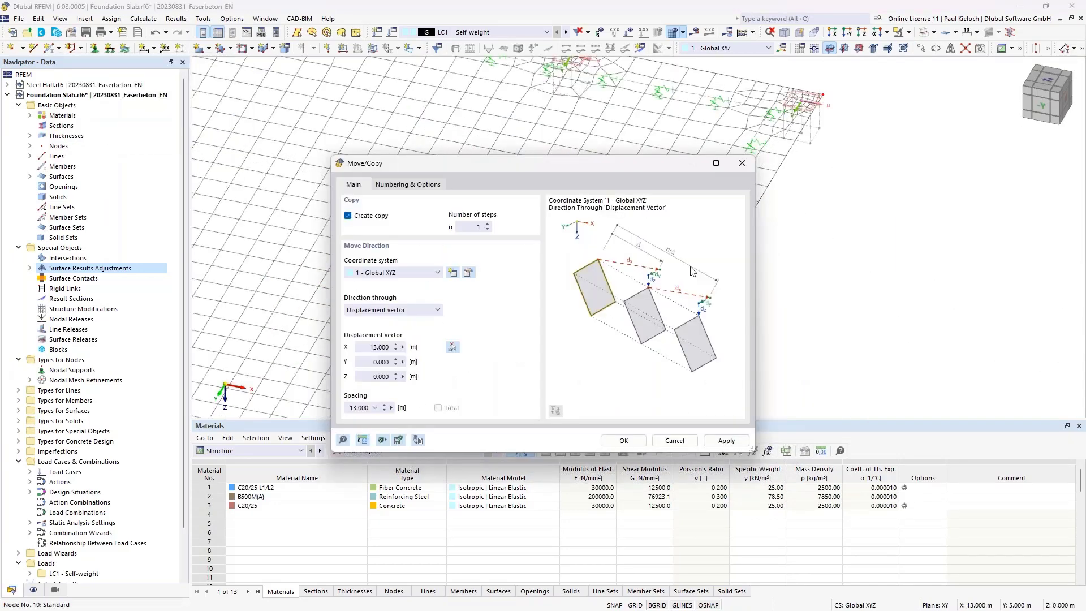
left_click(623, 440)
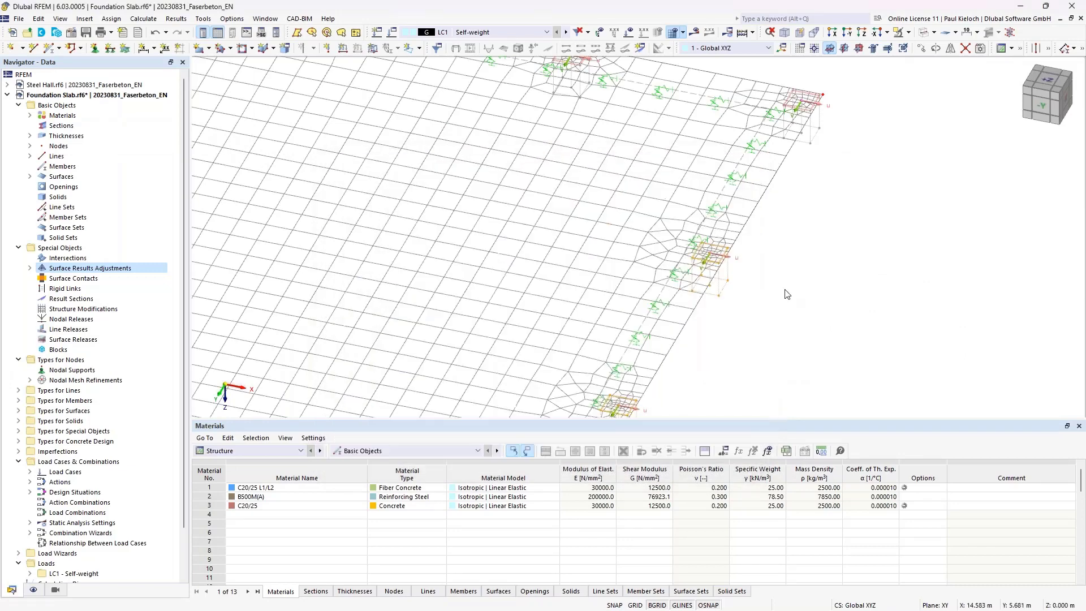
Check the list of surface results adjustments against the column positions on the slab
scroll(780, 281, "down", 3)
middle_click_drag(823, 332, 775, 266)
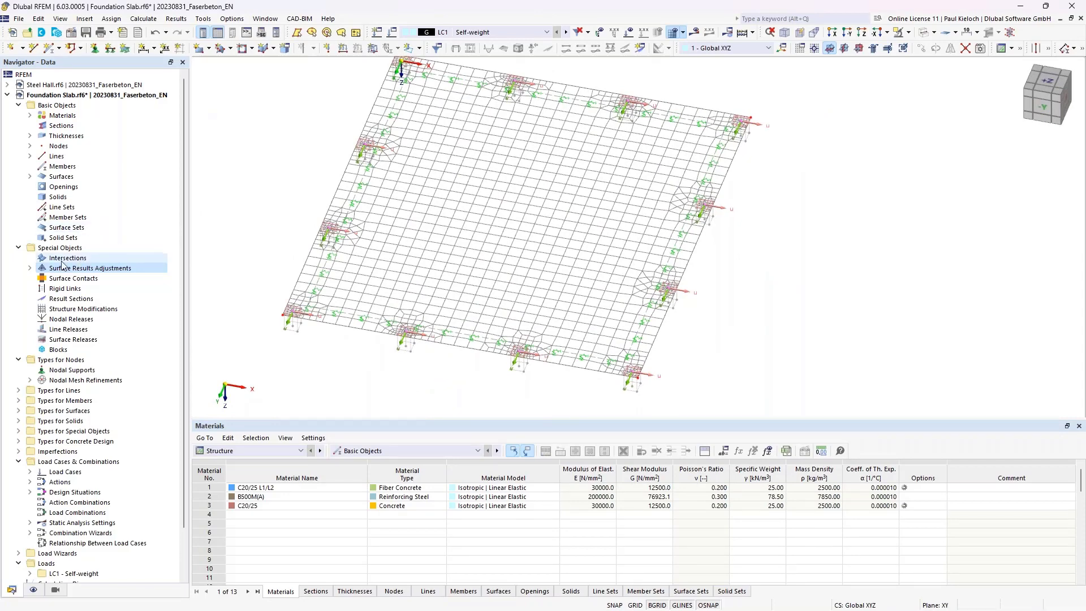
left_click(30, 268)
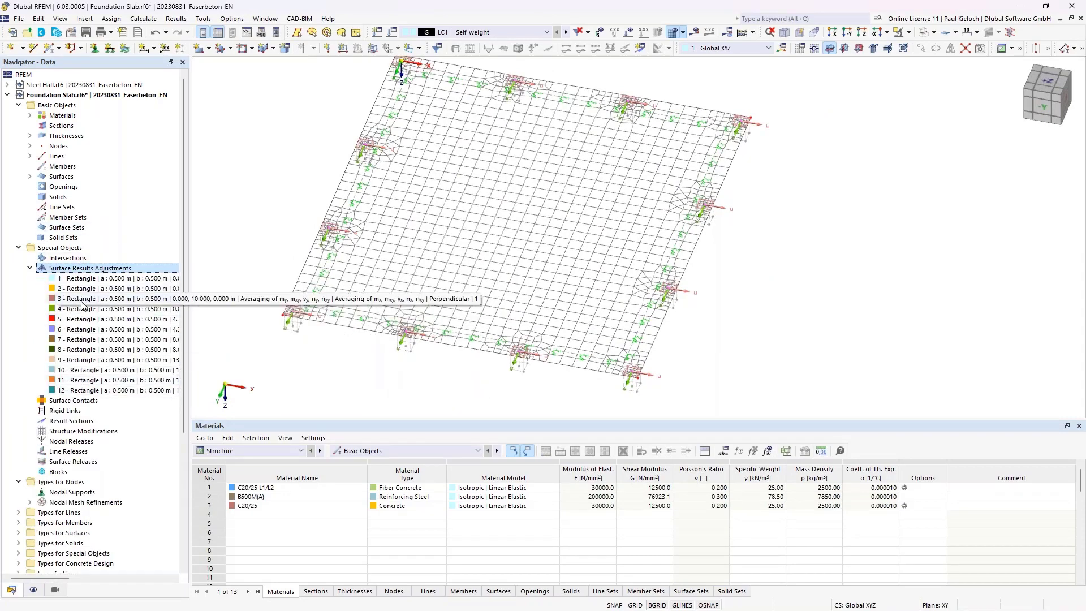
left_click(30, 268)
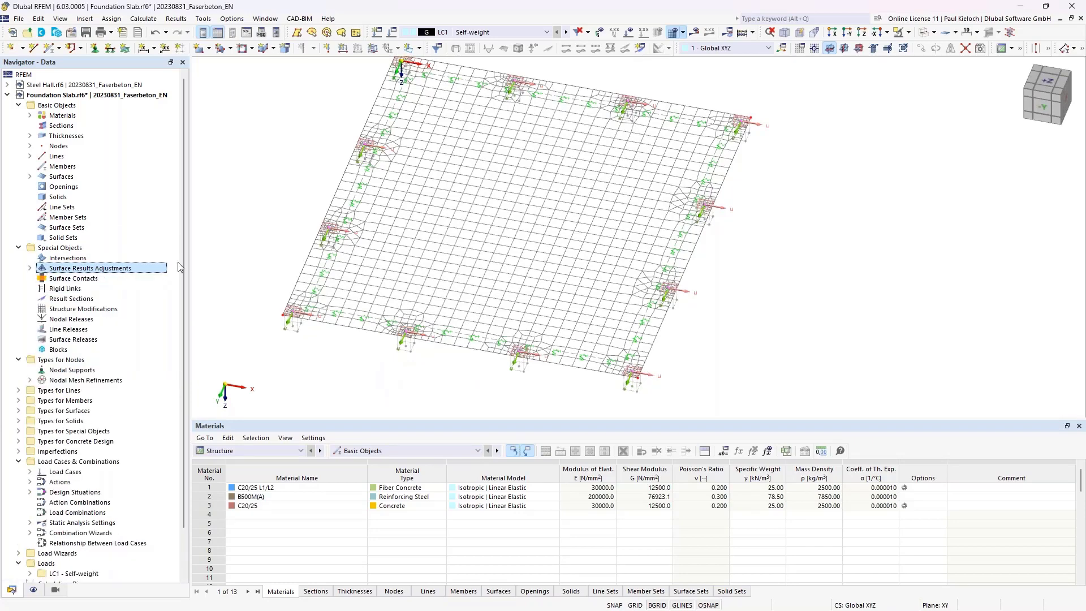
Hide the FE mesh and the surface results adjustments on the slab, and save the model
left_click(33, 590)
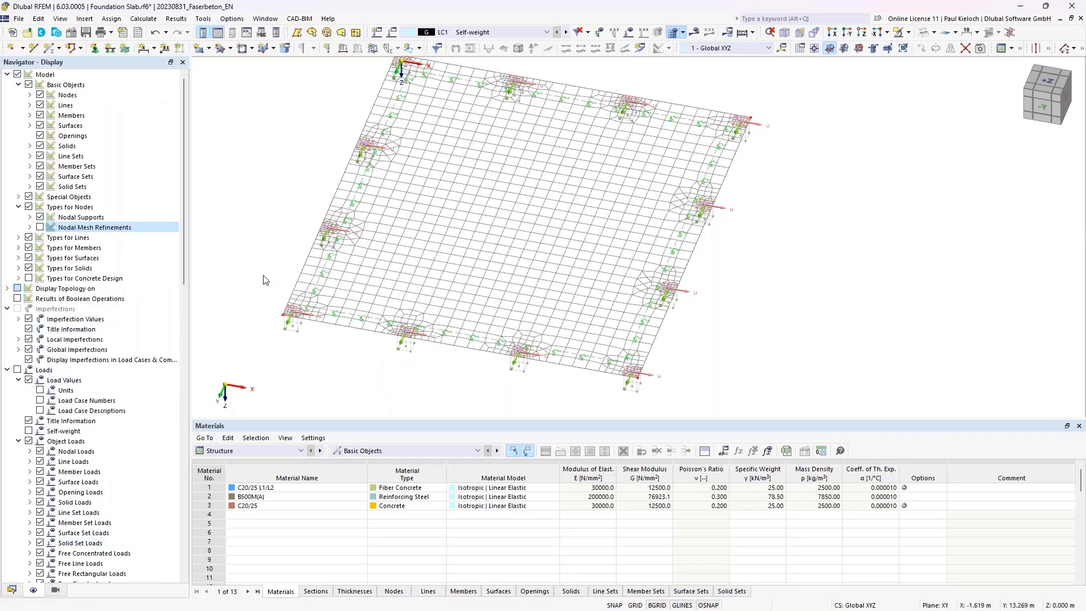
left_click(672, 35)
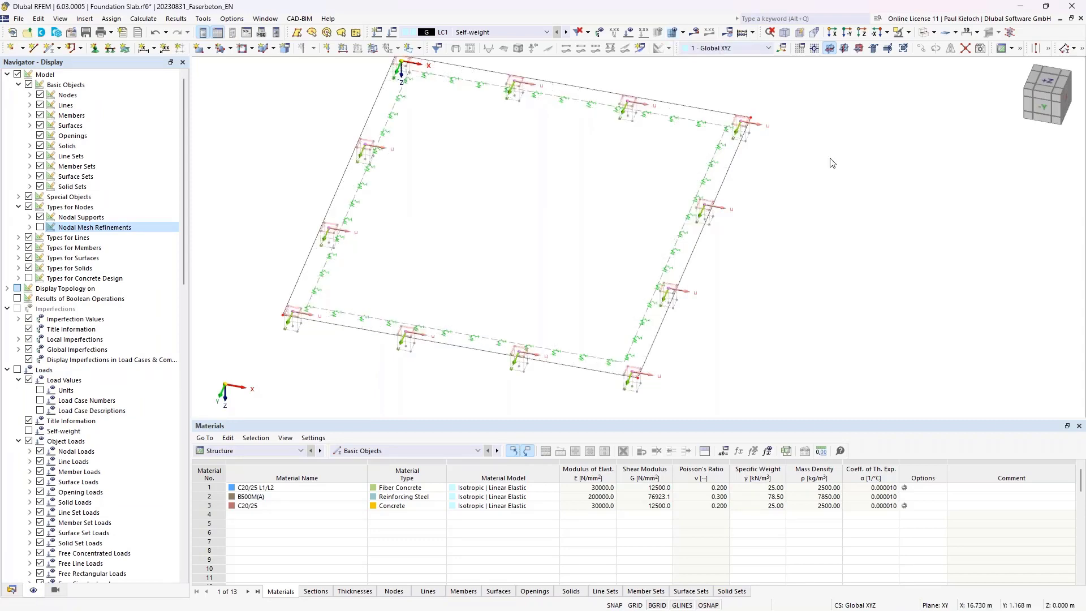
middle_click_drag(866, 172, 889, 142)
scroll(159, 378, "down", 9)
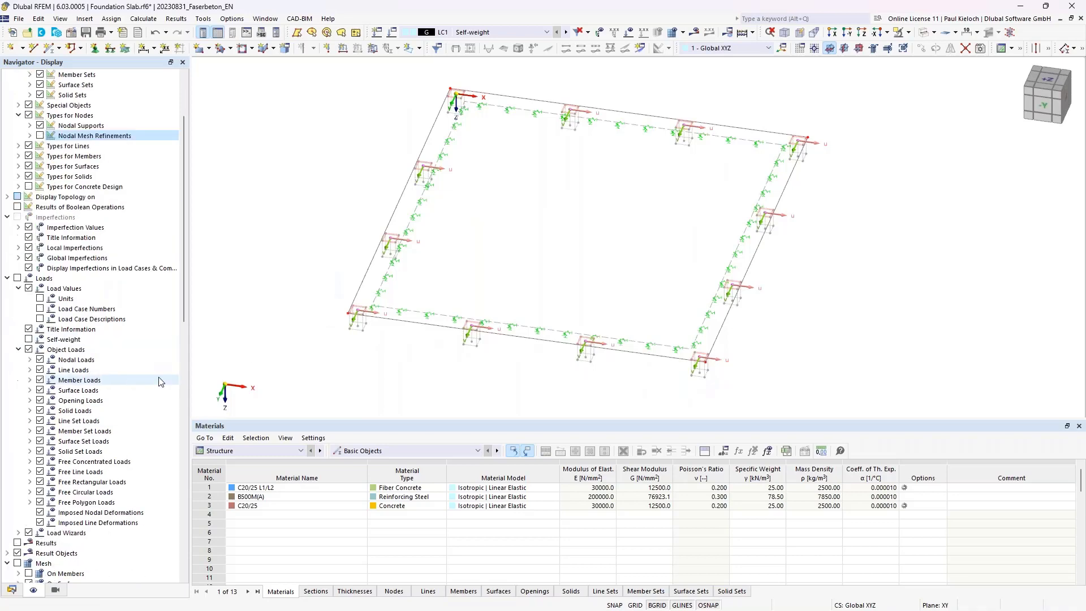
scroll(159, 378, "down", 2)
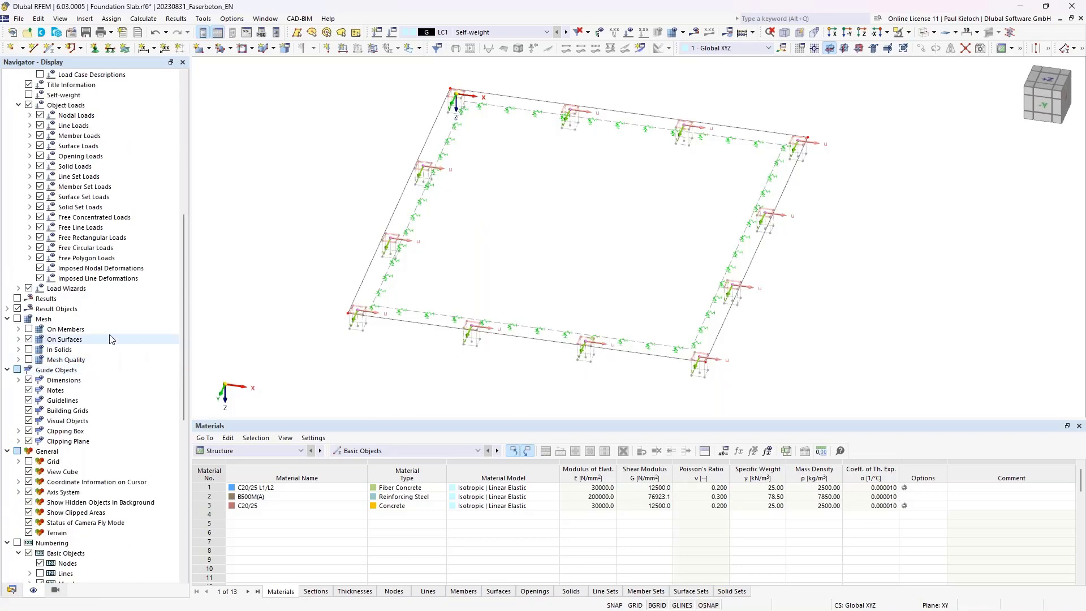
left_click(8, 309)
left_click(51, 319)
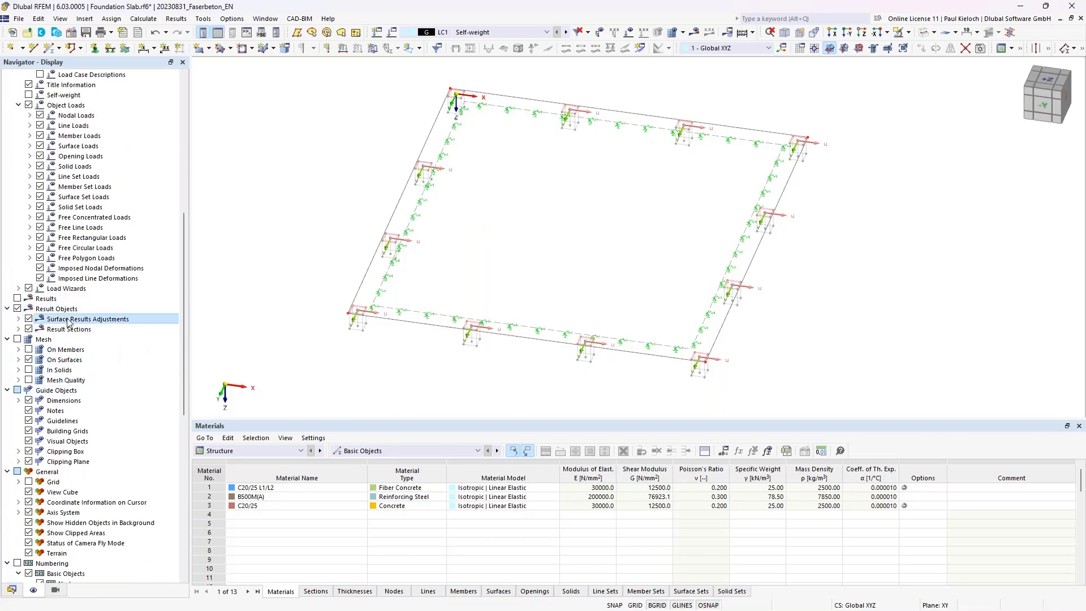
left_click(29, 319)
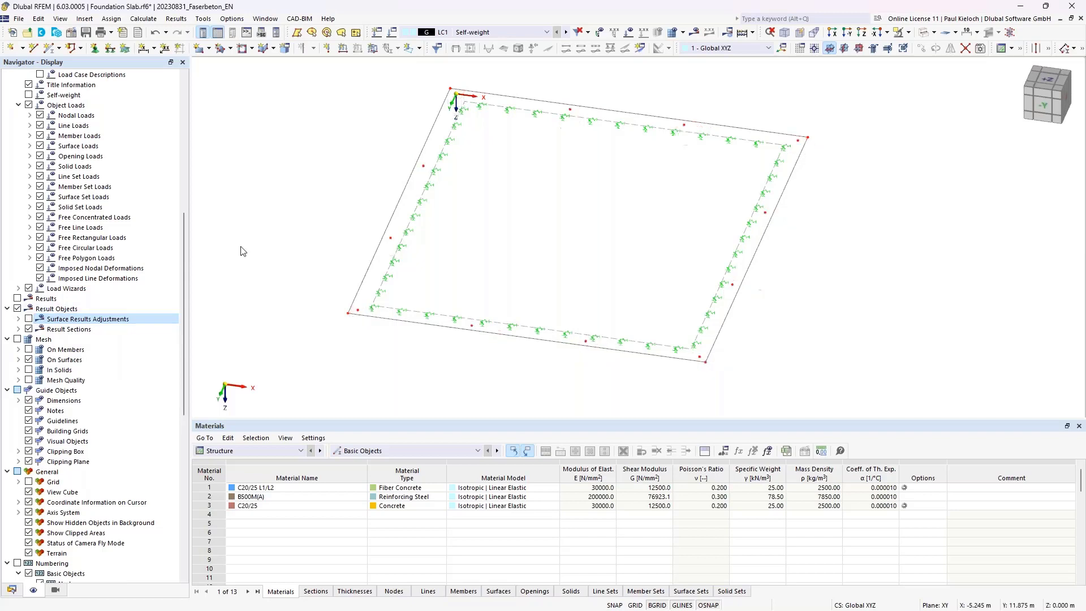
middle_click_drag(882, 220, 887, 210)
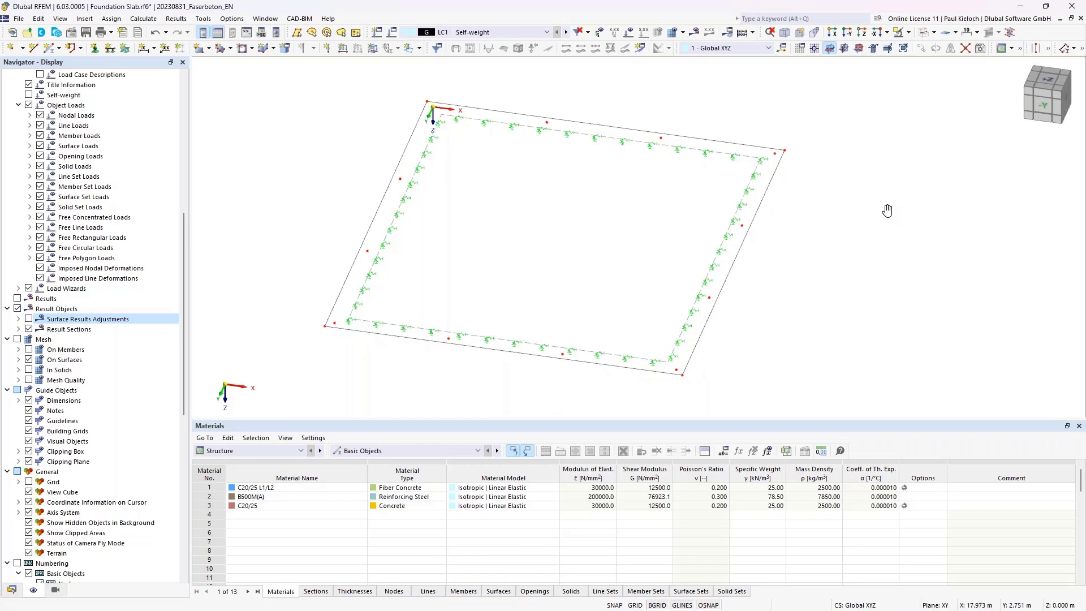
key("ctrl+s")
Create load case LC2 named Snow with the action category Snow/Ice loads - H <= 1000 m
left_click(508, 34)
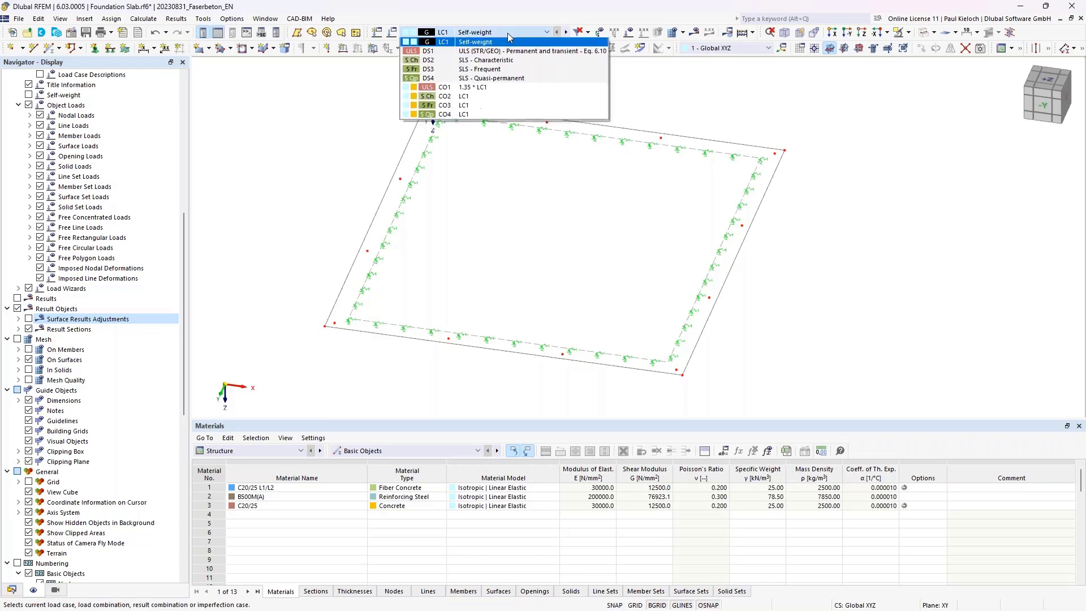
left_click(512, 41)
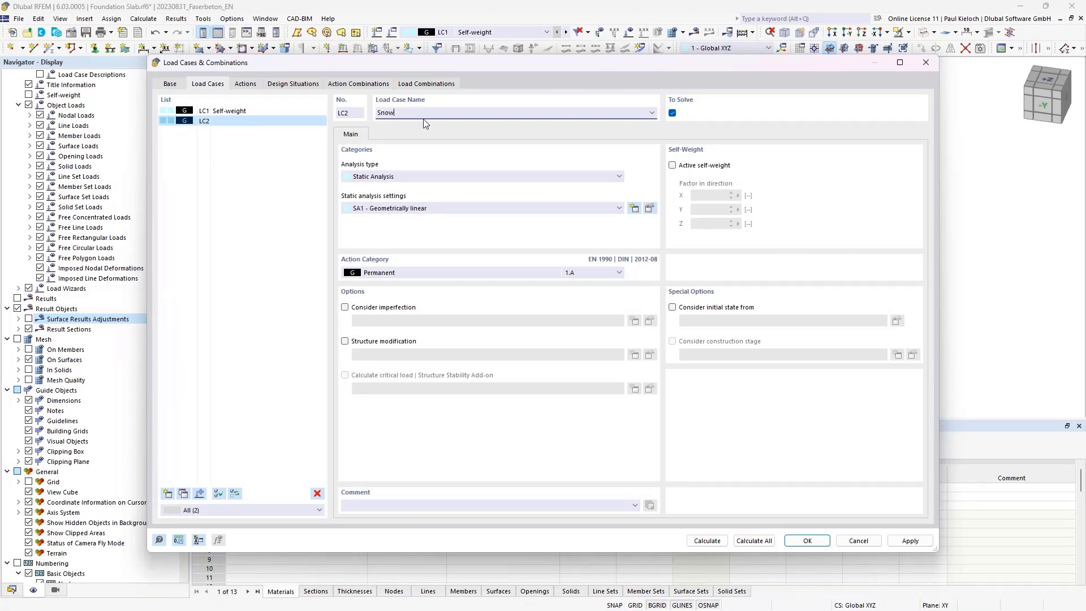
left_click(501, 272)
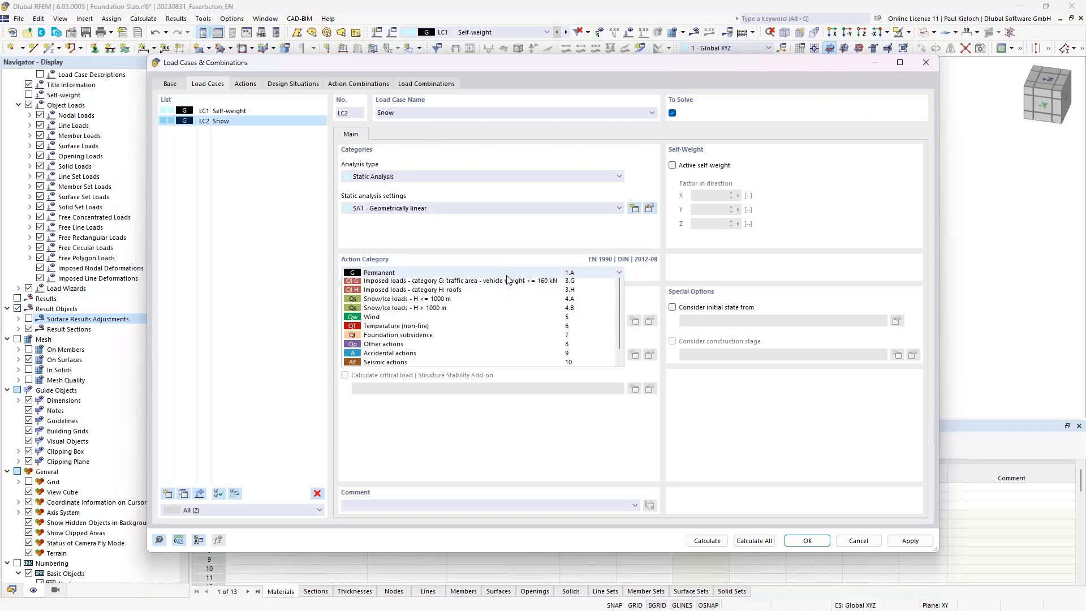
left_click(452, 391)
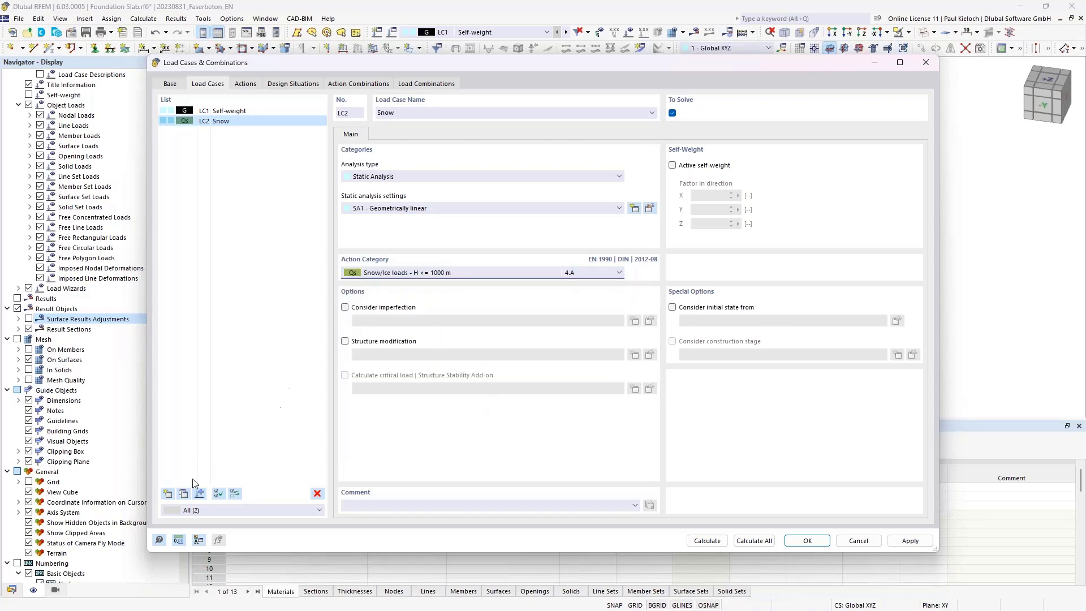
Add load case LC3 named Wind +X with the action category Wind
left_click(167, 494)
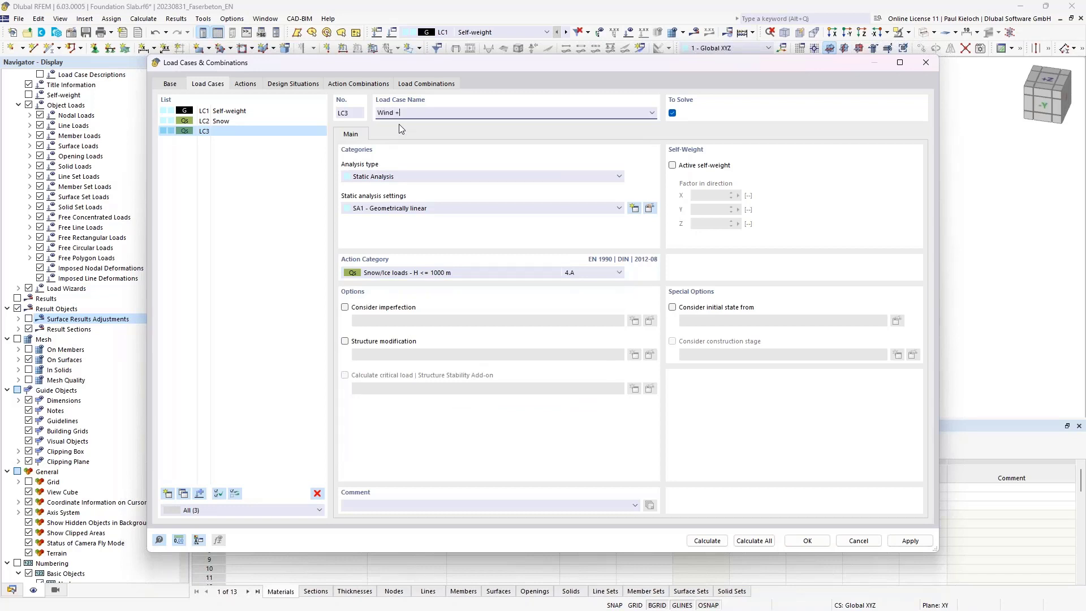
left_click(445, 275)
left_click(446, 409)
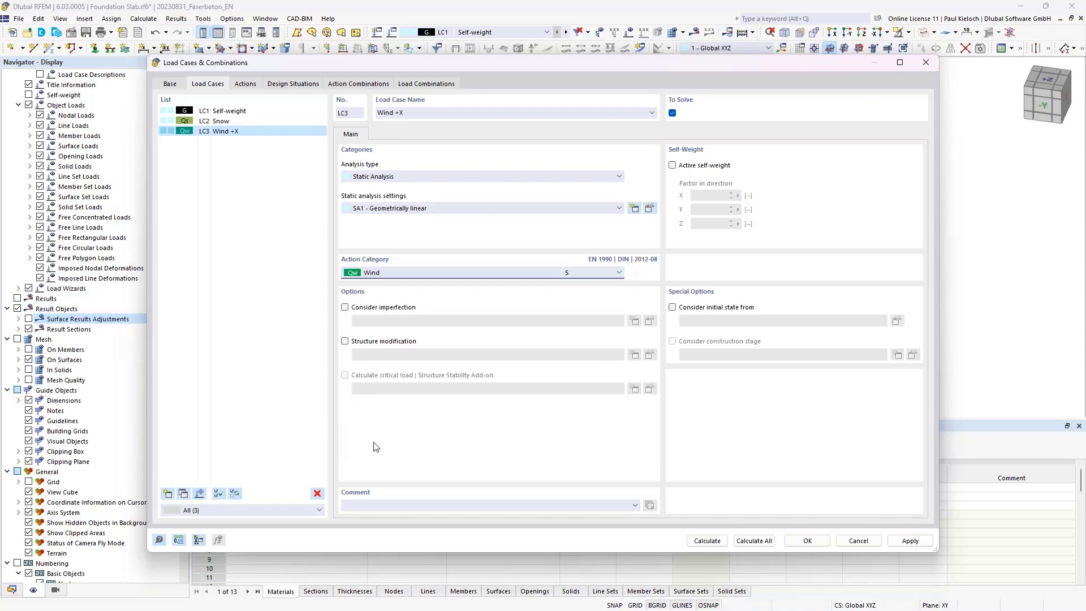
Copy the wind load case three times and name the copies Wind +Y, Wind -X and Wind -Y
left_click(200, 493)
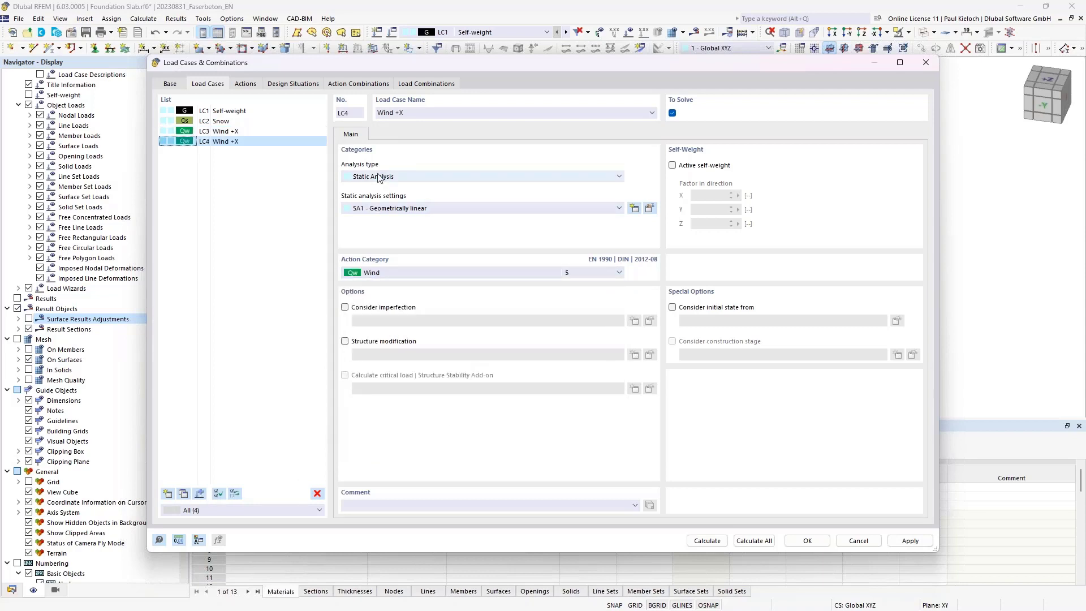
double_click(442, 117)
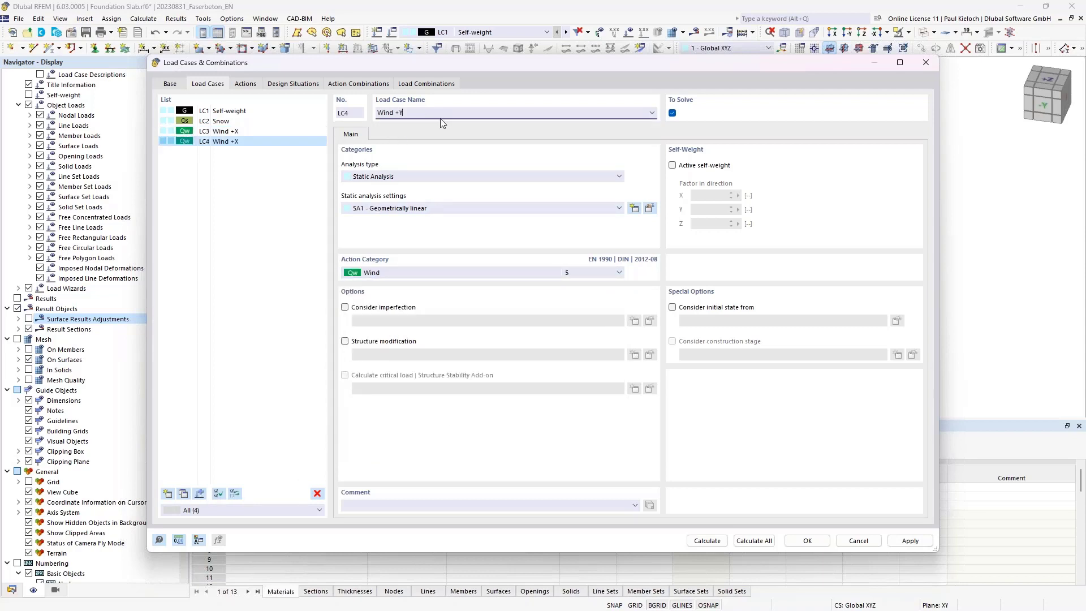
type("Y")
left_click(185, 494)
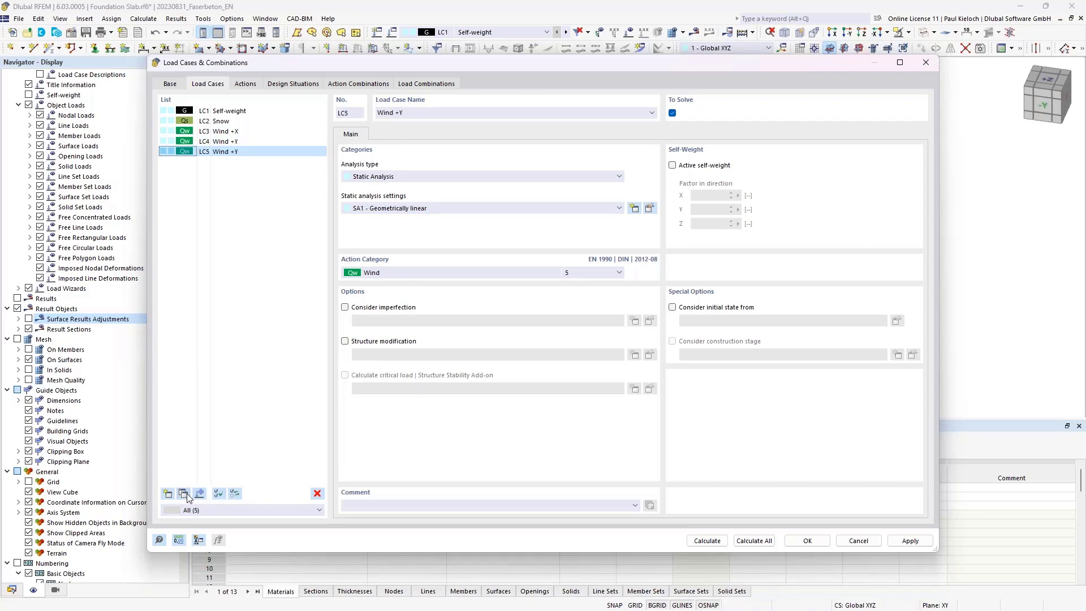
left_click_drag(398, 112, 425, 114)
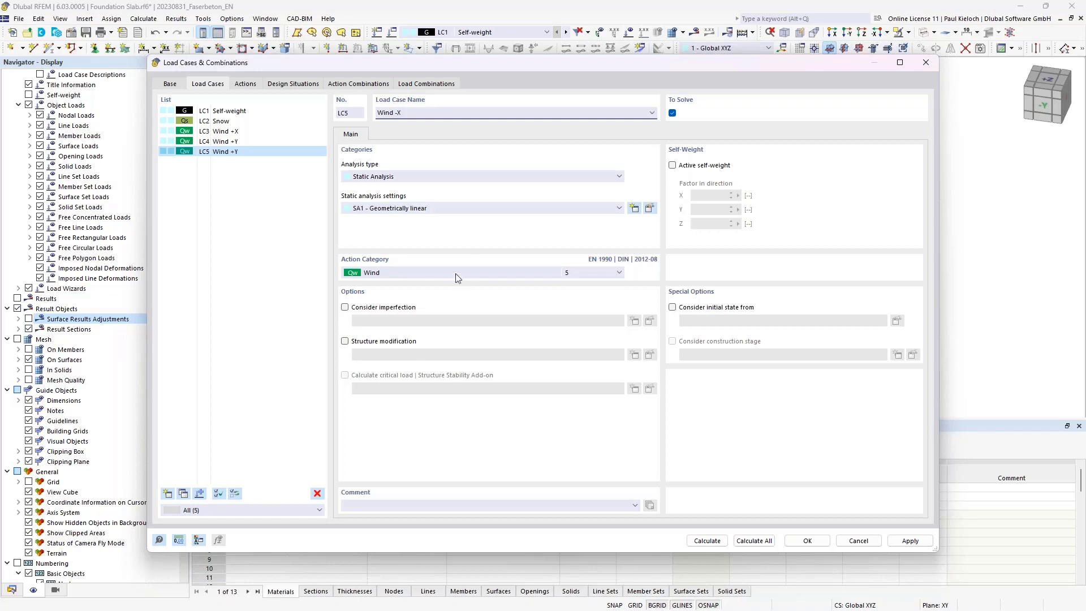
left_click(184, 494)
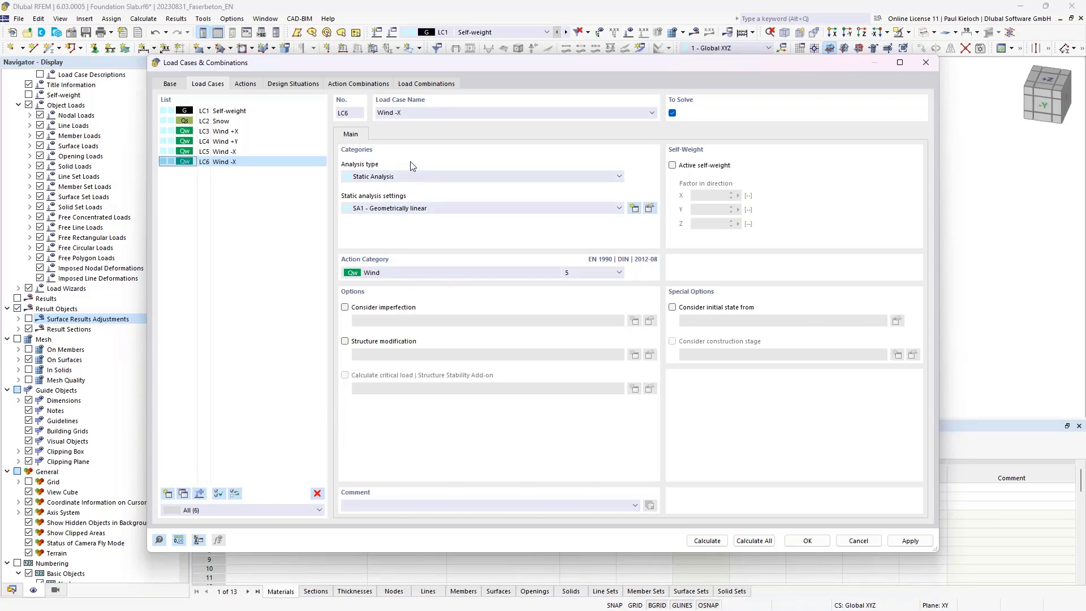
left_click_drag(394, 112, 423, 114)
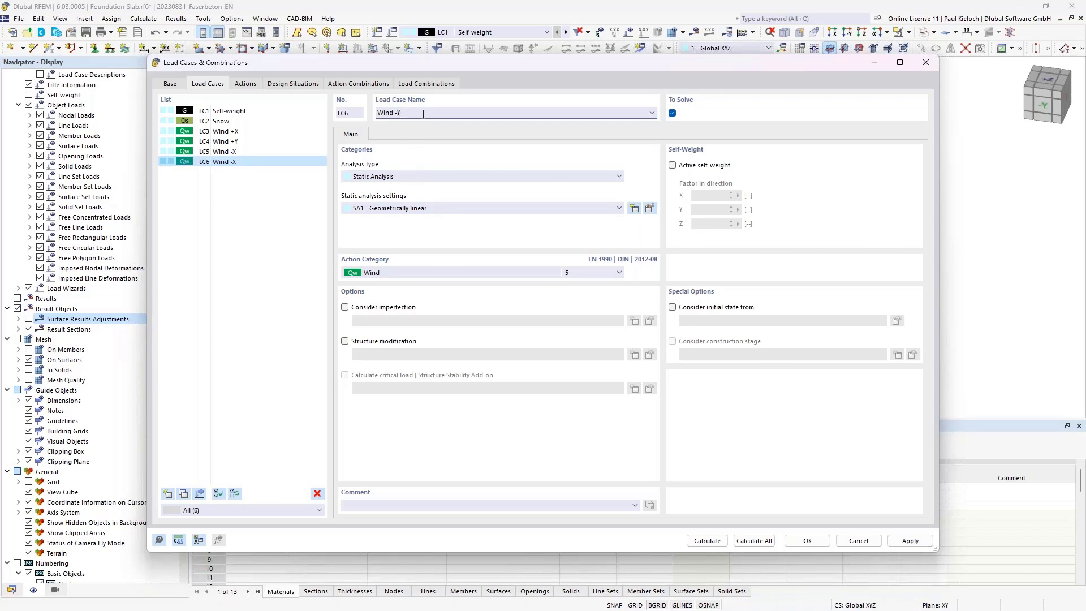
left_click(270, 161)
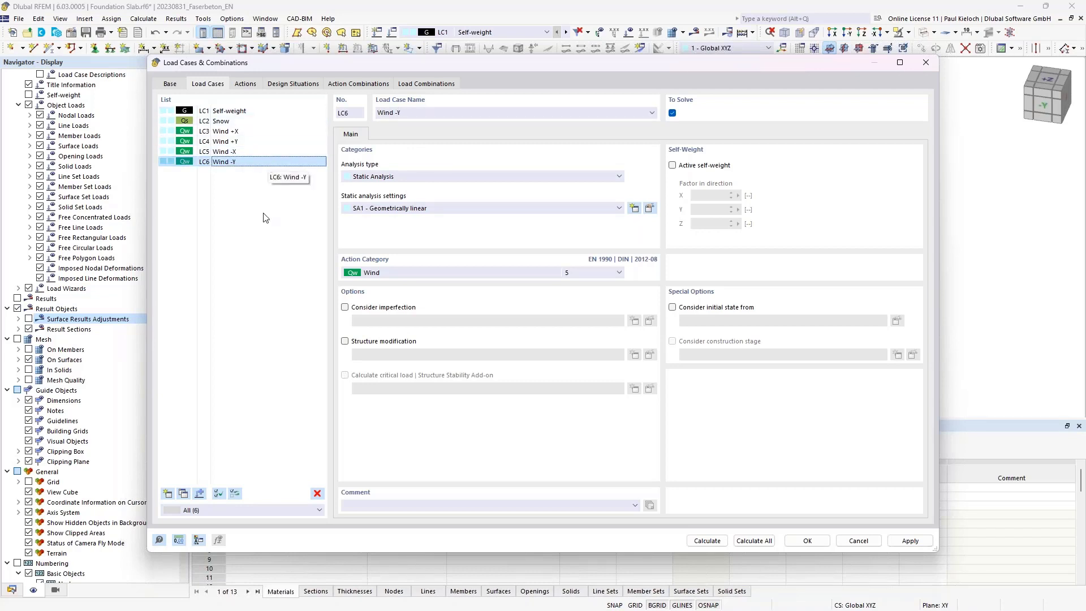
Add load case LC7 named Live Load with the action category Imposed loads - category E: storage areas, and apply the load cases
left_click(168, 493)
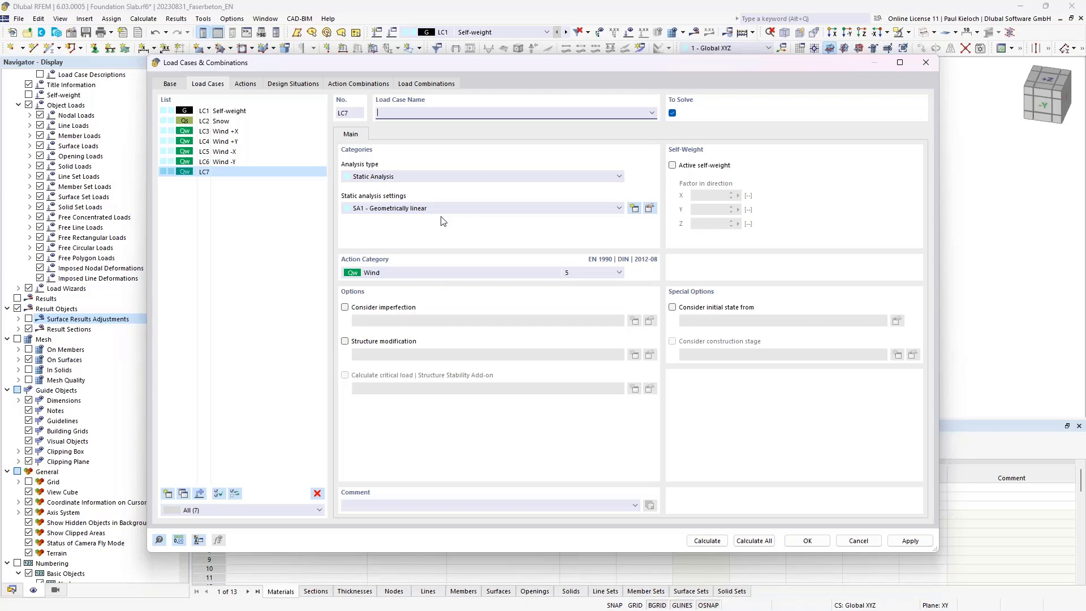
type("oad")
left_click(444, 273)
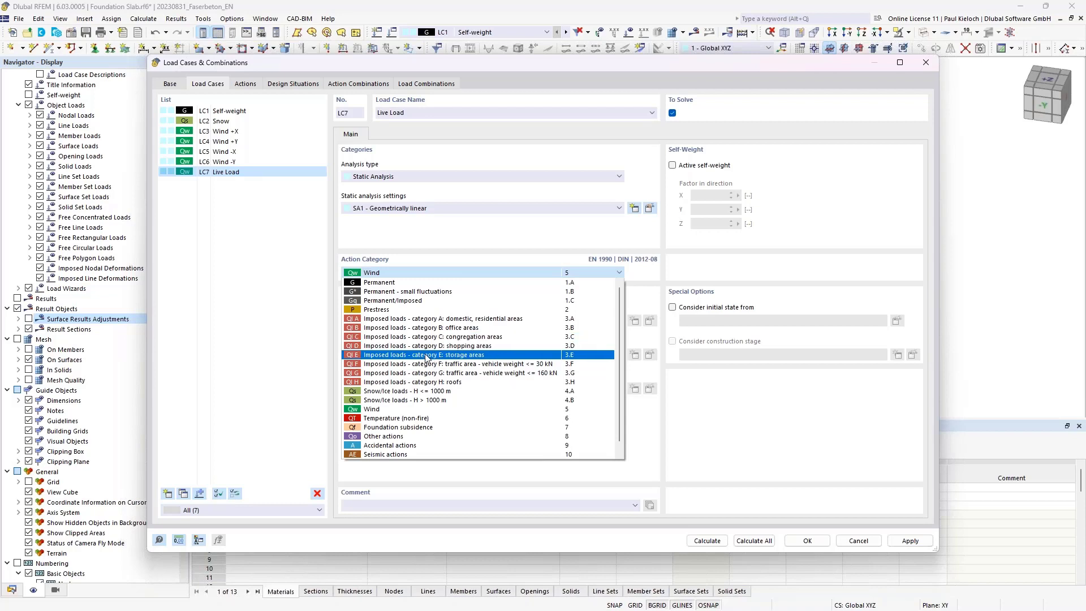
left_click(425, 354)
left_click(910, 541)
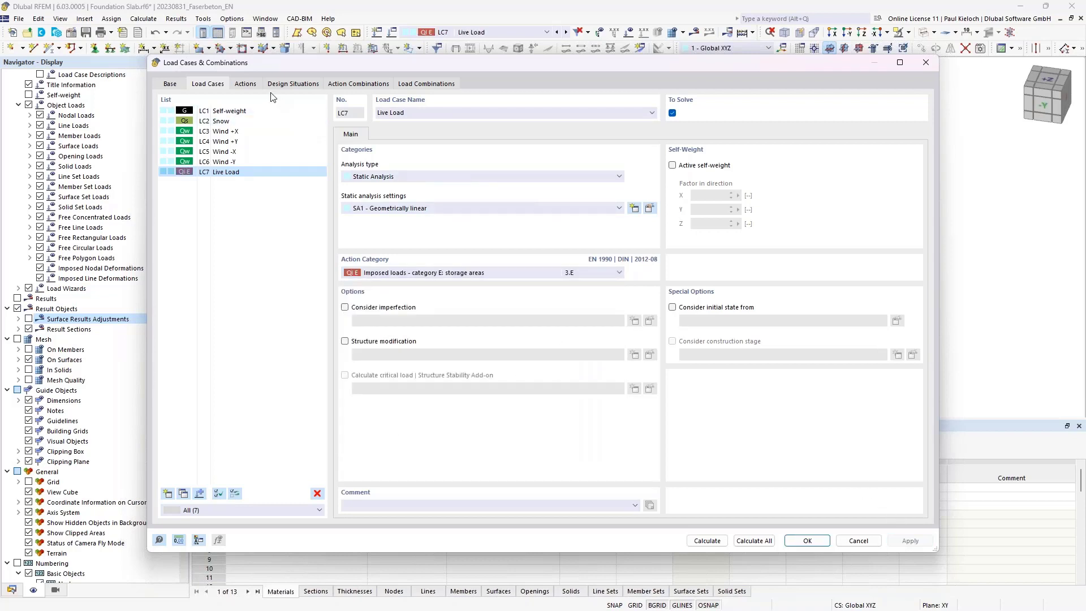
Review the actions and delete the SLS - Frequent design situation
left_click(254, 85)
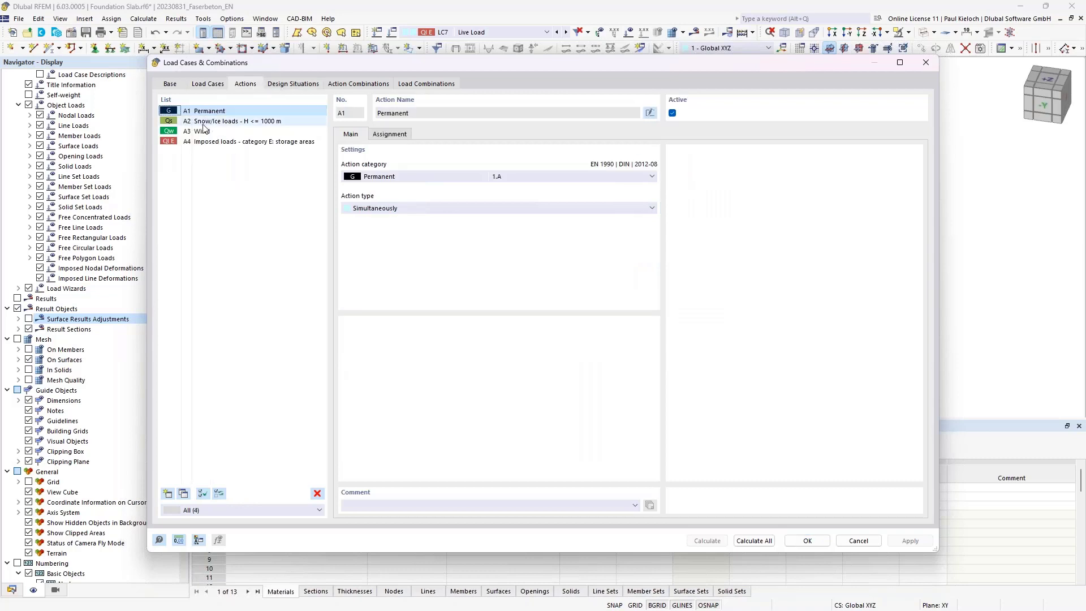
left_click(308, 86)
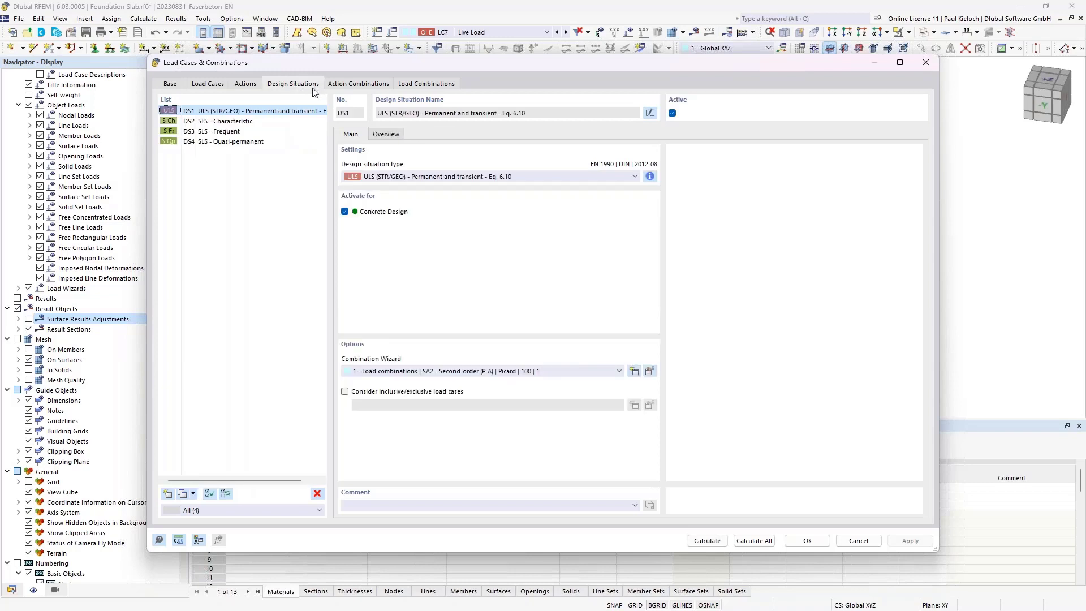
left_click(241, 132)
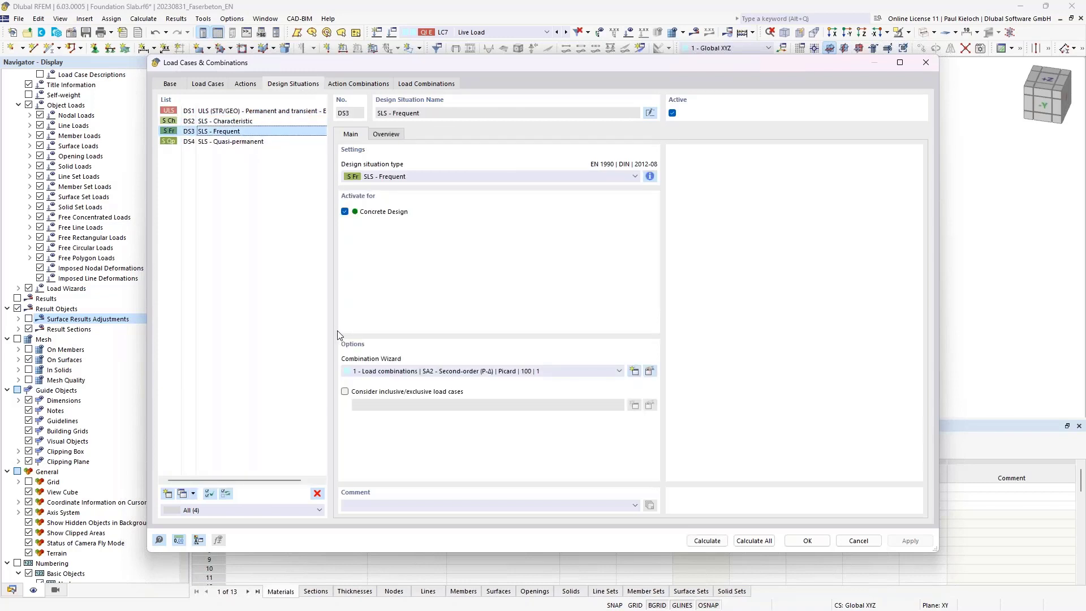
left_click(317, 493)
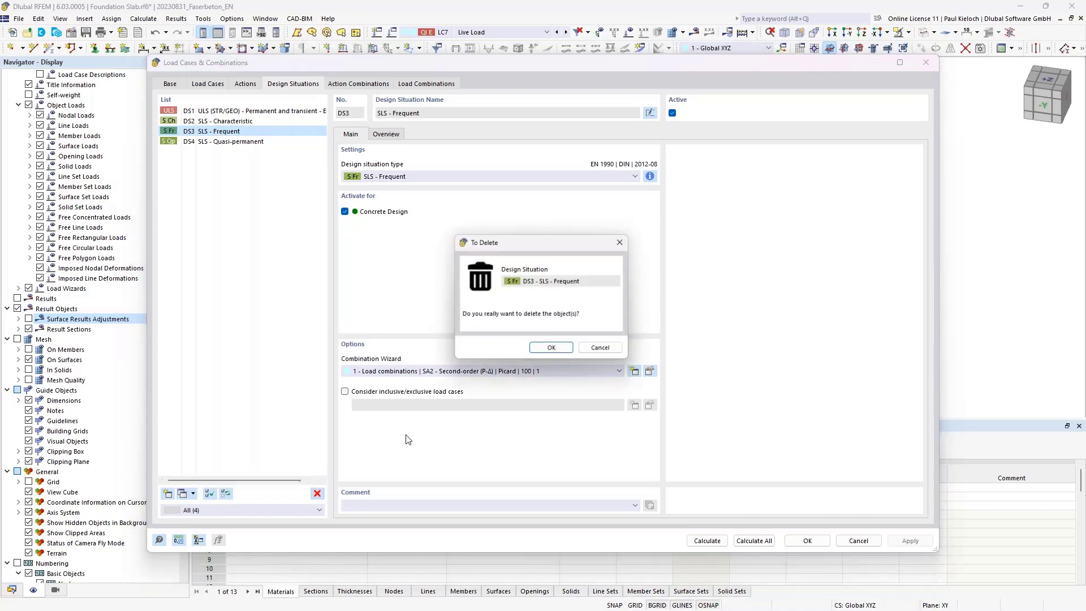
left_click(553, 351)
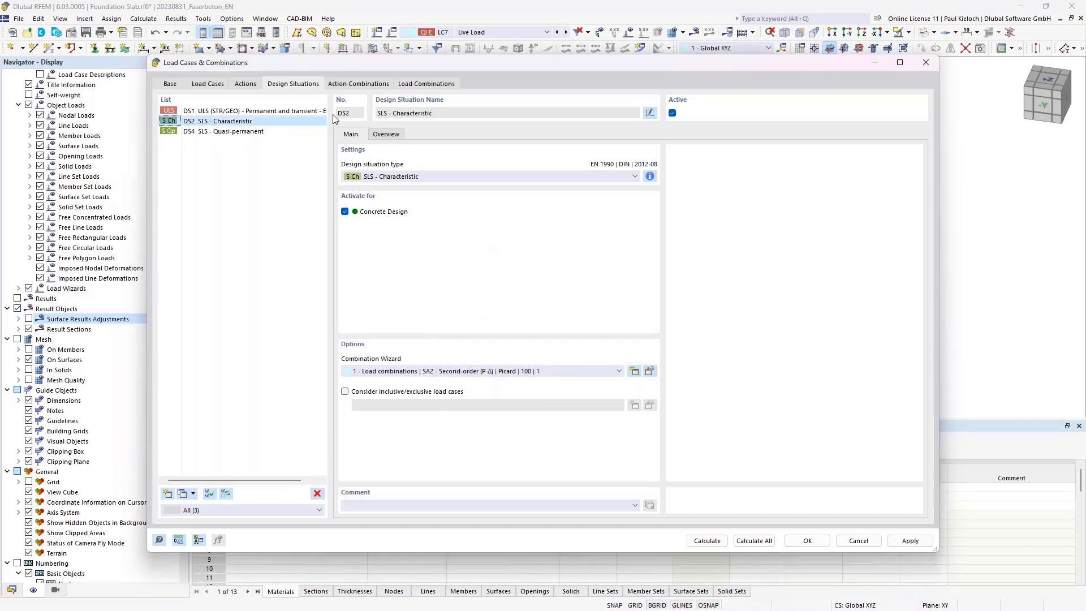
Deactivate action combinations AC1 to AC27 except AC4, AC8, AC12, AC17, AC21 and AC25, and generate the load combinations
left_click(352, 86)
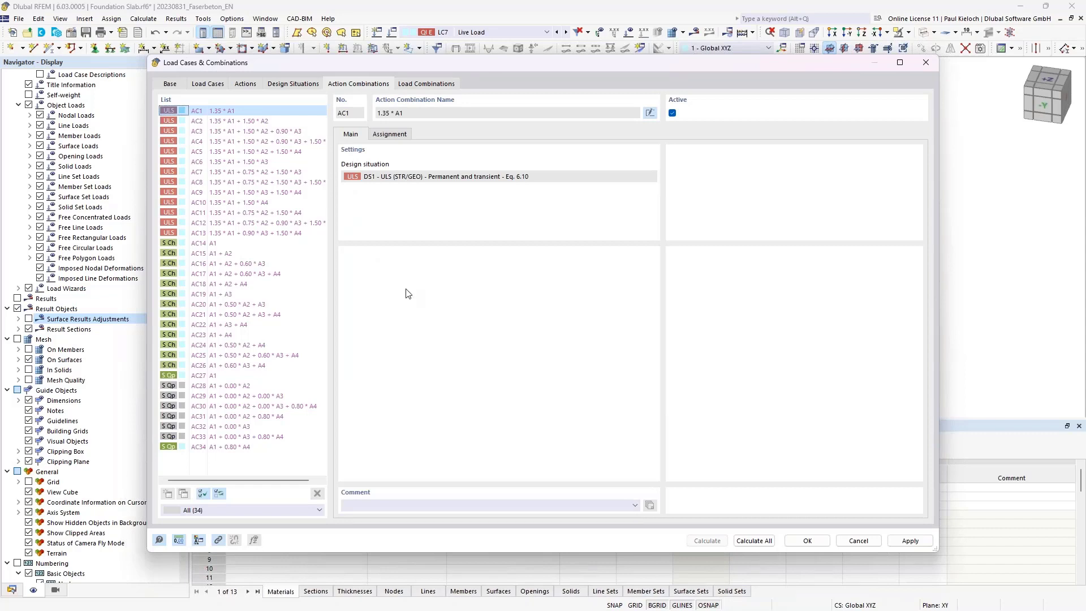
left_click(276, 378, "shift")
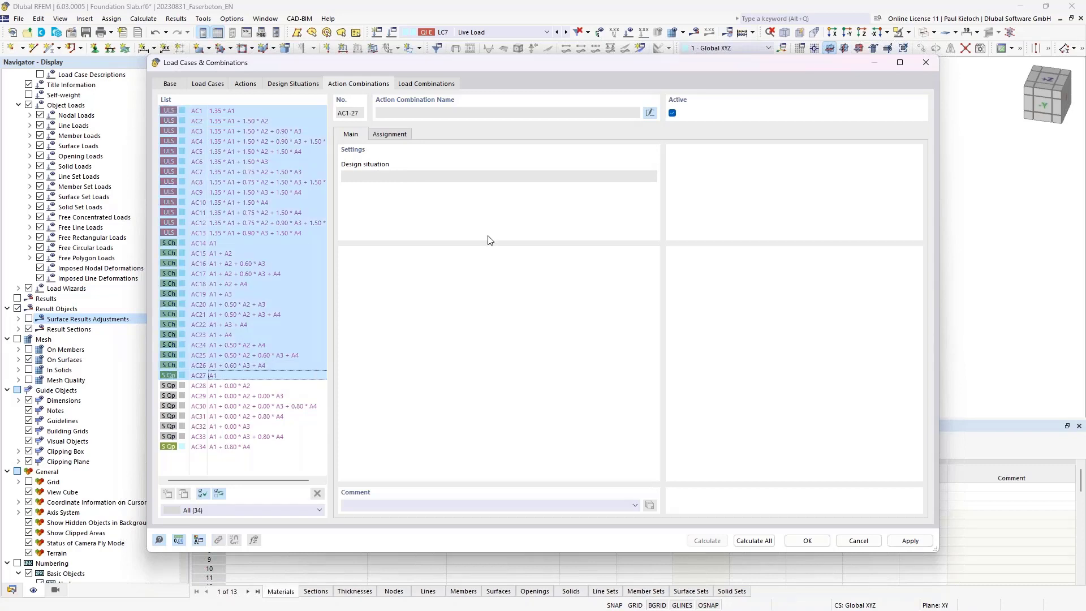
left_click(317, 141, "ctrl")
left_click(318, 182, "ctrl")
left_click(325, 222, "ctrl")
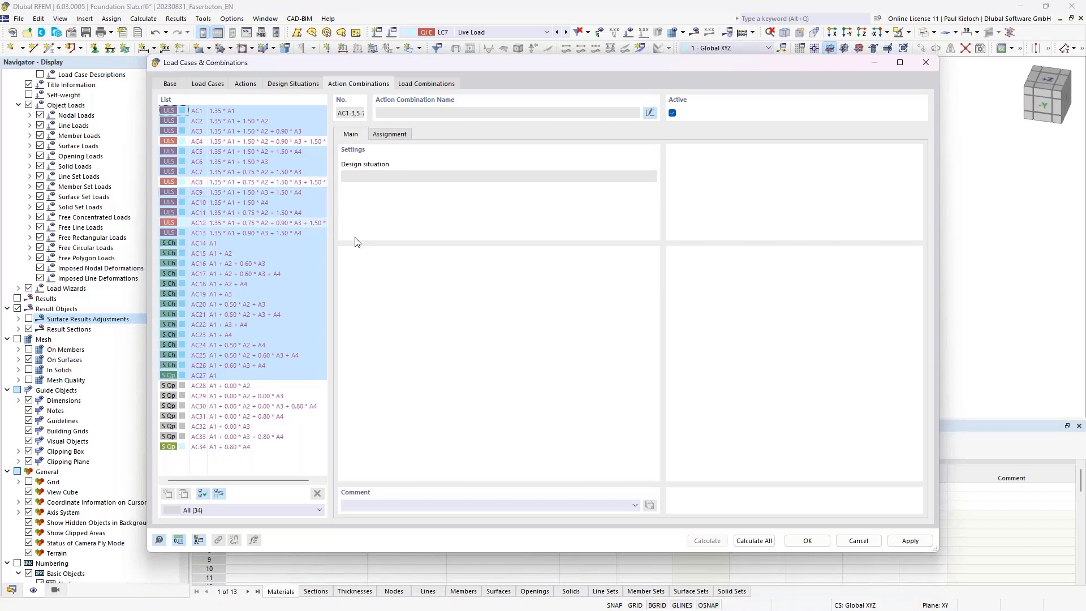
left_click(306, 273, "ctrl")
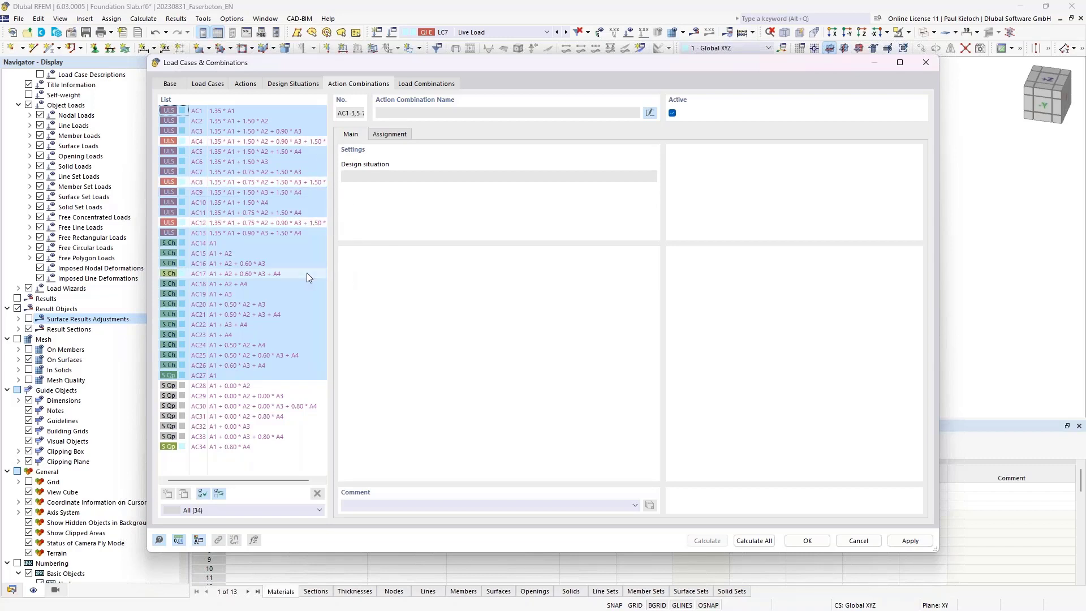
left_click(310, 313, "ctrl")
left_click(311, 355, "ctrl")
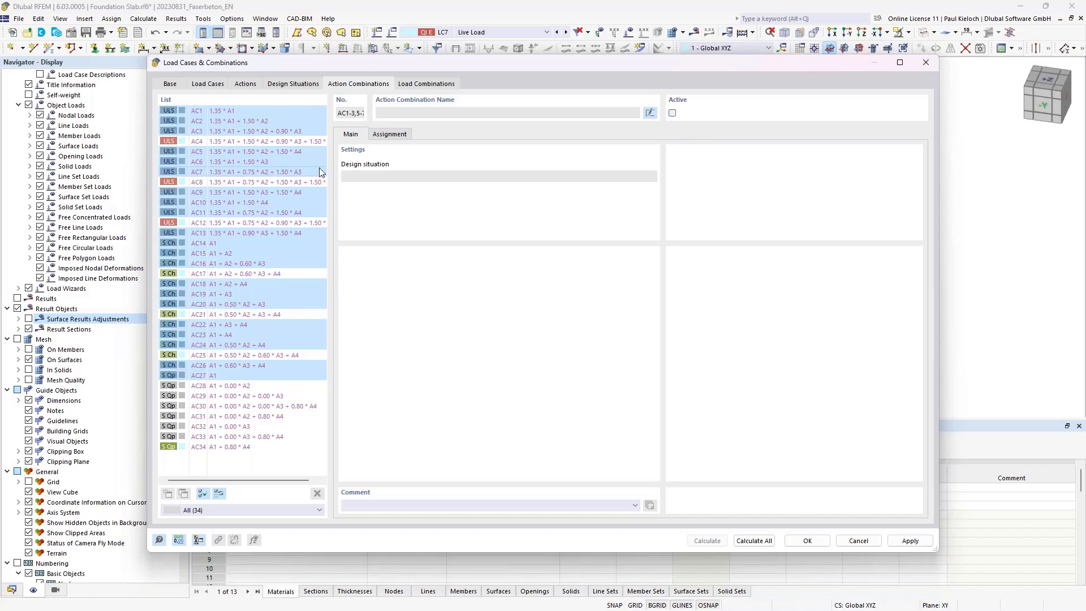
left_click(290, 161)
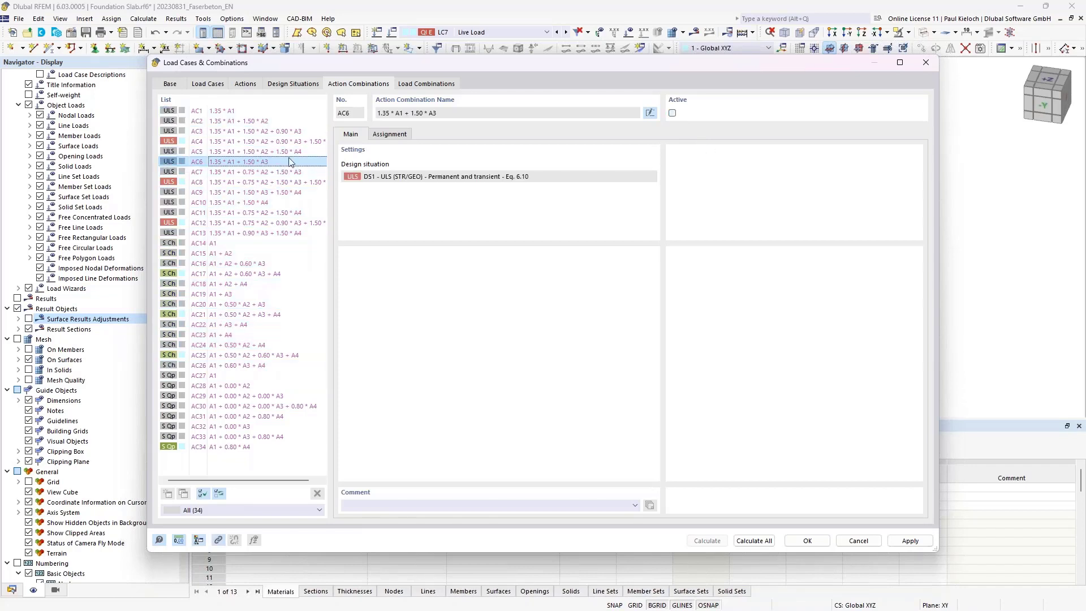
left_click(433, 85)
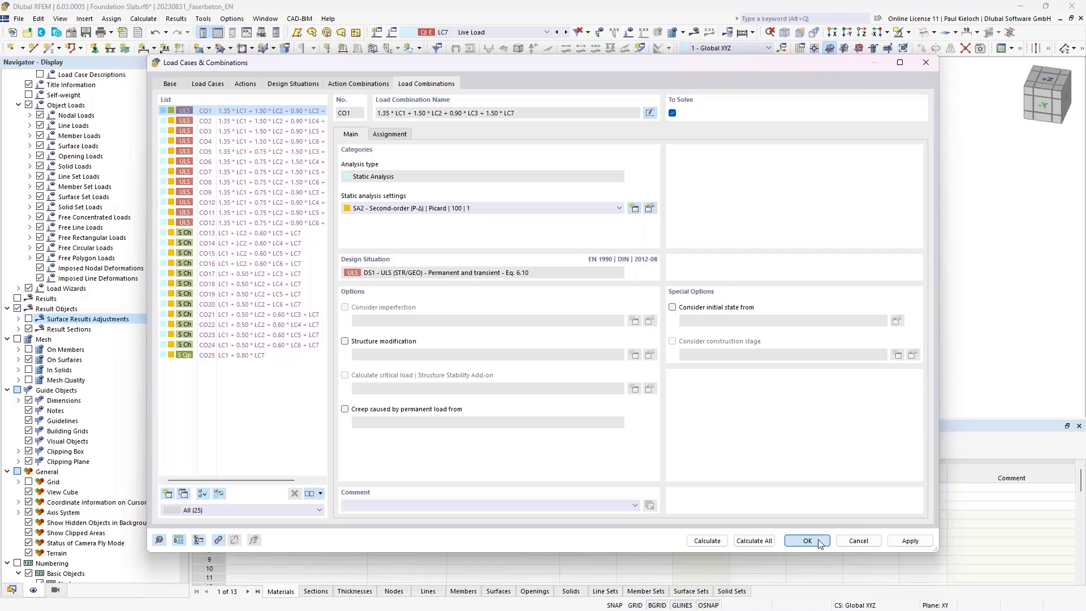
Accept the load cases and combinations and save the Foundation Slab model
key("Return")
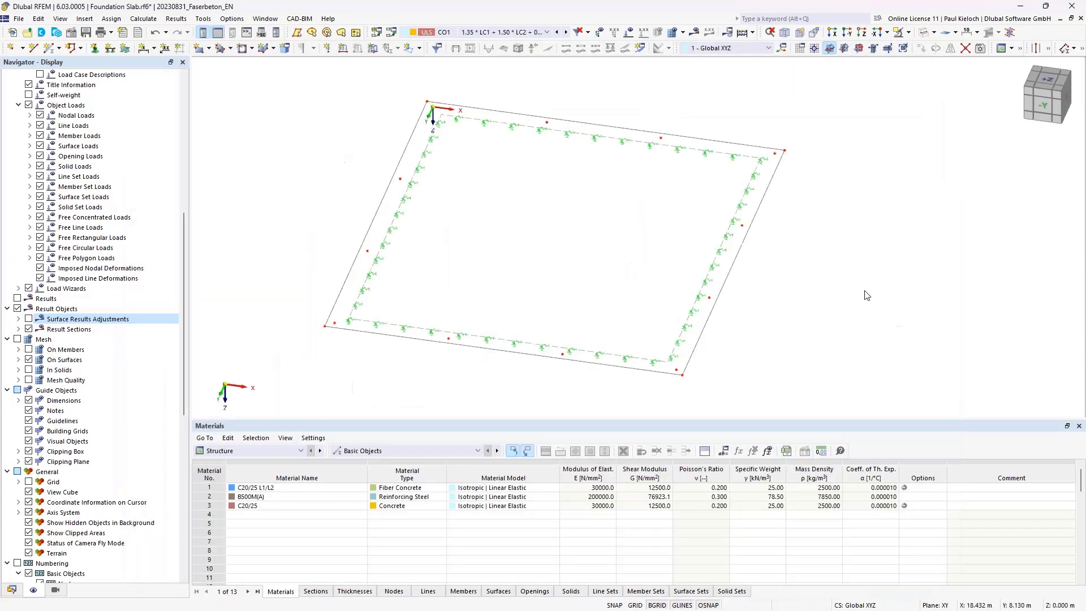
middle_click_drag(865, 290, 794, 287)
key("ctrl+s")
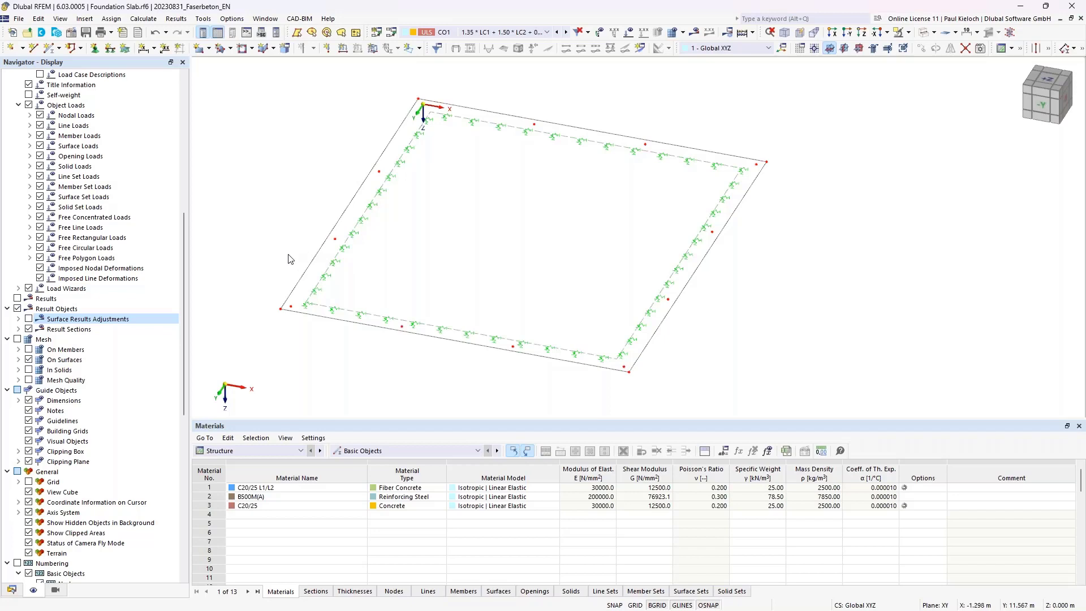
Show the model data tree and collapse the Loads, Load Cases & Combinations, Special Objects and Types for Nodes categories
left_click(11, 590)
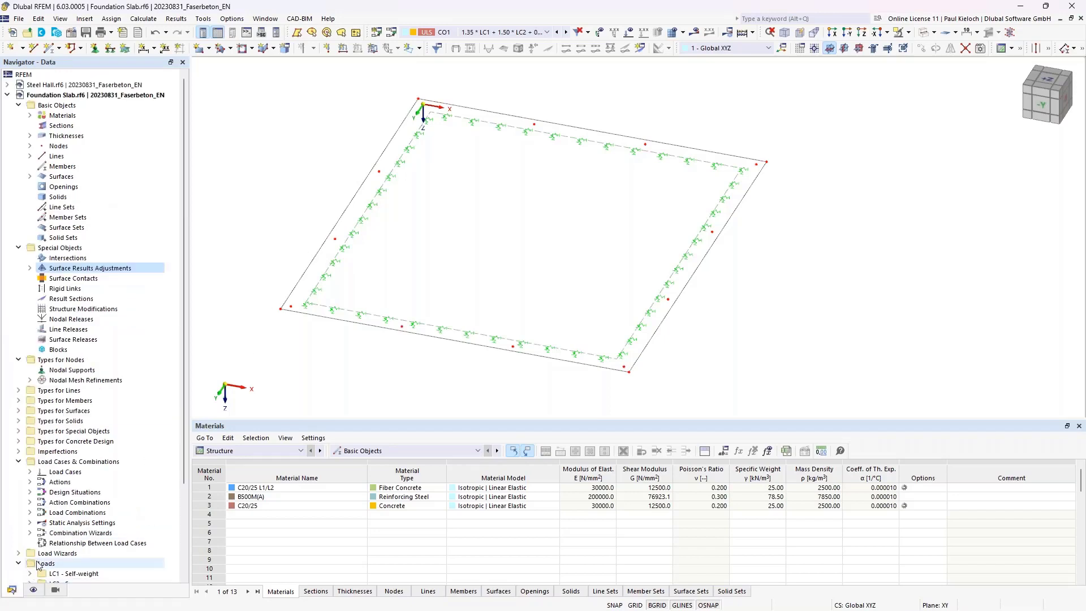
scroll(123, 412, "down", 4)
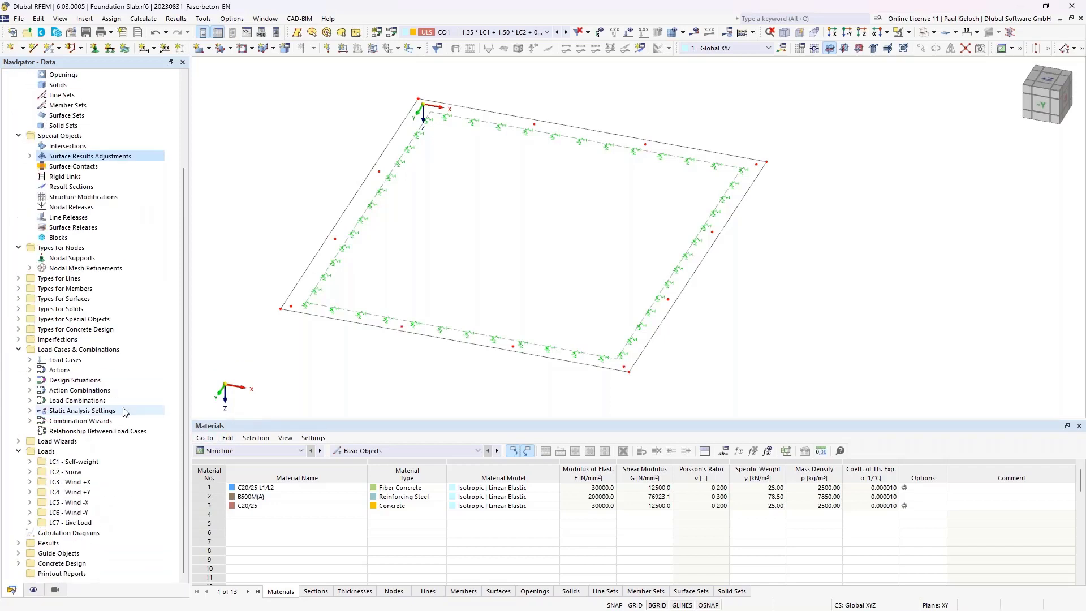
left_click(73, 442)
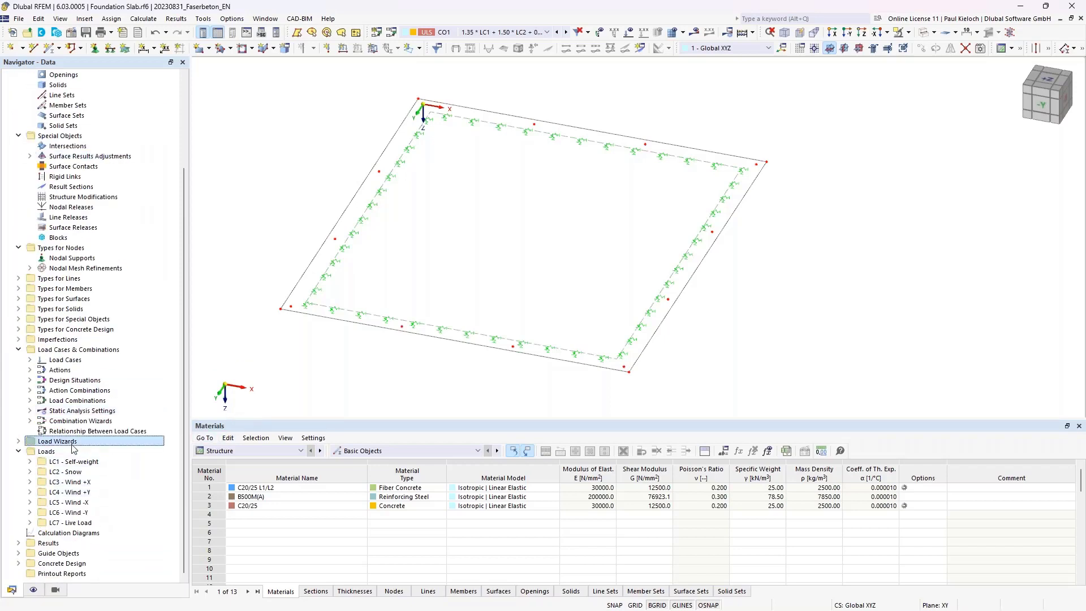
left_click(18, 451)
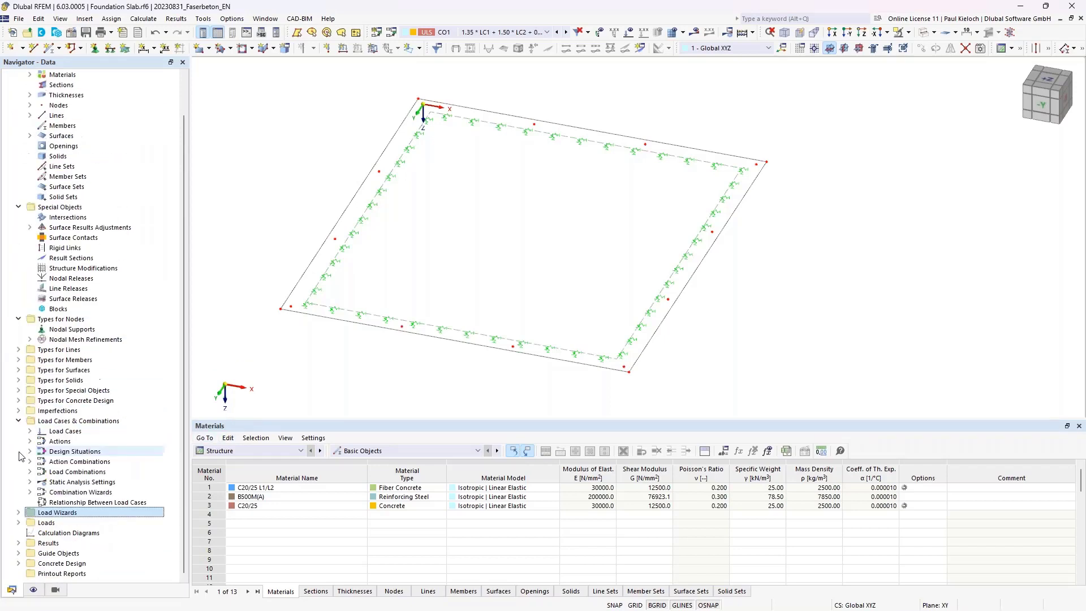
left_click(18, 421)
left_click(18, 248)
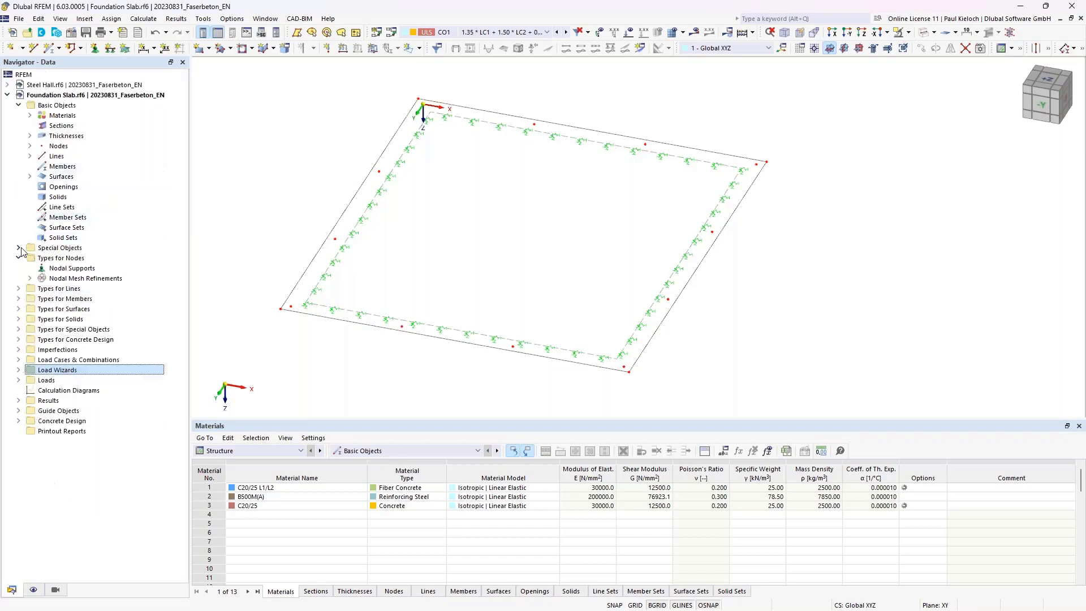
left_click(18, 258)
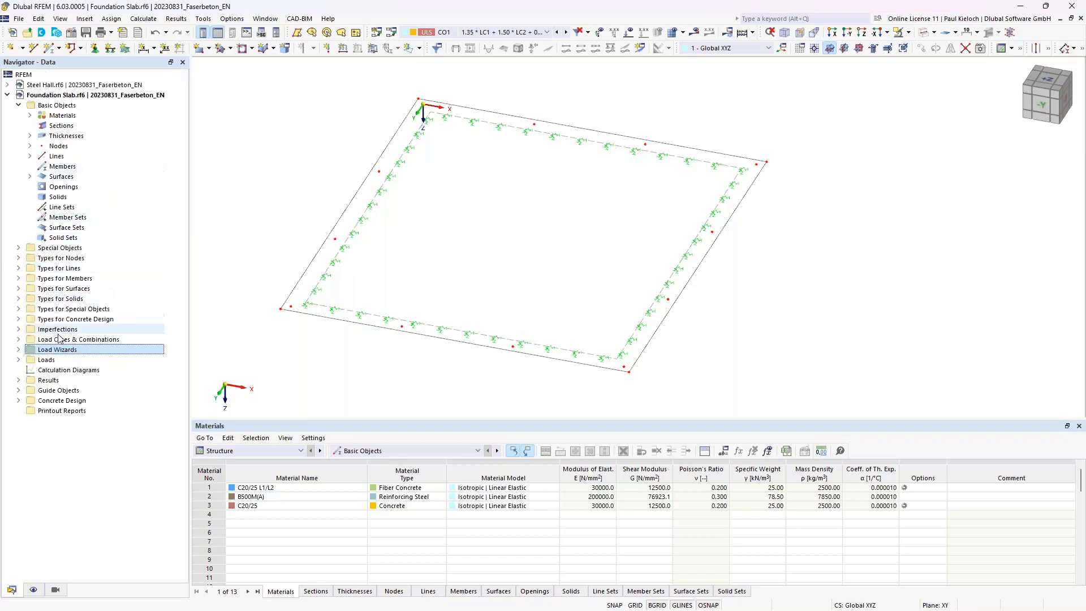
Create a new Import Support Reactions load wizard with Steel Hall as the connected model
left_click(19, 351)
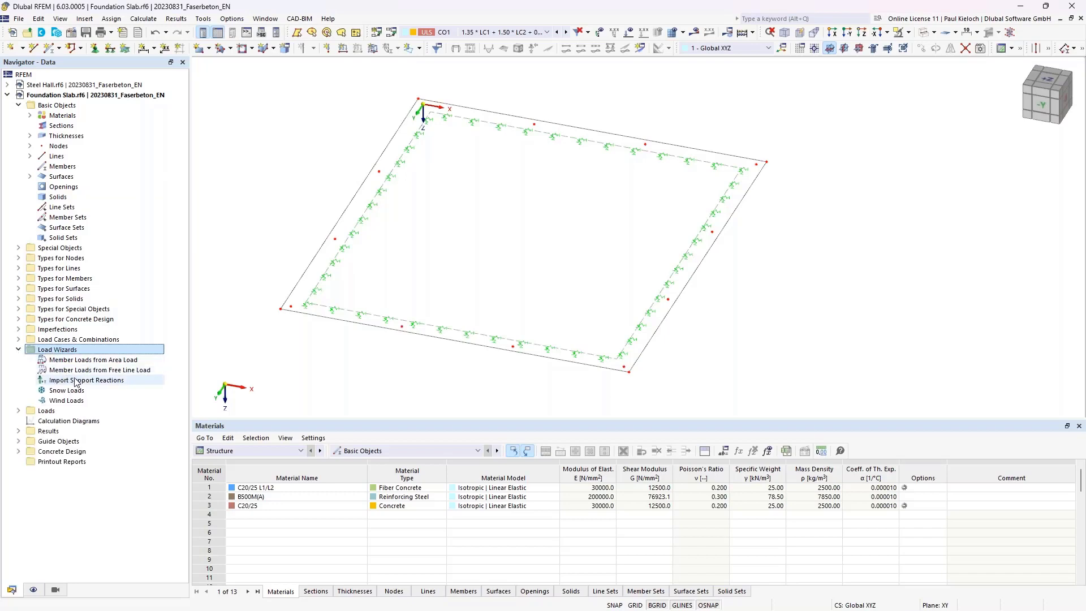
left_click(137, 382)
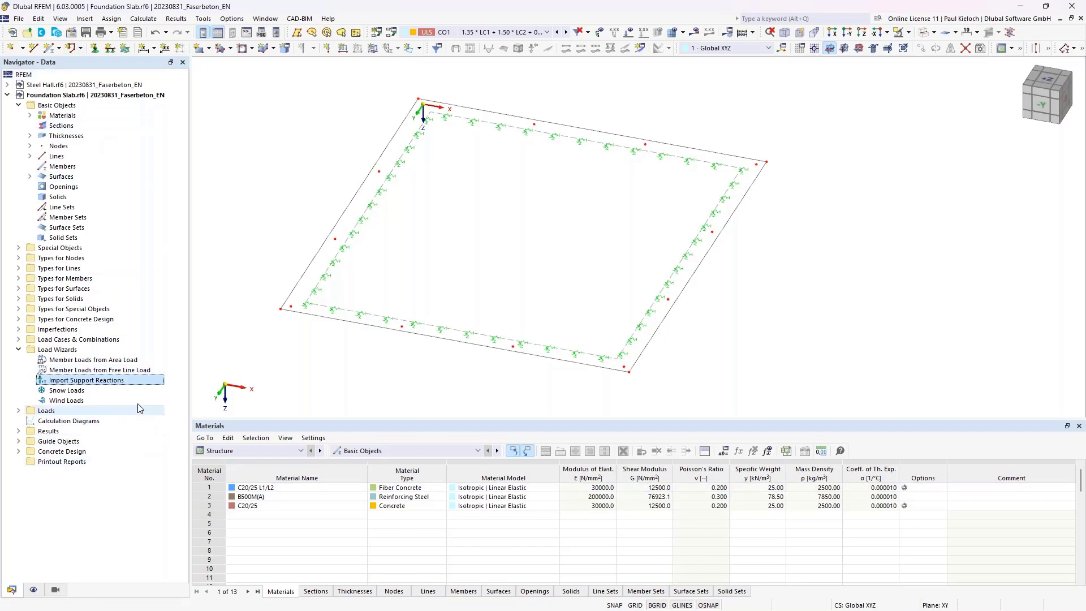
right_click(133, 383)
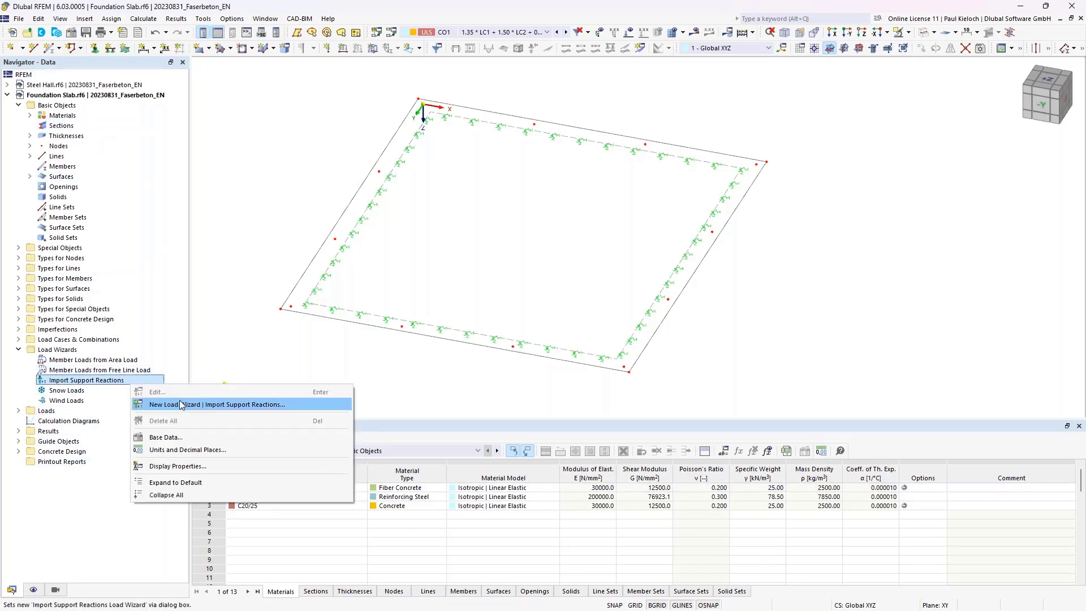
left_click(206, 405)
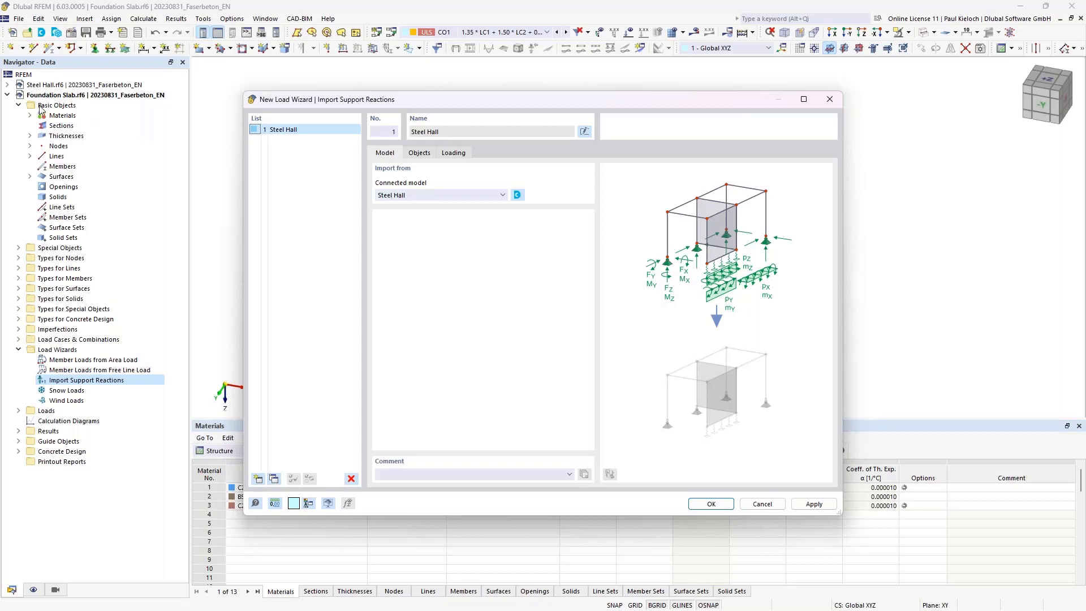
left_click(416, 196)
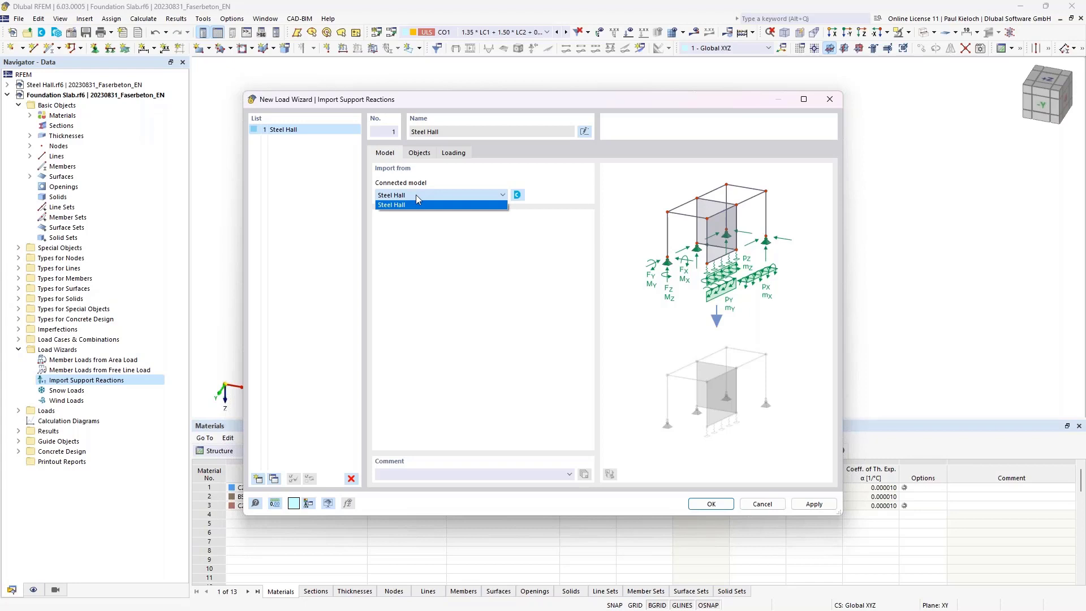
left_click(416, 195)
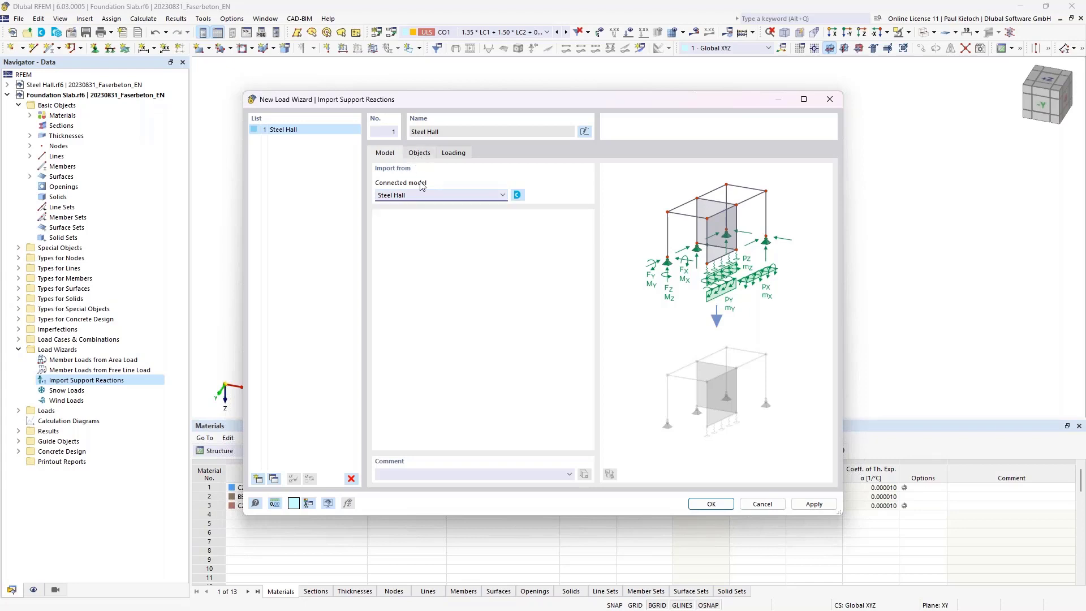
Assign the imported reactions to nodes 1 to 12 of the current model, leaving the target lines empty
left_click(420, 153)
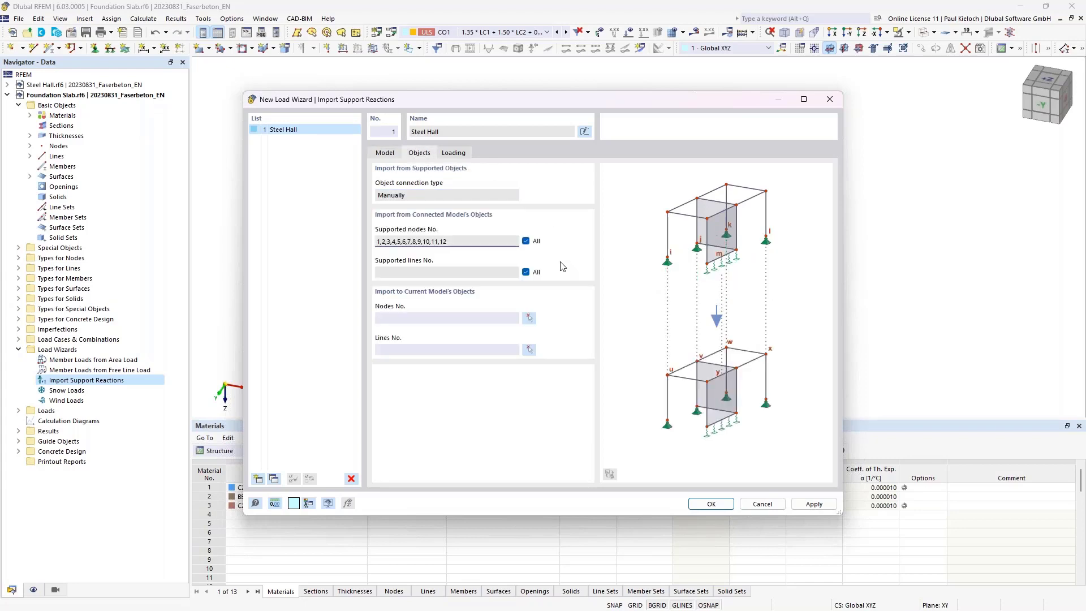
left_click(469, 317)
left_click(444, 350)
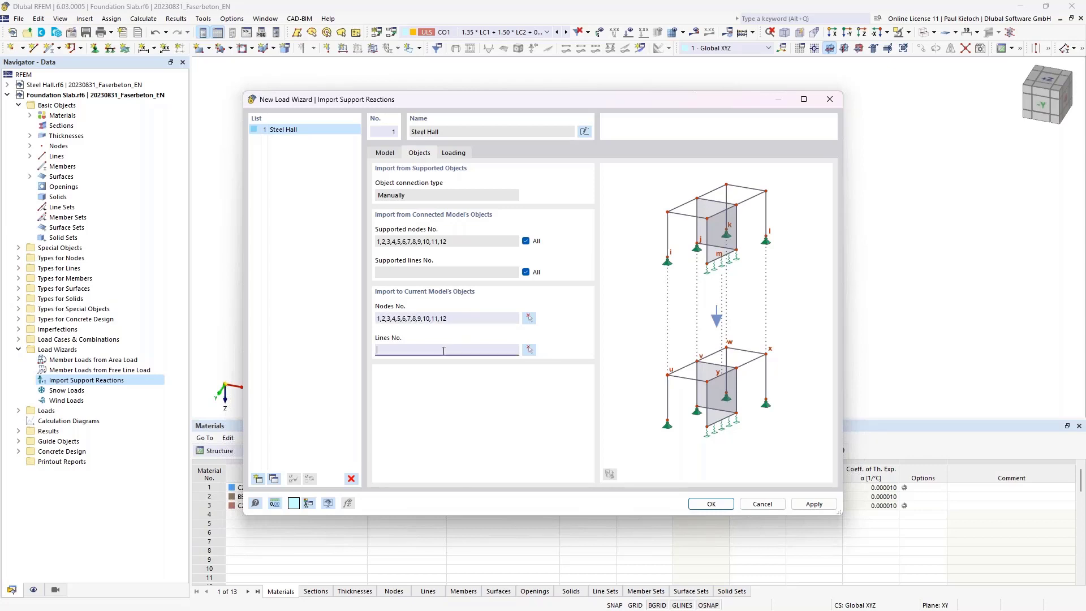
Set the loading connection type of the support reaction import to Automatically
left_click(456, 152)
left_click(477, 228)
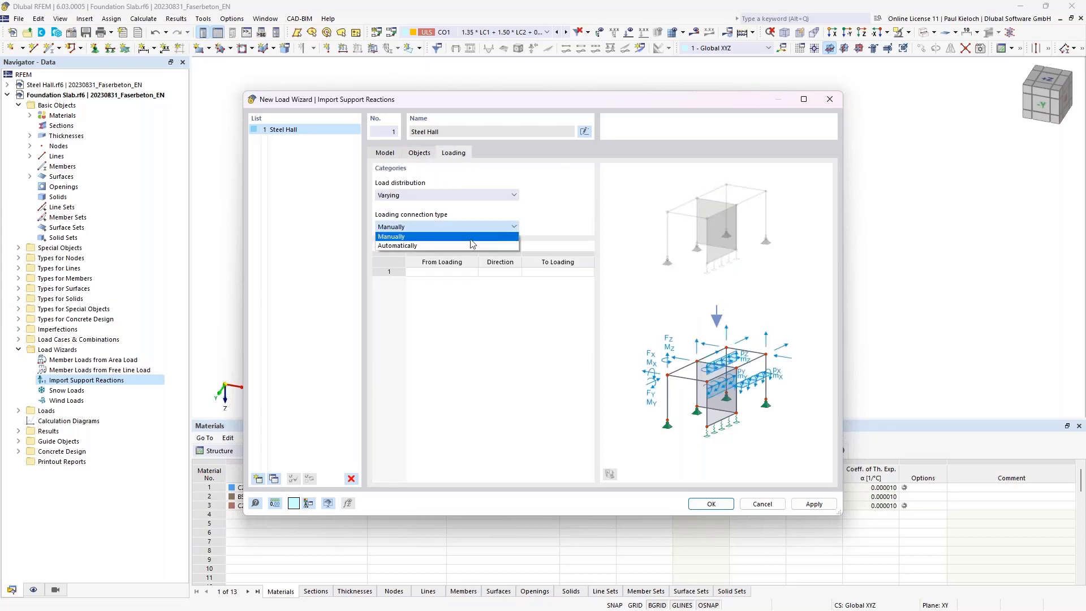
left_click(466, 245)
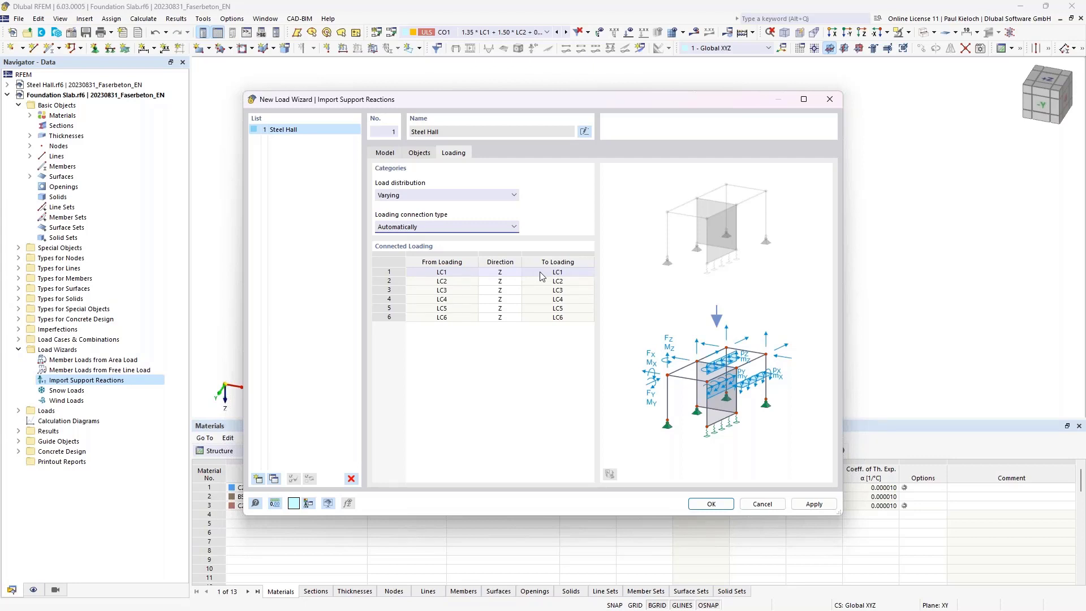
Set the import directions of the connected loadings LC1 and LC2 to X, Y and Z
left_click(516, 273)
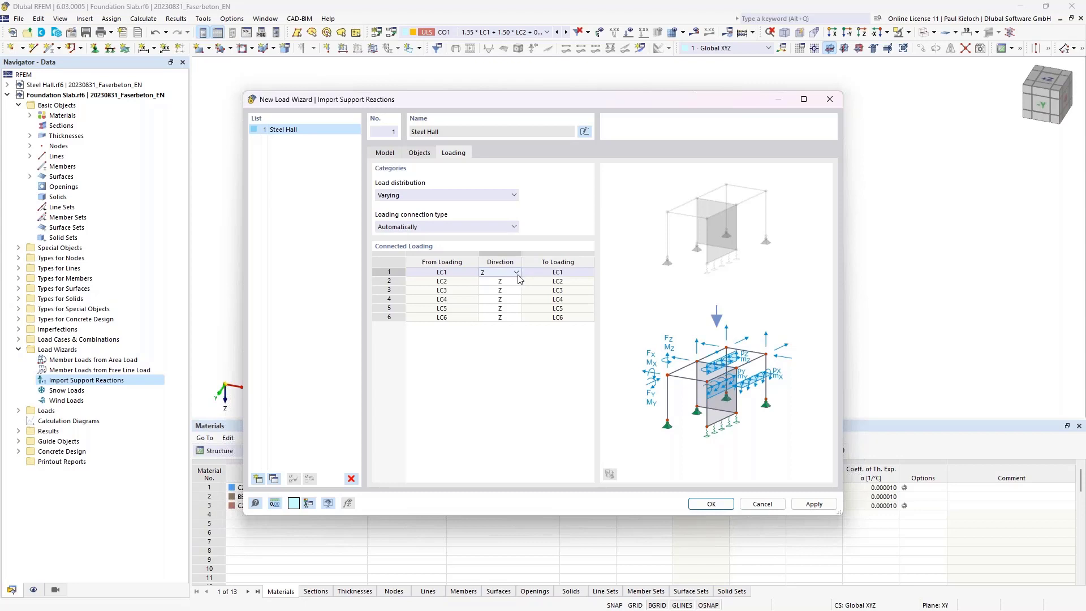
left_click(515, 273)
left_click(486, 290)
left_click(485, 281)
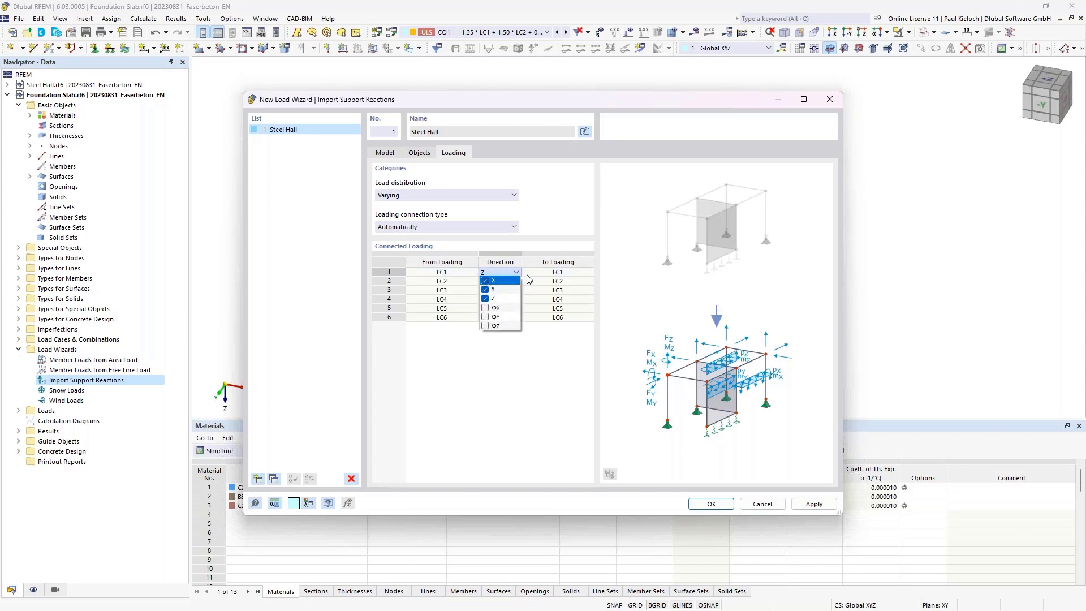
left_click(528, 275)
left_click(512, 283)
left_click(515, 281)
left_click(485, 298)
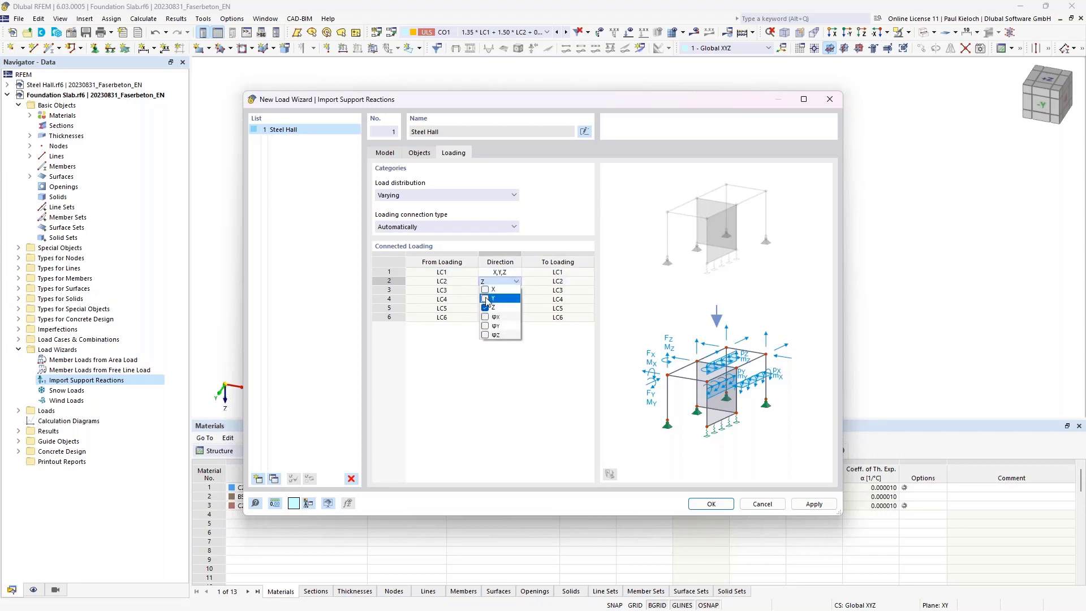
left_click(485, 289)
left_click(543, 290)
Set the import directions of the connected loadings LC3 and LC4 to X, Y and Z
left_click(512, 290)
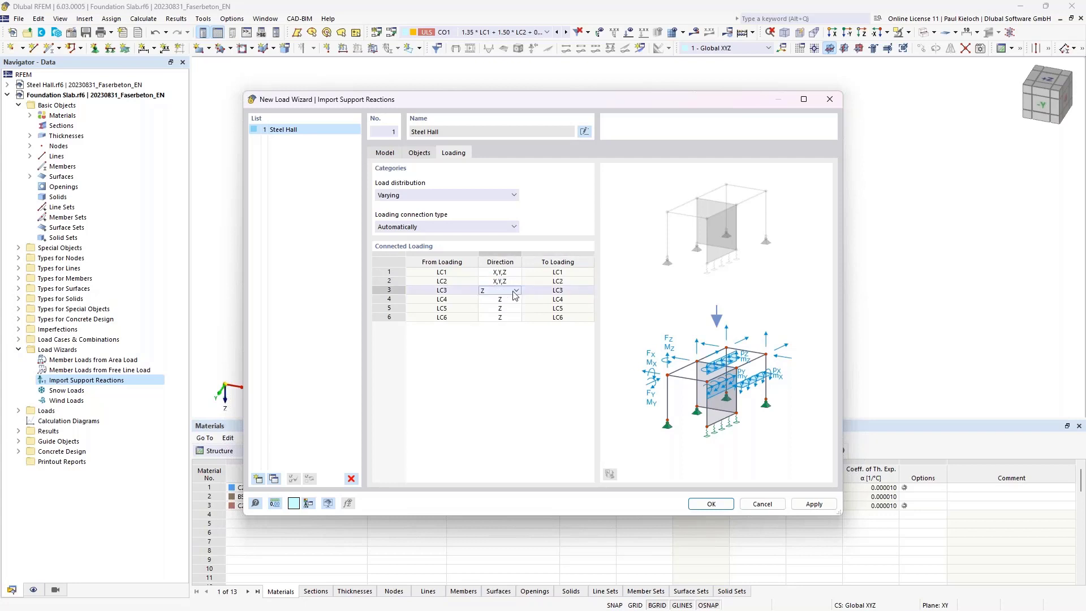
left_click(515, 291)
left_click(484, 299)
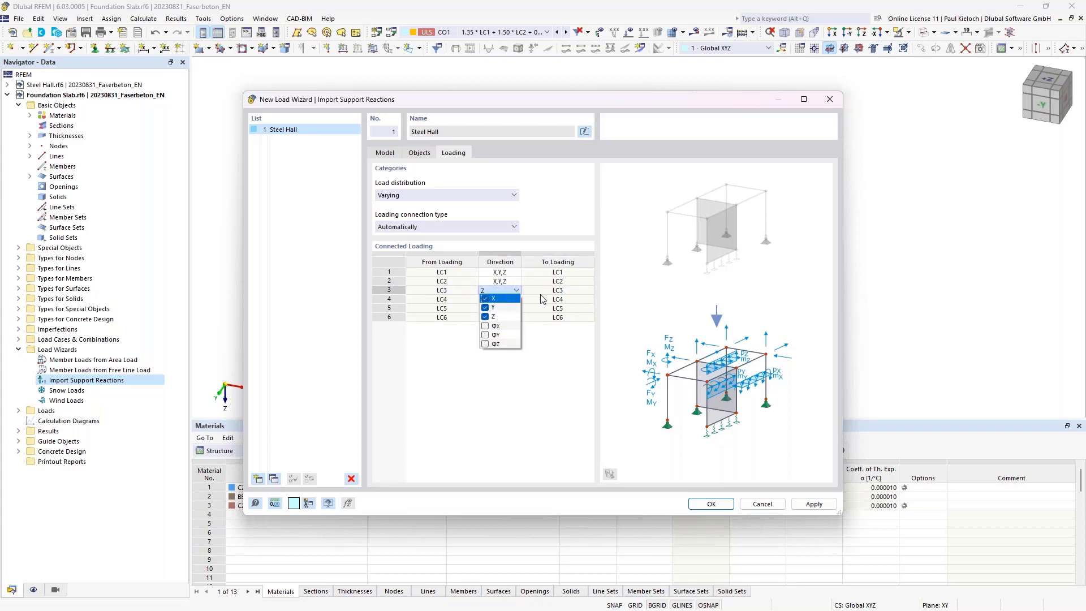
left_click(543, 303)
left_click(500, 299)
left_click(516, 299)
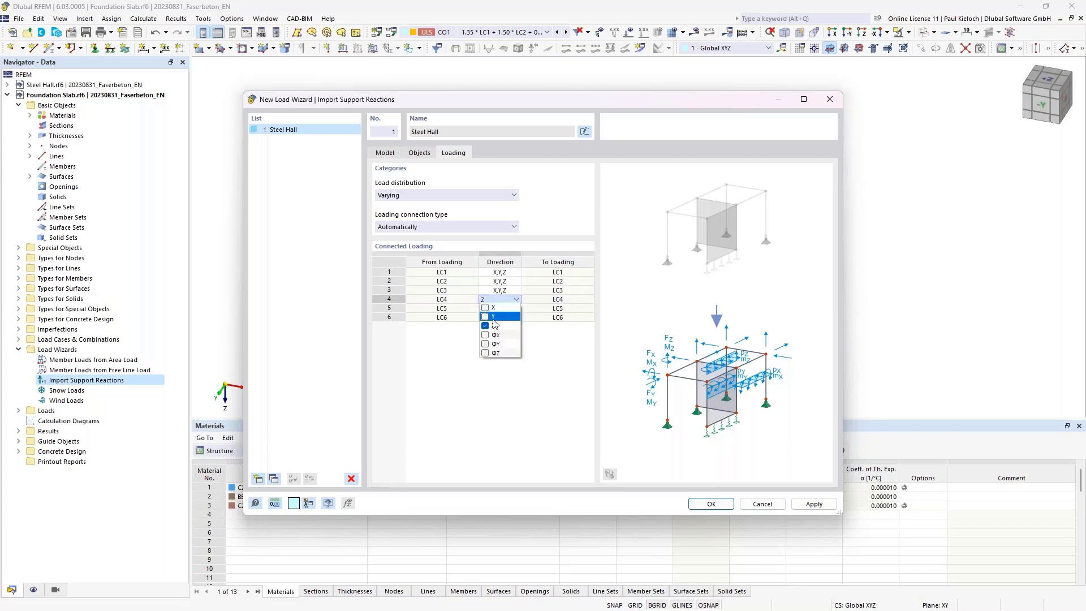
left_click(485, 316)
left_click(485, 307)
left_click(545, 306)
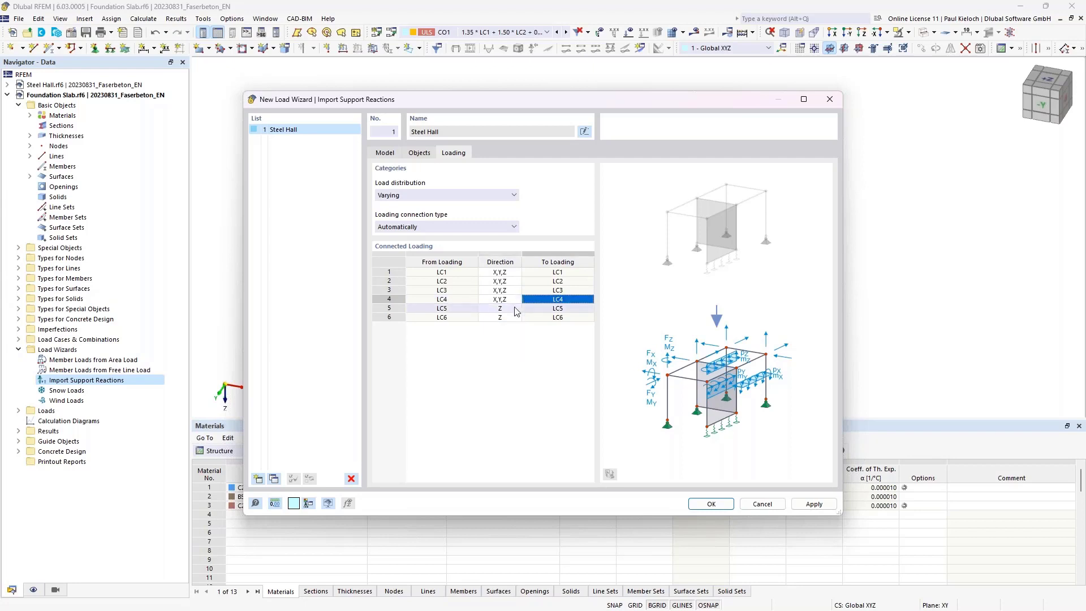
Set the import directions of the connected loadings LC5 and LC6 to X, Y and Z, and accept the load wizard
left_click(509, 310)
left_click(514, 309)
left_click(485, 325)
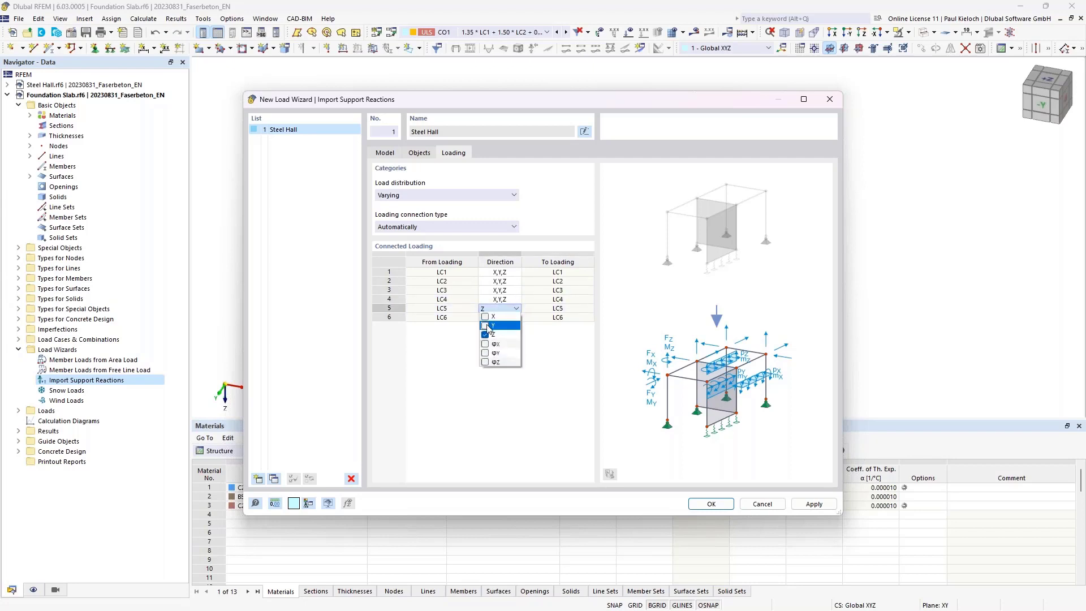
left_click(485, 317)
left_click(537, 310)
left_click(504, 317)
left_click(516, 317)
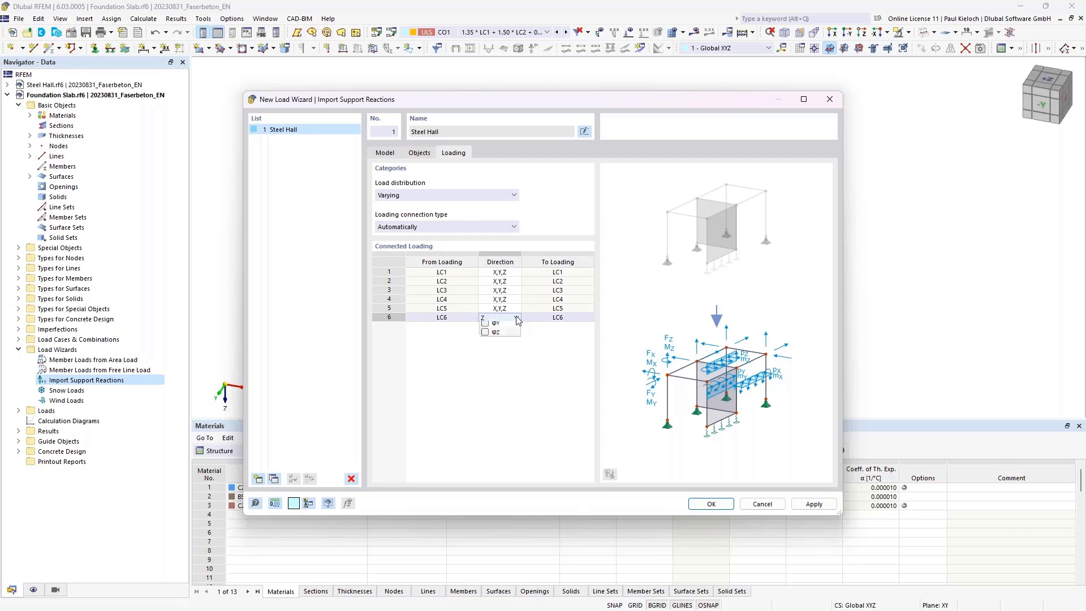
left_click(485, 334)
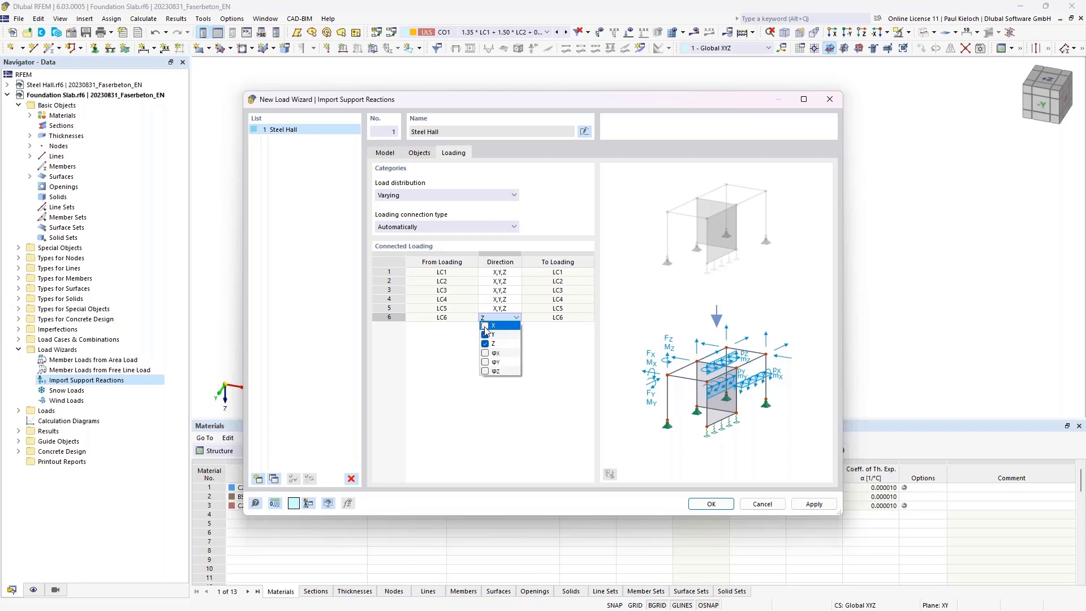
left_click(485, 327)
left_click(543, 319)
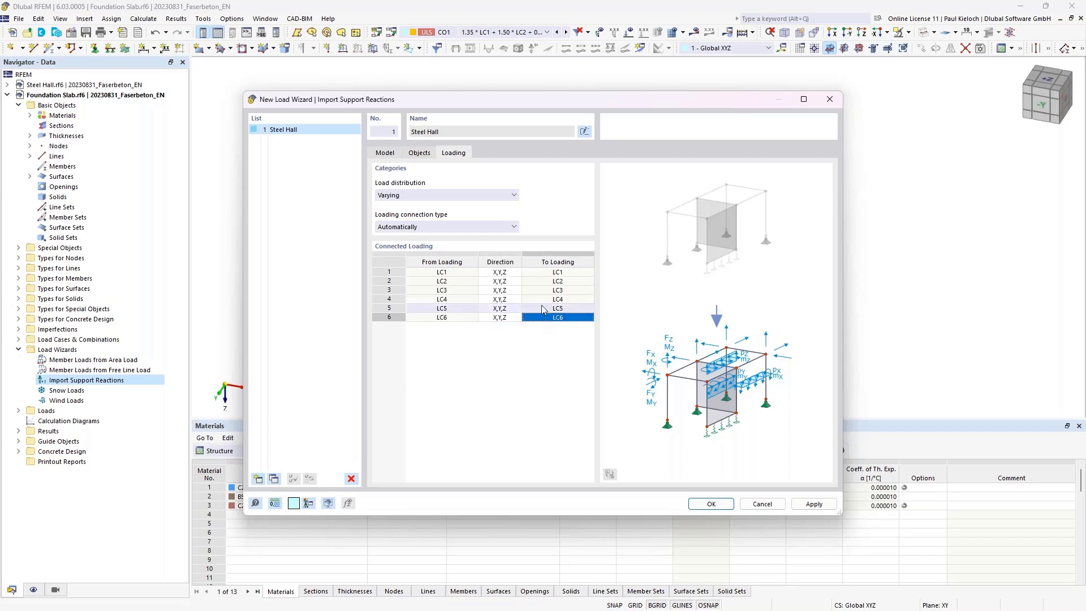
left_click(711, 504)
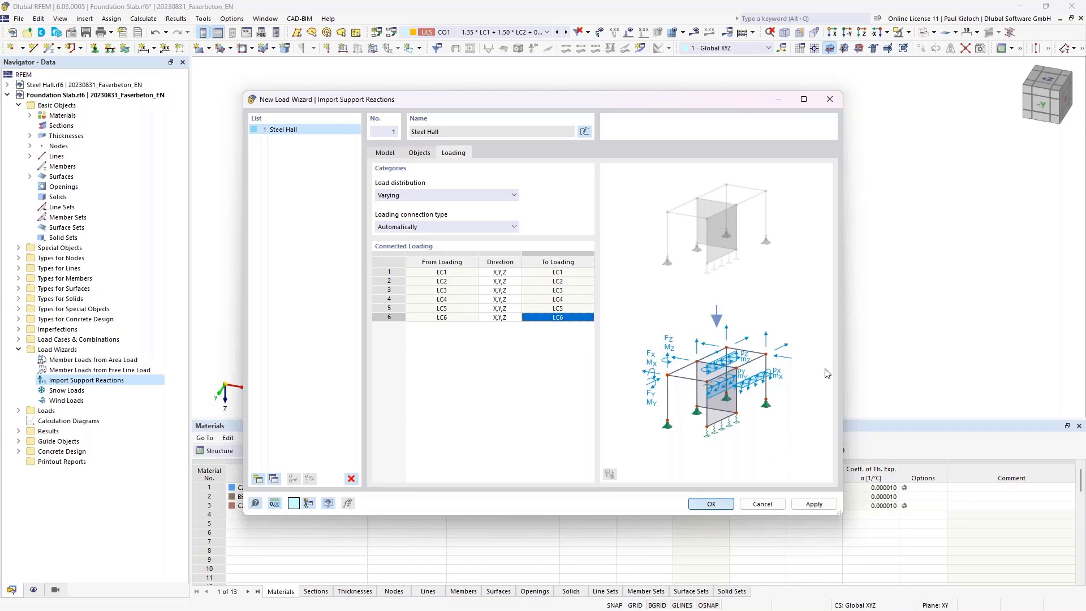
Display load case LC1 Self-weight and calculate the imported support reaction loads
left_click(505, 33)
left_click(485, 44)
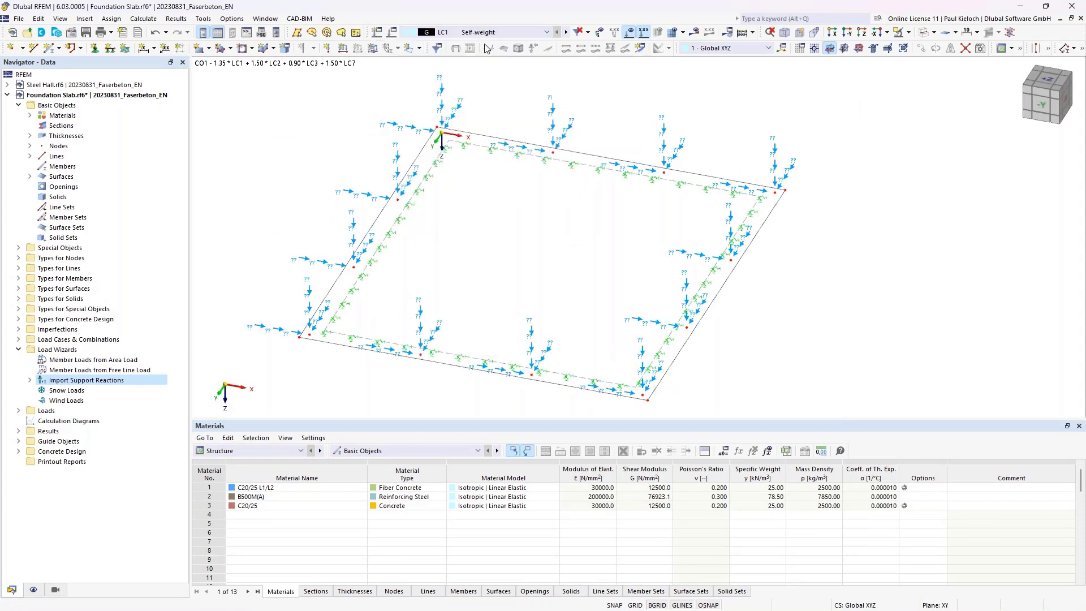
middle_click_drag(721, 134, 572, 104, "ctrl")
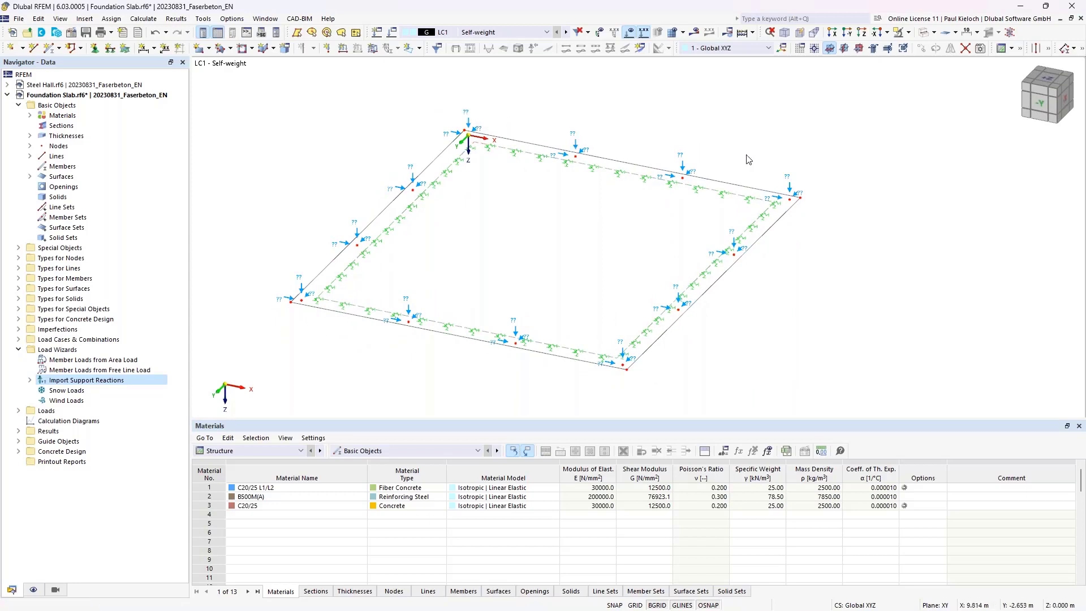
middle_click_drag(749, 160, 757, 156)
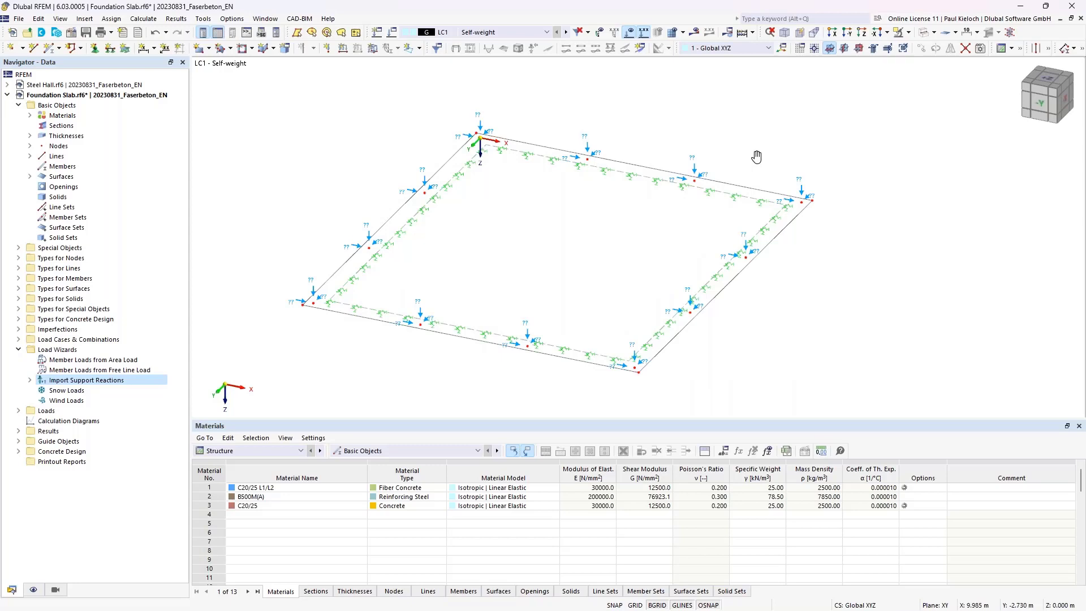
middle_click_drag(757, 156, 756, 156)
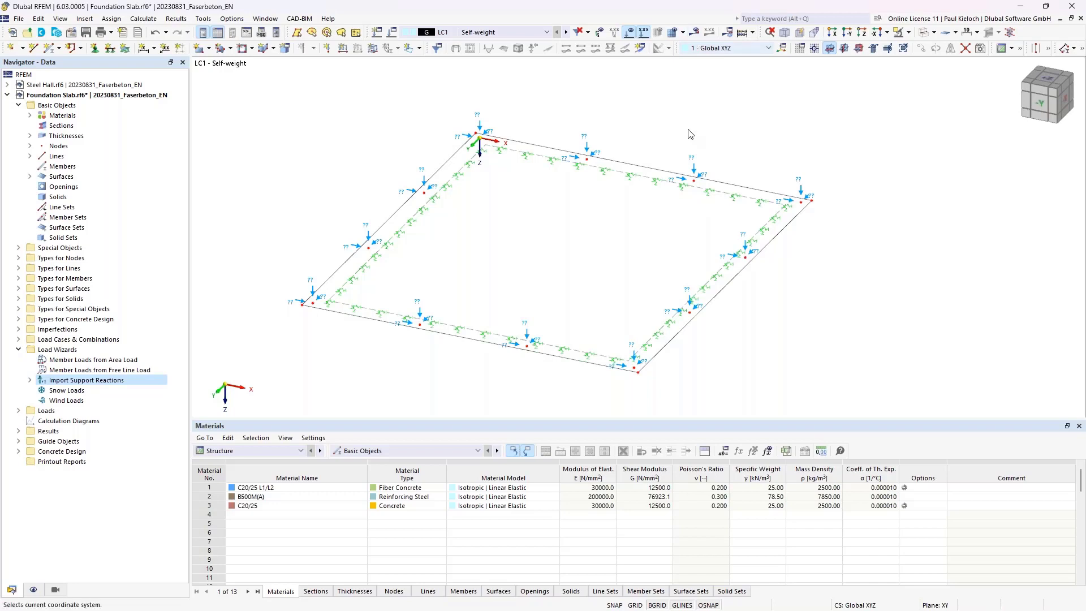
left_click(695, 32)
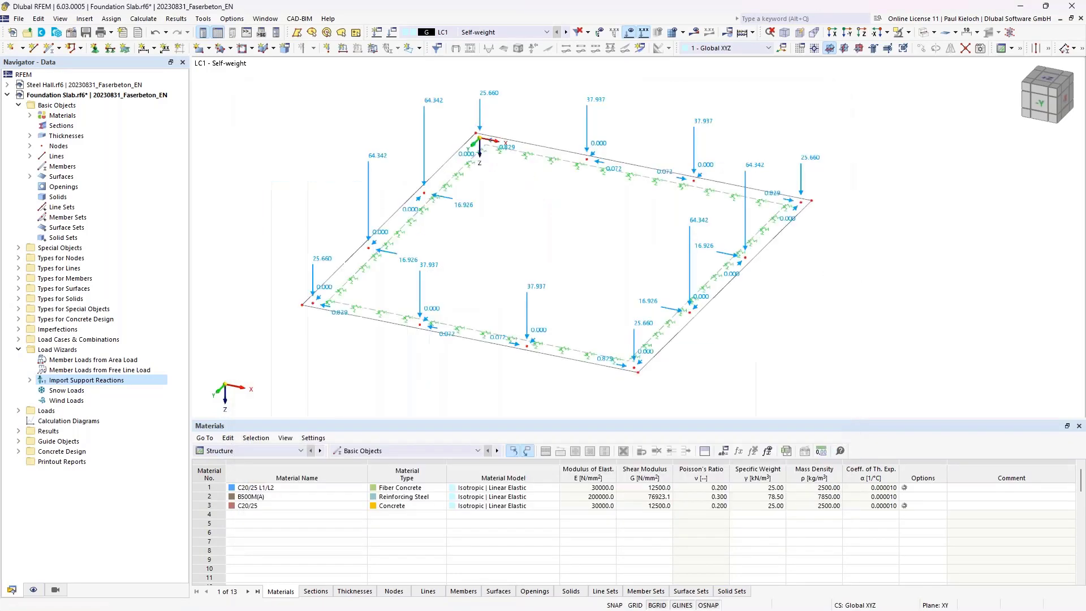
Examine the slab's global deformations under LC1 Self-weight and look through the available load cases and combinations
middle_click_drag(749, 269, 809, 266, "ctrl")
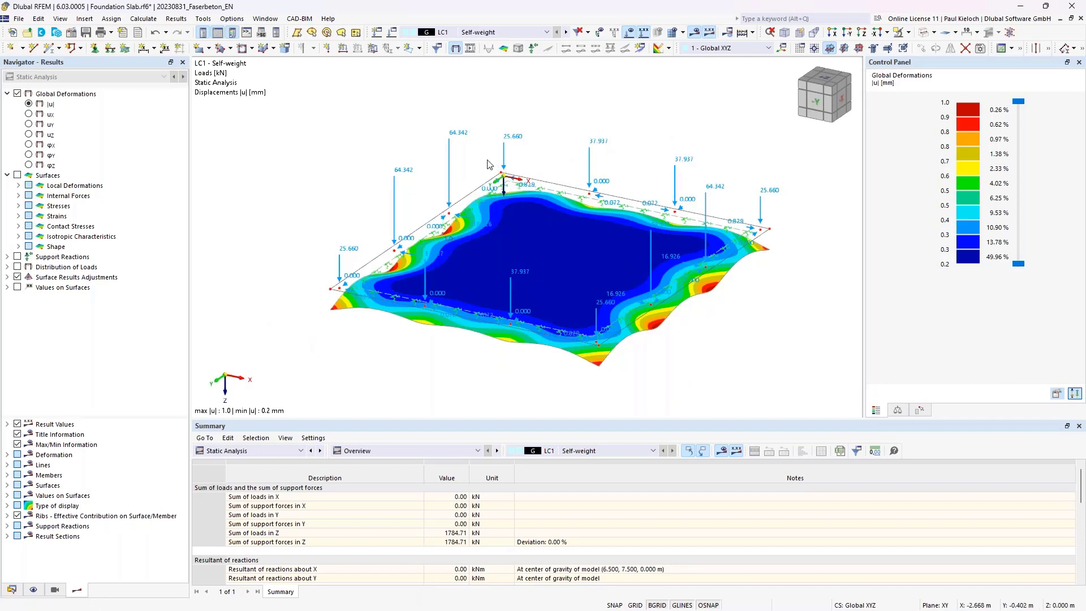
middle_click_drag(661, 130, 617, 127)
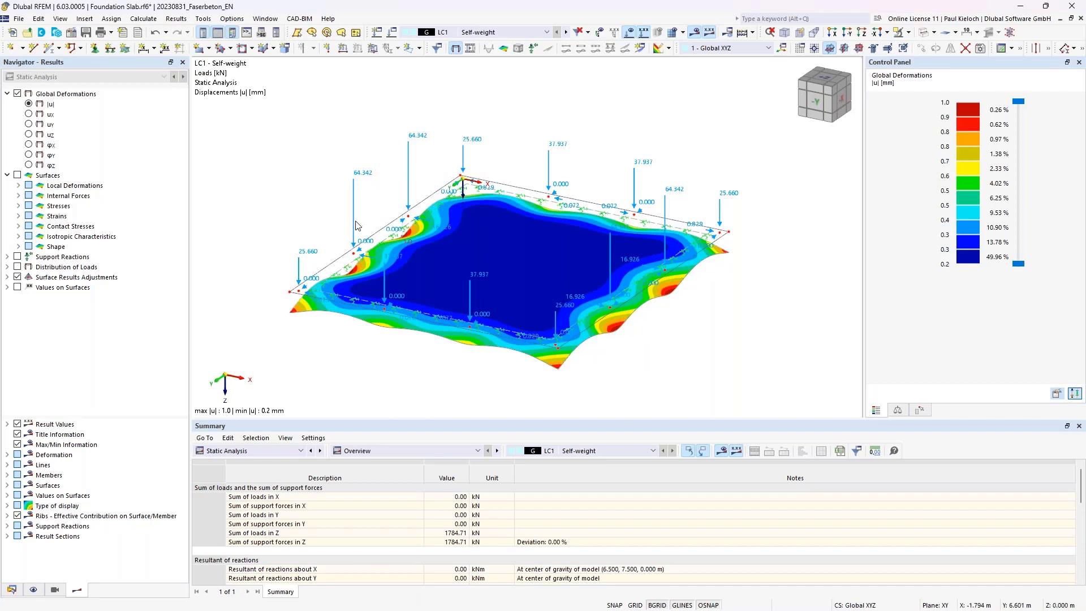
mouse_move(356, 225)
middle_click_drag(305, 179, 313, 206, "ctrl")
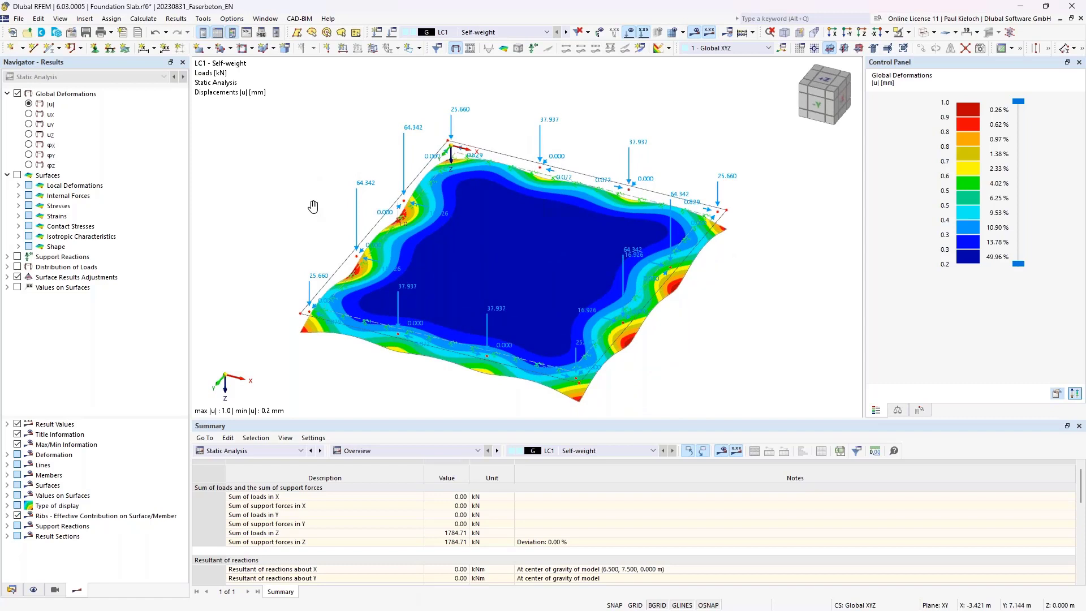
mouse_move(313, 207)
middle_mouse_down()
mouse_move(313, 189)
mouse_move(316, 200)
middle_mouse_up()
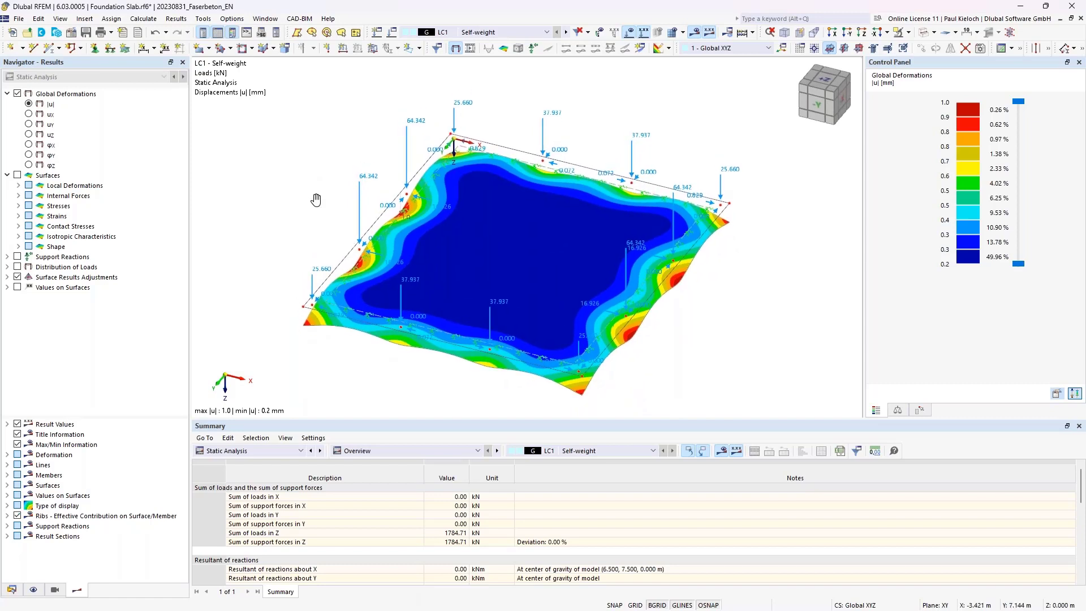
left_click(513, 32)
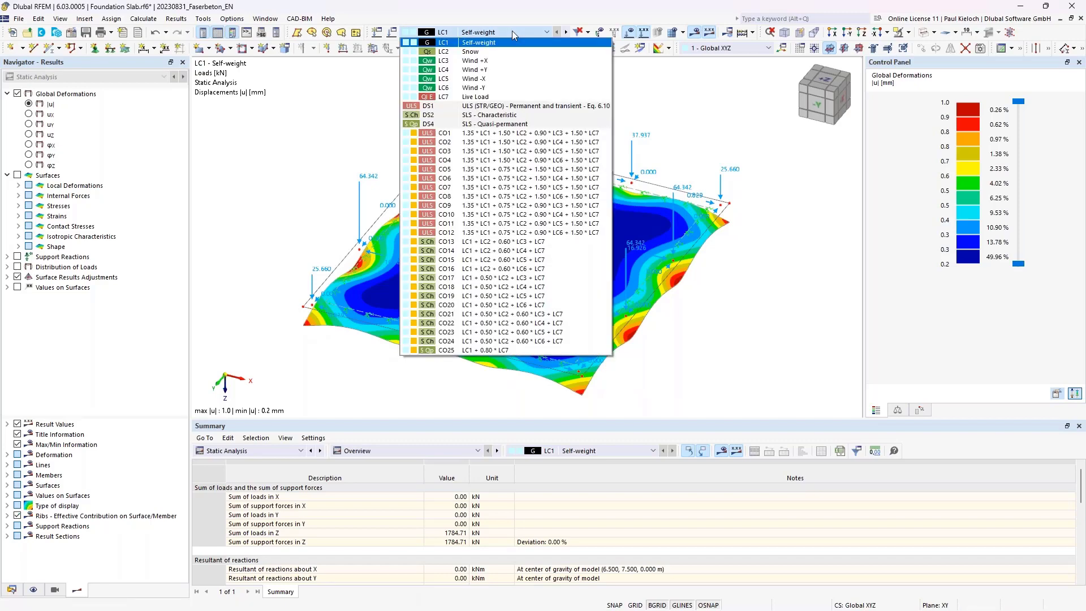
left_click(512, 32)
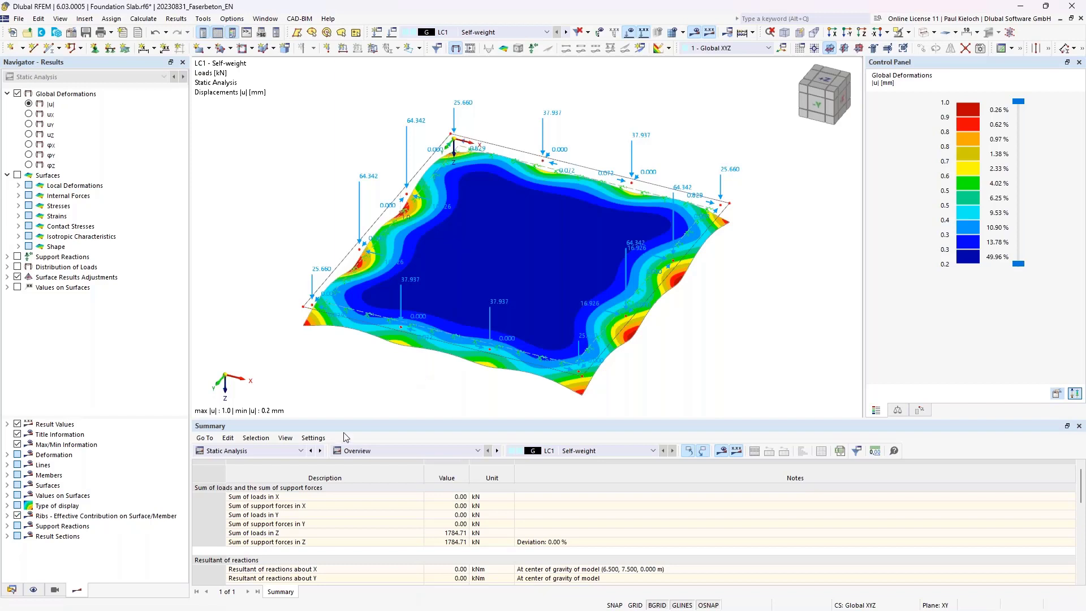
Review the design situations and objects to design in the Concrete Design input data, and run the concrete design calculation
left_click(301, 450)
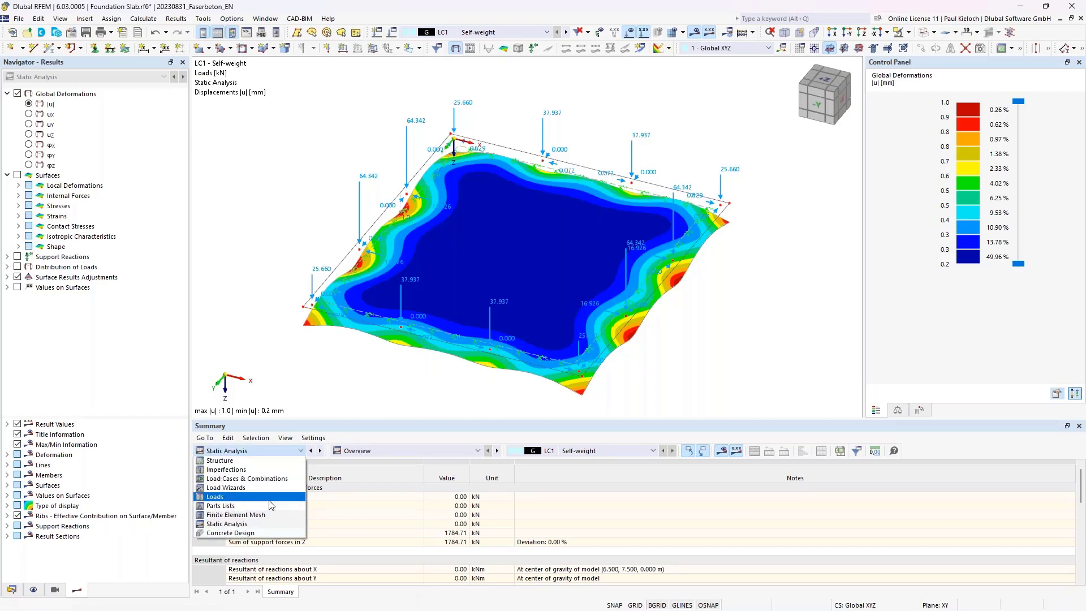
left_click(251, 533)
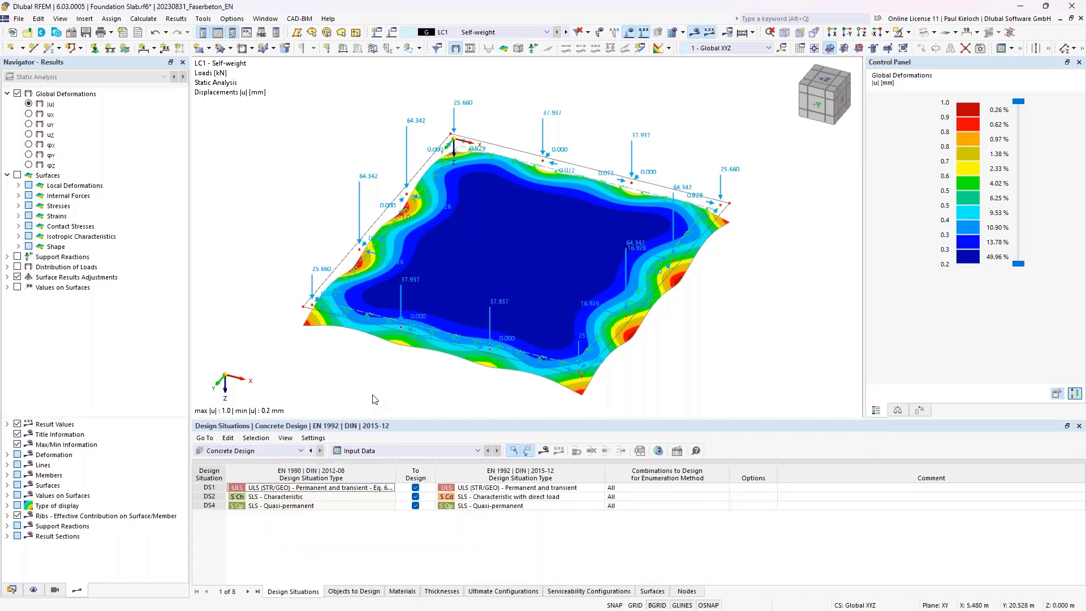
left_click(360, 592)
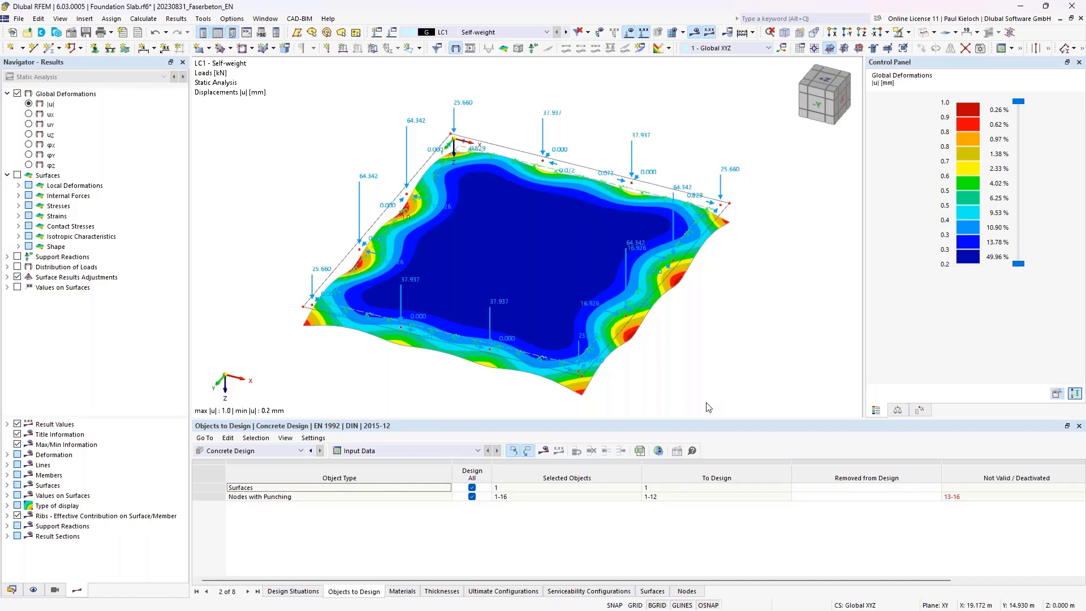
middle_click_drag(731, 357, 742, 349, "ctrl")
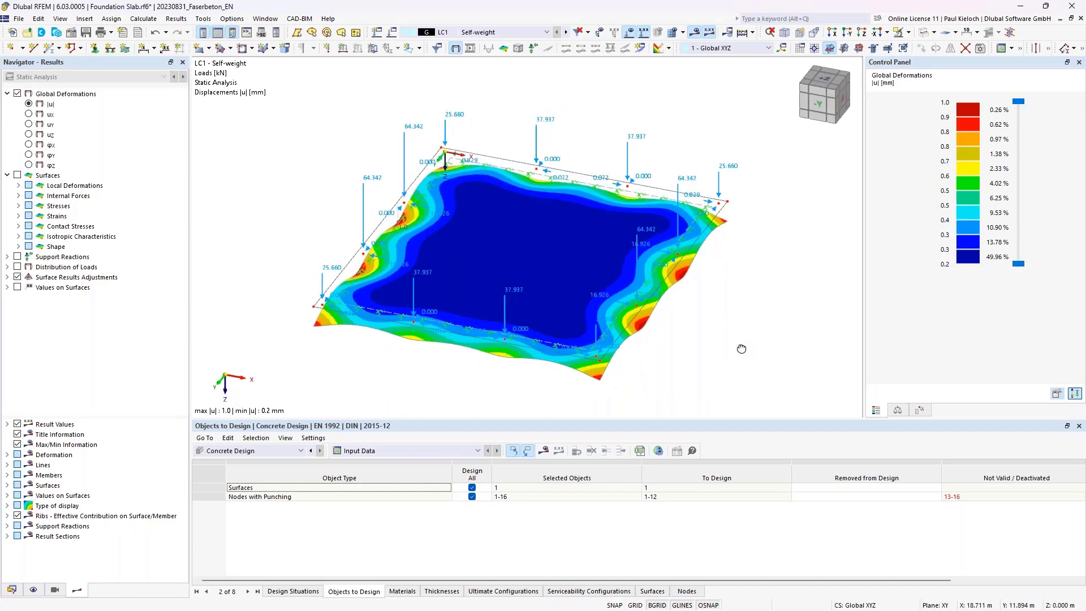
left_click(544, 453)
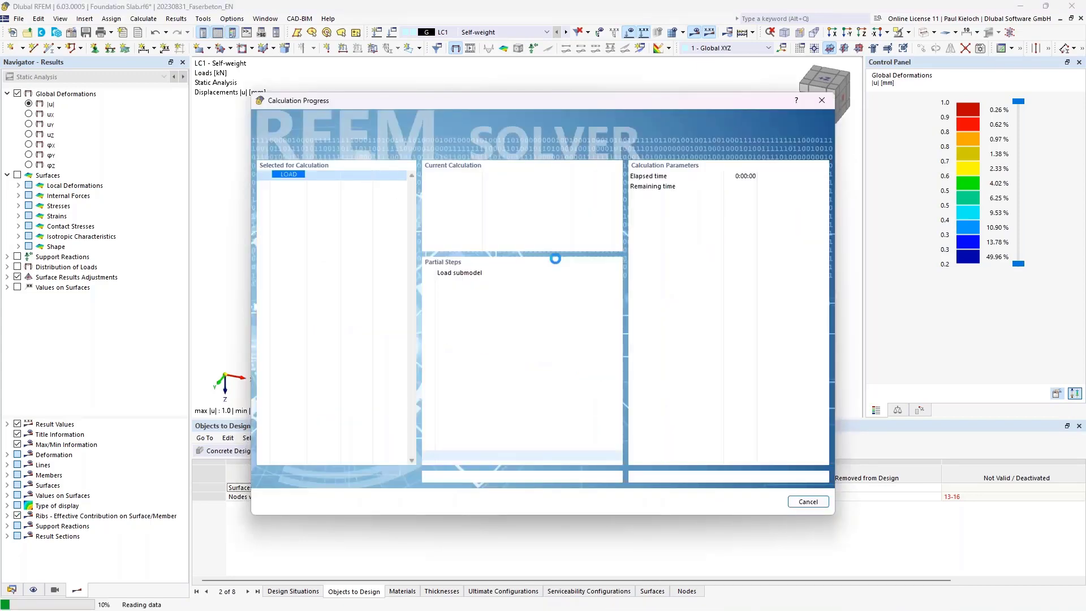
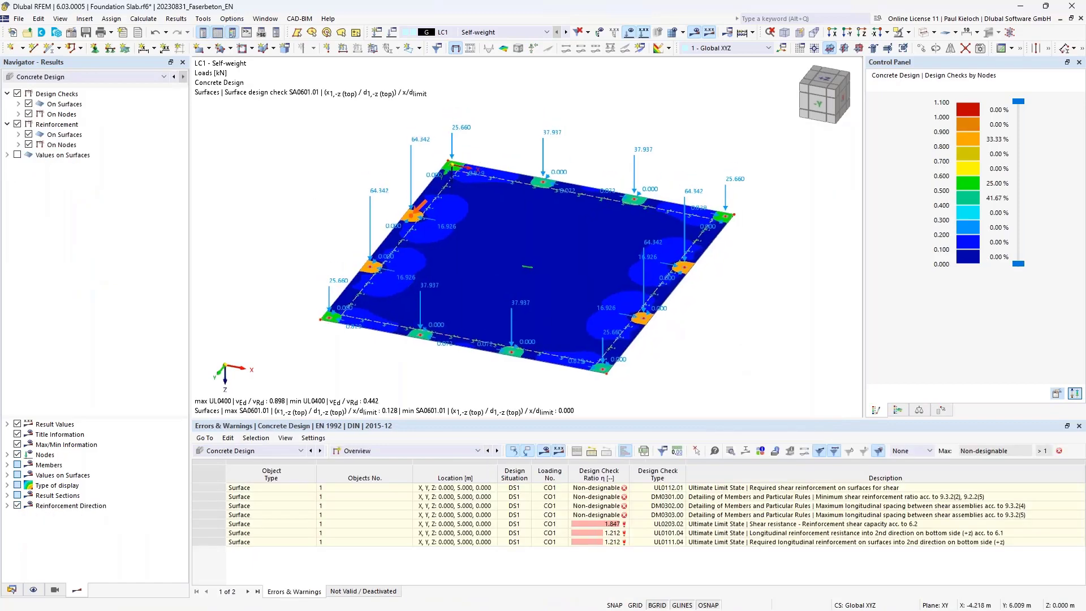
Hide the reinforcement results, the design checks on nodes and the loads, leaving only the surface design checks displayed on the slab
middle_click_drag(326, 212, 305, 221, "ctrl")
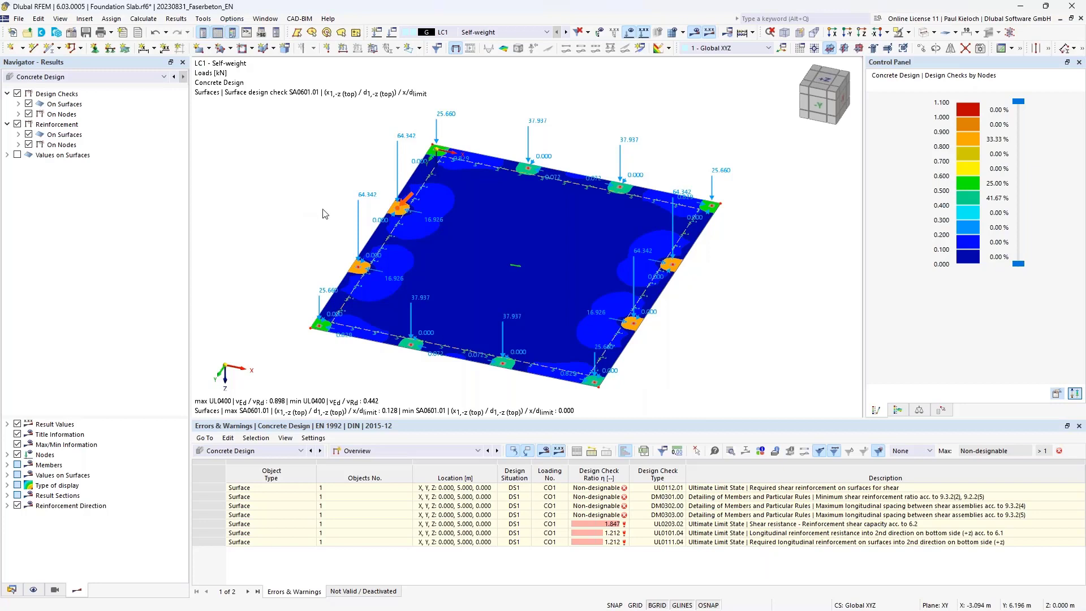
left_click(18, 124)
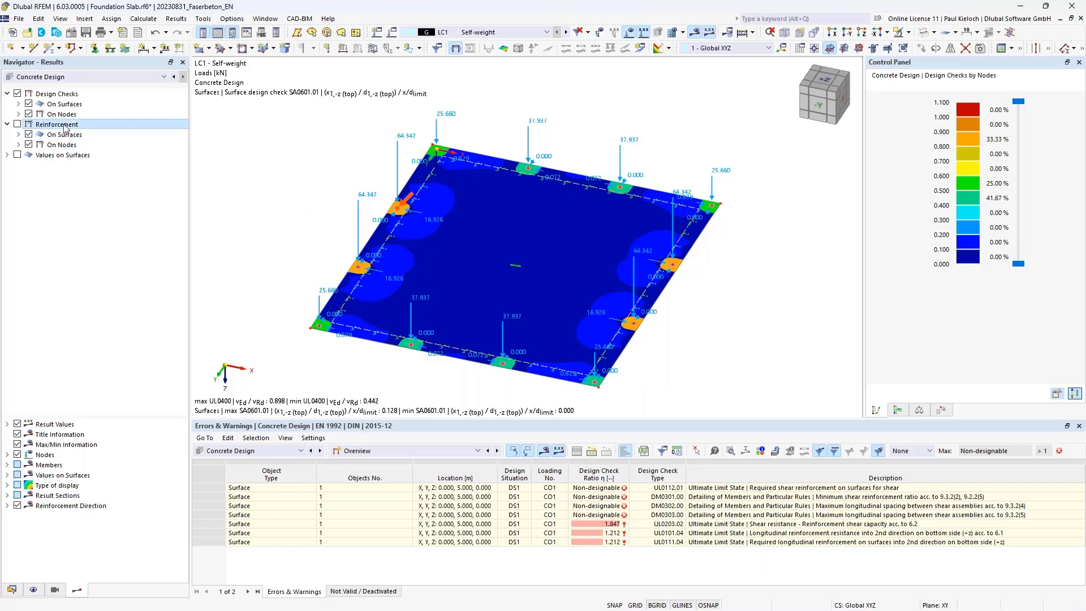
left_click(28, 115)
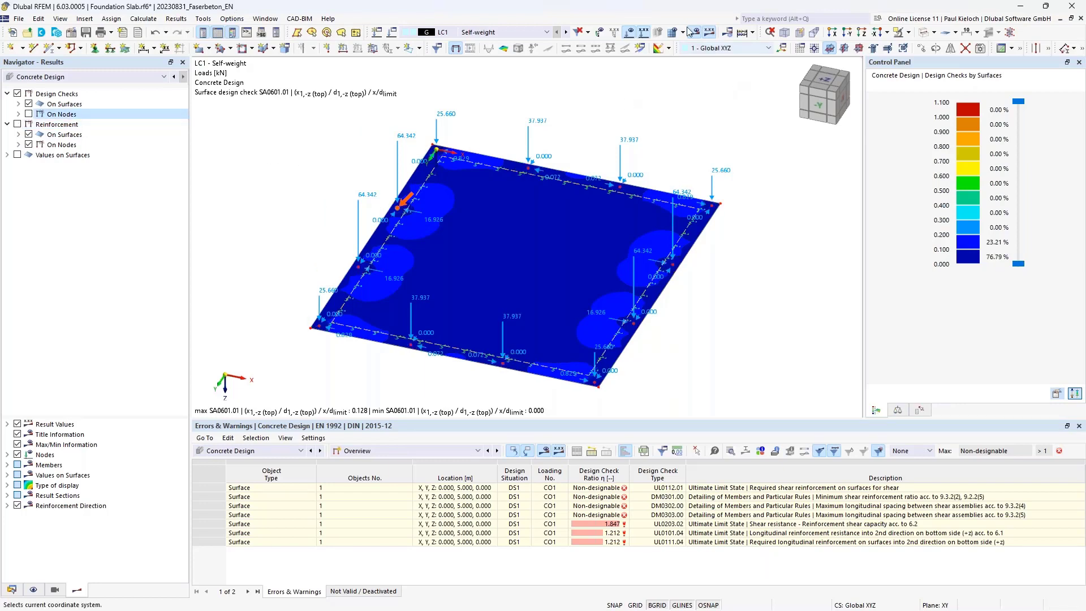
left_click(629, 32)
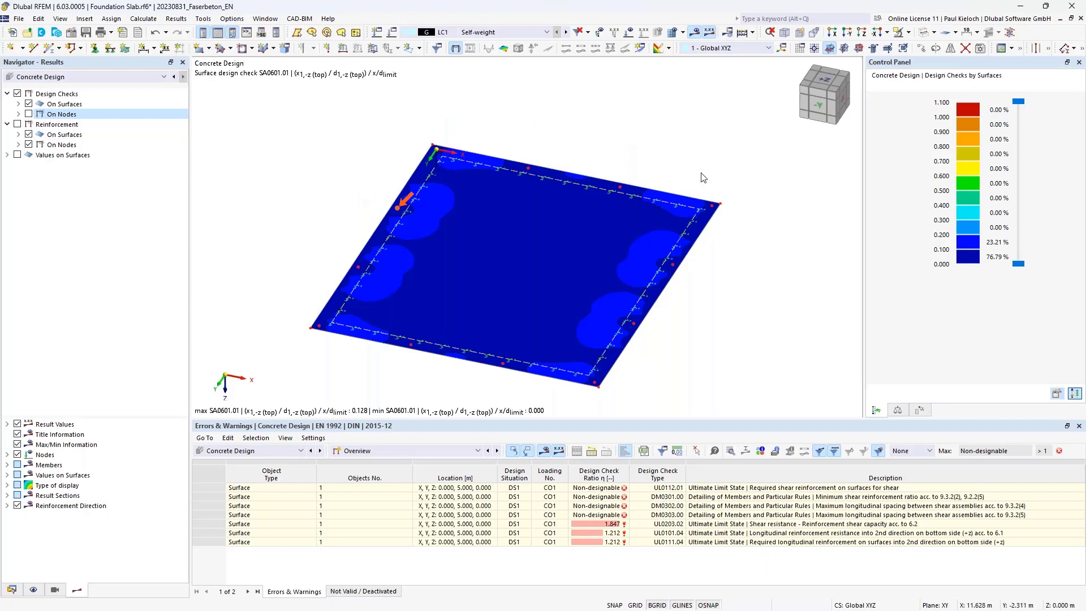
middle_click_drag(698, 164, 698, 139, "ctrl")
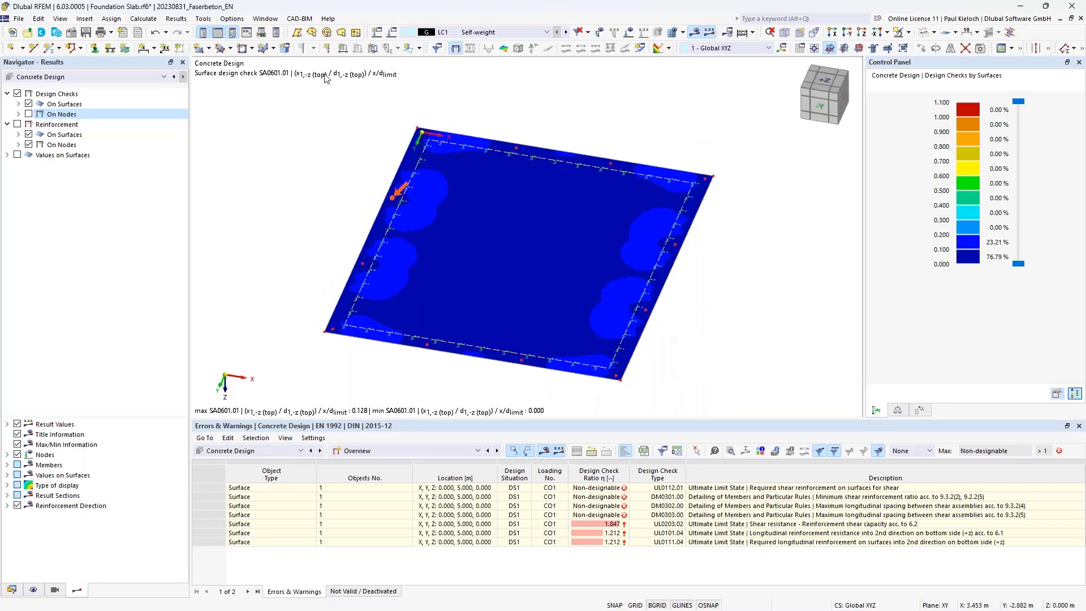
List the individual ultimate and serviceability limit state checks on surfaces, with enough room to read their full designations
left_click(19, 104)
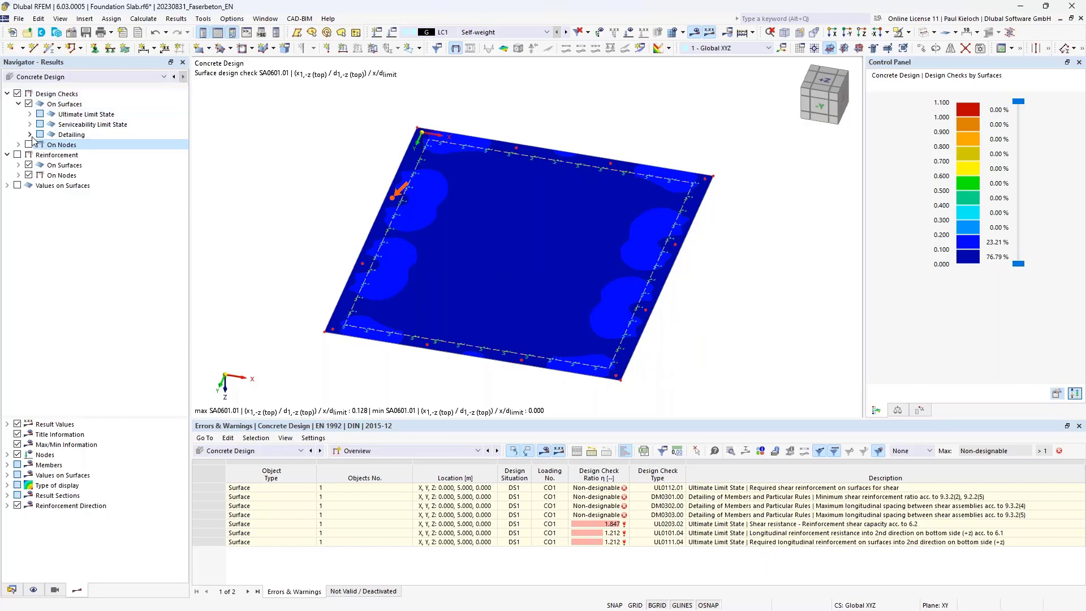
left_click(30, 114)
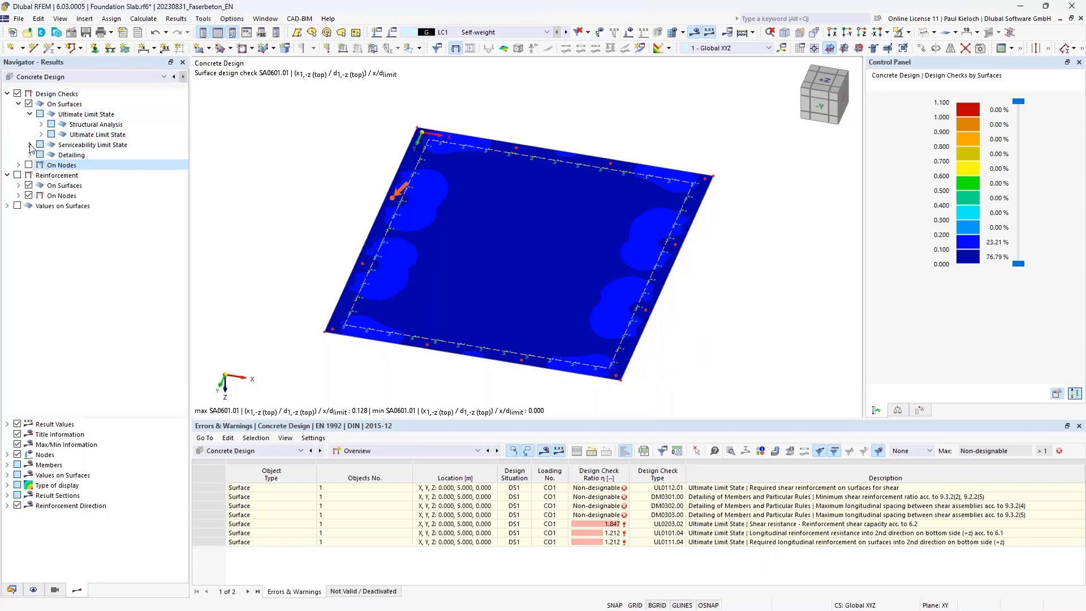
left_click(30, 145)
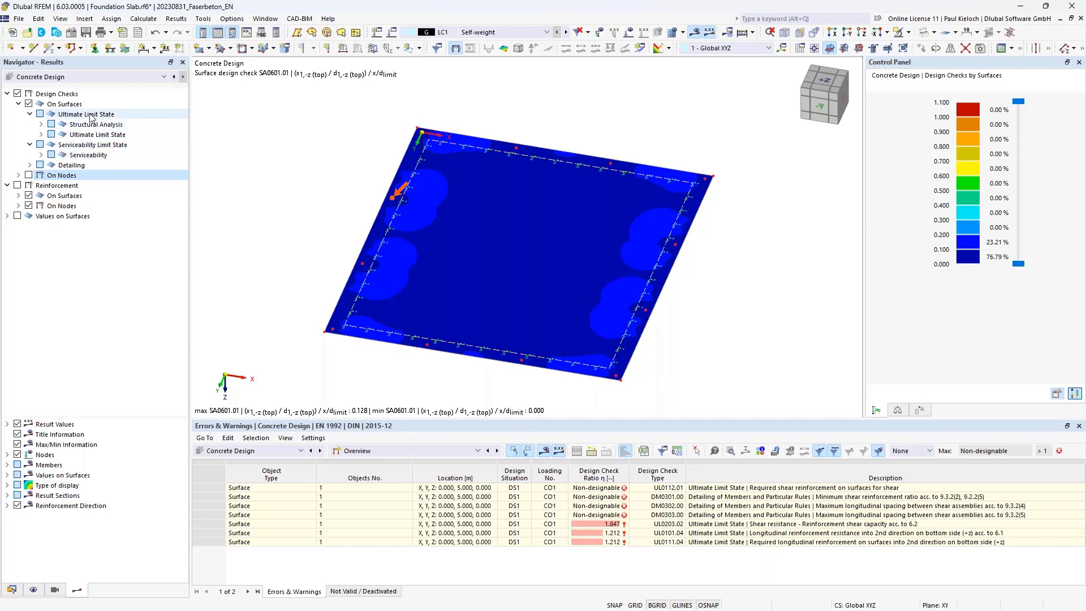
left_click(41, 134)
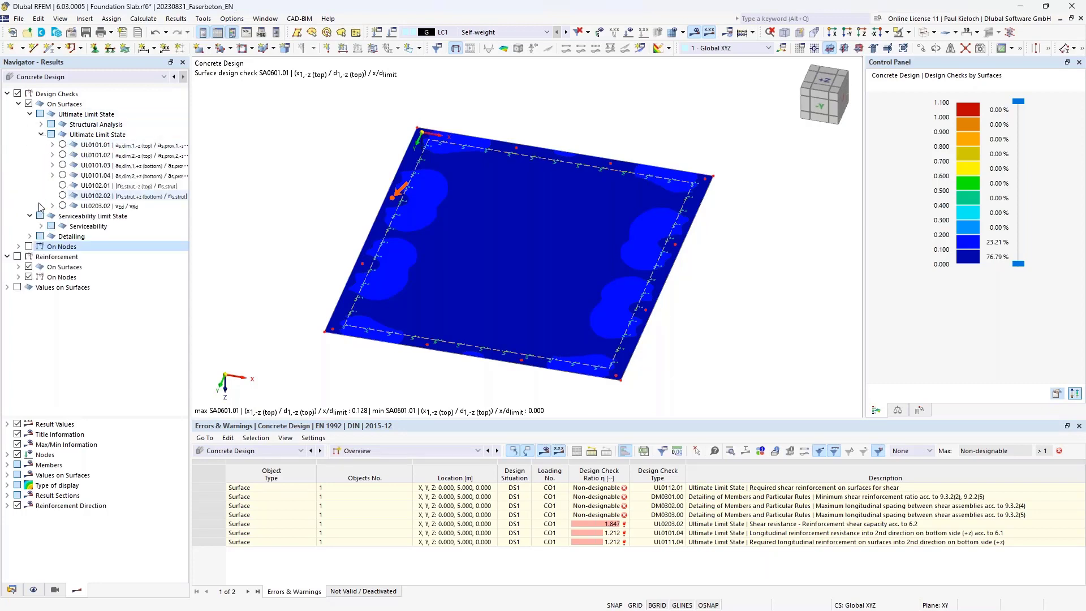
left_click(39, 225)
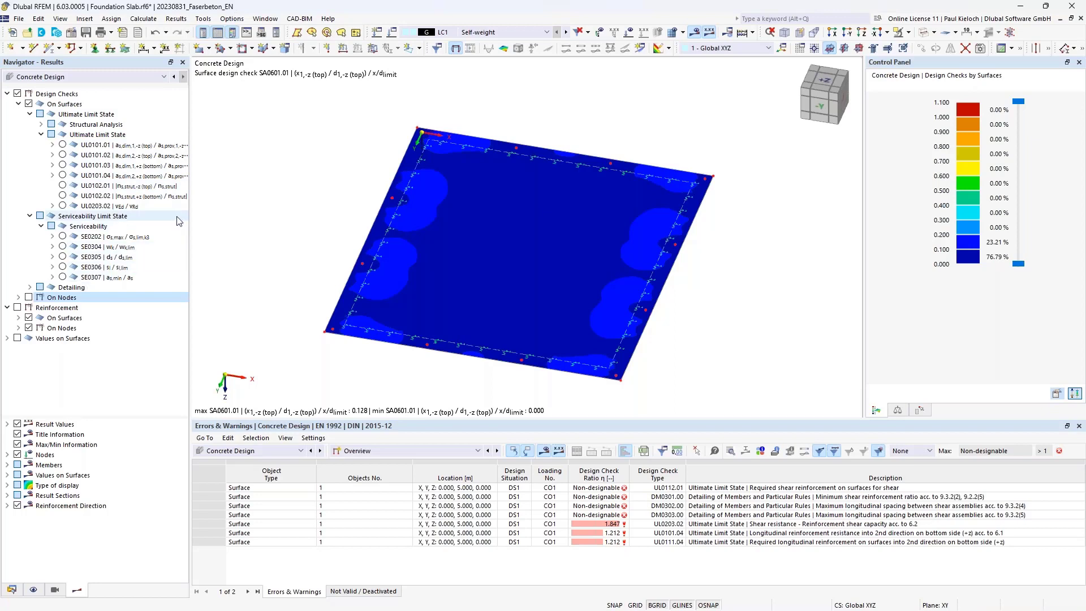
left_click_drag(189, 212, 217, 210)
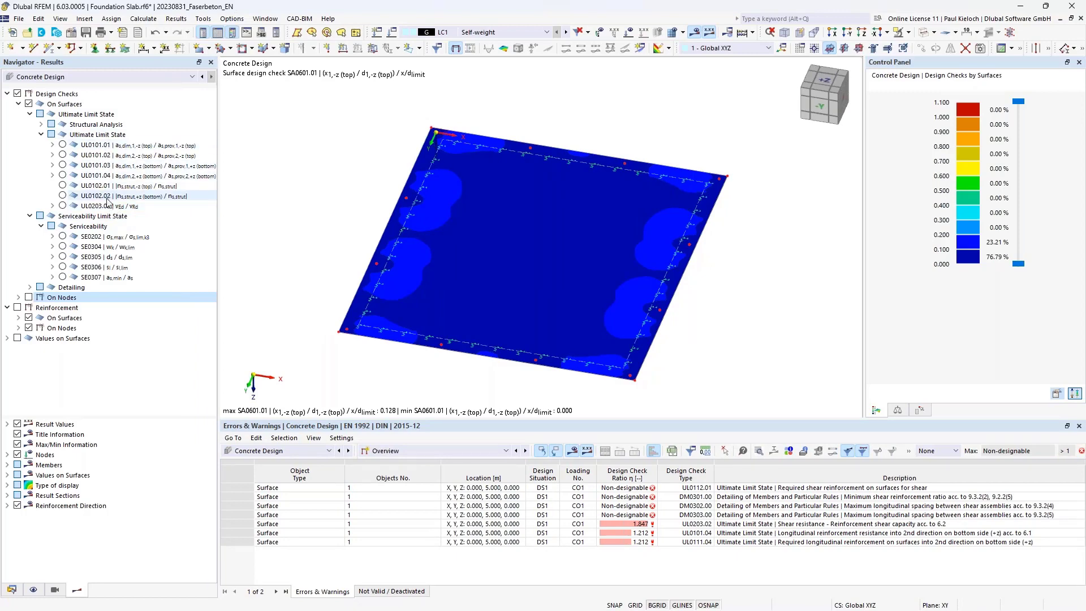
Examine the shear check UL0203.02 on the slab and compare the shear resistances vRd,c without and vfRd,c with fibers
left_click(62, 206)
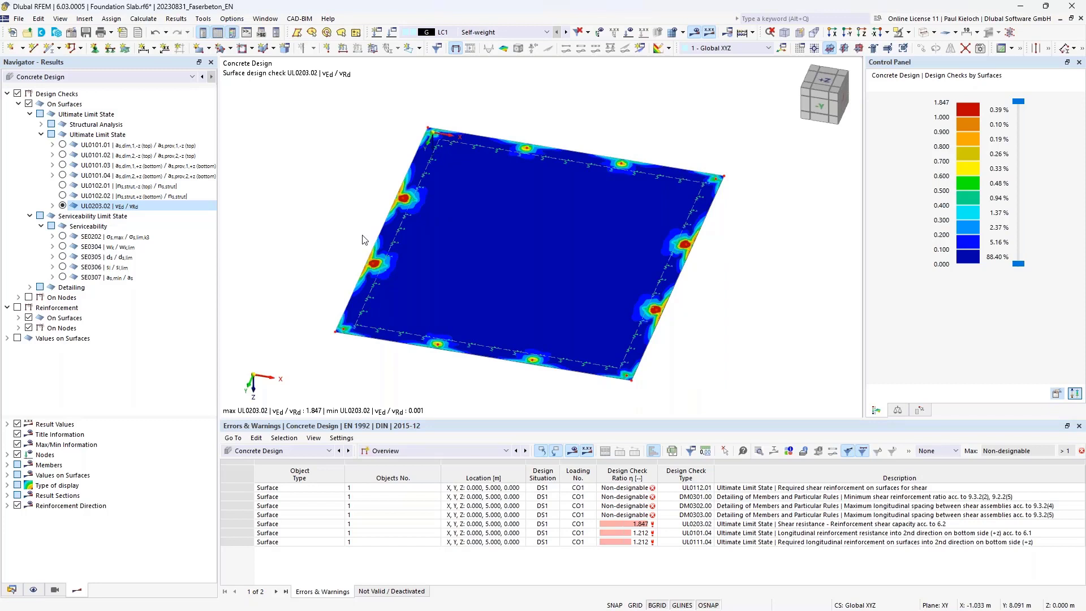
left_click(53, 206)
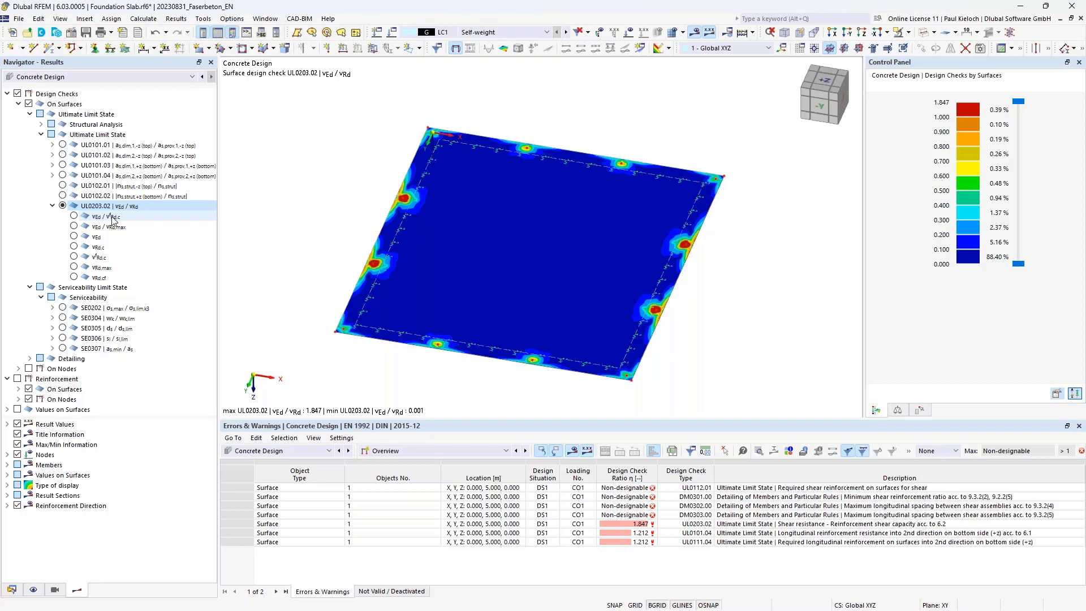
left_click(75, 258)
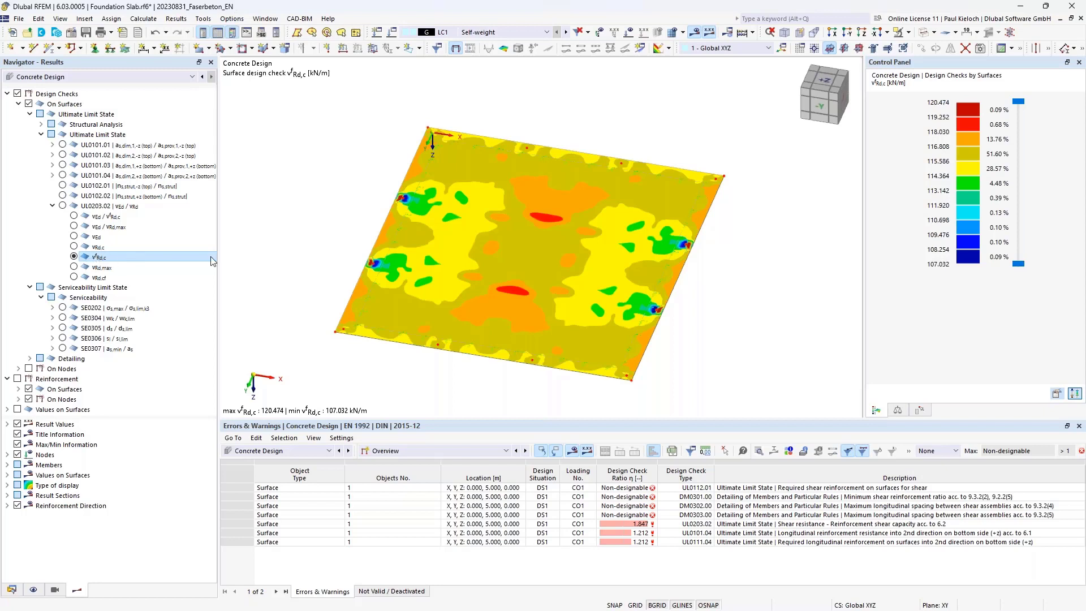
left_click(76, 249)
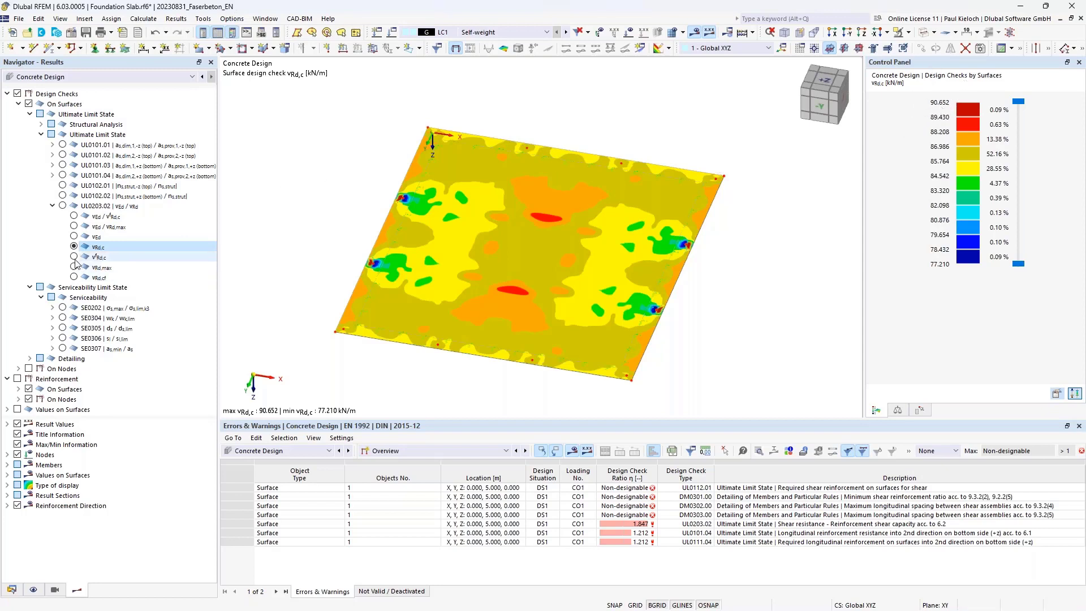
left_click(74, 257)
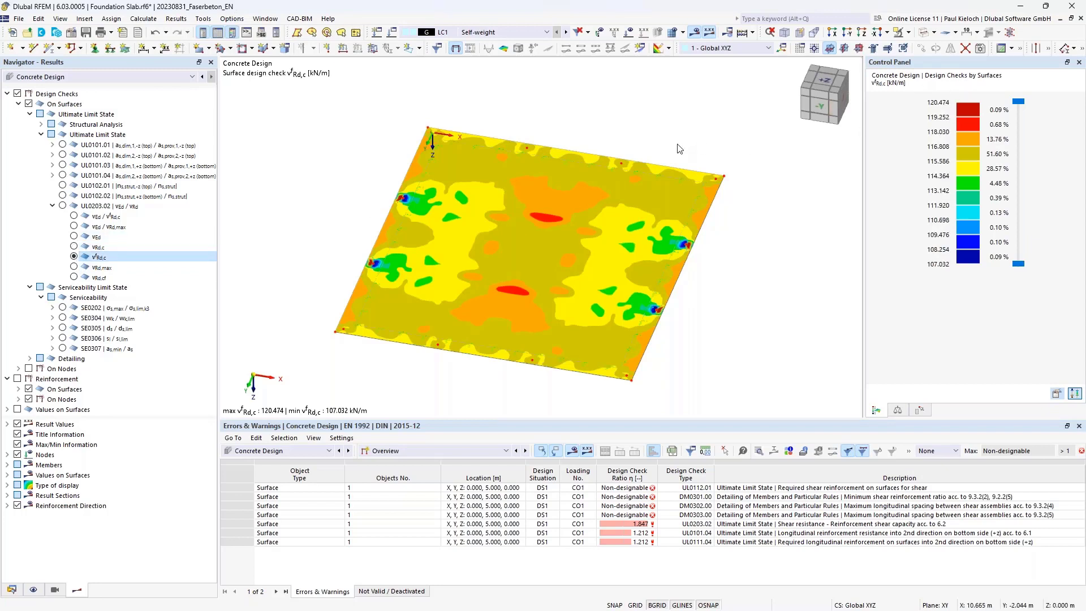
left_click(62, 206)
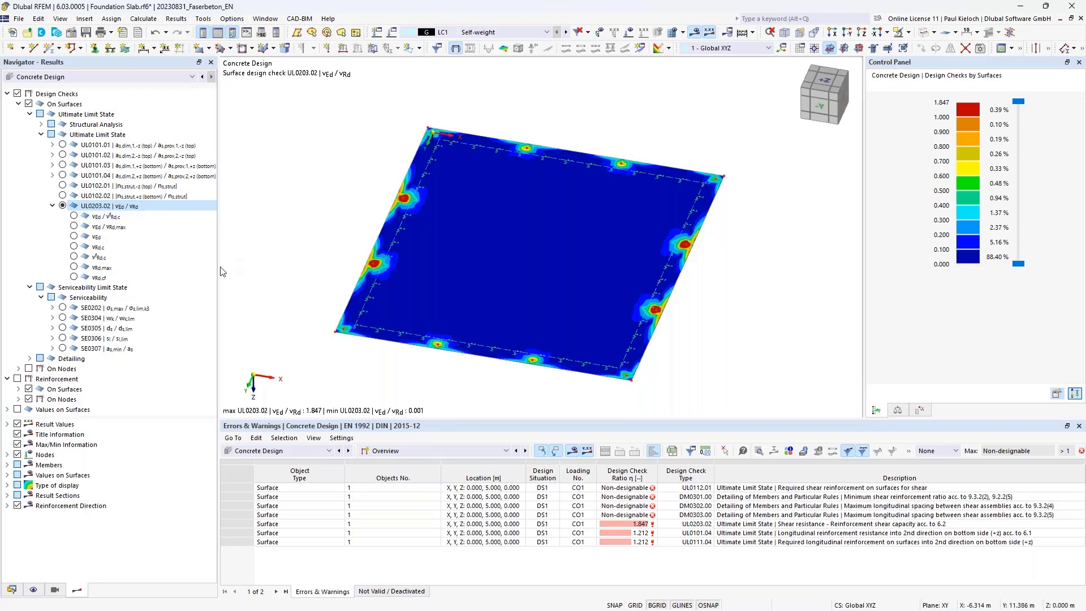
left_click(53, 206)
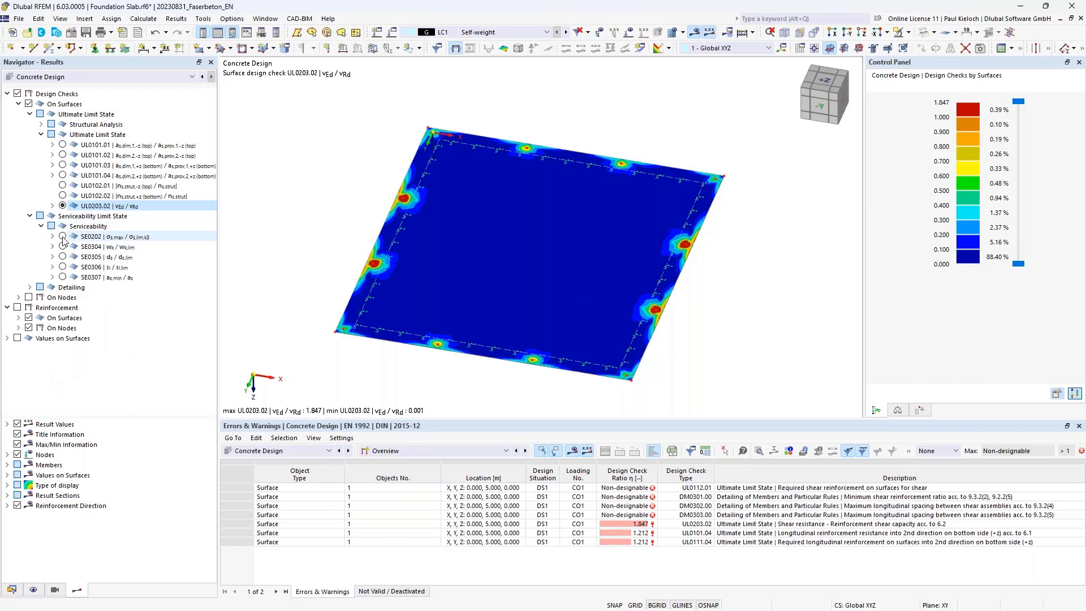
Examine the serviceability checks SE0202, SE0305, SE0306 and SE0307 on the slab surface one after another
left_click(62, 237)
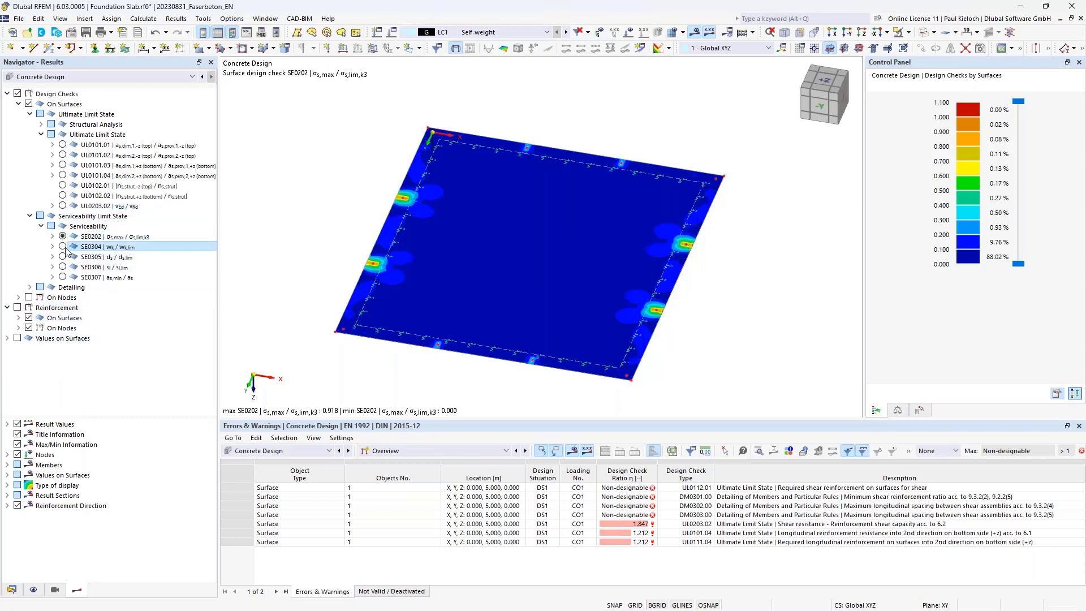
left_click(63, 256)
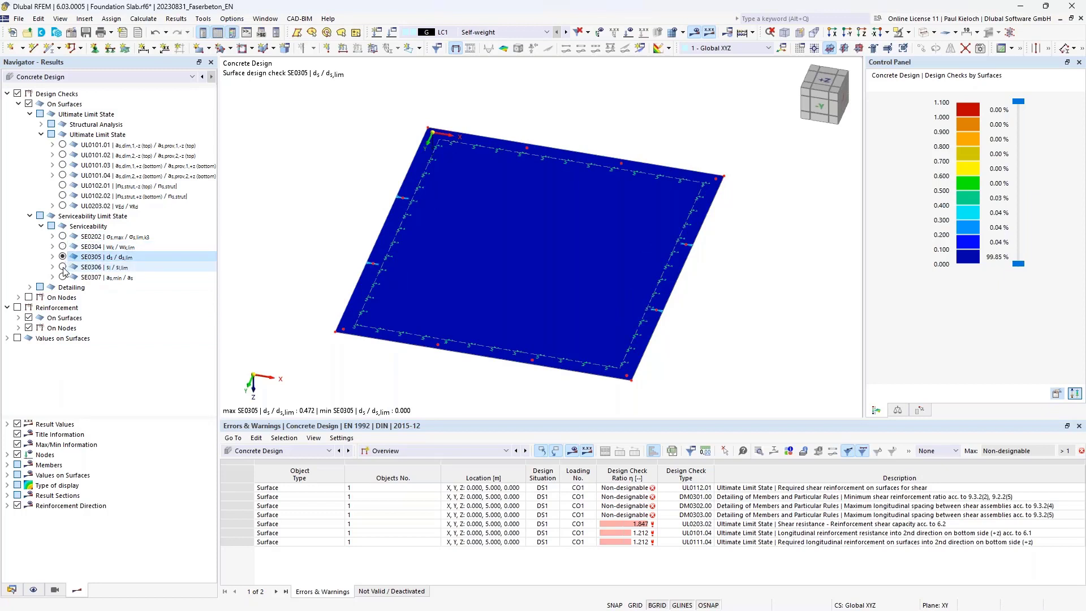
left_click(63, 268)
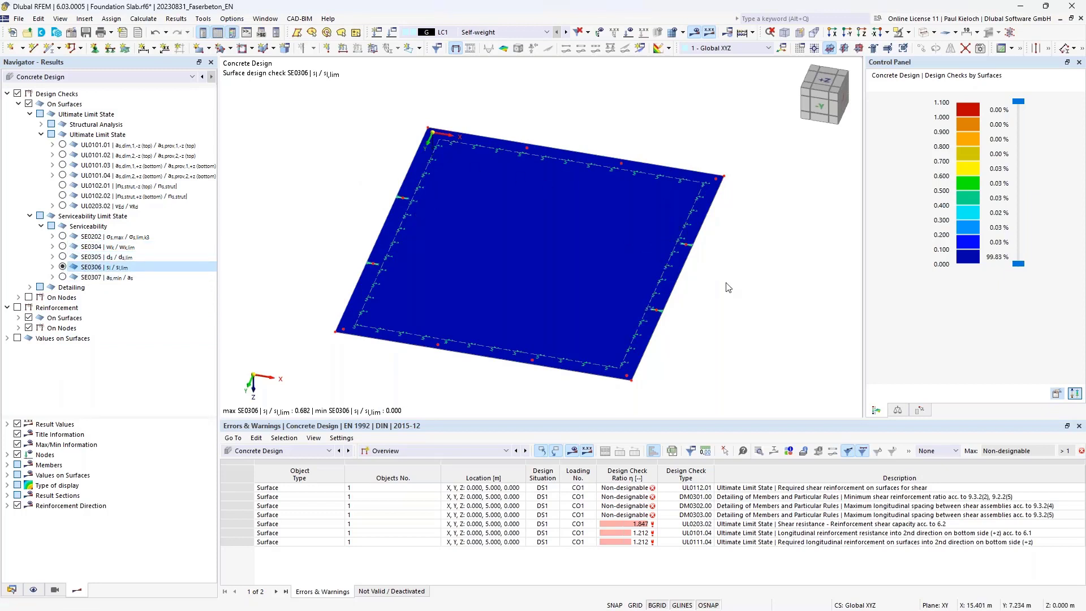
middle_click_drag(702, 271, 749, 265)
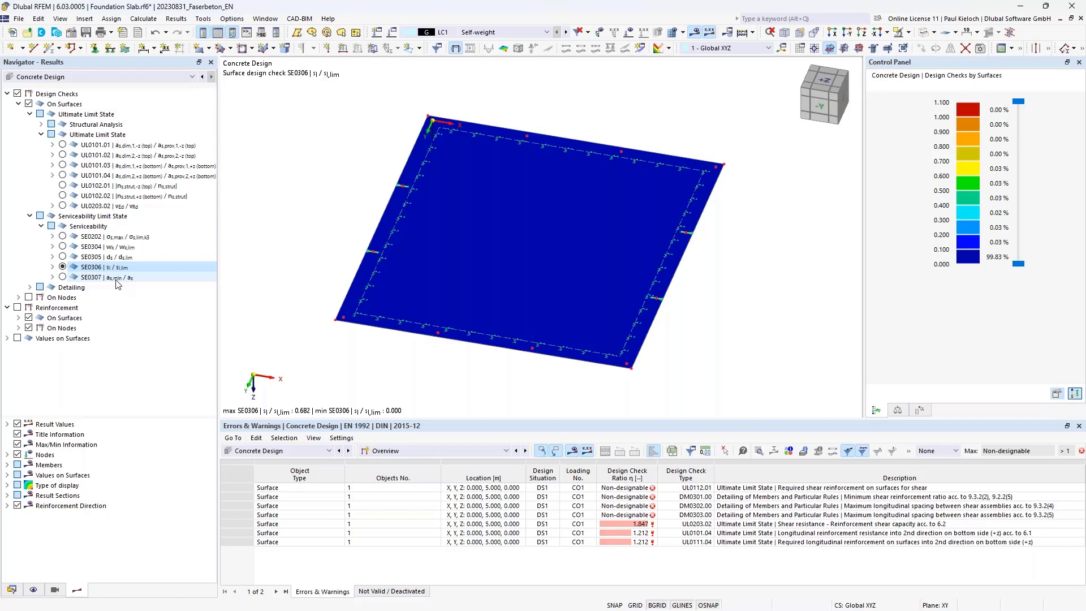
left_click(63, 277)
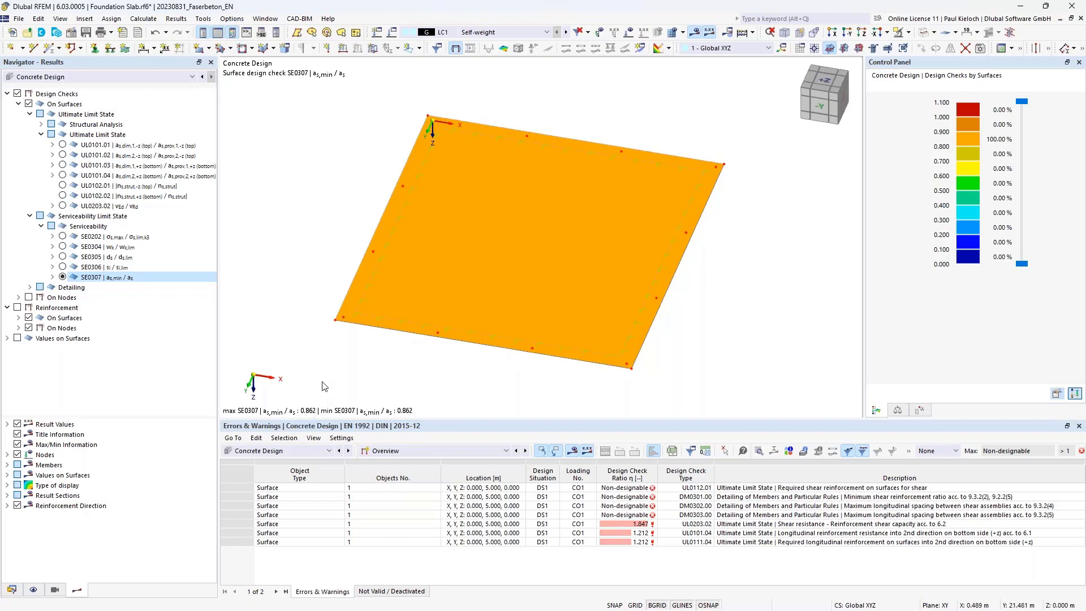
Examine the minimum top reinforcement with fiber effect in direction 1, afs,min,1,-z (top), of serviceability check SE0307 on the slab
left_click(53, 277)
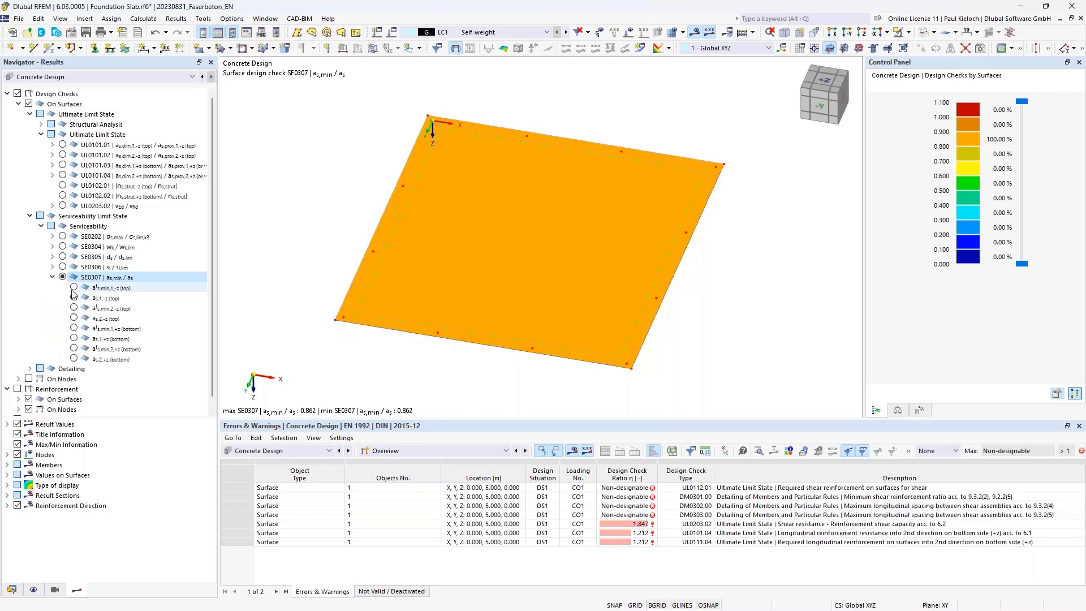
left_click(74, 288)
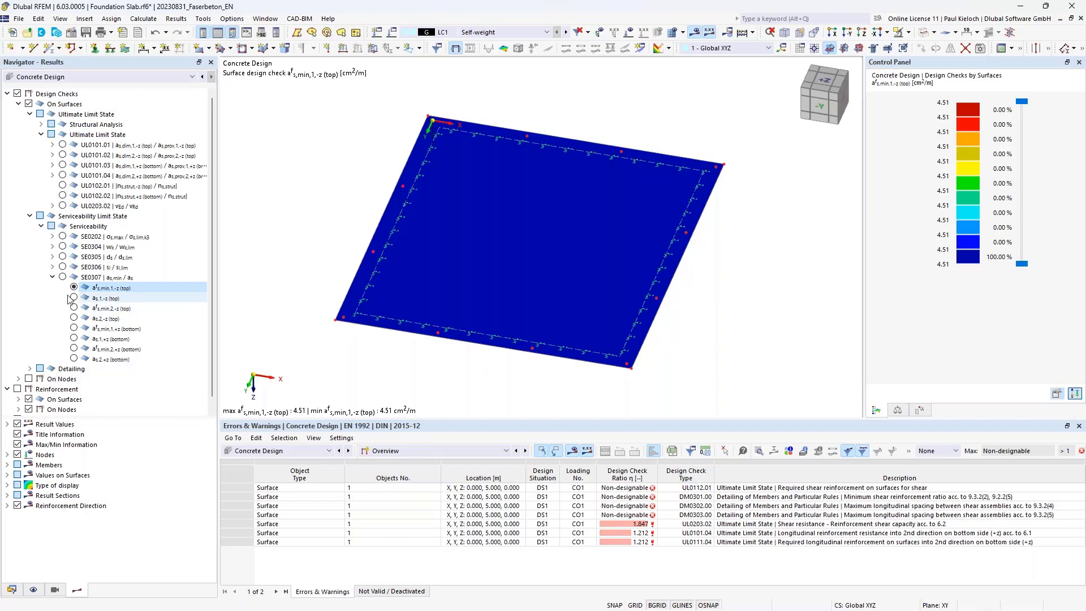
left_click(53, 278)
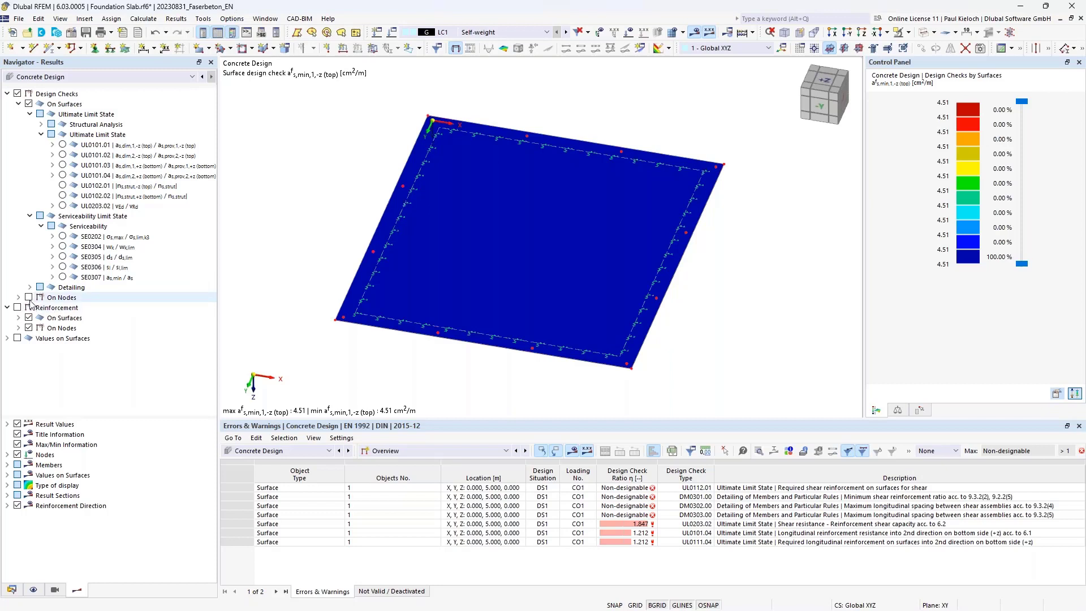
Replace the surface design checks with the design checks on nodes and list the partial results of punching check UL0400
left_click(29, 104)
left_click(29, 297)
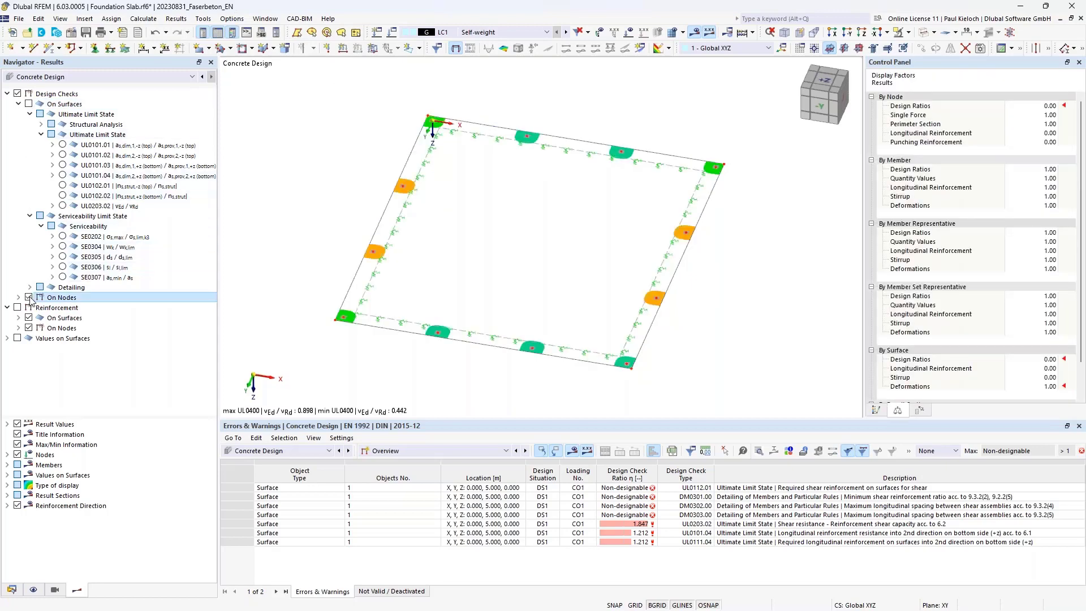
left_click(19, 297)
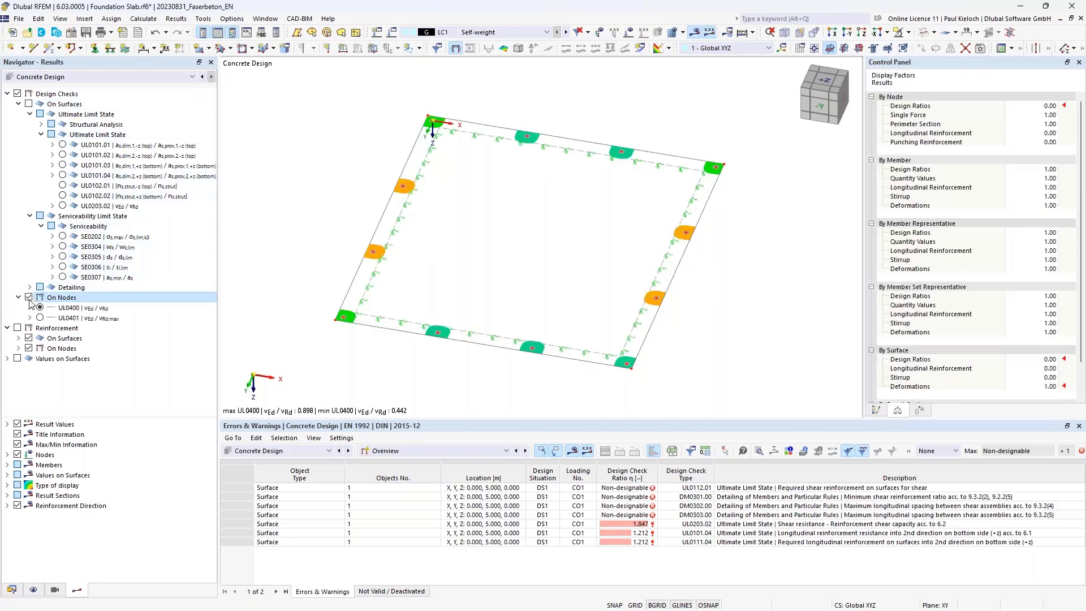
left_click(30, 308)
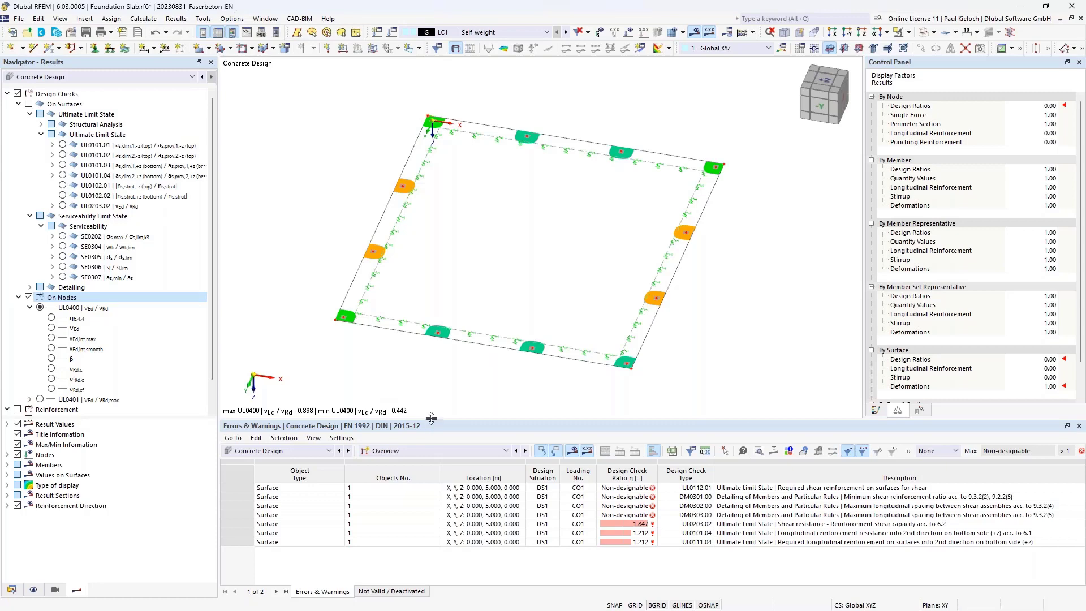
Enlarge the result table area and show the concrete design ratios on surfaces in it
left_click_drag(431, 419, 435, 382)
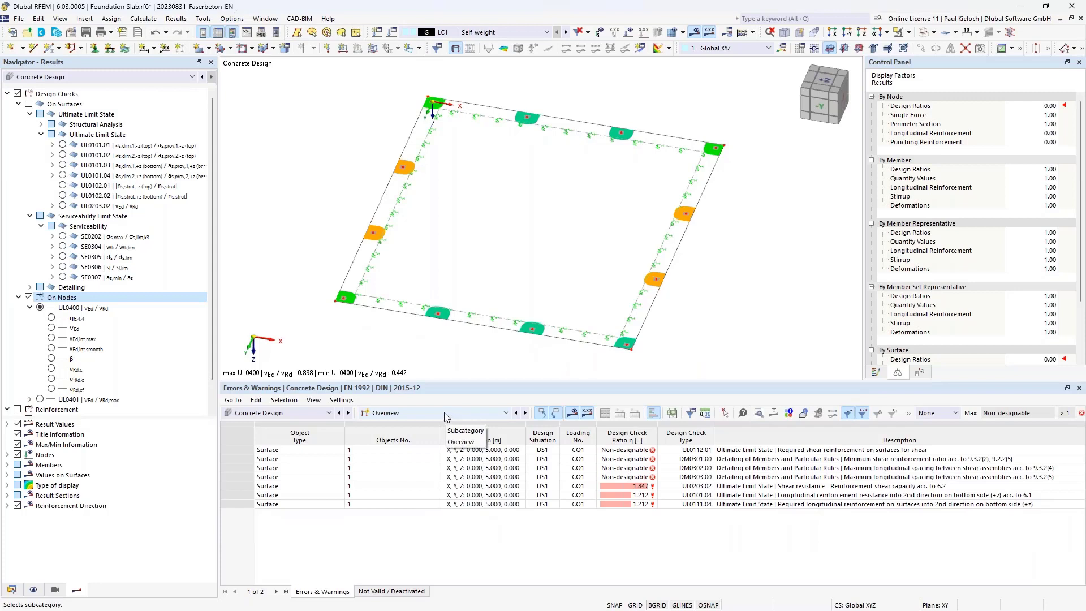
left_click(444, 412)
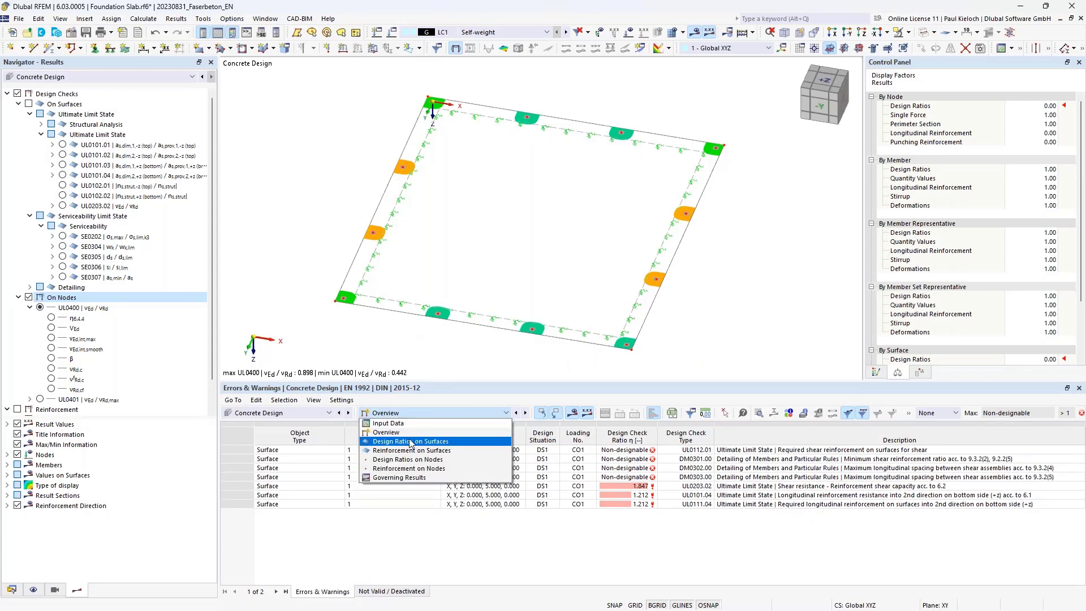
left_click(431, 445)
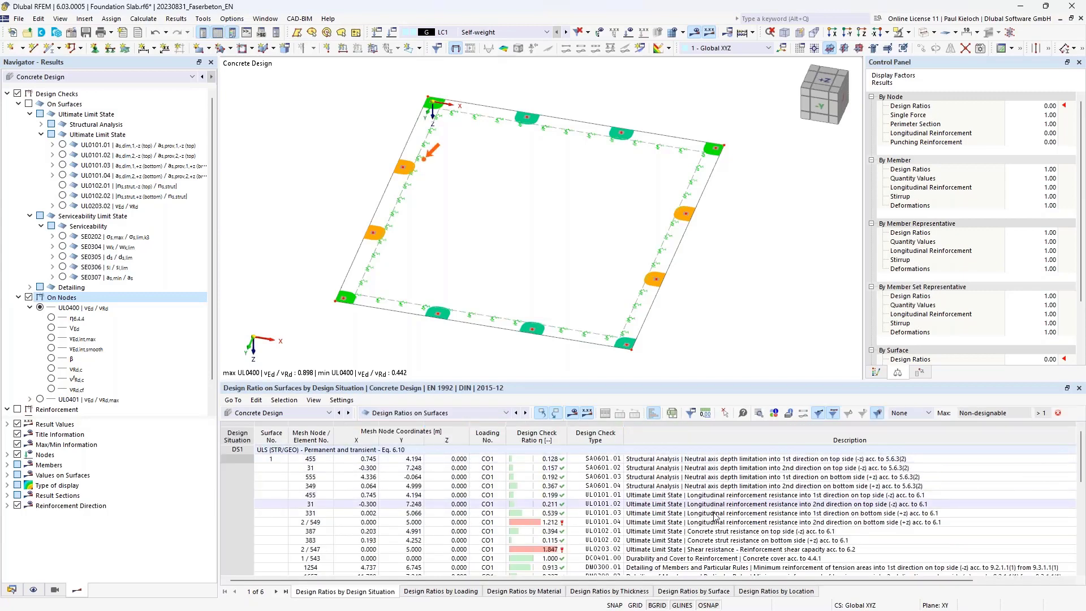
Review the design check details and formulas of shear resistance check UL0203.02 with fiber effect down to the final ratio
left_click(708, 549)
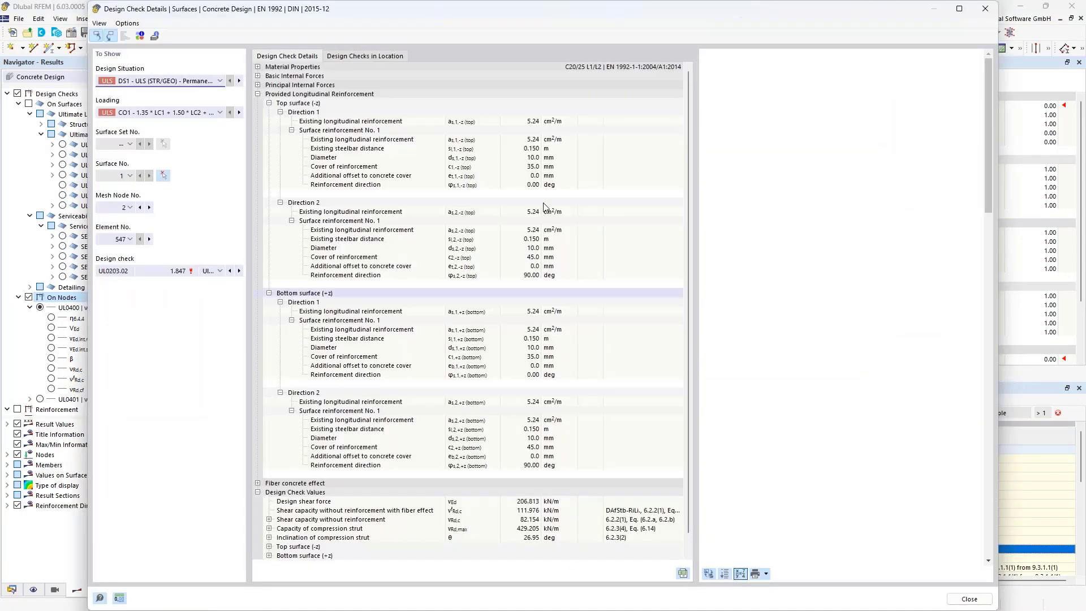
left_click(259, 94)
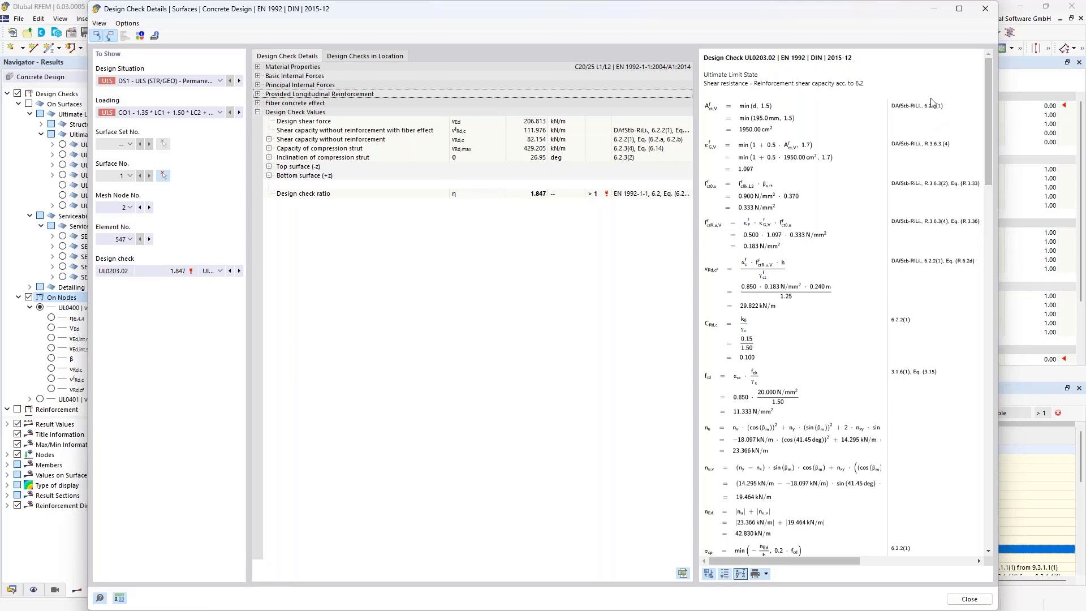
left_click_drag(987, 104, 968, 334)
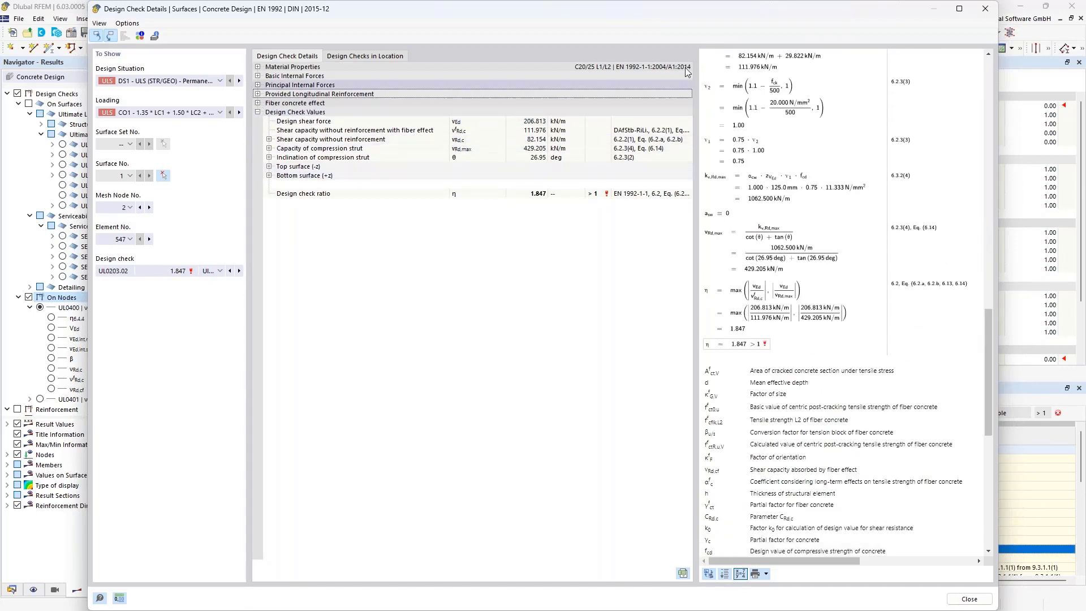
left_click(990, 12)
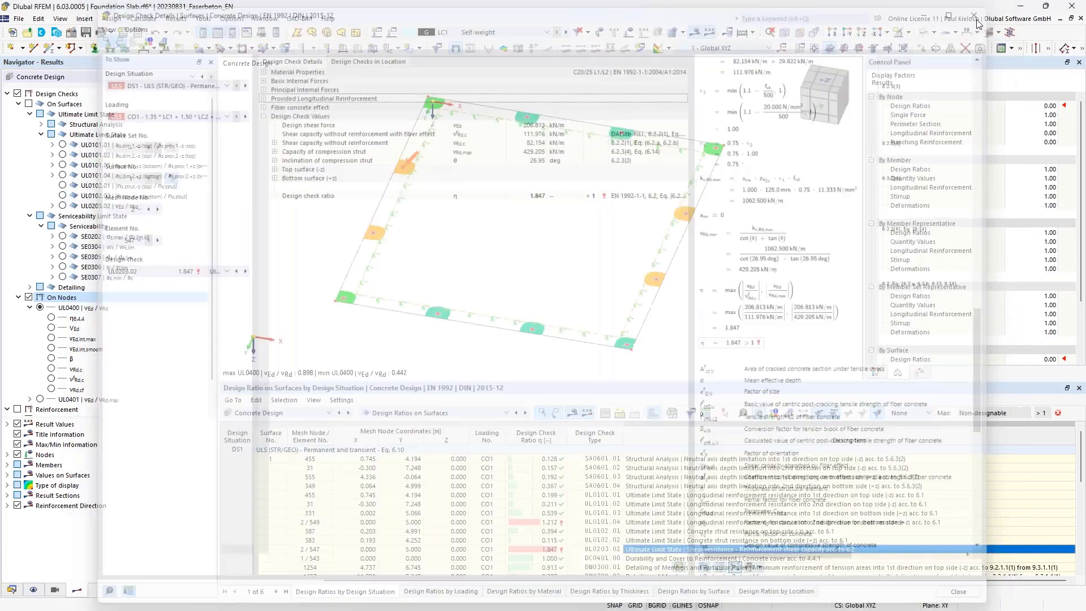
List the design ratios by surface and look through them down to the serviceability checks
scroll(722, 486, "down", 5)
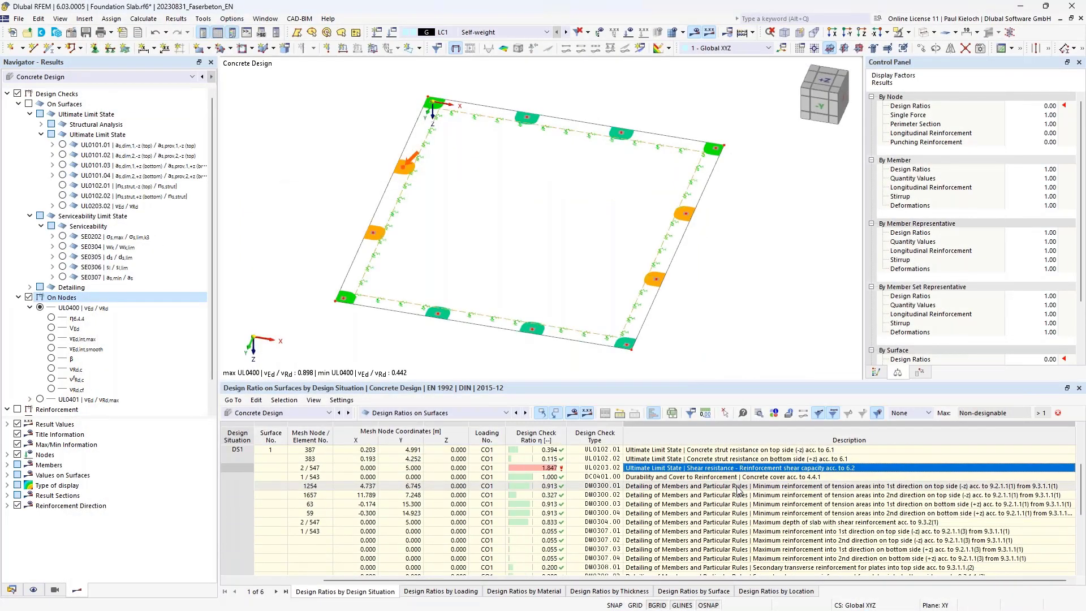
scroll(791, 499, "up", 2)
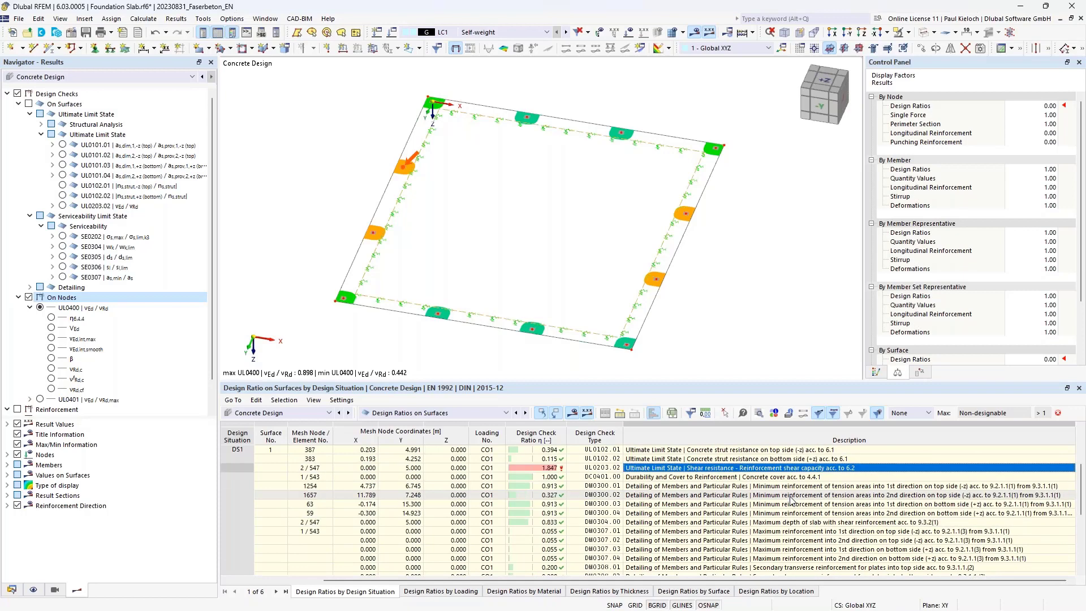
left_click(718, 591)
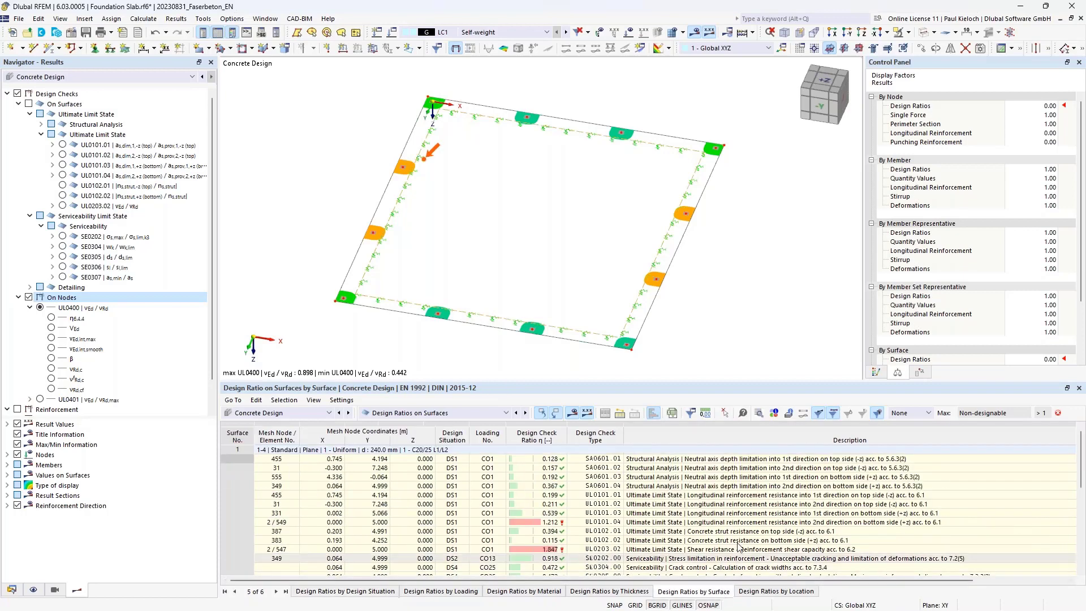
scroll(758, 518, "down", 2)
scroll(775, 511, "down", 2)
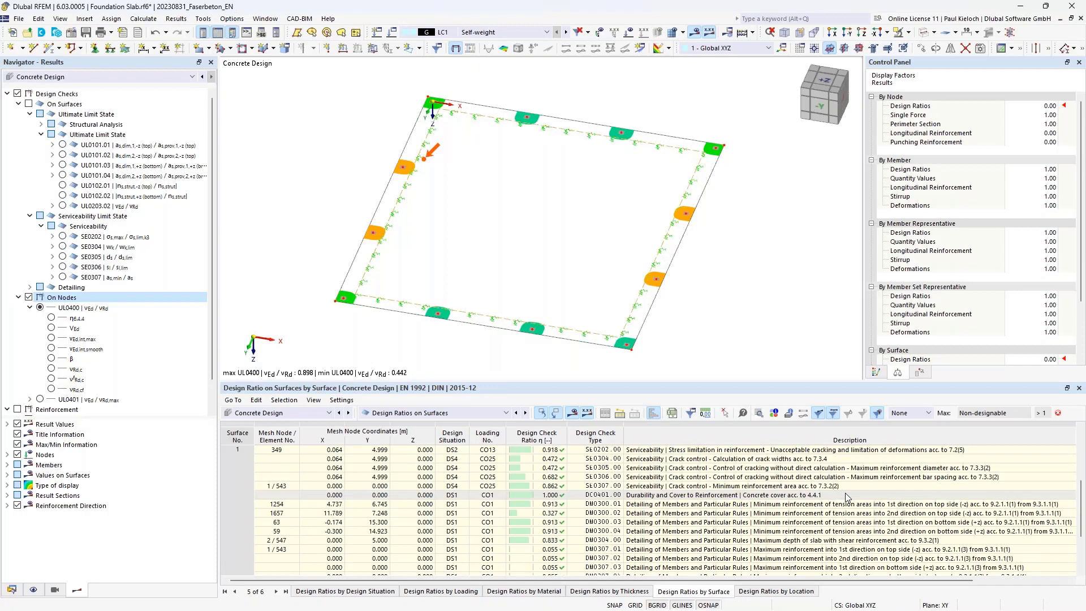
Review the details and formulas of the minimum reinforcement area check SE0307, then return to the model
left_click(853, 490)
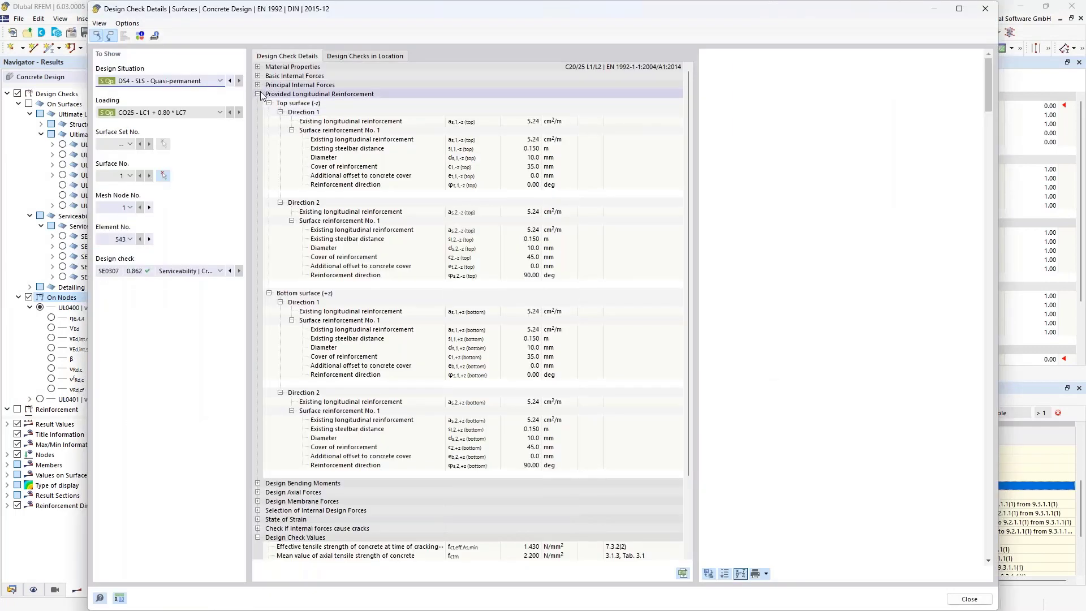
left_click(258, 94)
left_click(258, 94)
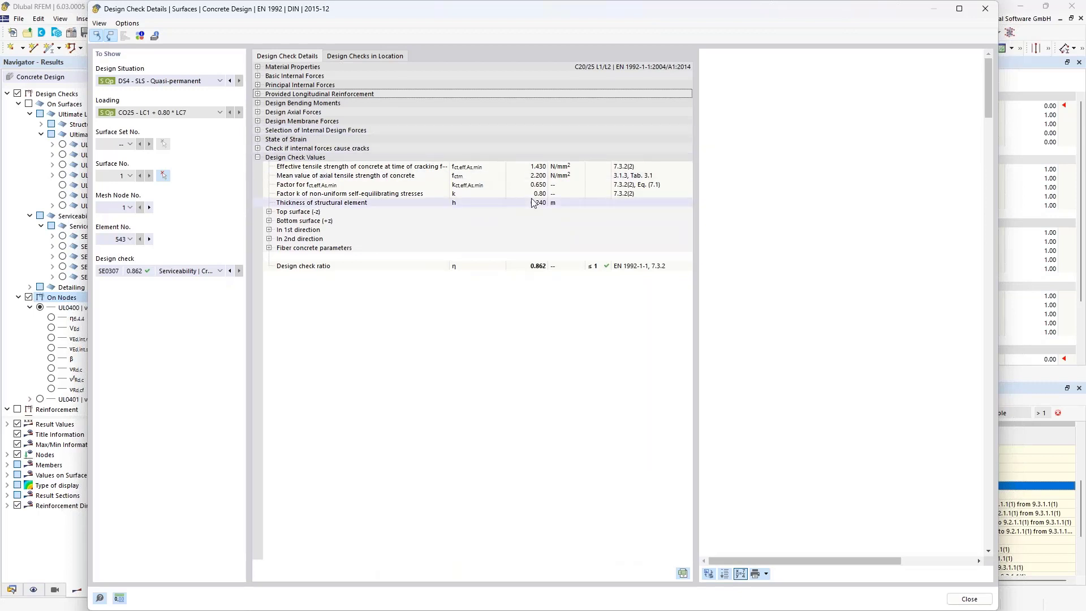
left_click(536, 266)
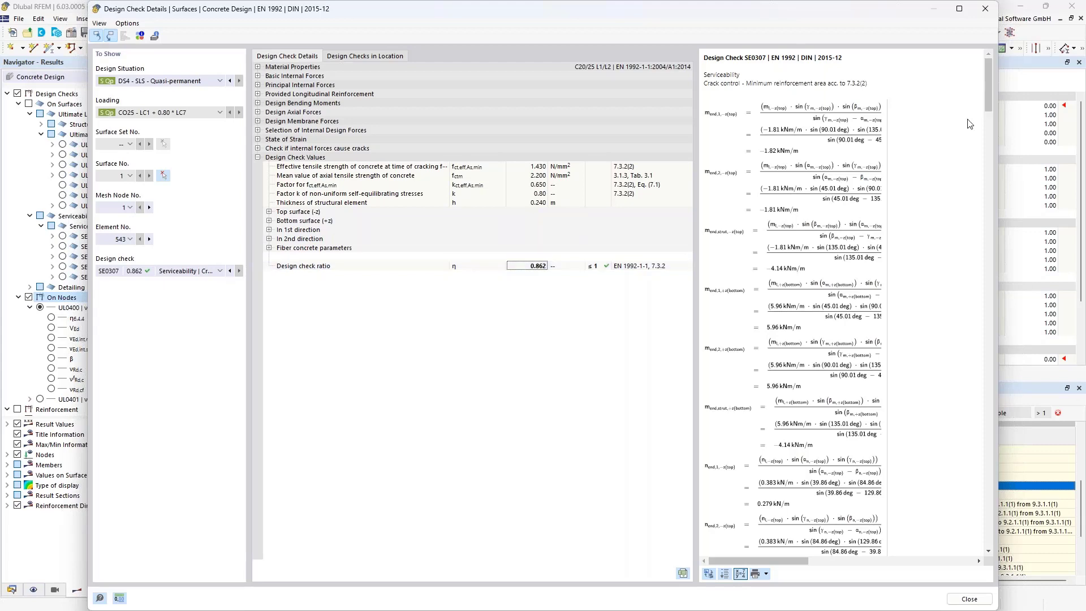
left_click_drag(989, 88, 998, 353)
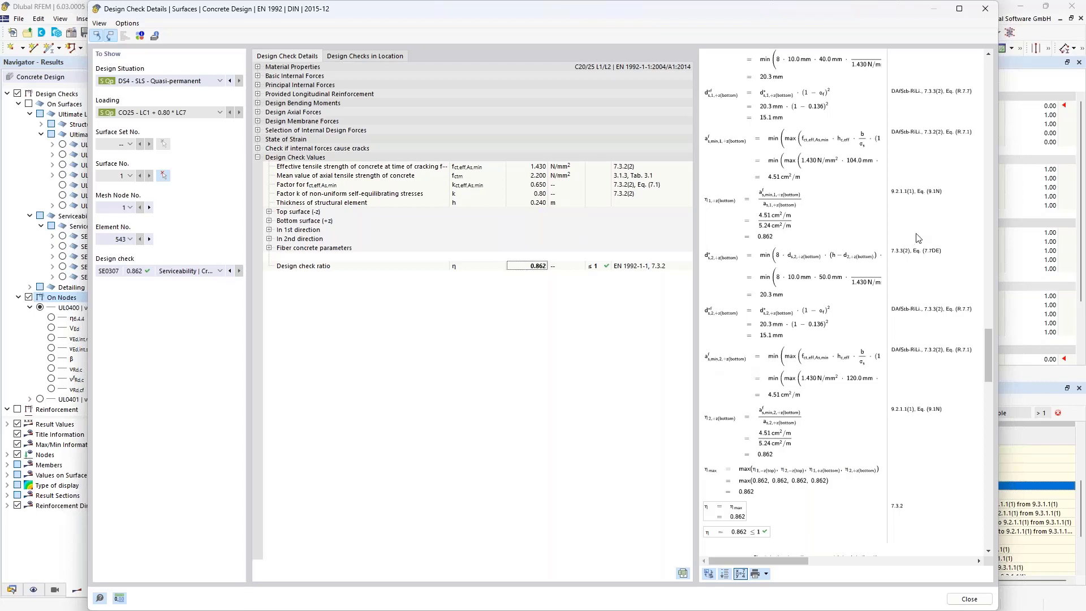
left_click(991, 10)
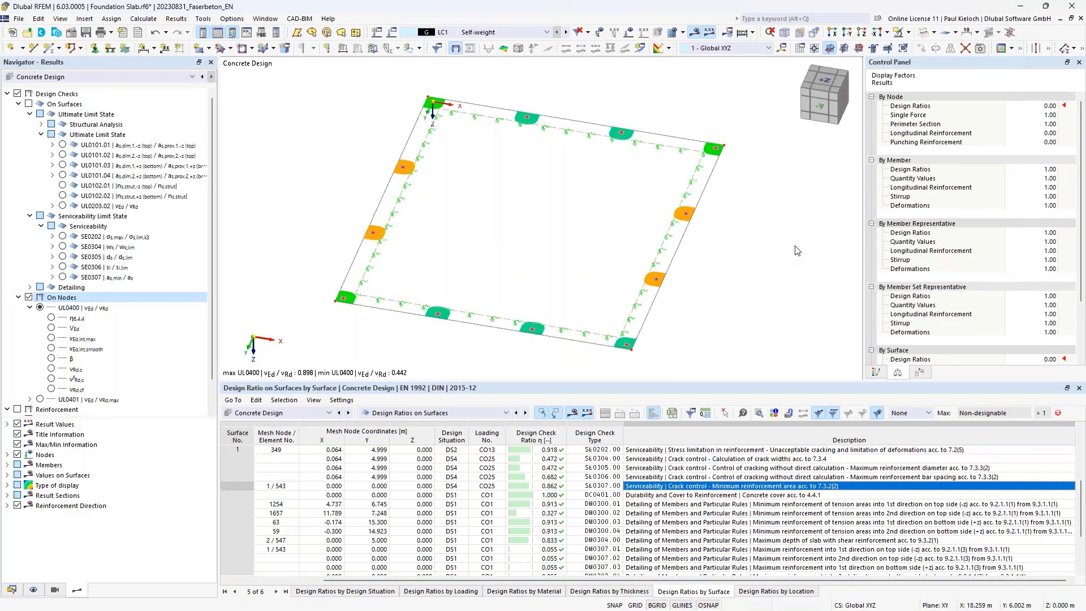
Draw a single line 15.6 m long across the middle of the slab at X 6.5 m, connecting the midpoints of opposite edges
mouse_move(767, 291)
middle_mouse_down("ctrl")
mouse_move(763, 276)
mouse_move(770, 281)
middle_mouse_up("ctrl")
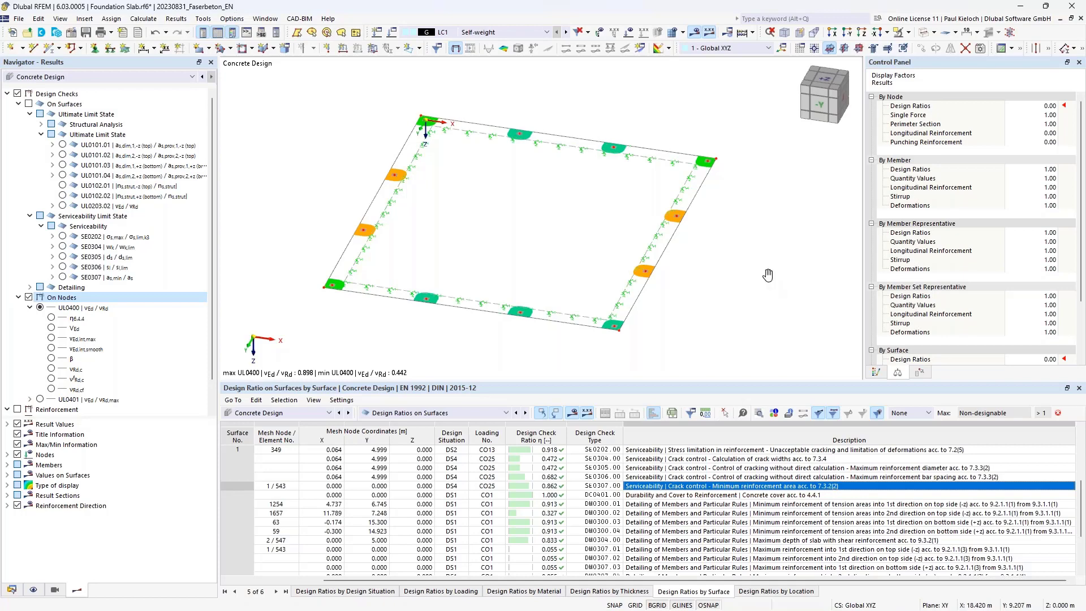
middle_click_drag(770, 281, 770, 269)
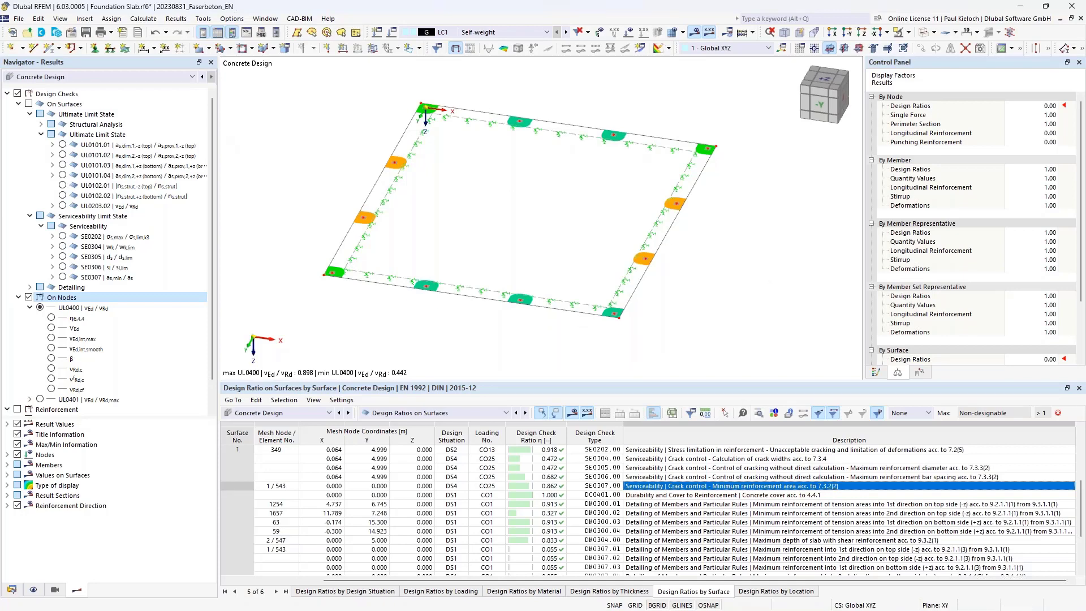
left_click_drag(218, 137, 241, 134)
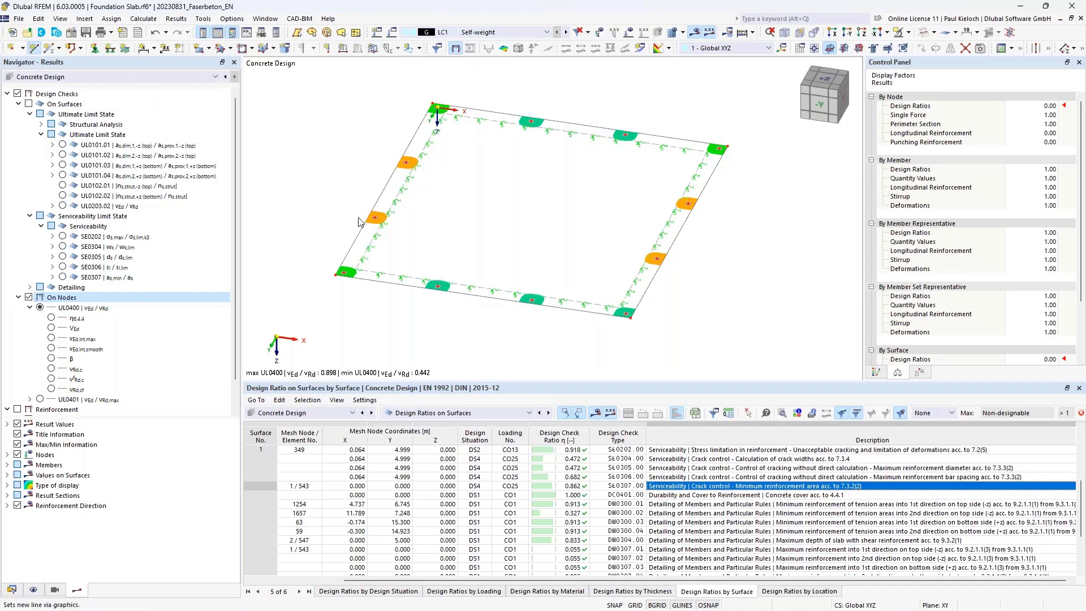
left_click(33, 48)
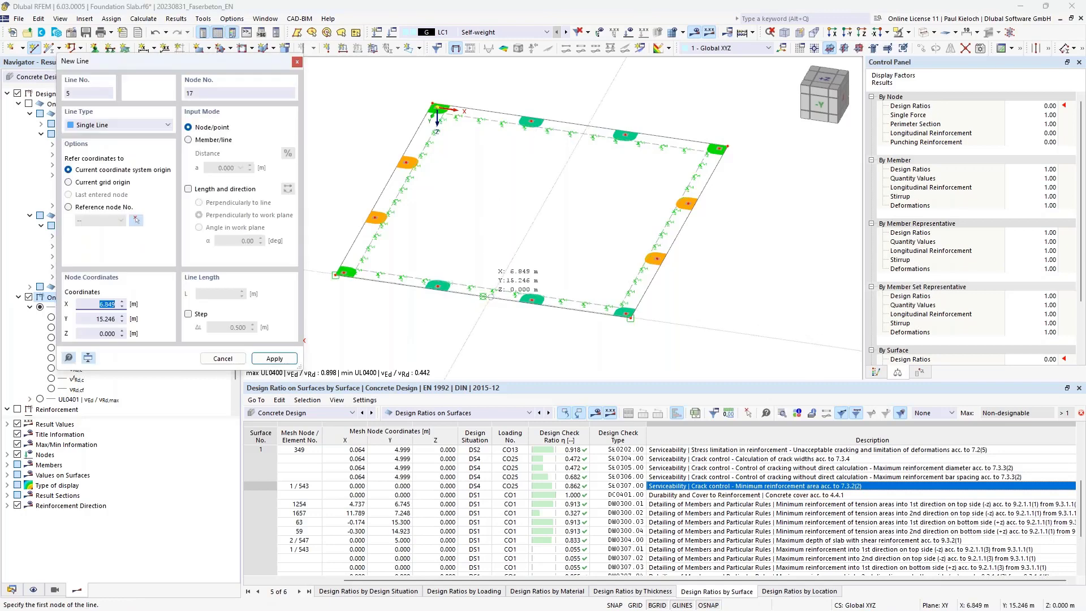
left_click(485, 295)
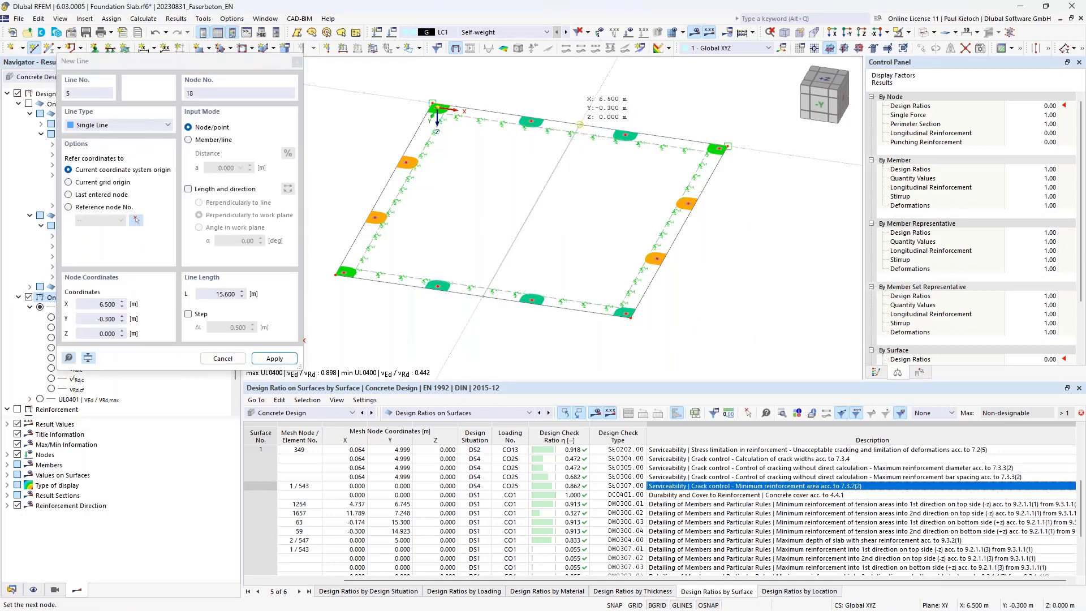
left_click(580, 124)
left_click(591, 359)
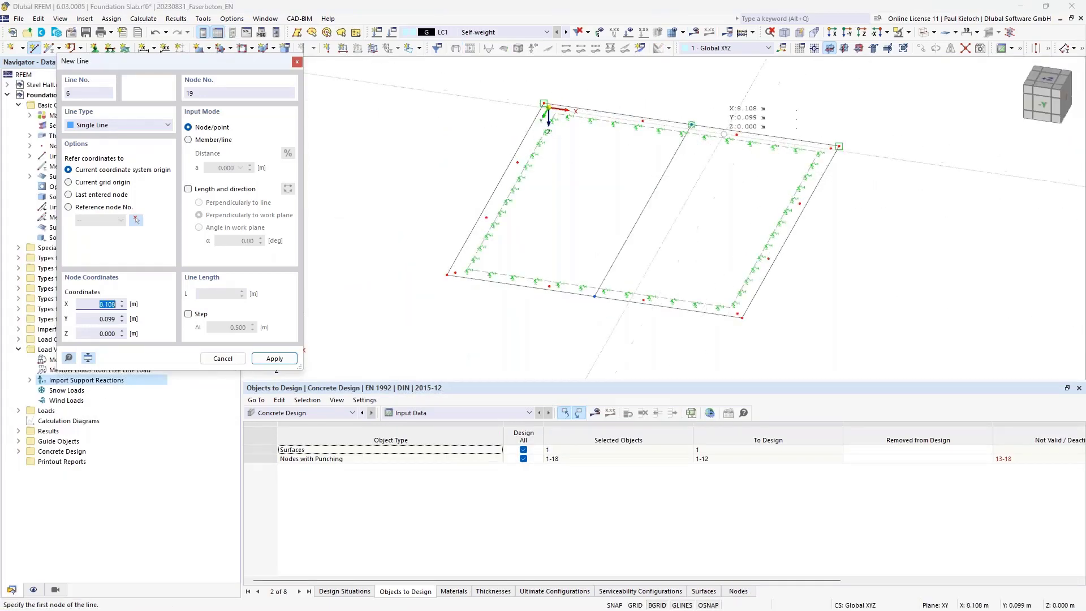
key("Escape")
Divide surface No. 1 with its intersecting line and show the object numbering in the model
right_click(673, 136)
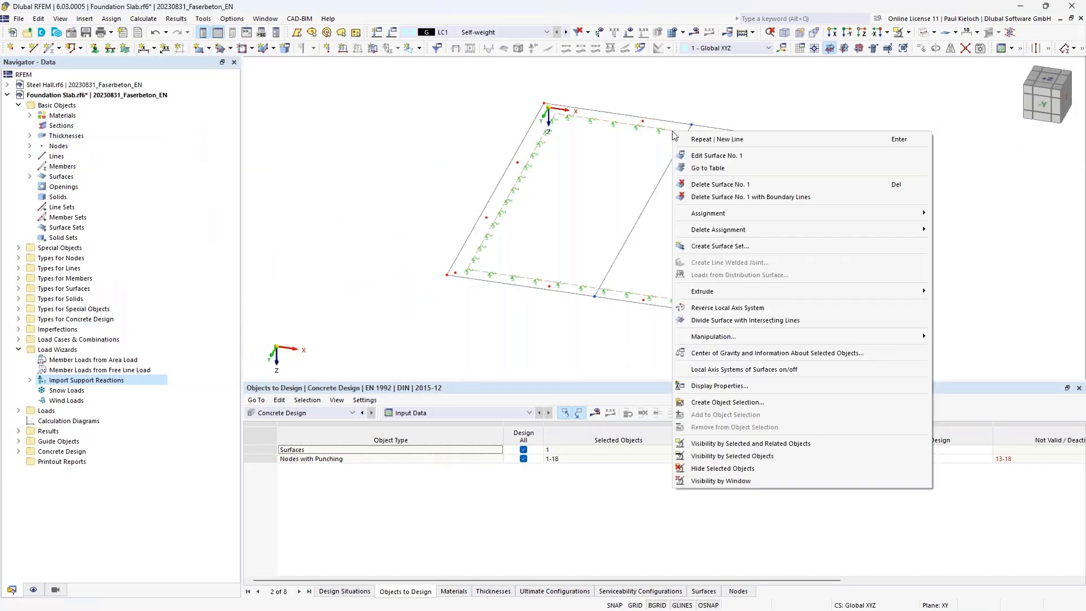
left_click(716, 320)
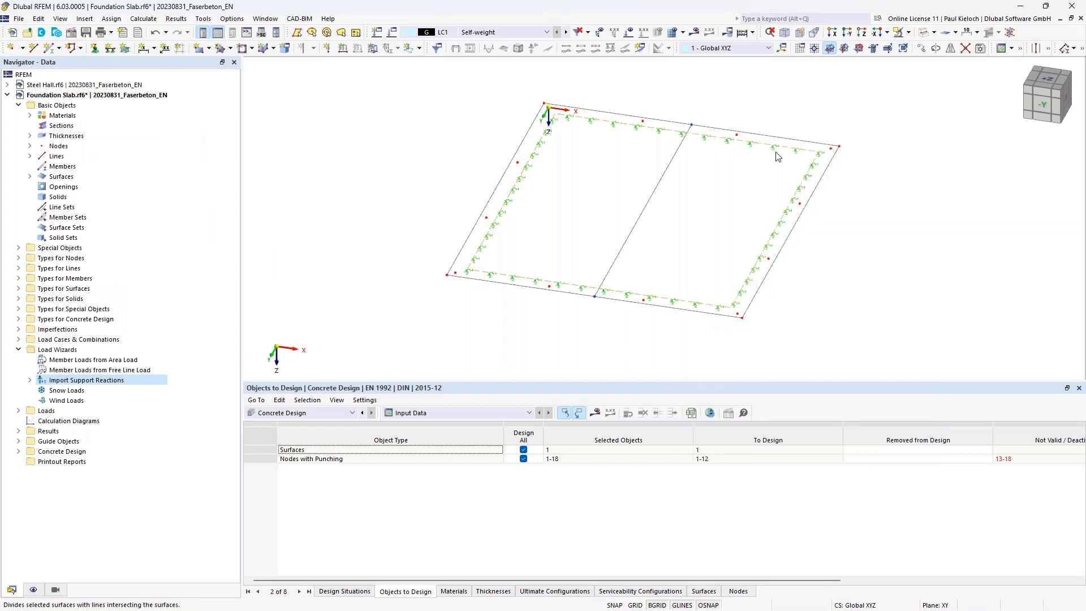
middle_click_drag(814, 107, 712, 100)
right_click(808, 114)
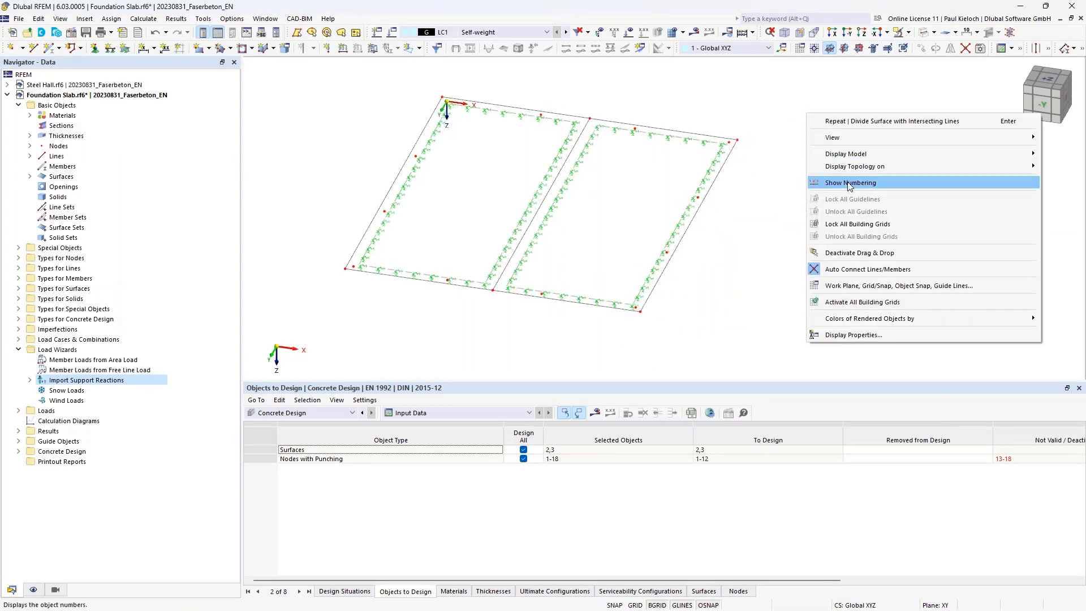
left_click(849, 184)
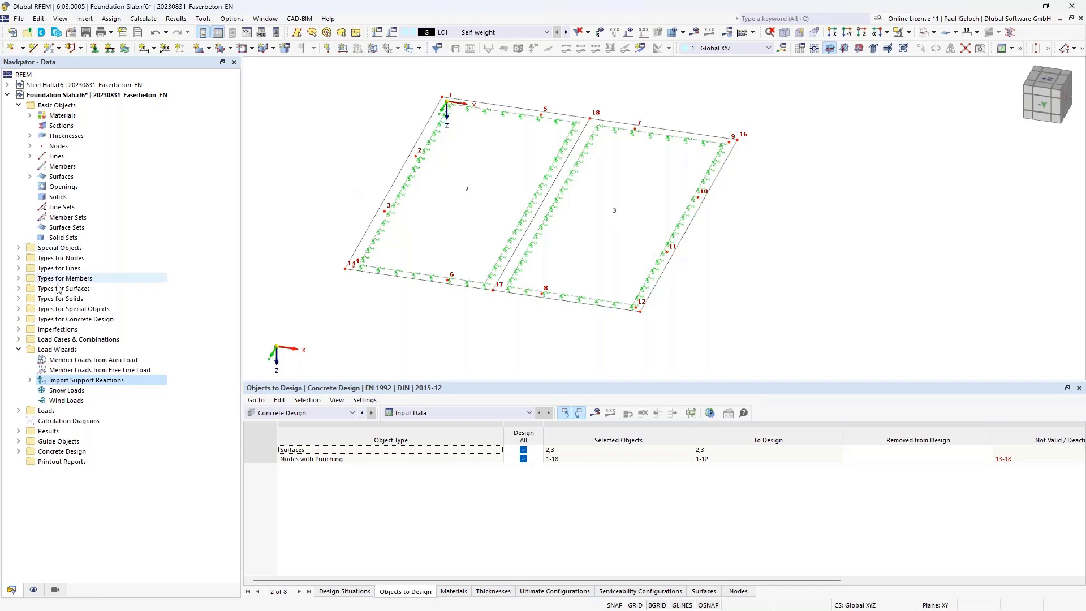
List the surface results adjustments under the special objects and assign adjustments 1 to 6 to surface 2
left_click(18, 248)
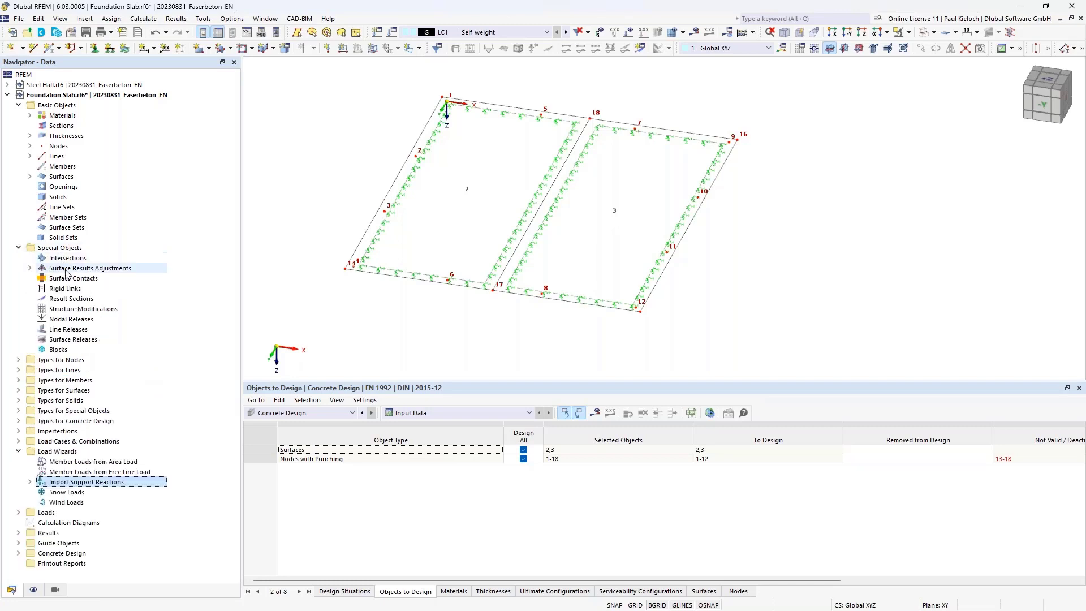
left_click(68, 269)
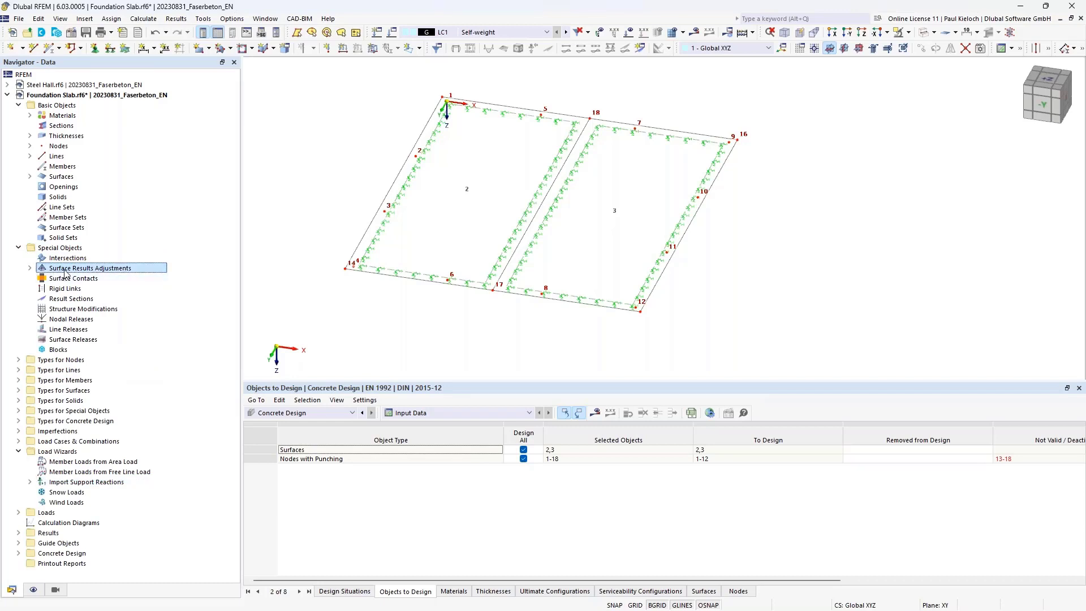
left_click(30, 268)
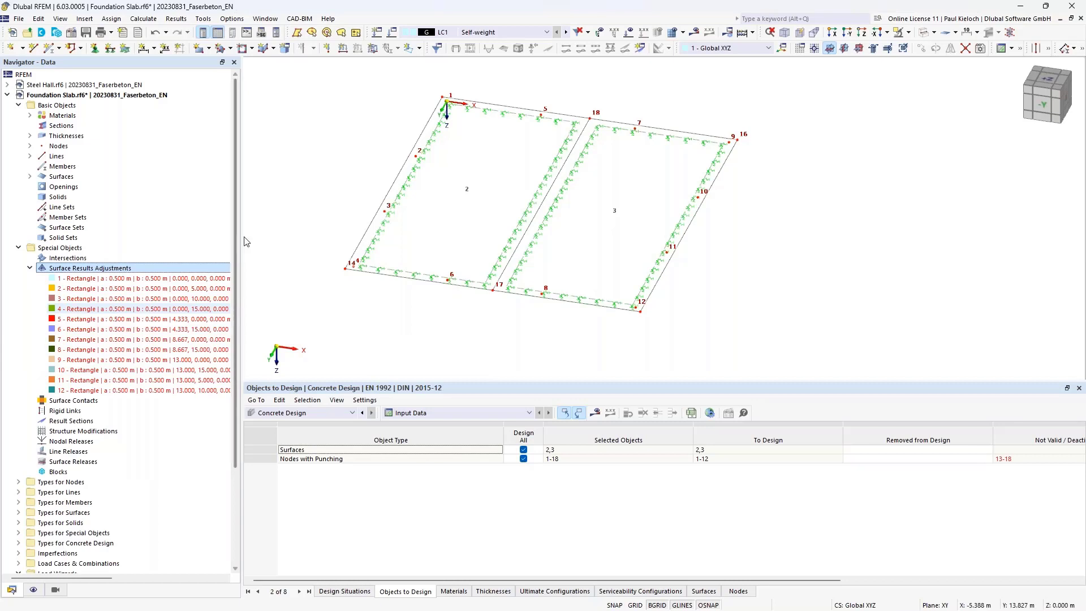
left_click_drag(237, 233, 310, 227)
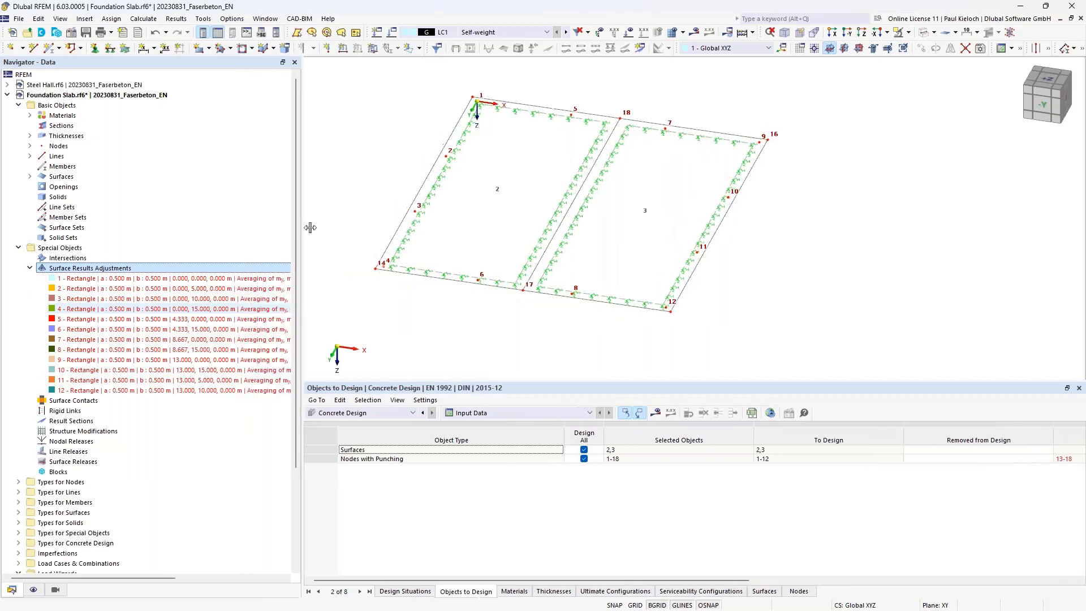
left_click(211, 278)
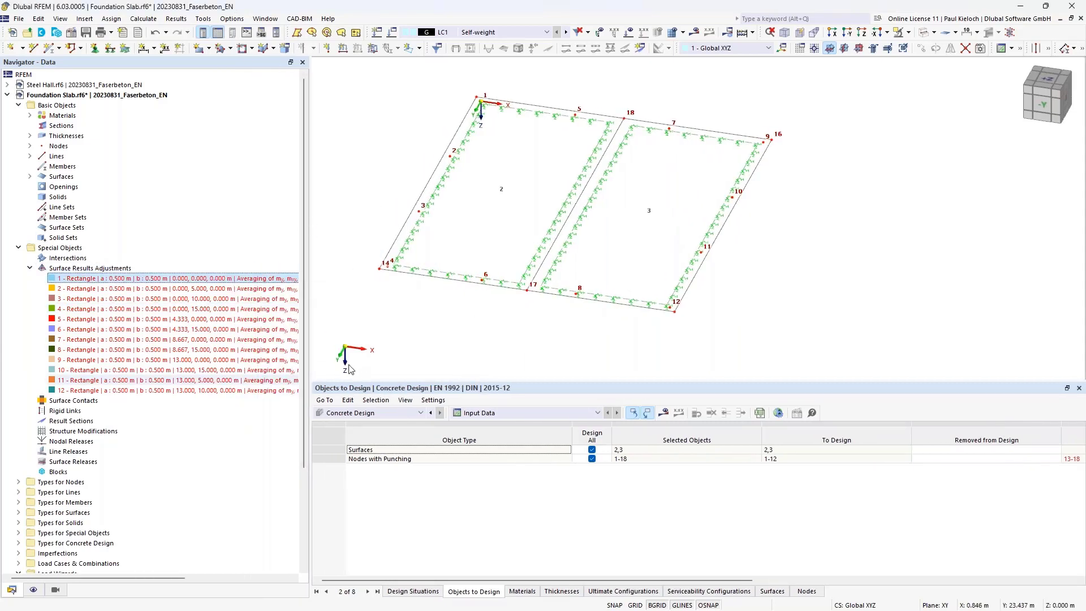
left_click(100, 334, "shift")
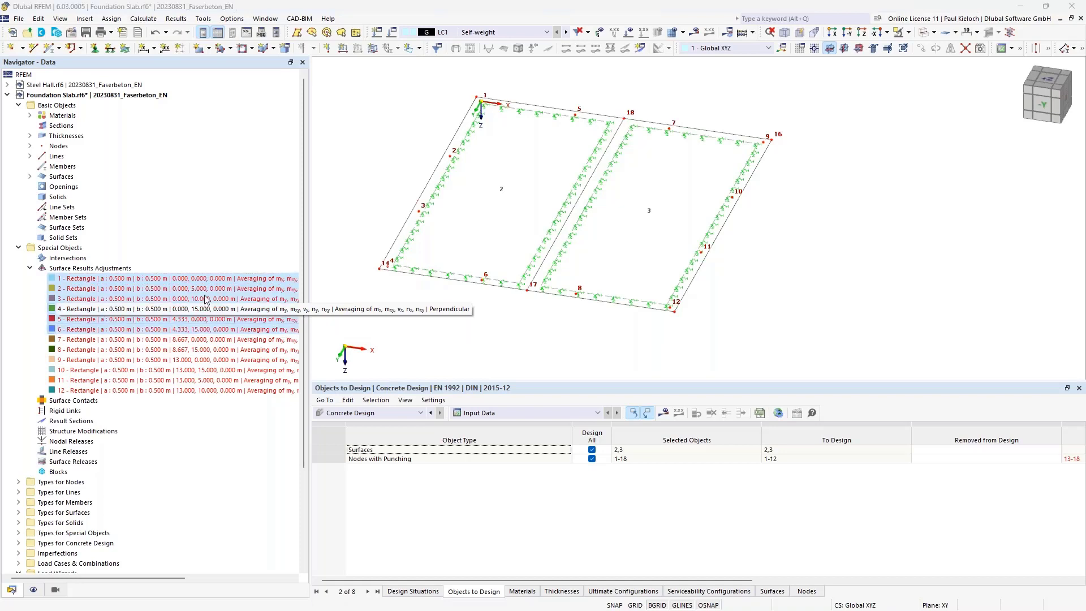
right_click(172, 279)
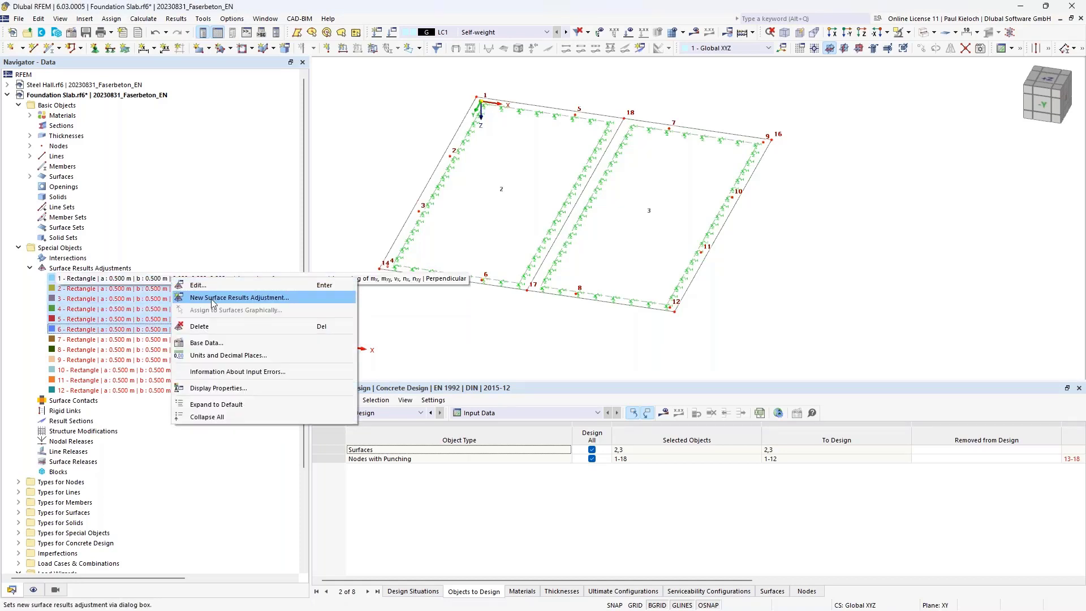
left_click(198, 284)
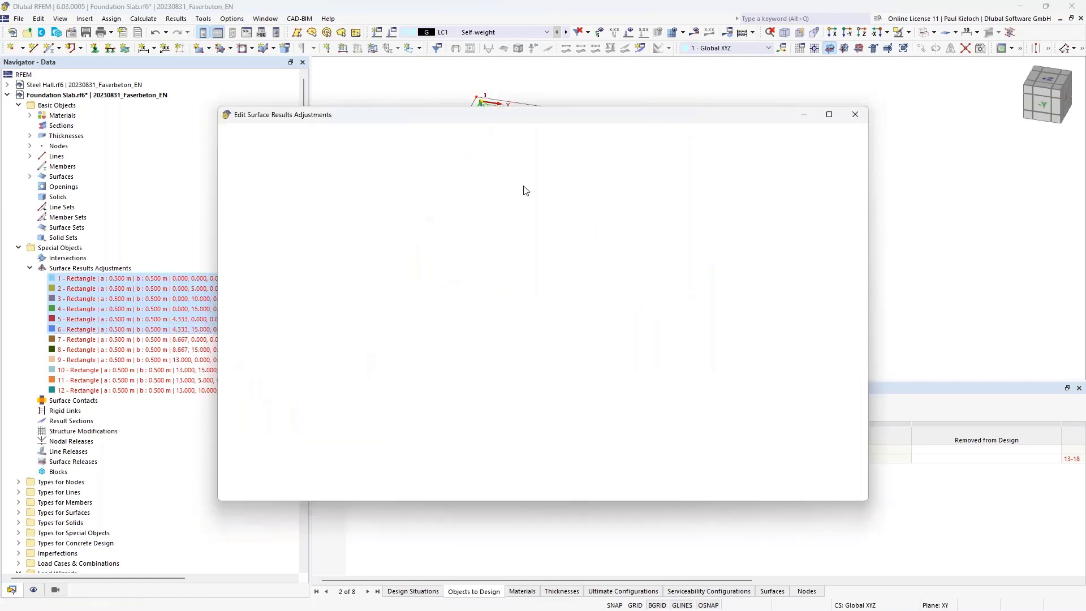
left_click(665, 148)
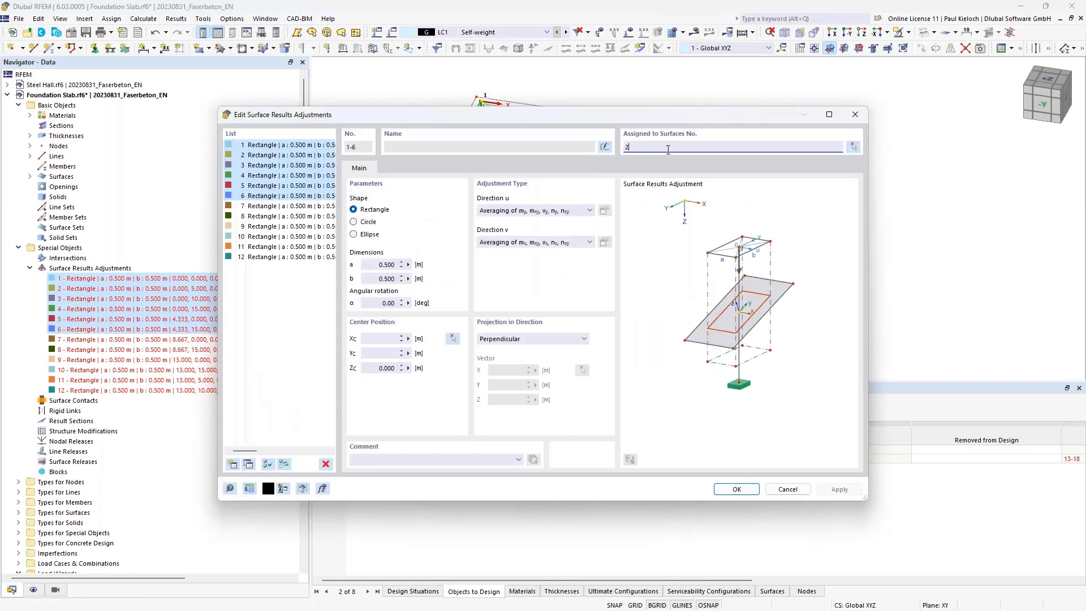
Assign surface results adjustments 7 to 12 to surface 3 and apply the change
left_click(268, 207)
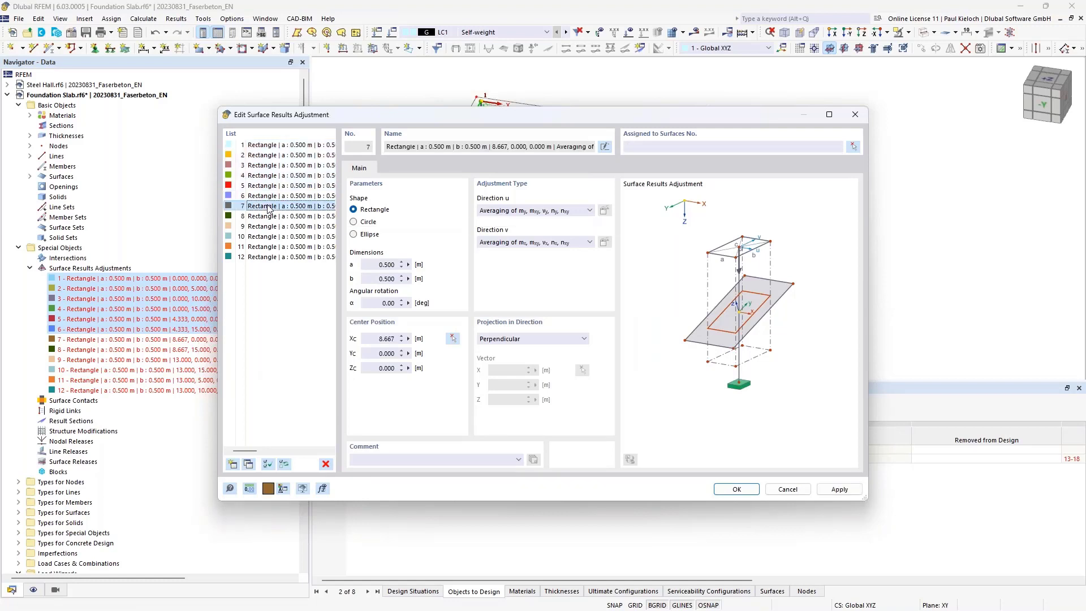
left_click(272, 258, "shift")
left_click(654, 148)
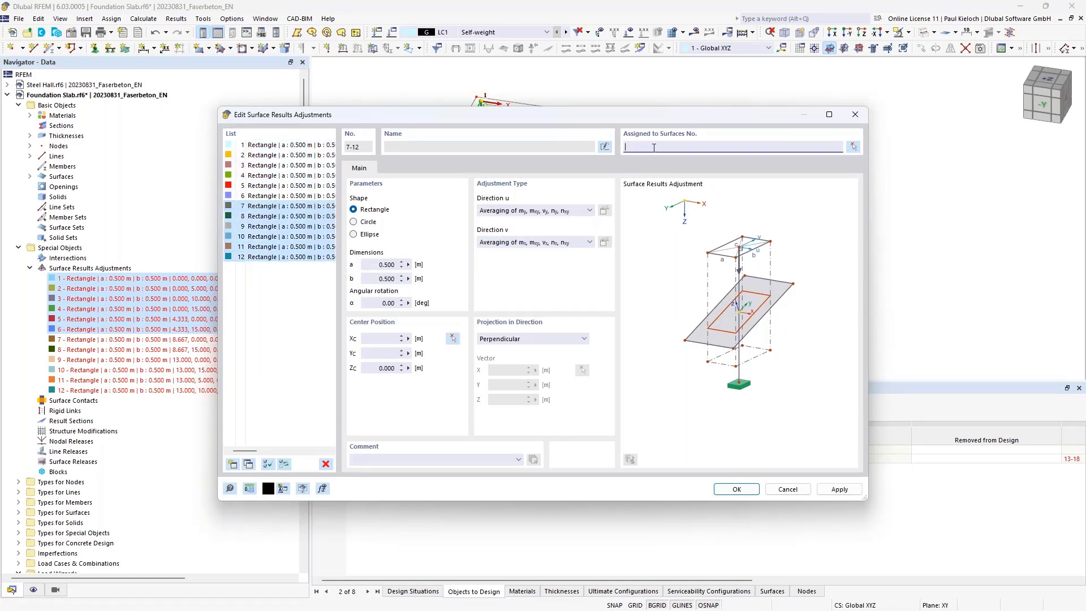
left_click(300, 207)
left_click(838, 488)
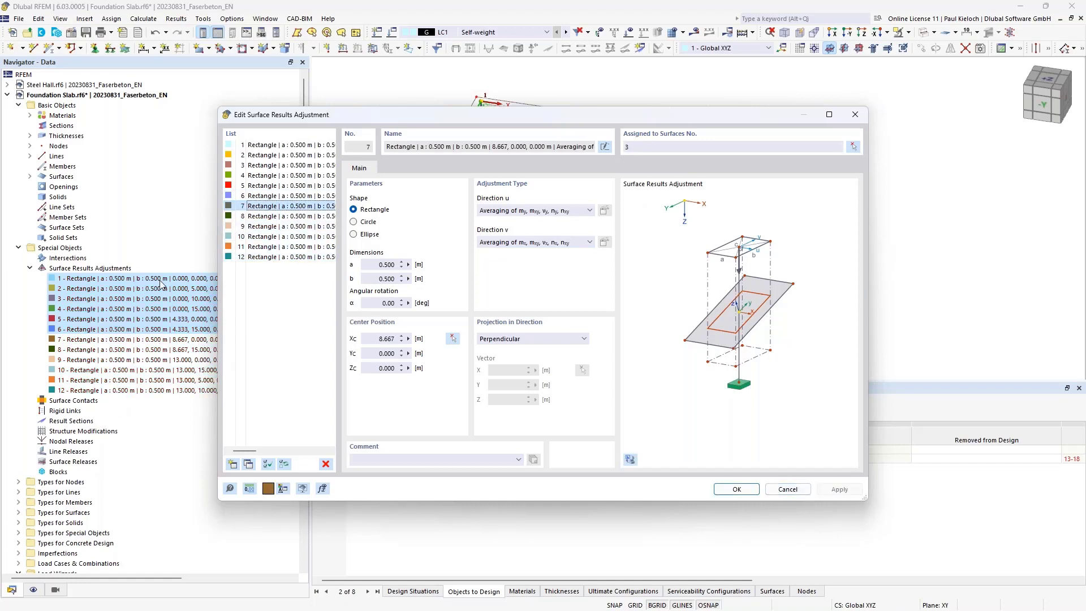
left_click(788, 489)
middle_click_drag(833, 277, 857, 271)
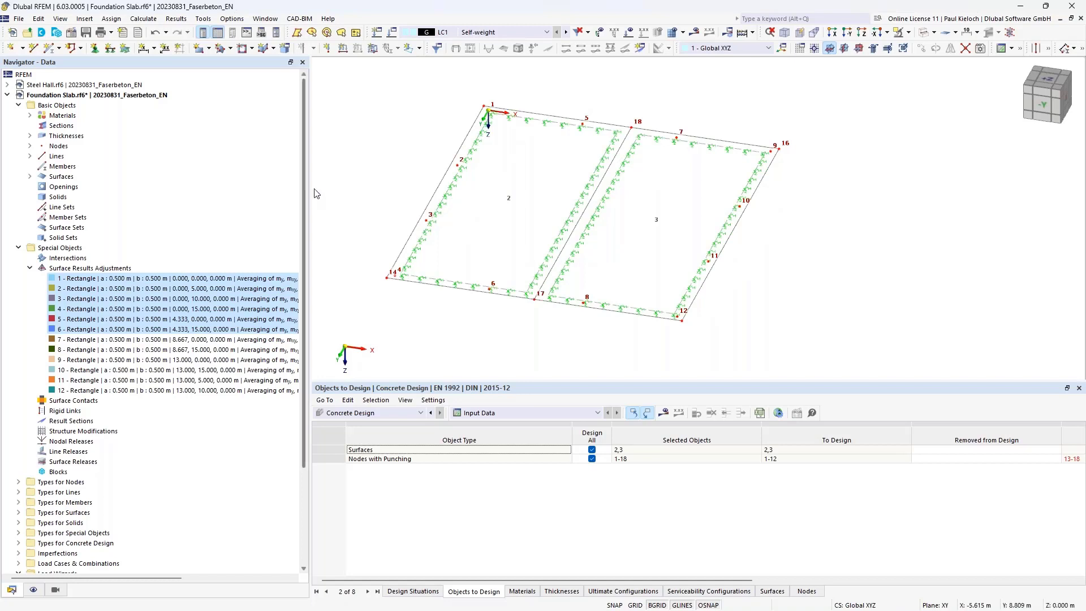
Give surface 3 the uniform 240.0 mm thickness No. 2 made of C20/25
left_click_drag(307, 186, 261, 186)
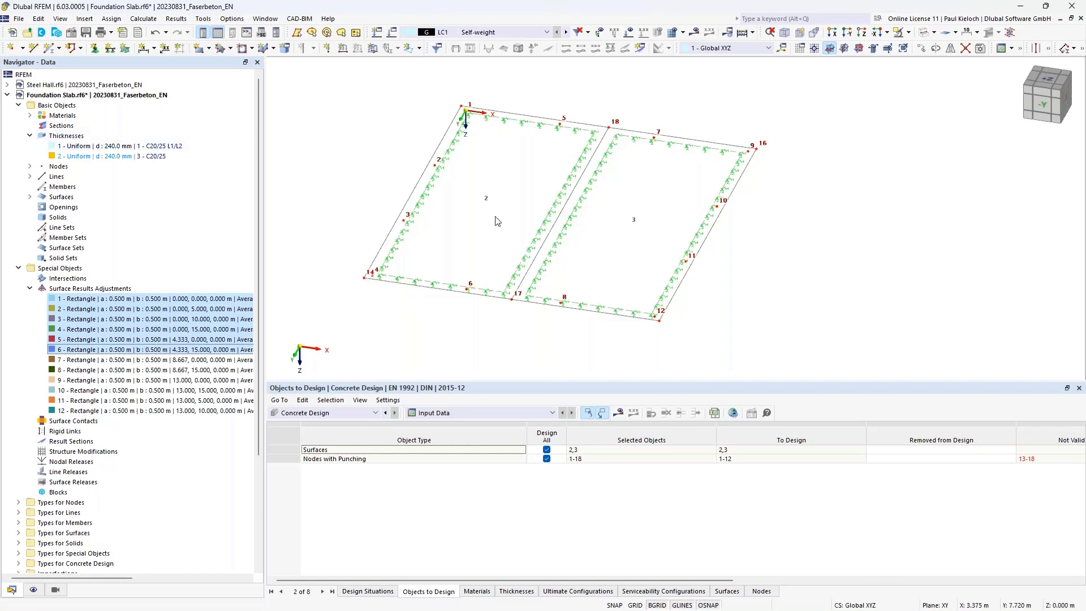
double_click(649, 142)
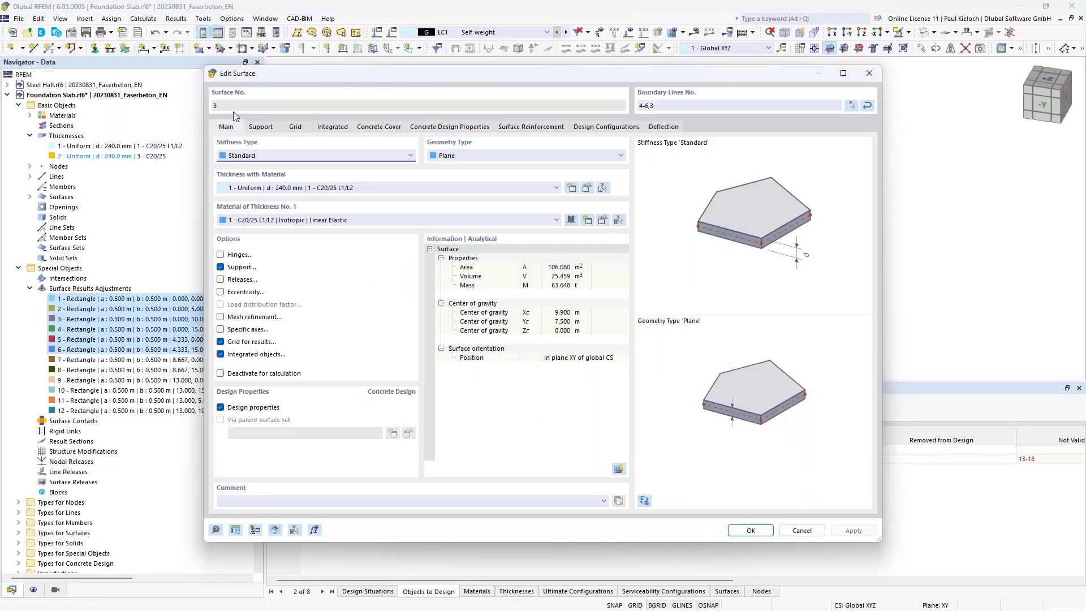
left_click(291, 189)
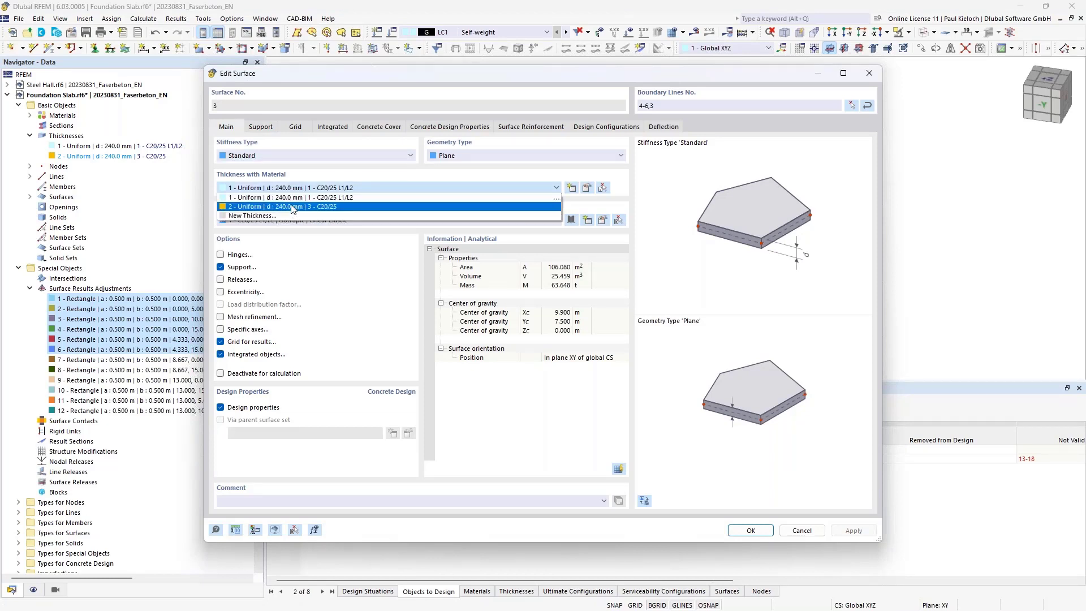
left_click(293, 207)
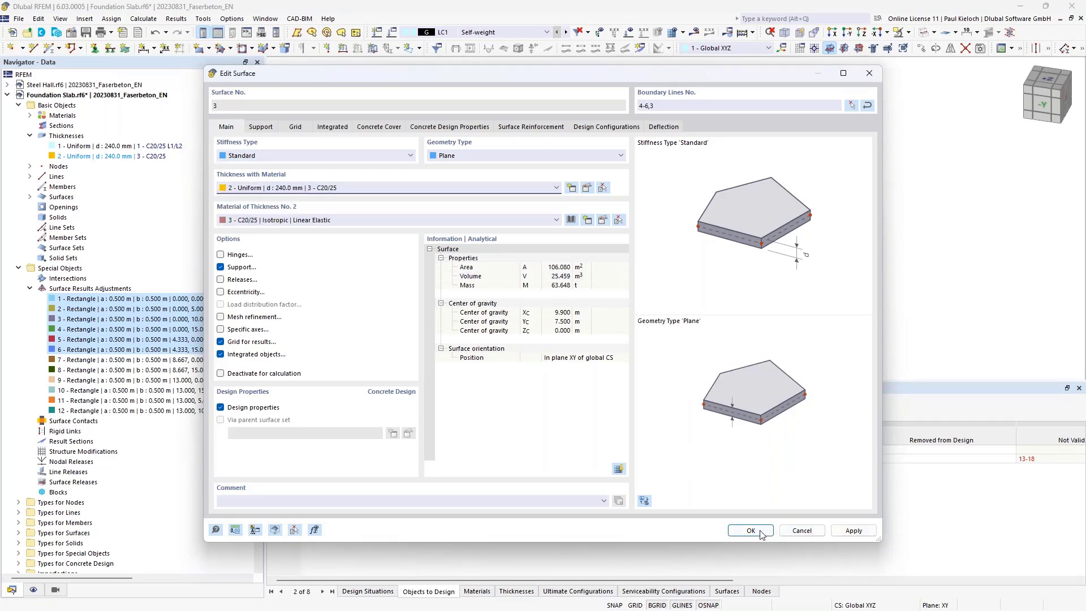
key("Return")
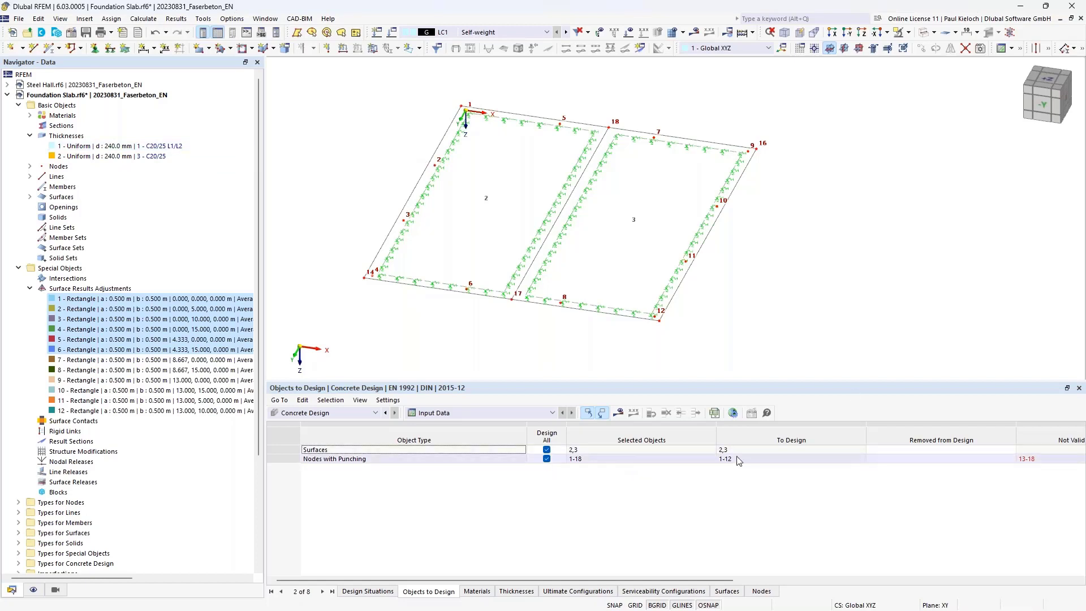
Run the Concrete Design calculation for the divided foundation slab
left_click(286, 414)
middle_click_drag(795, 286, 834, 288)
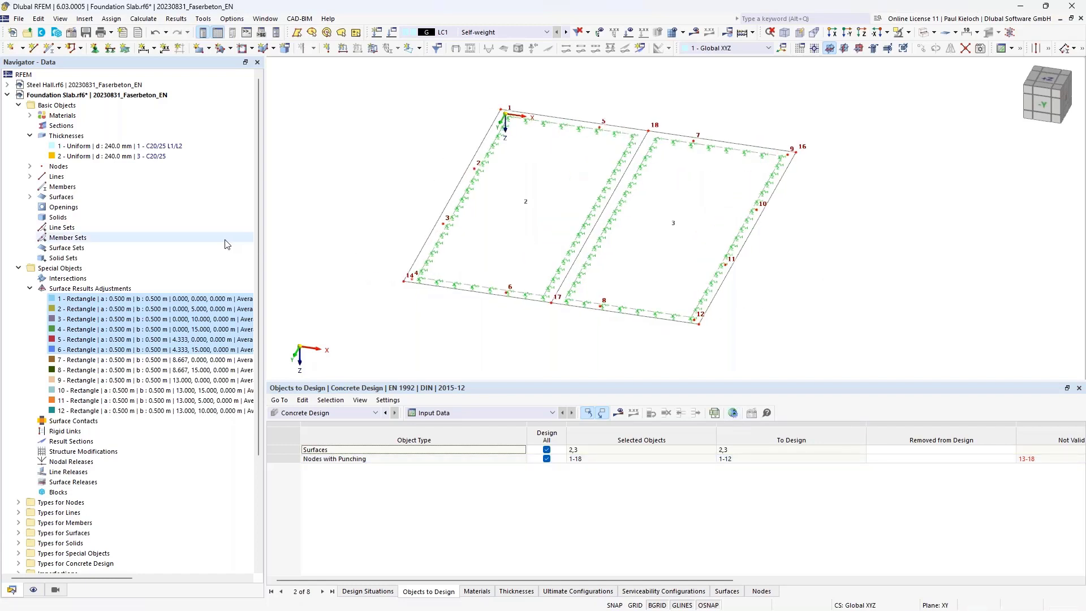
left_click_drag(264, 227, 234, 226)
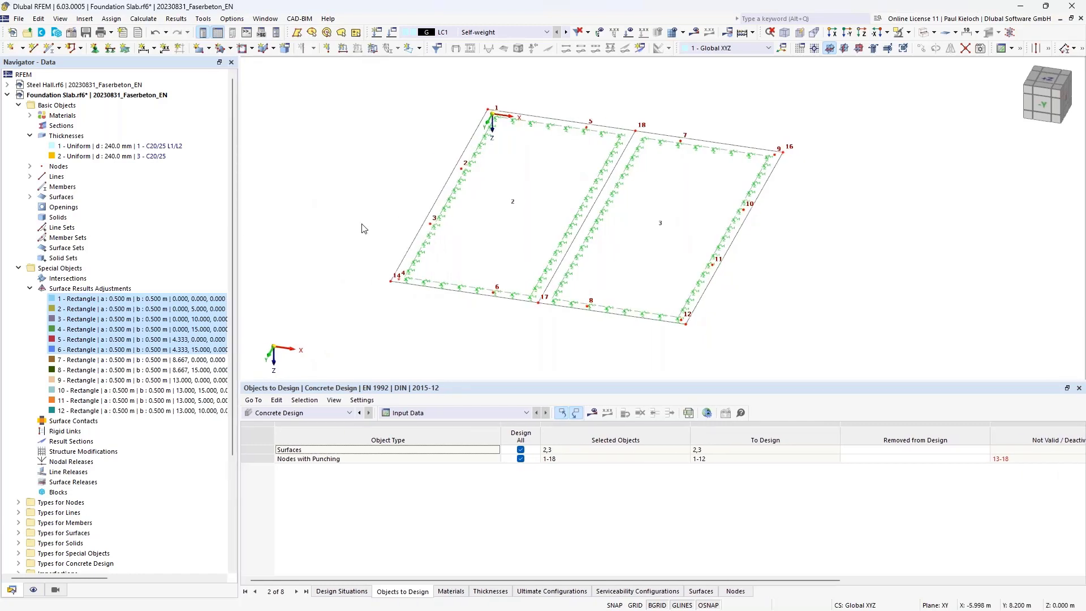
left_click(592, 413)
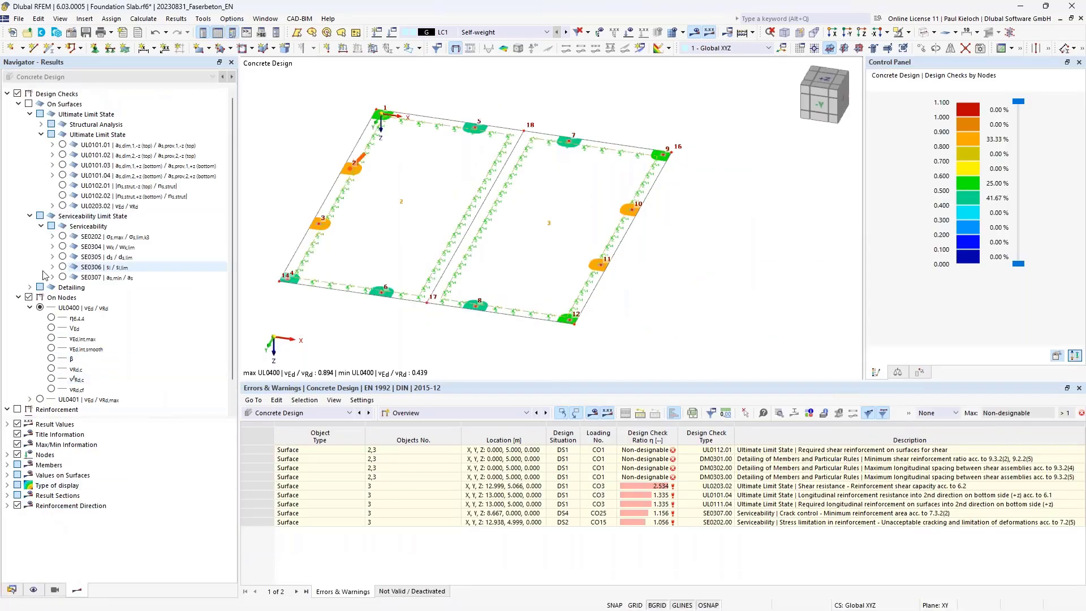
Hide the node design checks and display the required top reinforcement as,dim,1,-z on the surfaces with its color scale
left_click(28, 298)
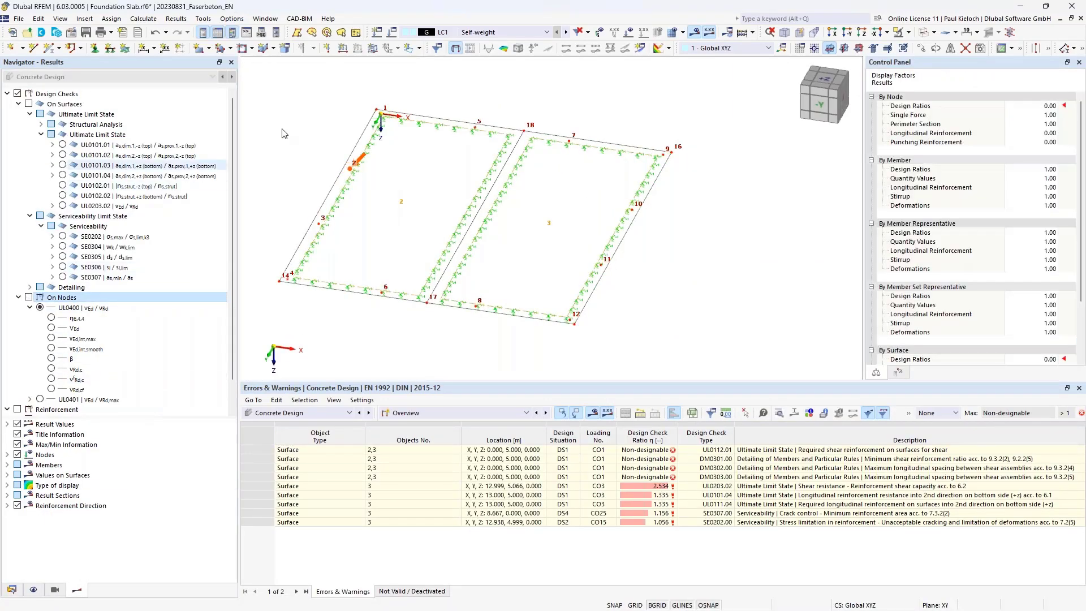
middle_click_drag(300, 123, 358, 116)
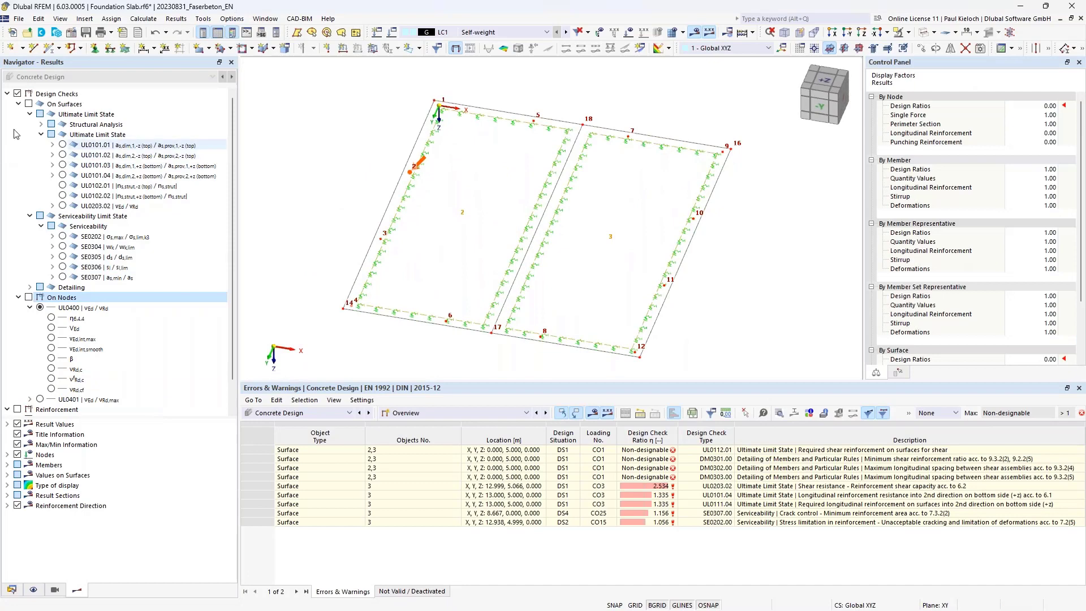
left_click(30, 105)
left_click(29, 104)
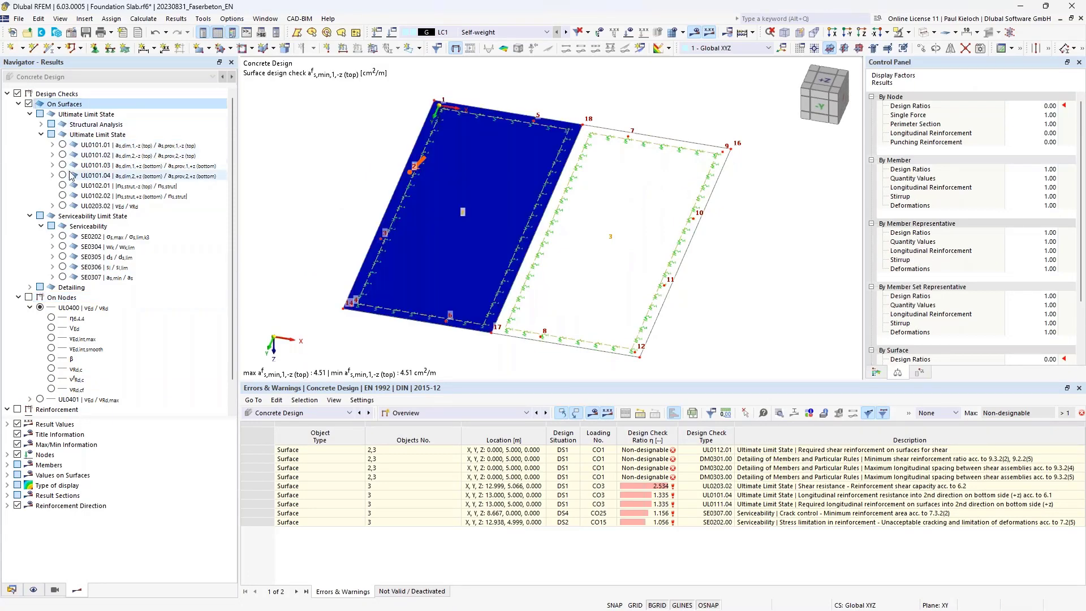
left_click(52, 146)
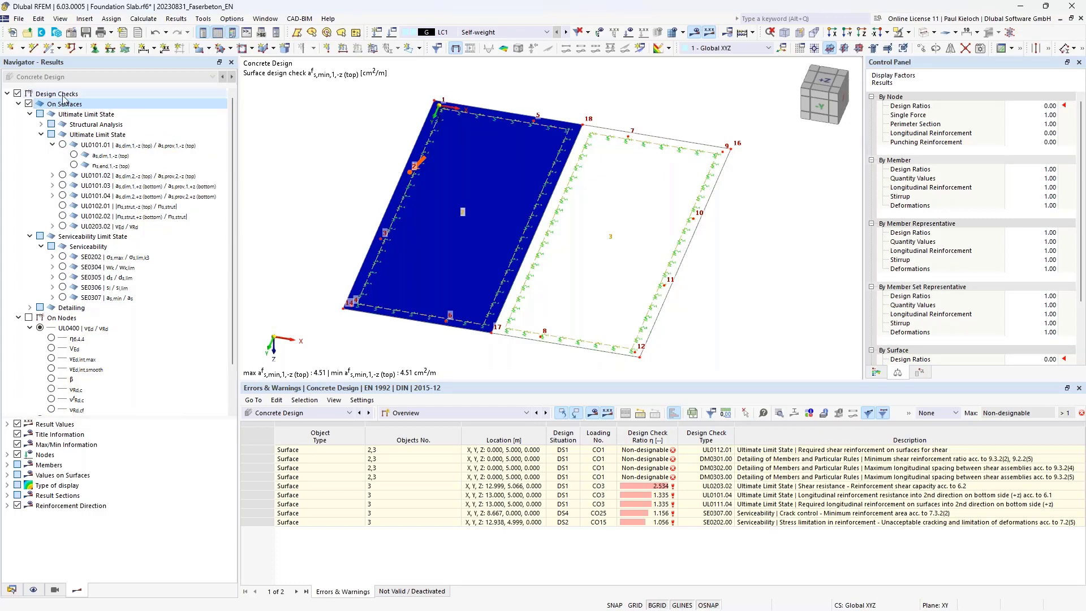
left_click(75, 156)
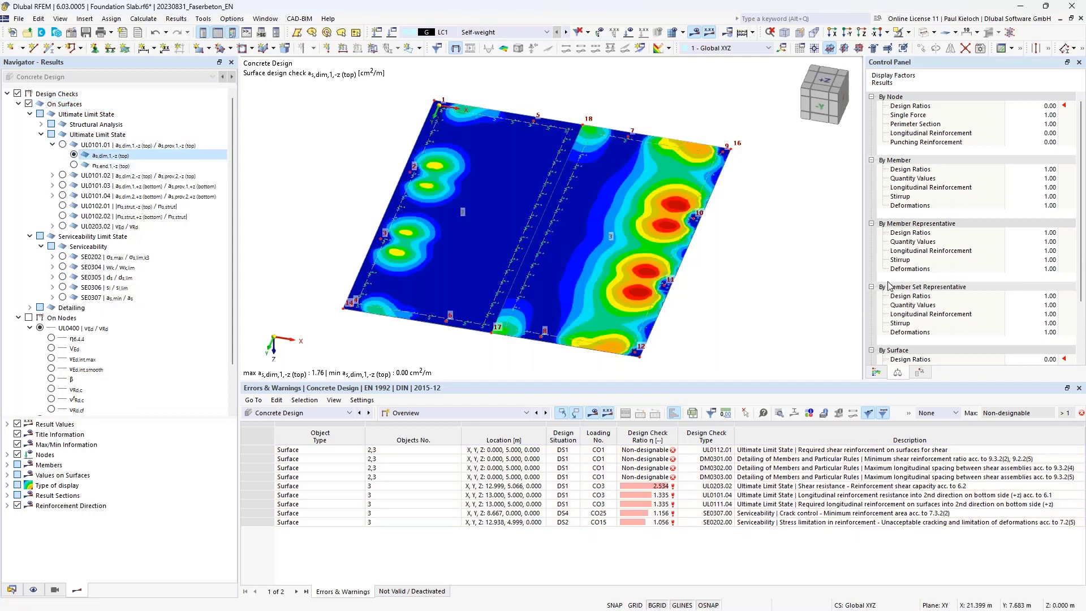
left_click(877, 372)
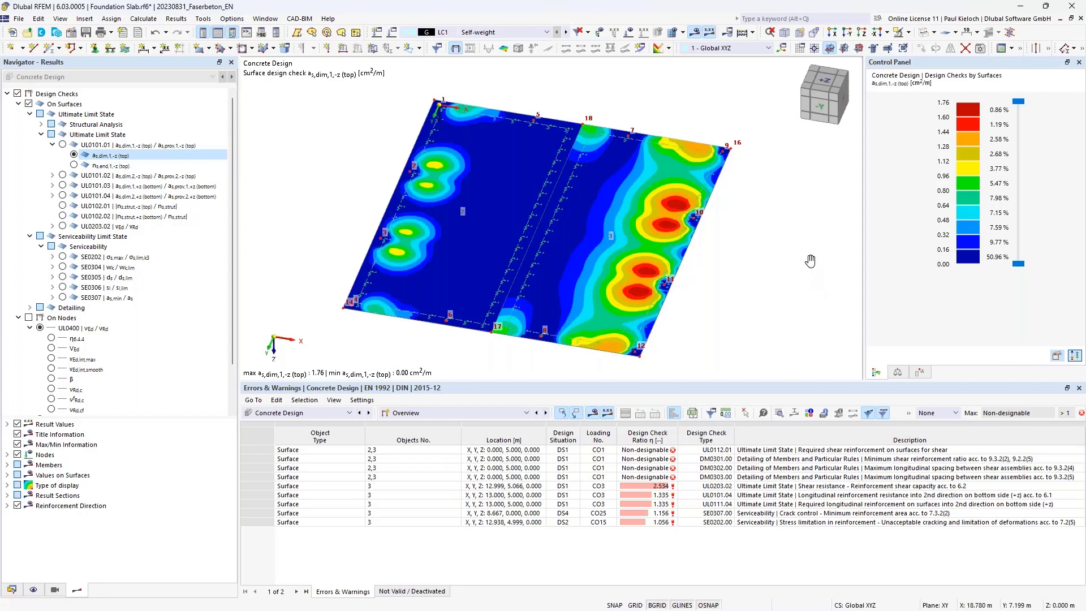
mouse_move(810, 260)
middle_mouse_down()
mouse_move(829, 249)
mouse_move(820, 271)
middle_mouse_up()
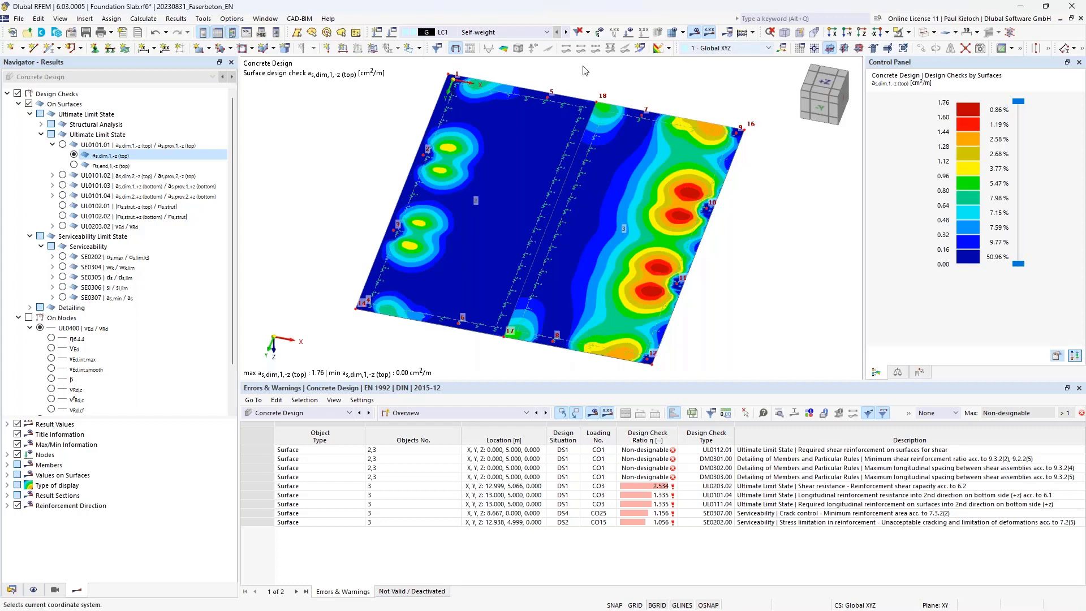
Display the required top reinforcement in the second direction, as,dim,2,-z, on both surfaces
left_click(52, 176)
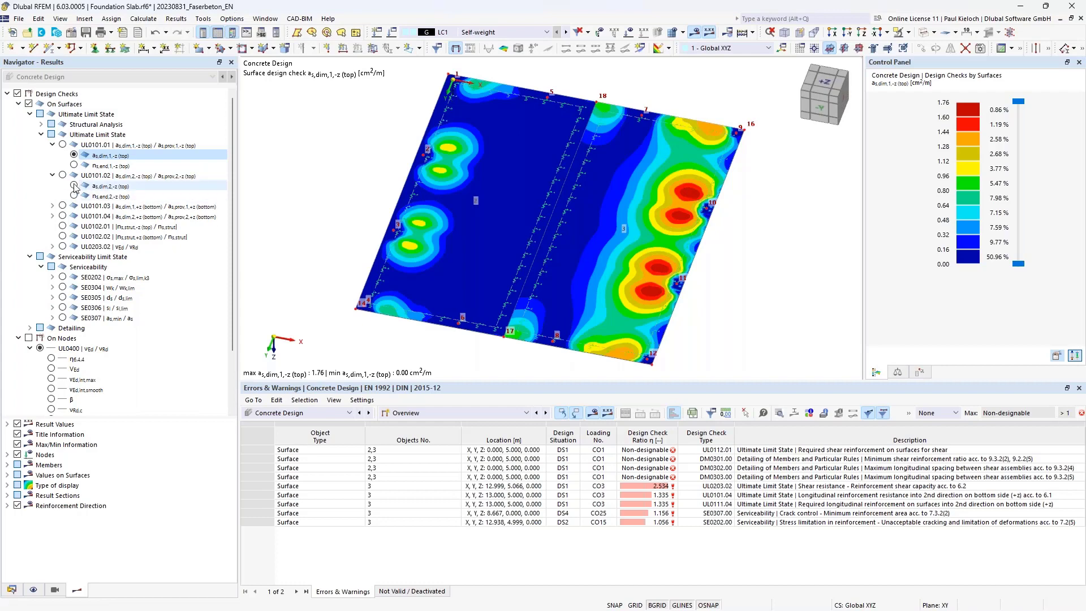
left_click(73, 186)
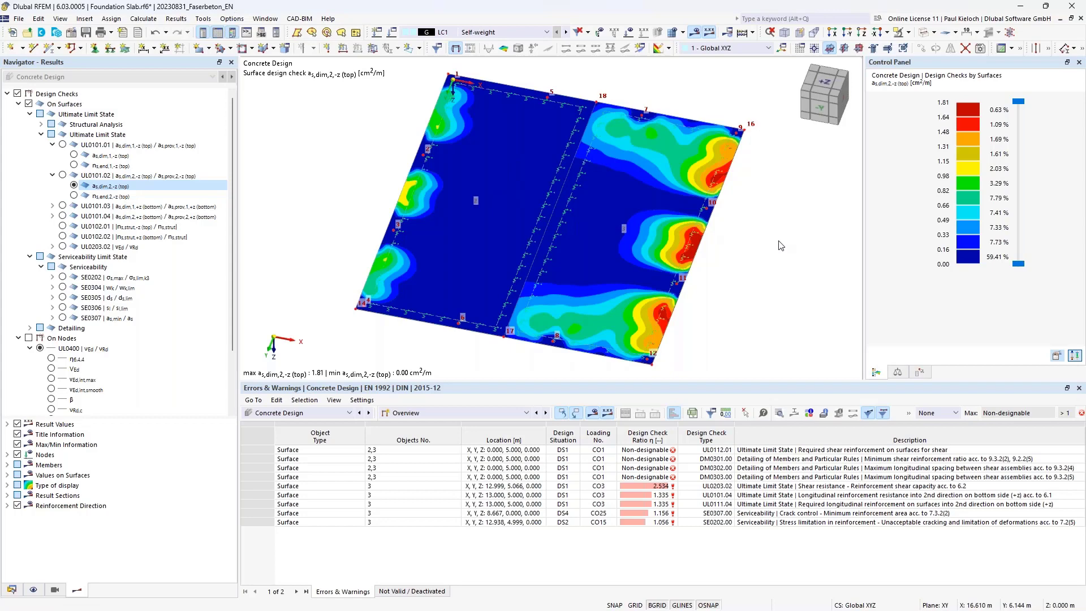
middle_click_drag(776, 266, 764, 248)
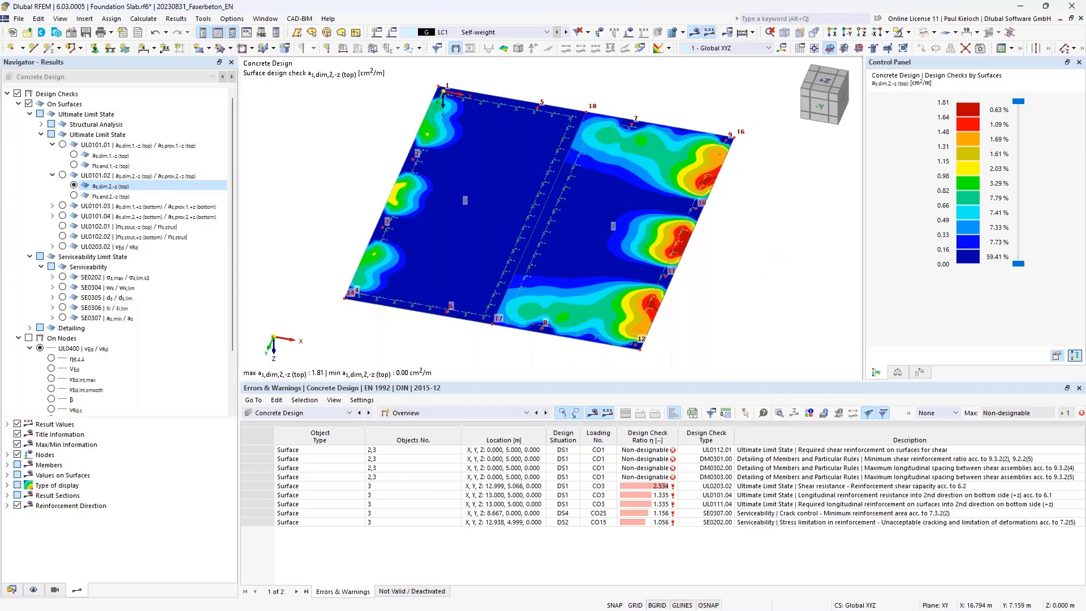
middle_click_drag(764, 248, 765, 253, "ctrl")
Display the serviceability check SE0307 for minimum reinforcement area on the surfaces
left_click(41, 135)
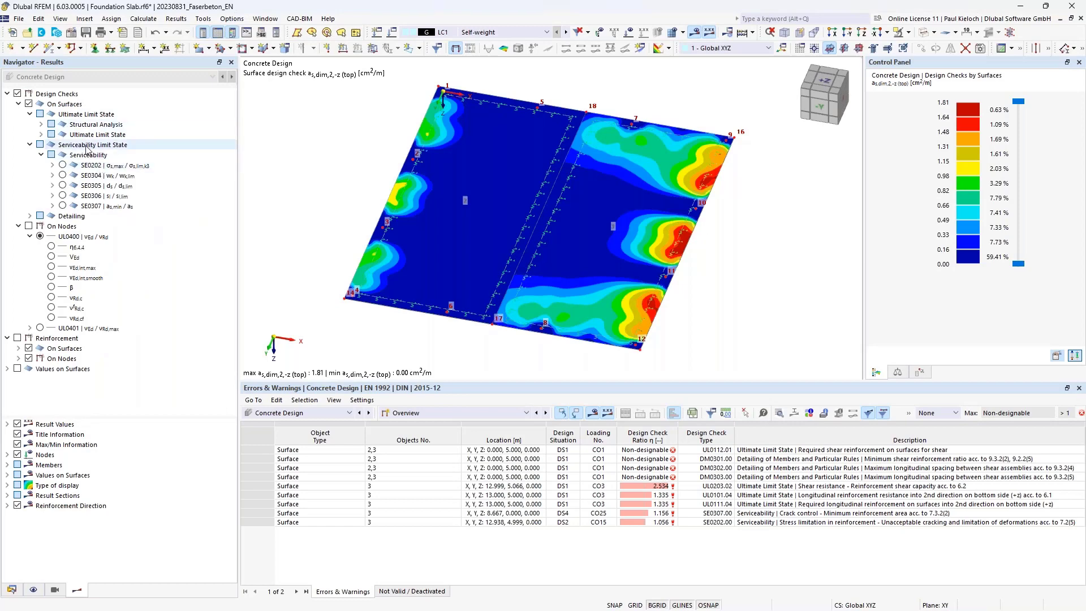
left_click(62, 206)
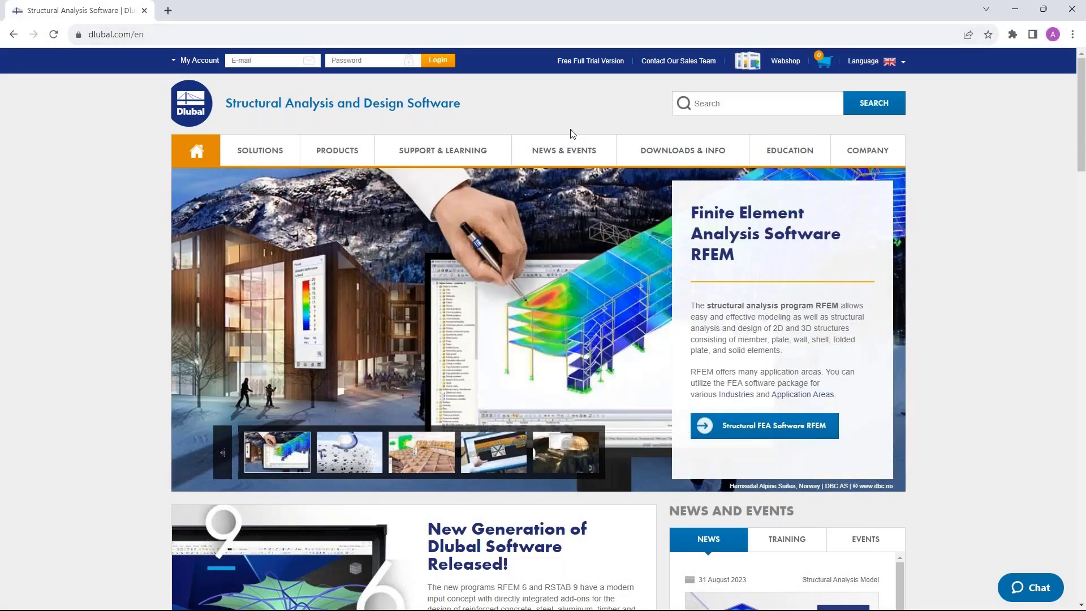
Switch to the Dlubal website in the browser and open its Webinars page
mouse_move(580, 150)
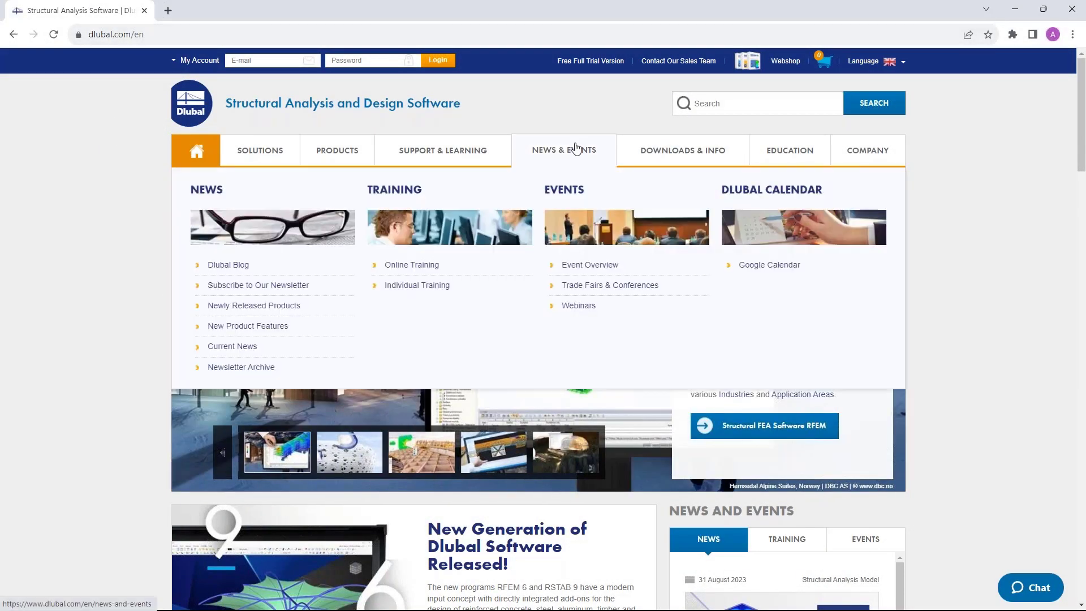
left_click(580, 308)
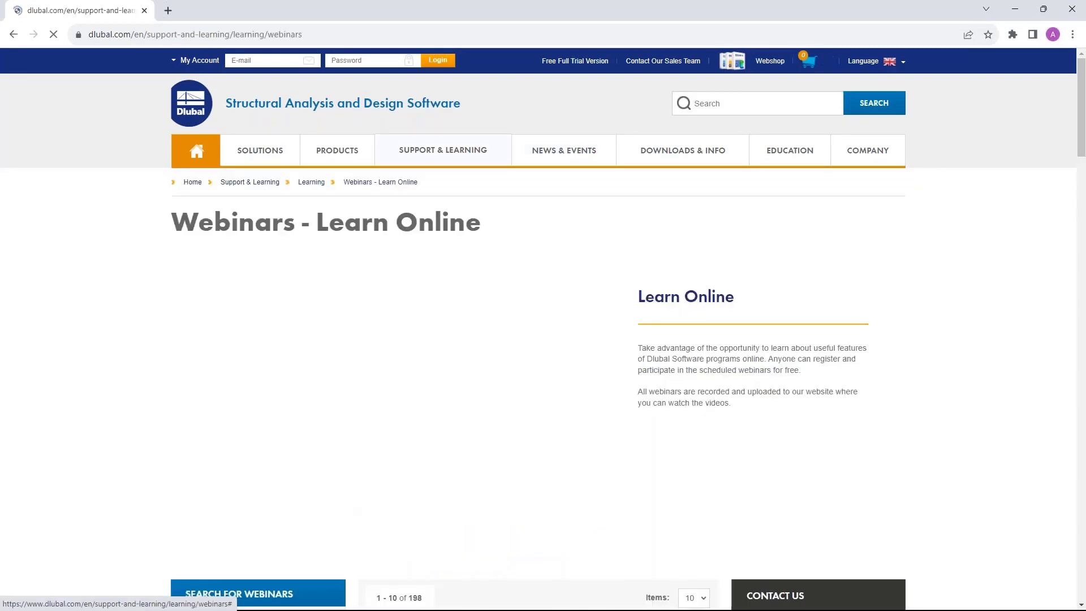
Look through the upcoming webinars and open the entry Design of FRC Structural Elements in Concrete Design Add-On
scroll(569, 203, "down", 8)
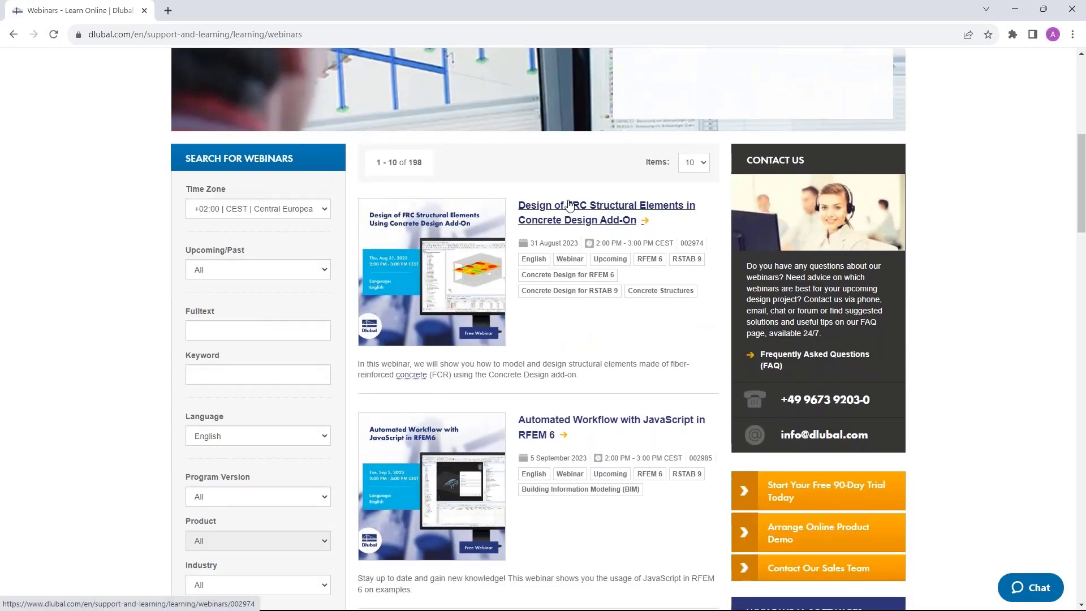
scroll(568, 203, "down", 4)
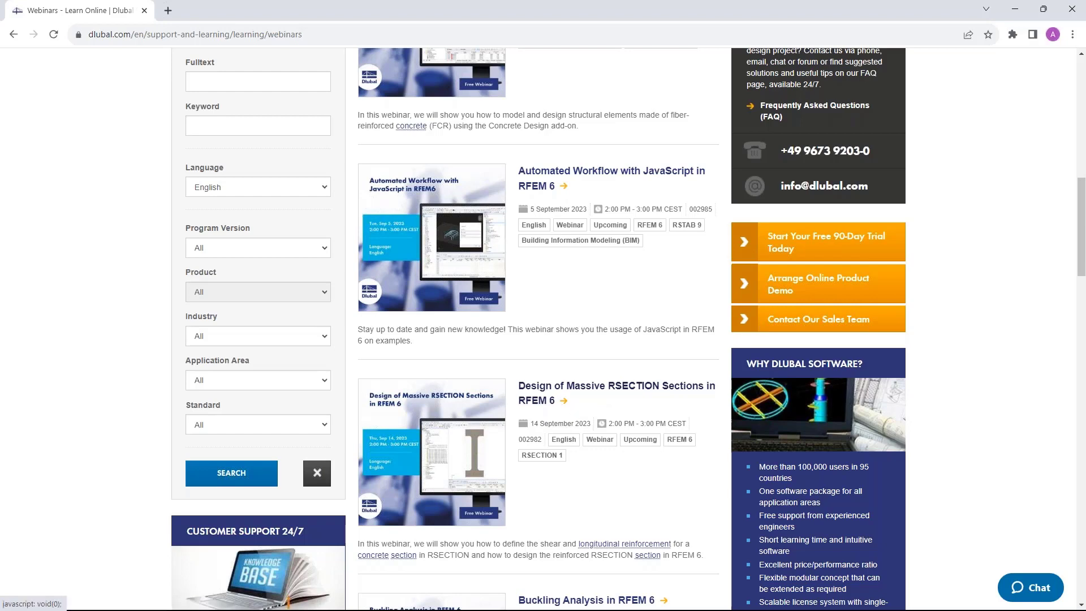
scroll(565, 381, "up", 5)
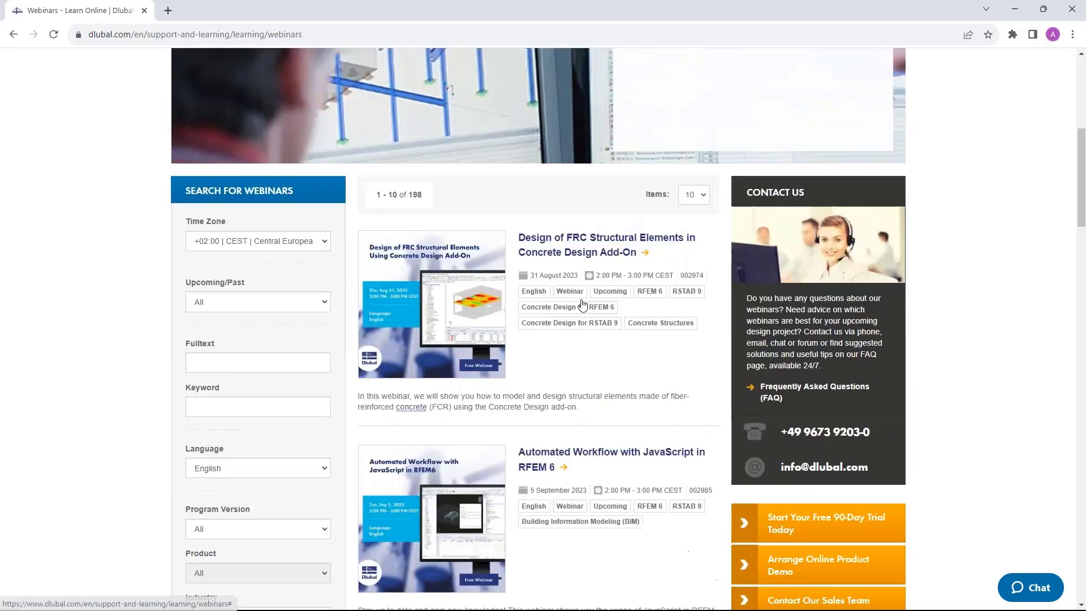
scroll(583, 305, "down", 2)
left_click(574, 144)
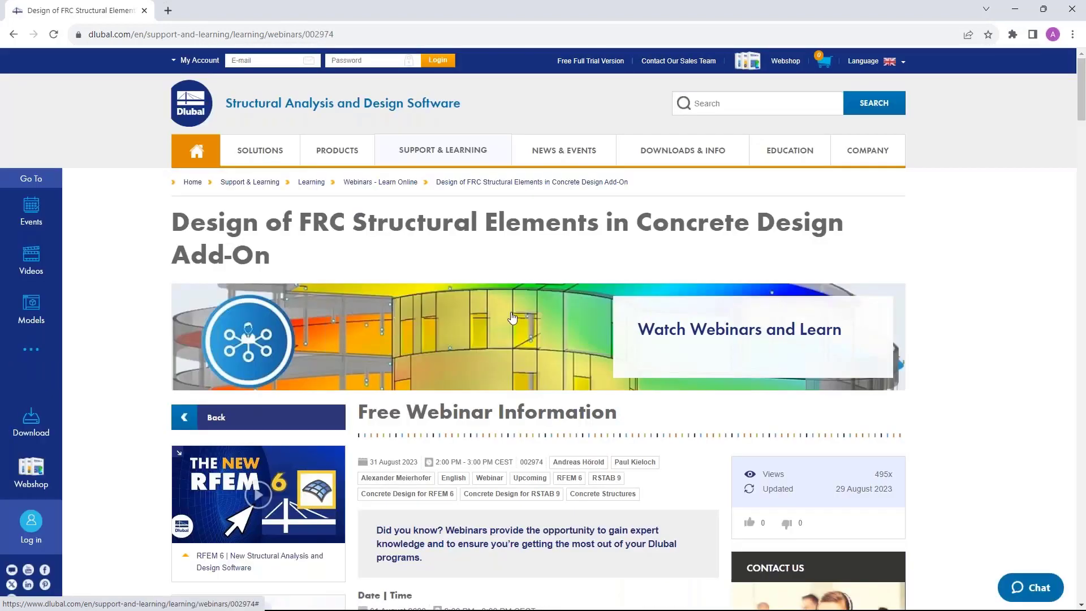
Examine the webinar's information, including its content, time schedule, speakers, keywords and related links
scroll(512, 318, "down", 4)
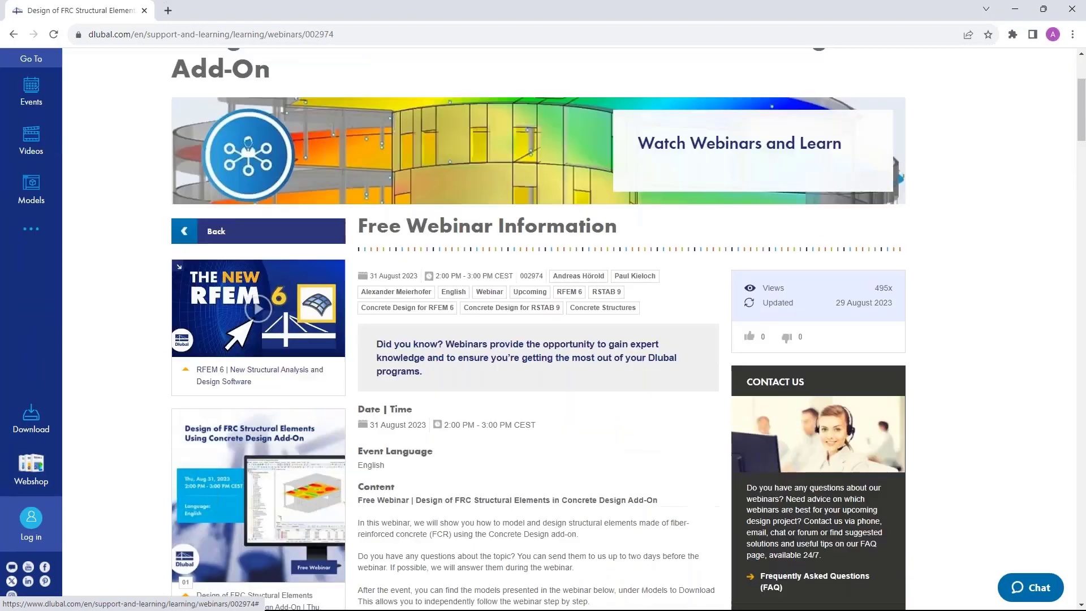
scroll(449, 423, "down", 2)
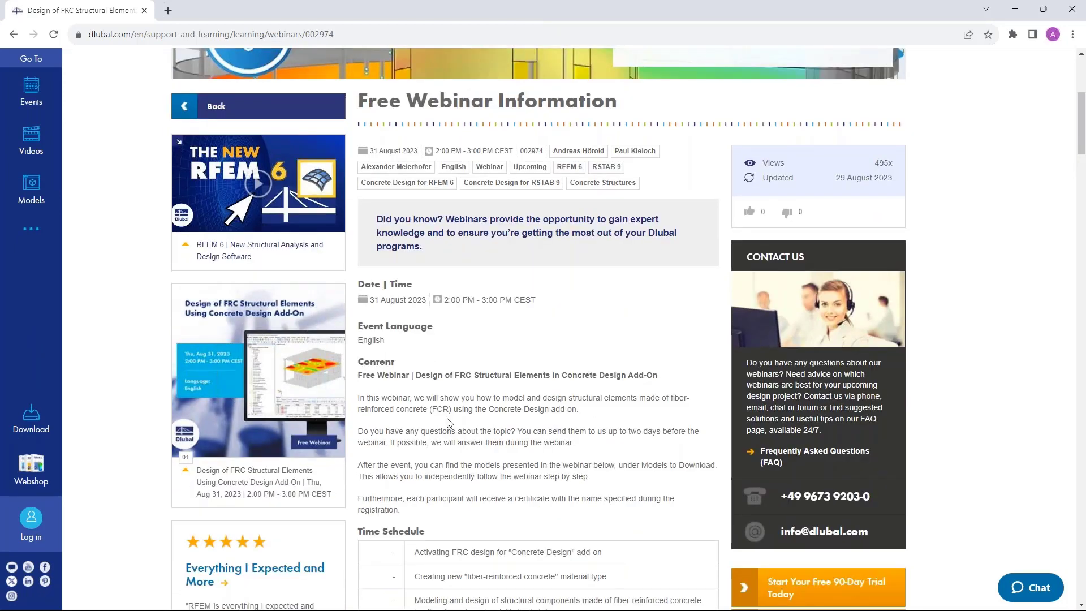
scroll(449, 423, "down", 1)
scroll(448, 424, "down", 1)
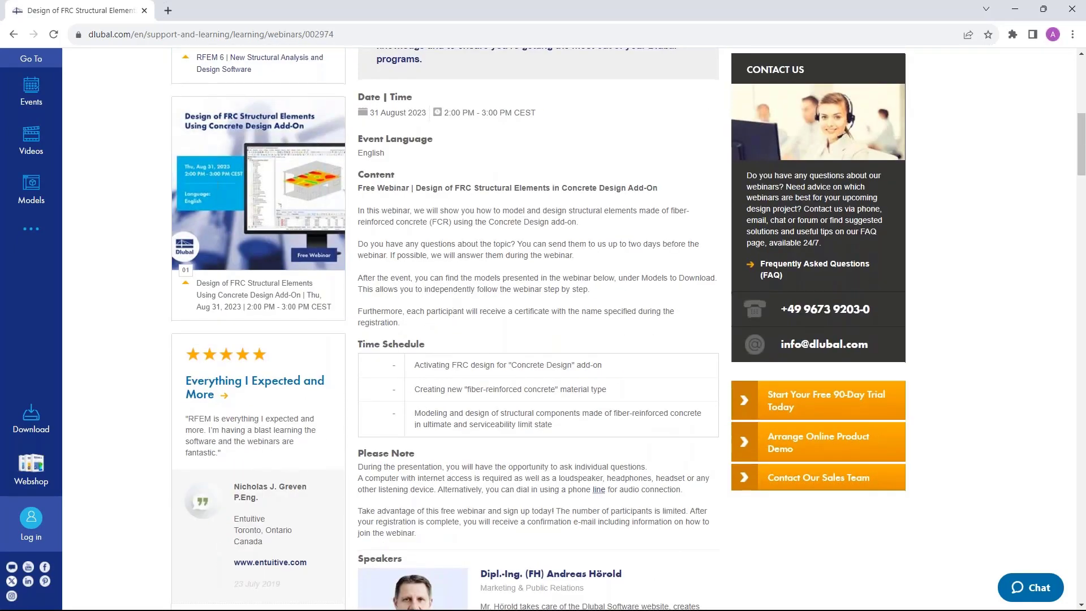
scroll(486, 294, "down", 6)
scroll(526, 366, "down", 3)
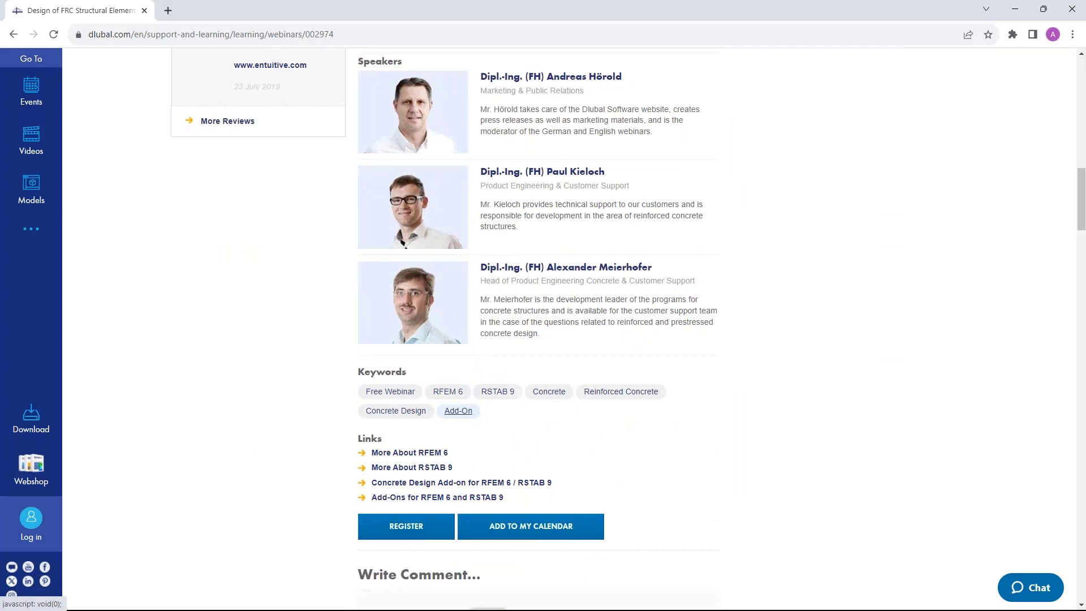
scroll(390, 396, "down", 2)
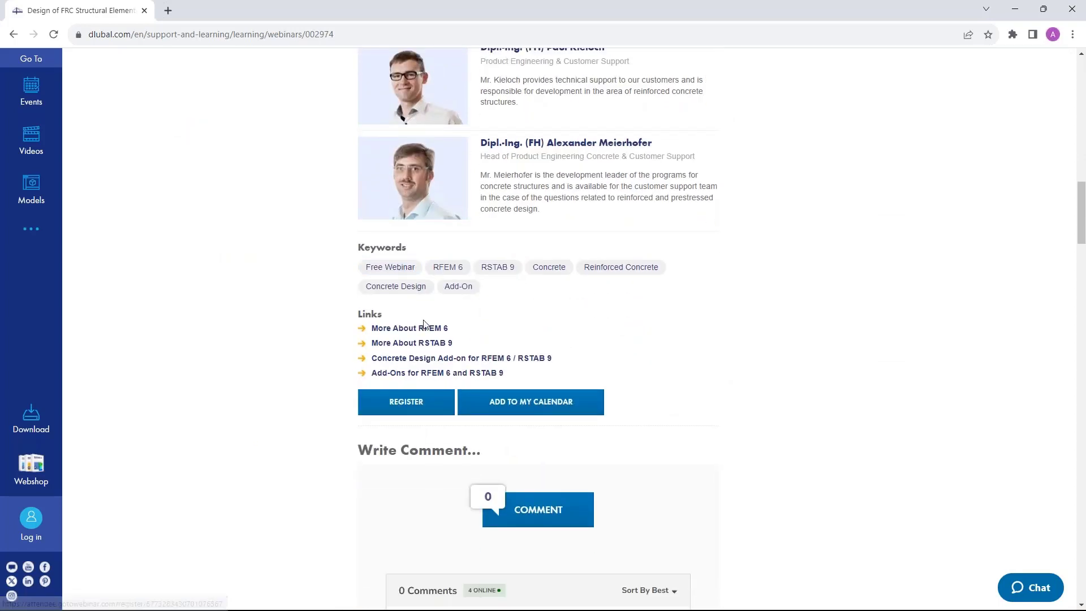
Examine the webinar page's Models to Download section and its recommended videos and events
scroll(421, 324, "down", 15)
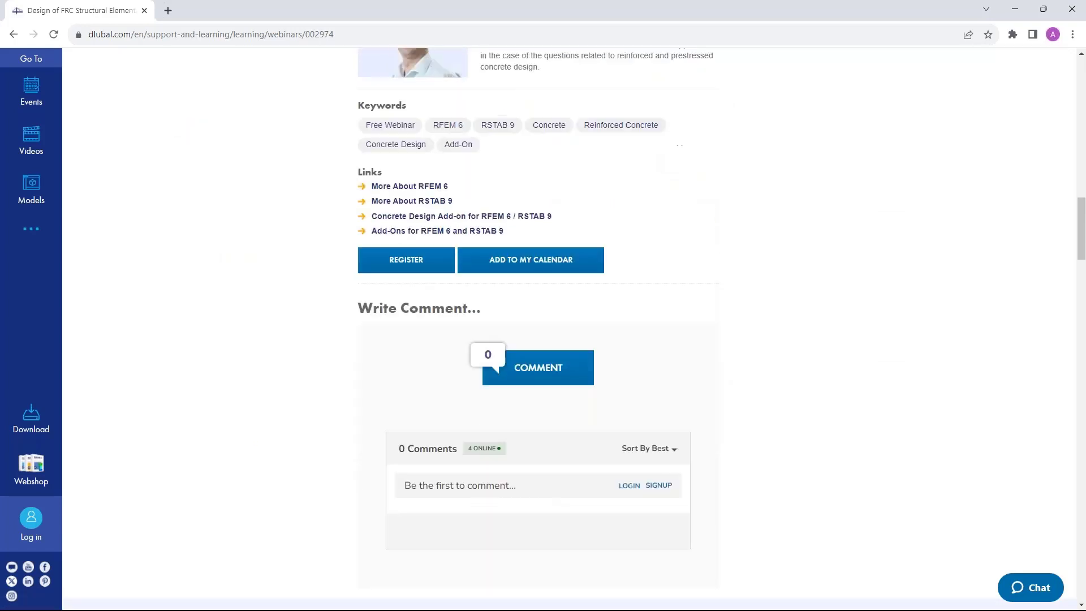
scroll(581, 304, "down", 4)
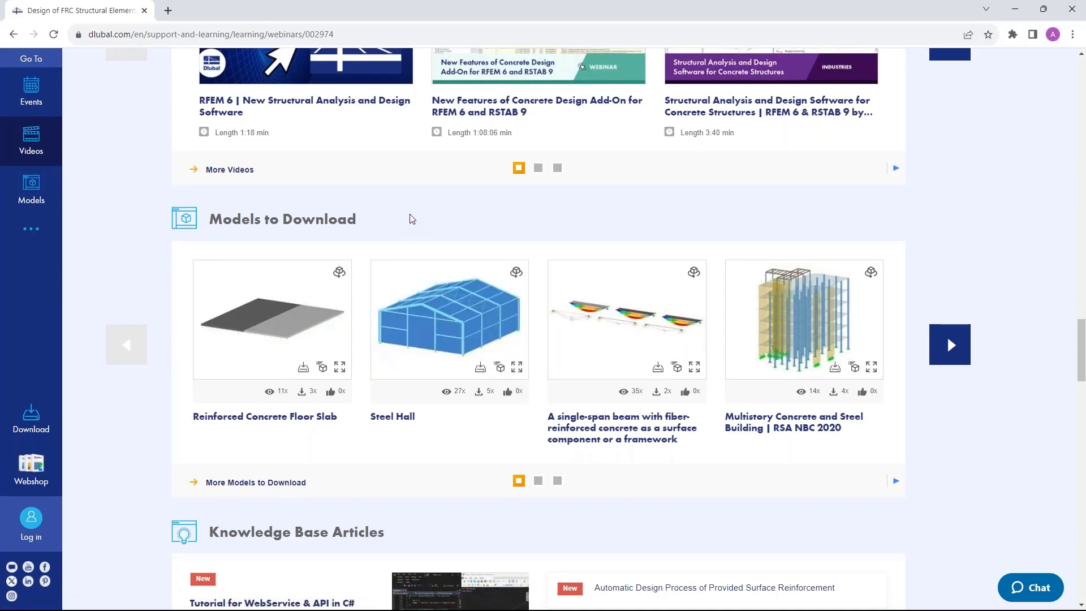
scroll(412, 219, "up", 1)
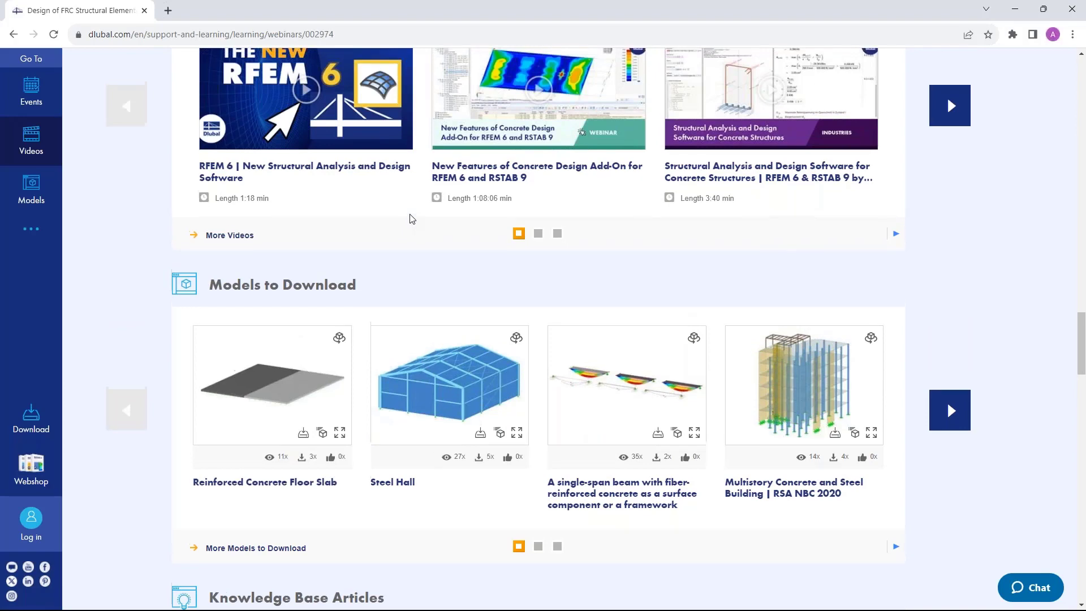
scroll(412, 219, "up", 3)
scroll(412, 219, "up", 8)
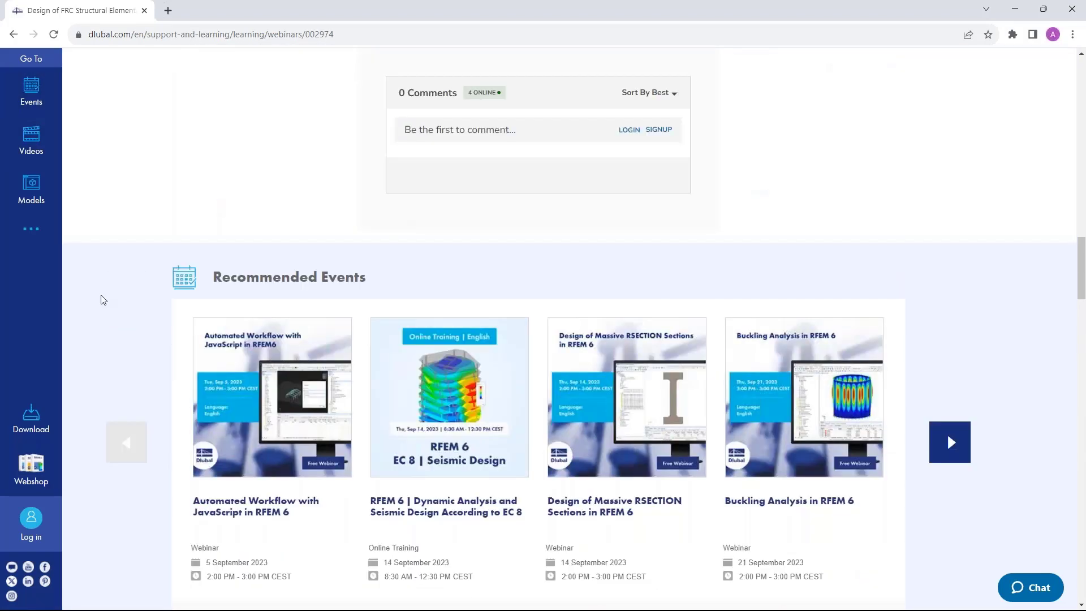